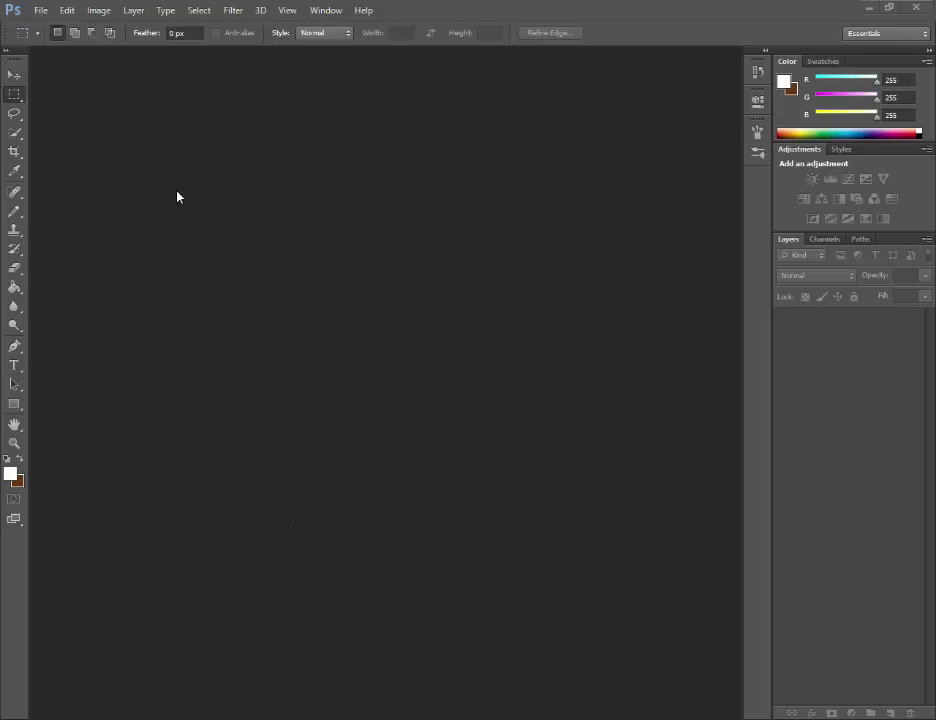
{"action": "left_click", "coordinate": [50, 11]}
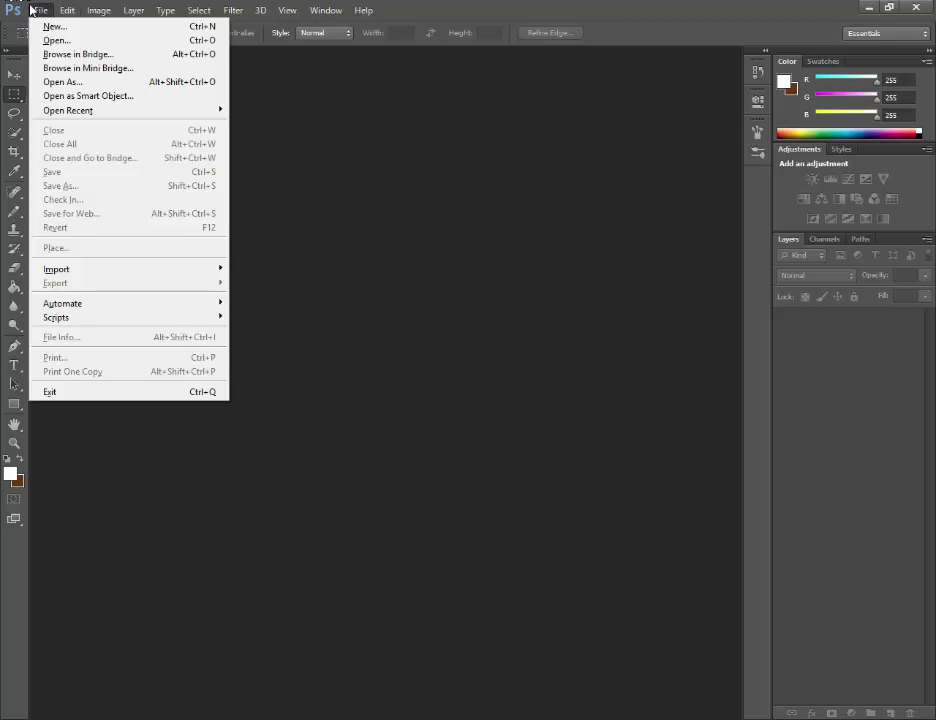
{"action": "left_click", "coordinate": [315, 10]}
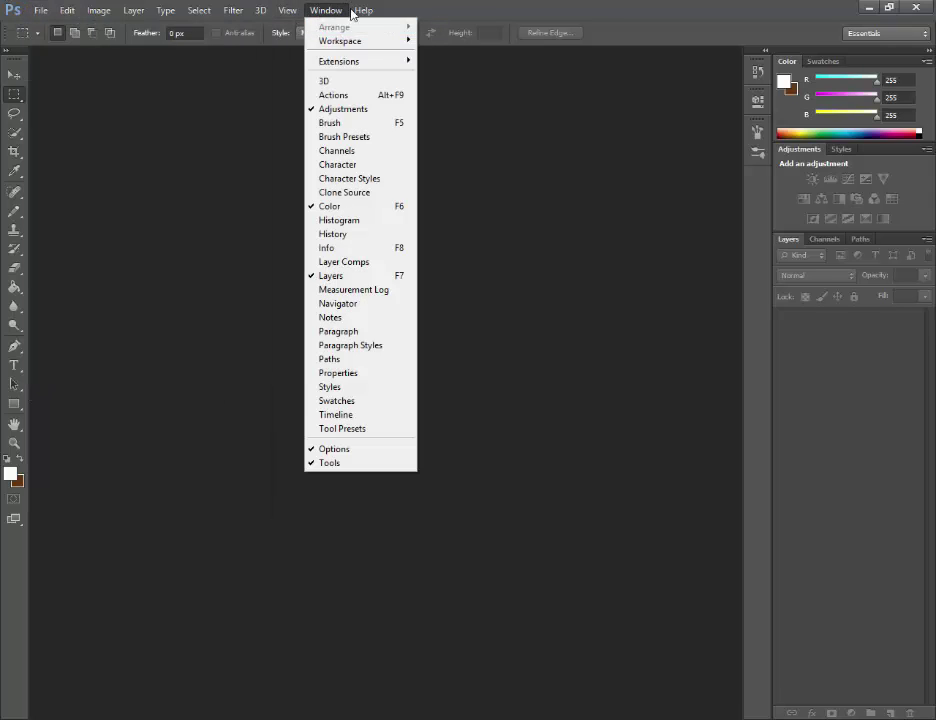
{"action": "left_click", "coordinate": [381, 316]}
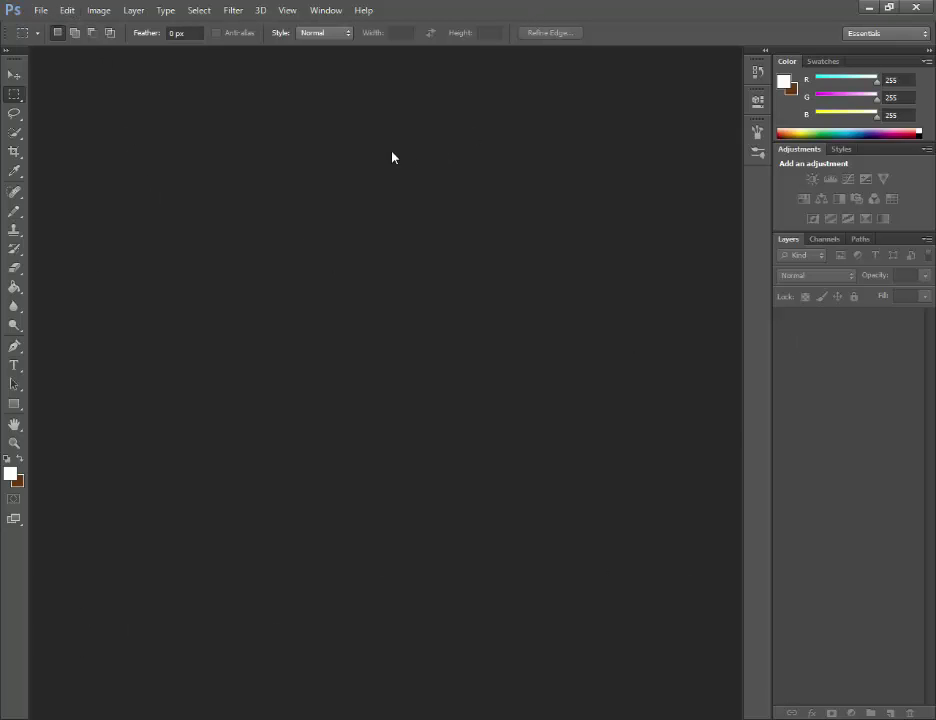
Start a new document and name it "Tutorial Layout".
{"action": "left_click", "coordinate": [42, 12]}
{"action": "left_click", "coordinate": [42, 12]}
{"action": "left_click", "coordinate": [40, 11]}
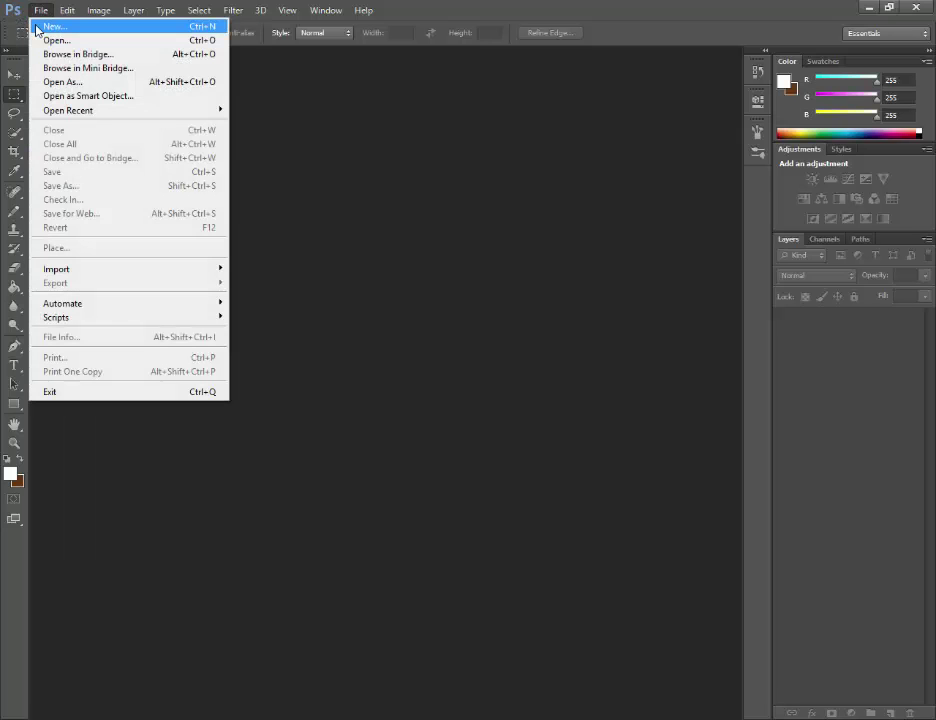
{"action": "left_click", "coordinate": [36, 28]}
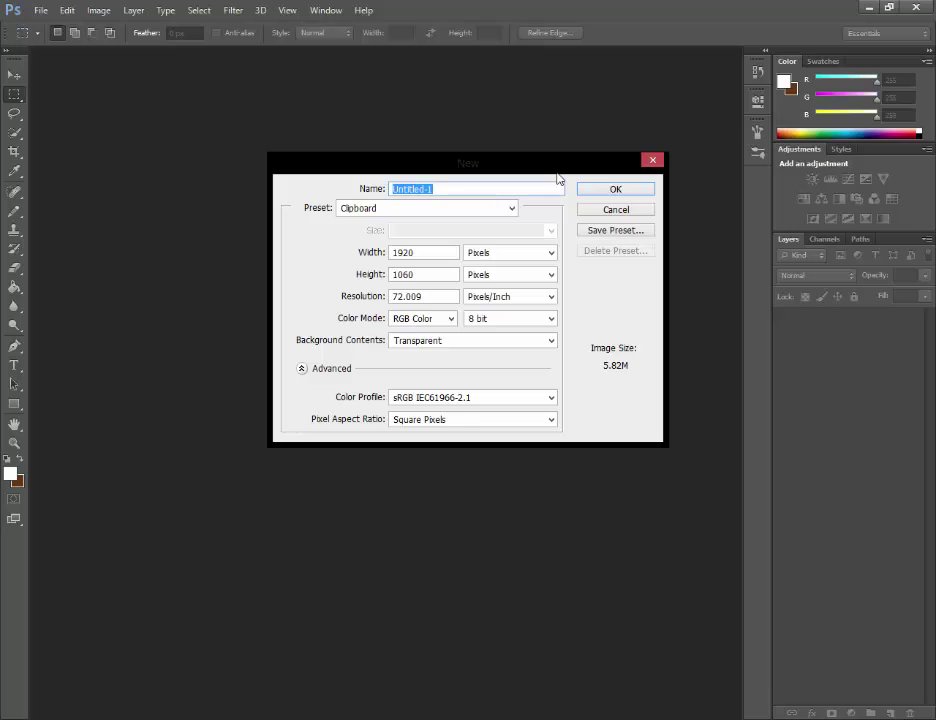
{"action": "key", "text": "BackSpace"}
{"action": "type", "text": "Tutorial Layout"}
Create the document at 1920 × 1060 pixels in 8 bit RGB Color with transparent background contents.
{"action": "left_click", "coordinate": [443, 254]}
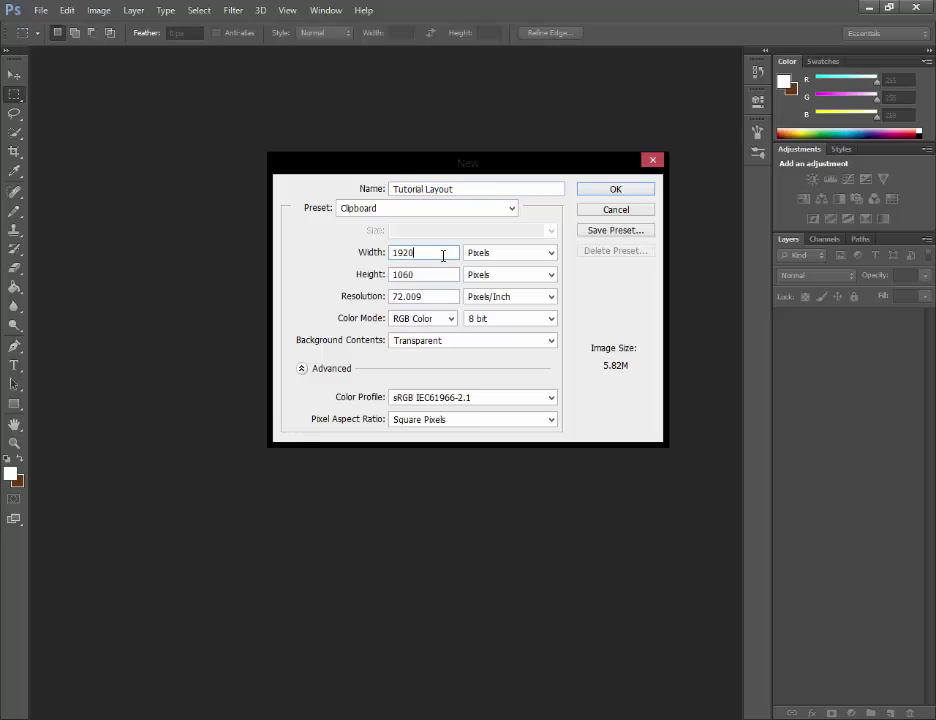
{"action": "left_click", "coordinate": [455, 275]}
{"action": "left_click", "coordinate": [452, 320]}
{"action": "left_click", "coordinate": [548, 319]}
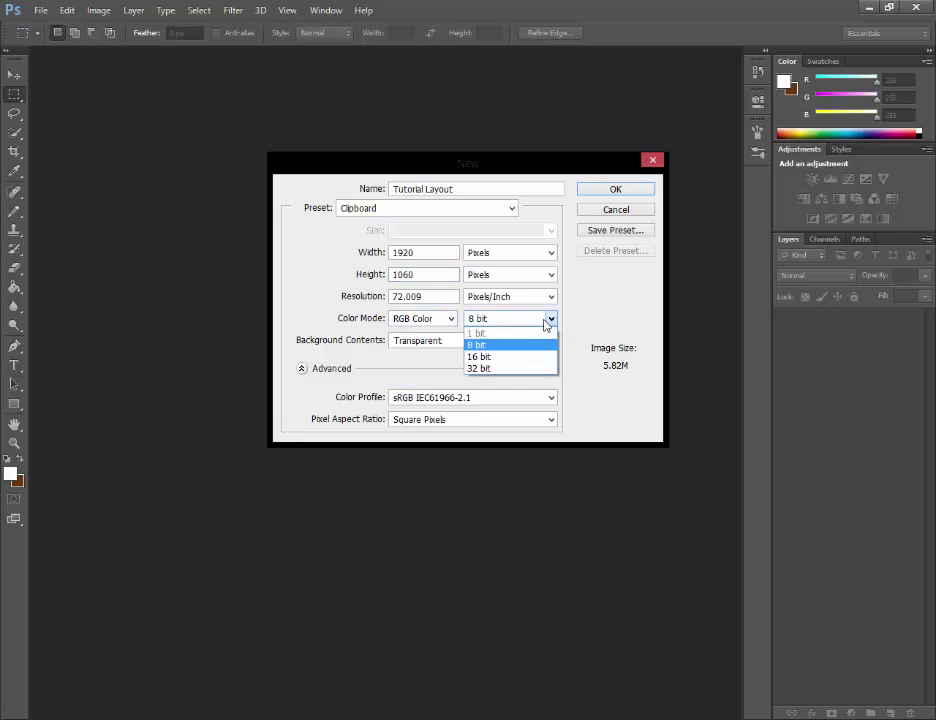
{"action": "left_click", "coordinate": [548, 319]}
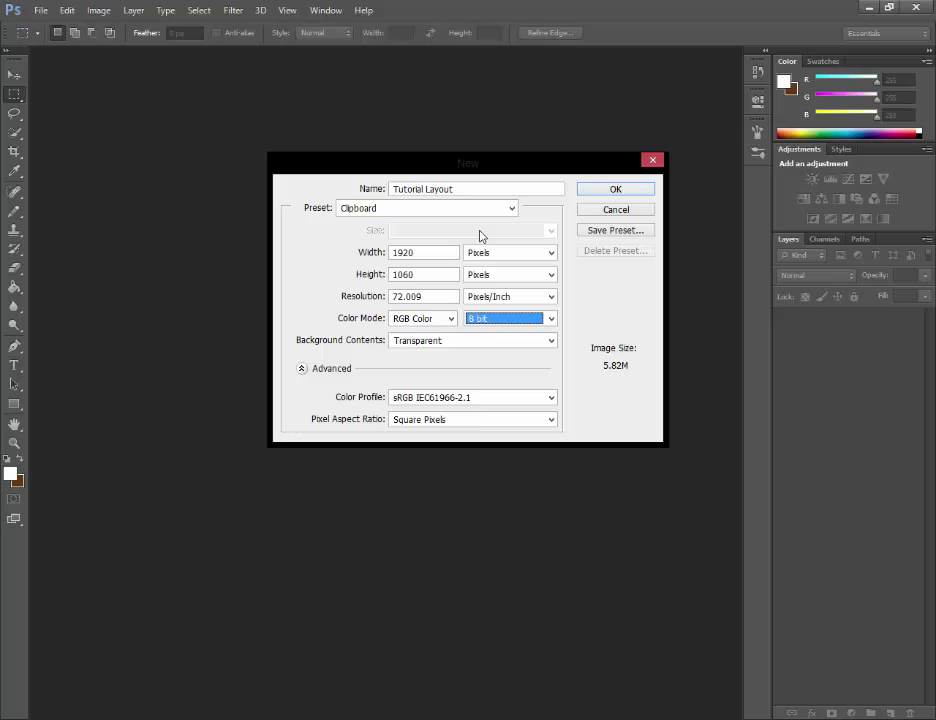
{"action": "key", "text": "shift+Tab"}
{"action": "key", "text": "shift+Tab"}
{"action": "key", "text": "shift+Tab"}
{"action": "key", "text": "shift+Tab"}
{"action": "key", "text": "shift+Tab"}
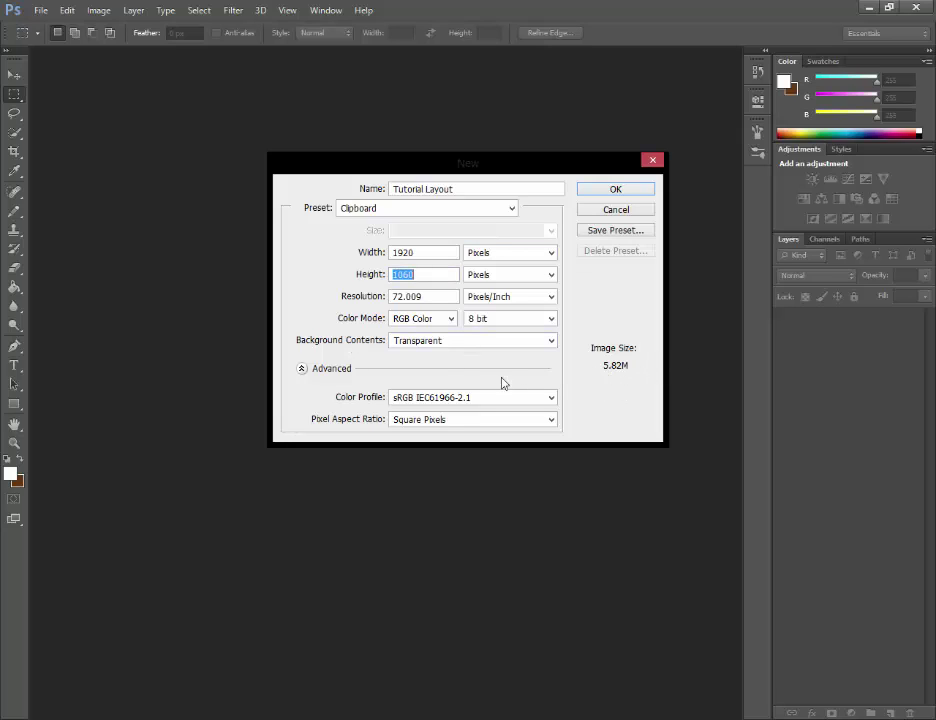
{"action": "left_click", "coordinate": [611, 191]}
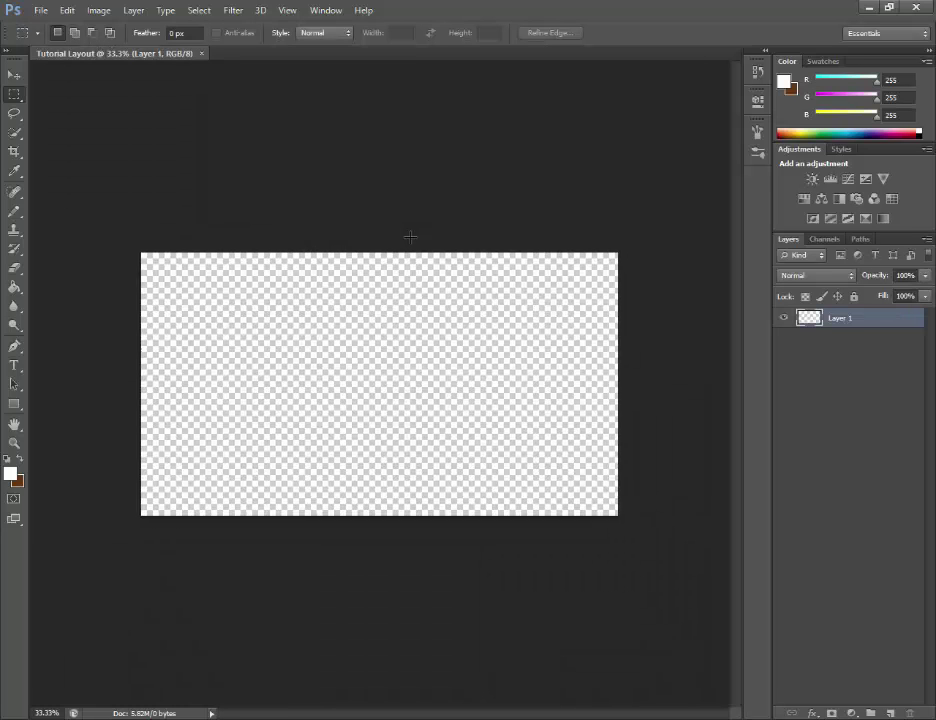
{"action": "key", "text": "ctrl+plus"}
{"action": "scroll", "coordinate": [313, 313], "scroll_direction": "up", "scroll_amount": 1}
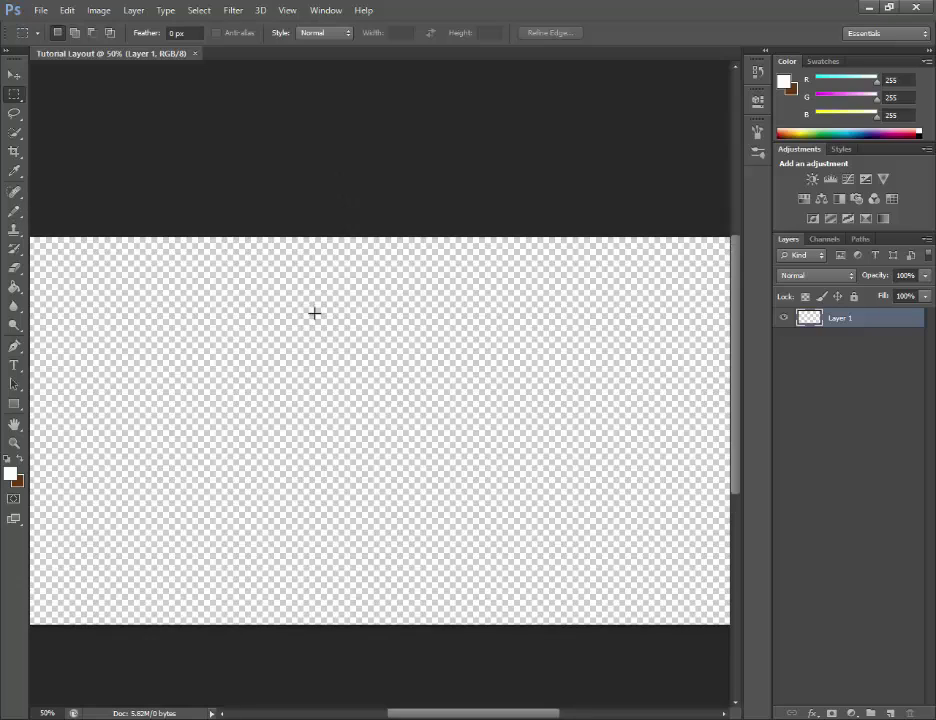
{"action": "scroll", "coordinate": [245, 437], "scroll_direction": "down", "scroll_amount": 1}
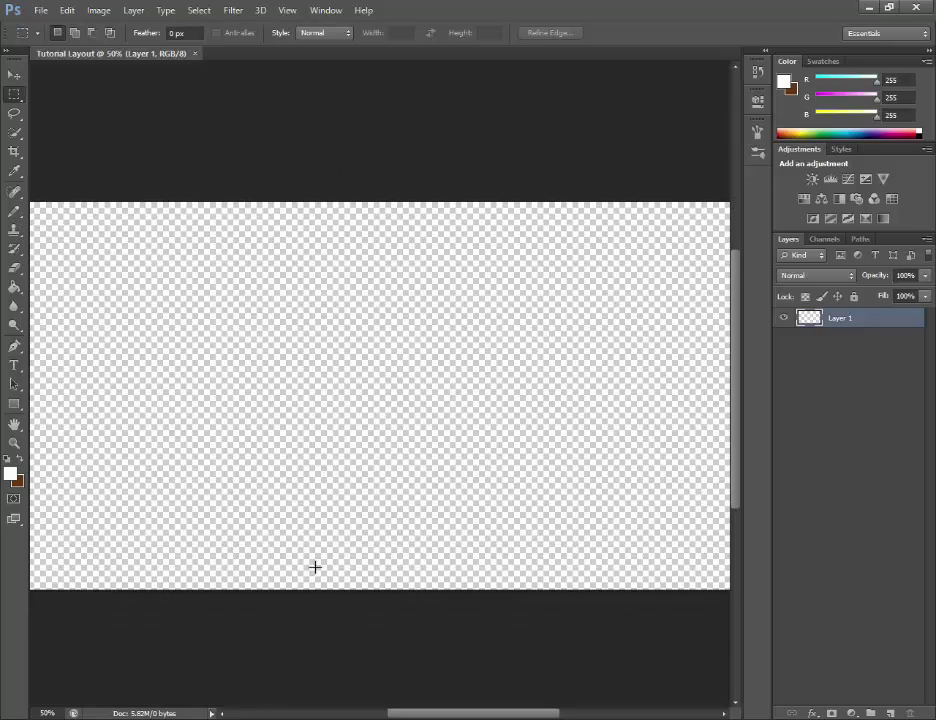
{"action": "left_click", "coordinate": [14, 443]}
{"action": "right_click", "coordinate": [259, 385]}
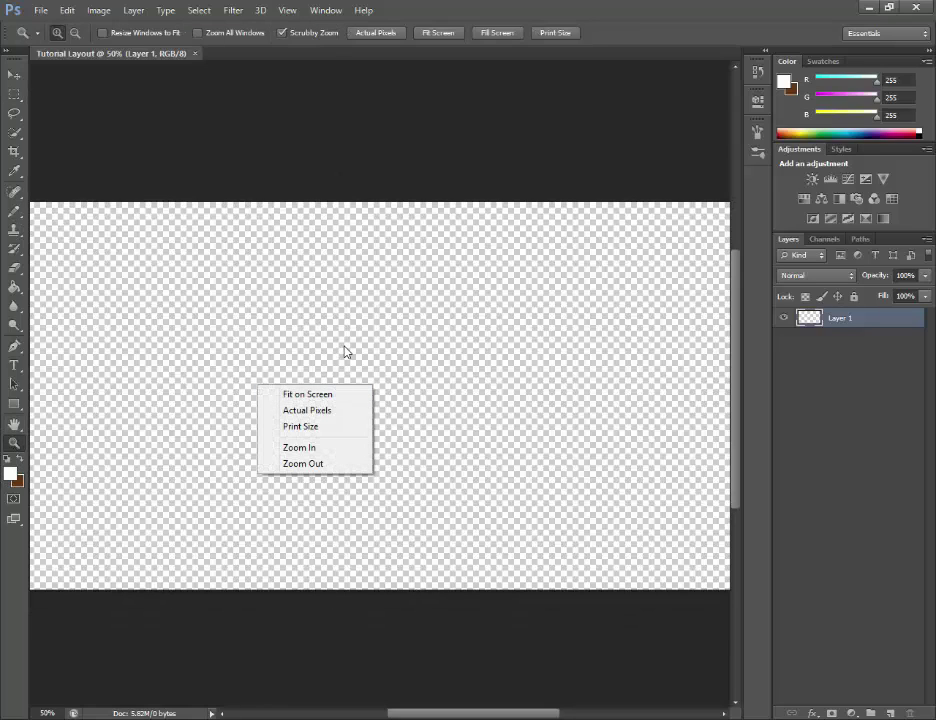
{"action": "right_click", "coordinate": [350, 362]}
{"action": "right_click", "coordinate": [361, 381]}
{"action": "left_click", "coordinate": [396, 462]}
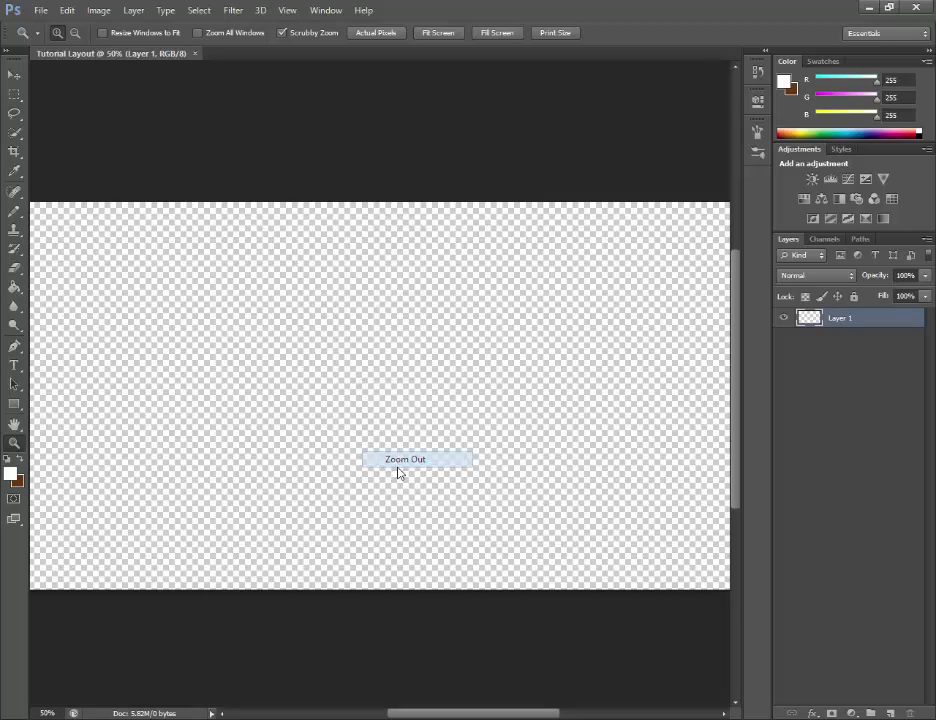
{"action": "left_click", "coordinate": [326, 374]}
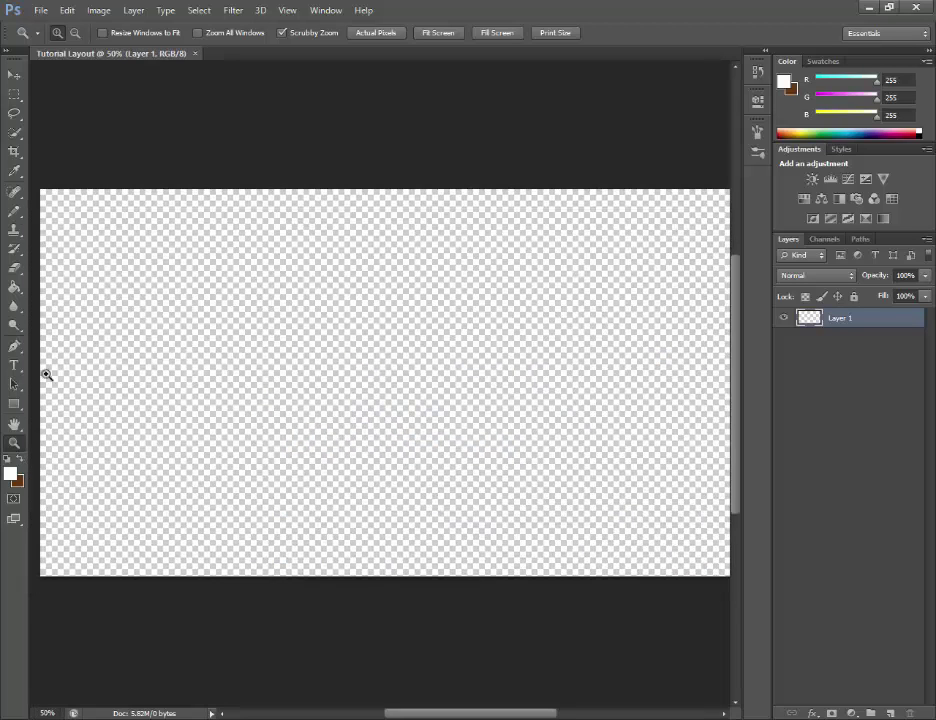
{"action": "left_click", "coordinate": [14, 211]}
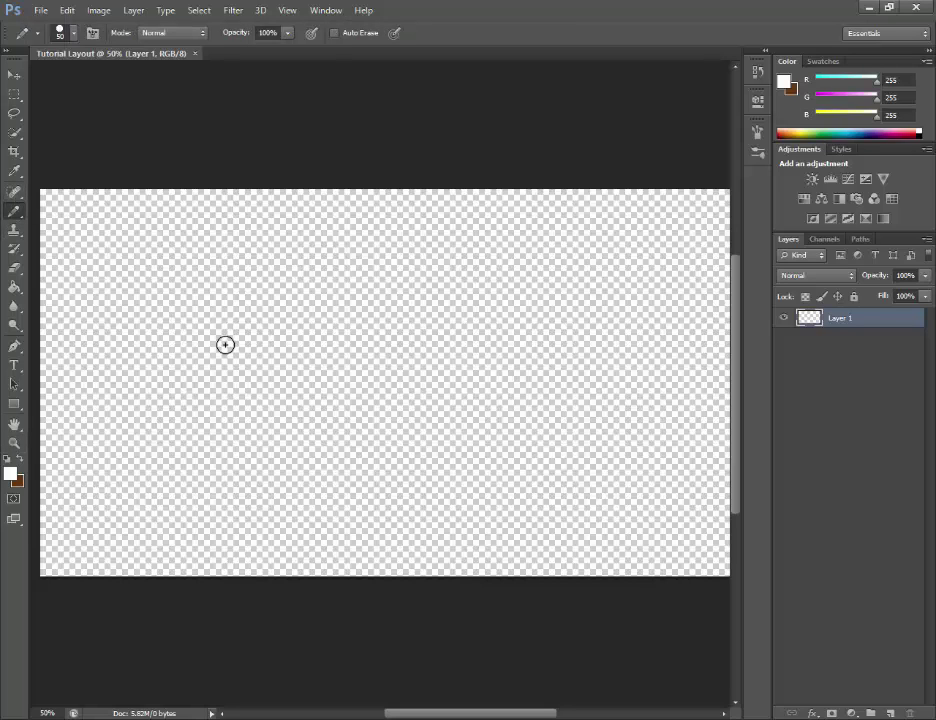
Switch to the Chrome browser and search Google Images for "green abstract".
{"action": "left_click", "coordinate": [45, 712]}
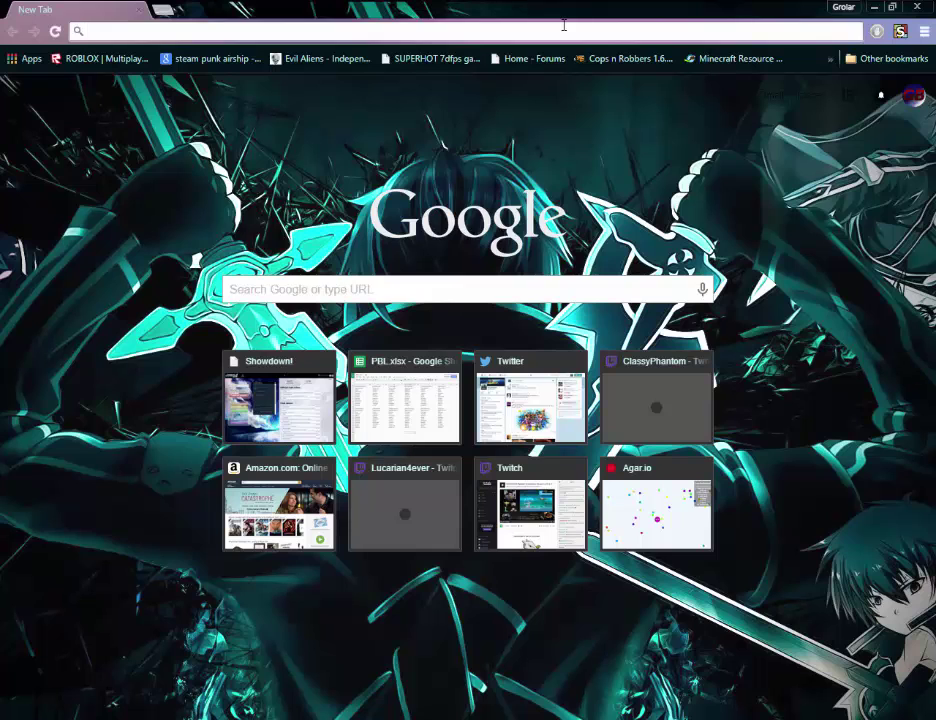
{"action": "type", "text": "Green ab"}
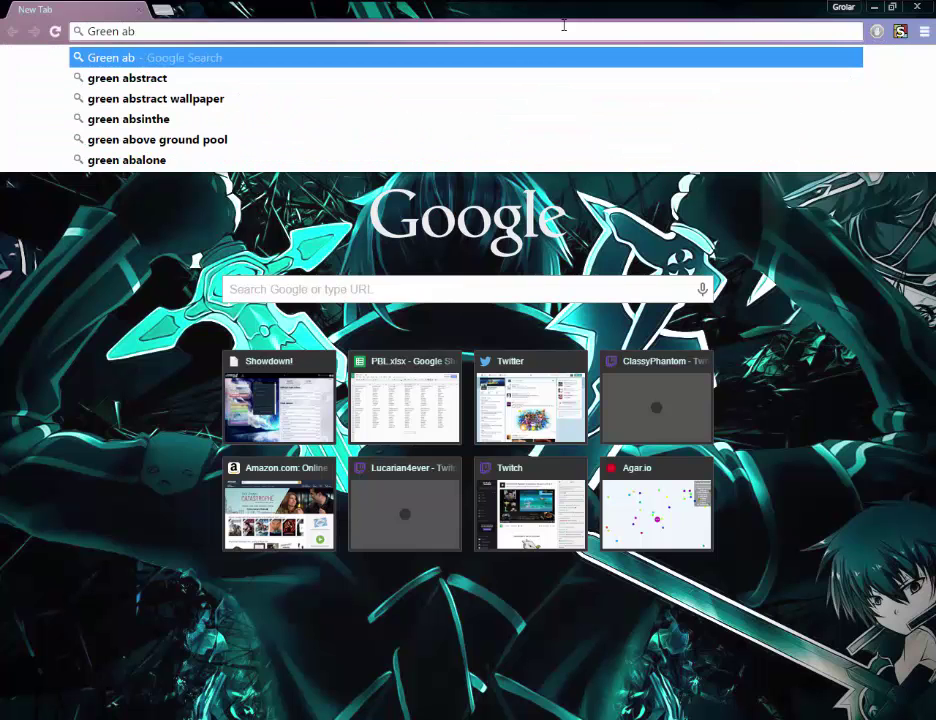
{"action": "key", "text": "Down"}
{"action": "key", "text": "Return"}
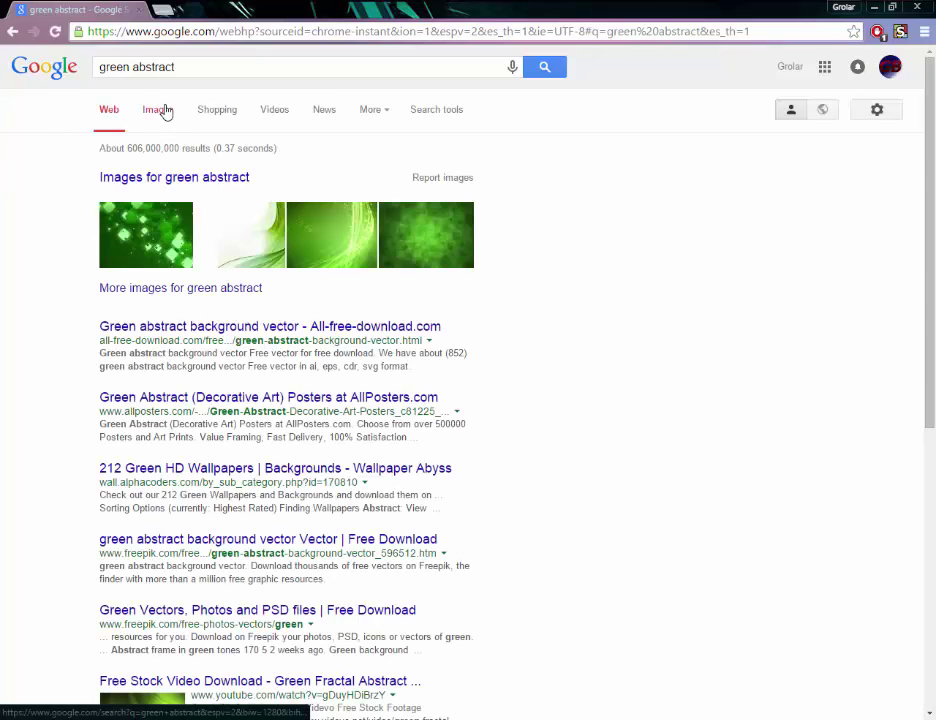
{"action": "left_click", "coordinate": [168, 112]}
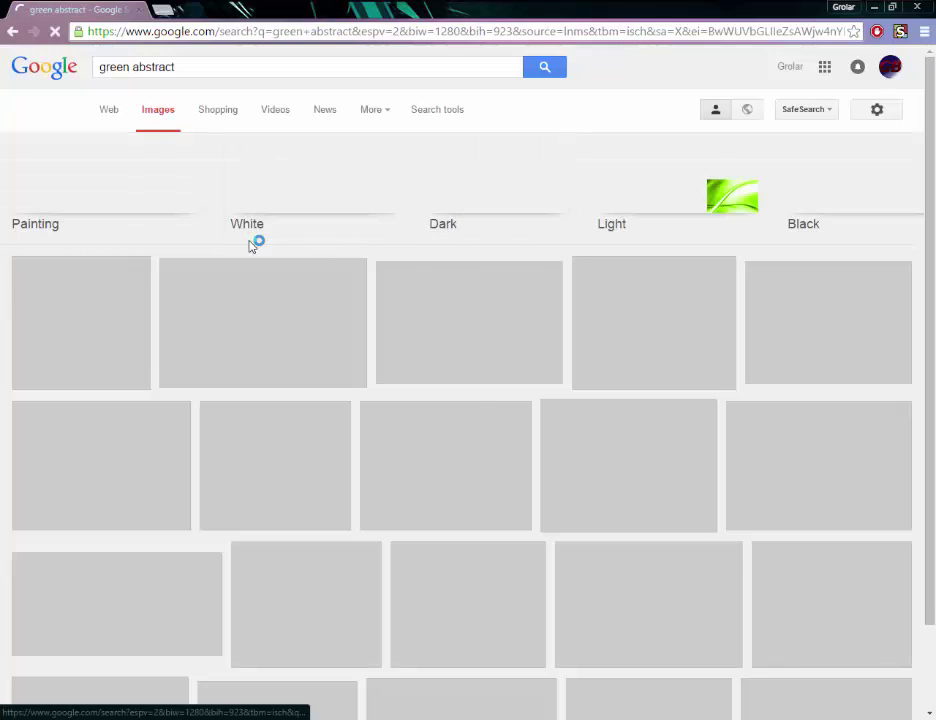
{"action": "scroll", "coordinate": [363, 292], "scroll_direction": "down", "scroll_amount": 2}
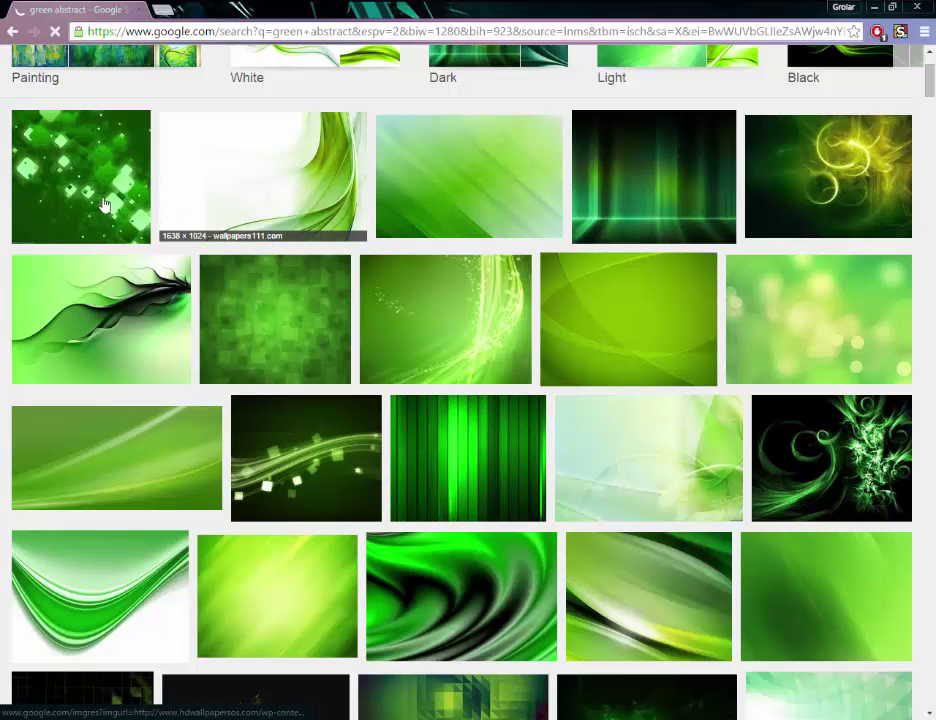
Open the green diamonds image and two of its related images, the bokeh and glass pillar ones, at full size.
{"action": "left_click", "coordinate": [100, 160]}
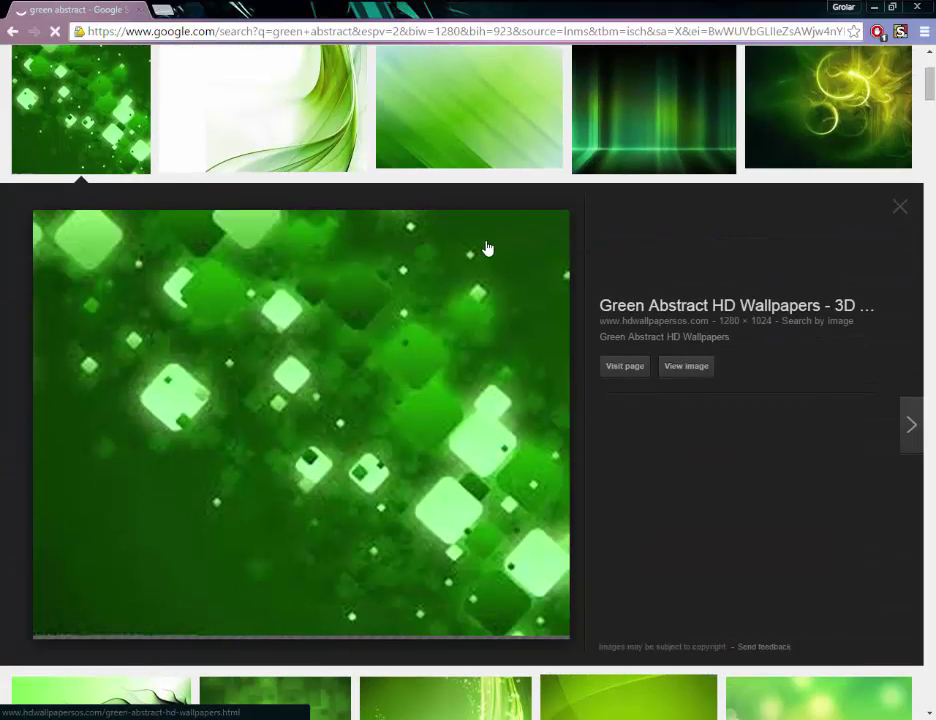
{"action": "left_click", "coordinate": [698, 370]}
{"action": "left_click", "coordinate": [714, 452]}
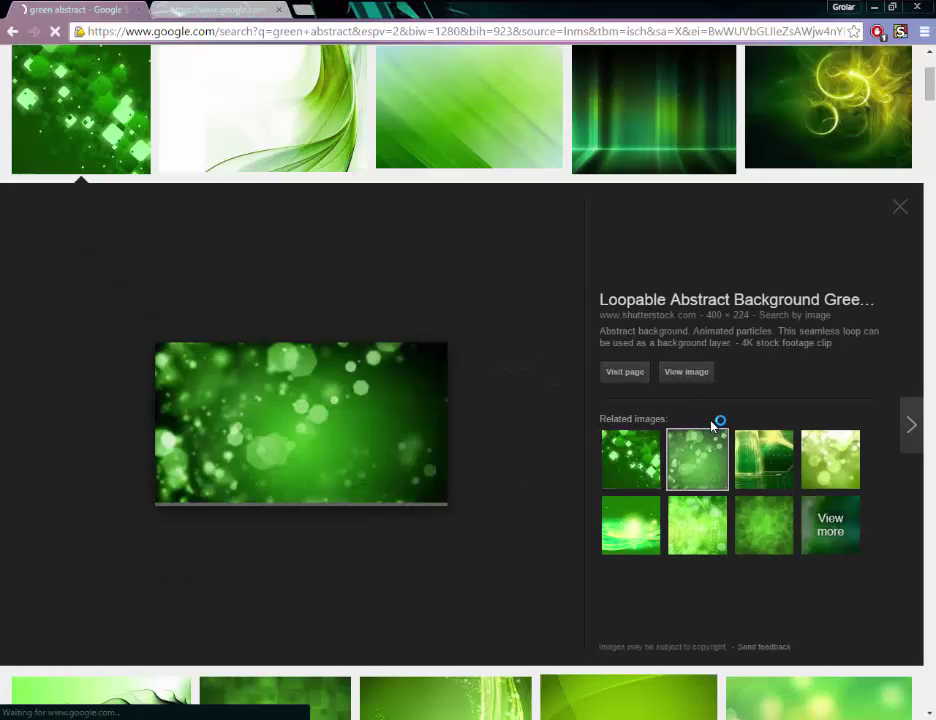
{"action": "left_click", "coordinate": [688, 373]}
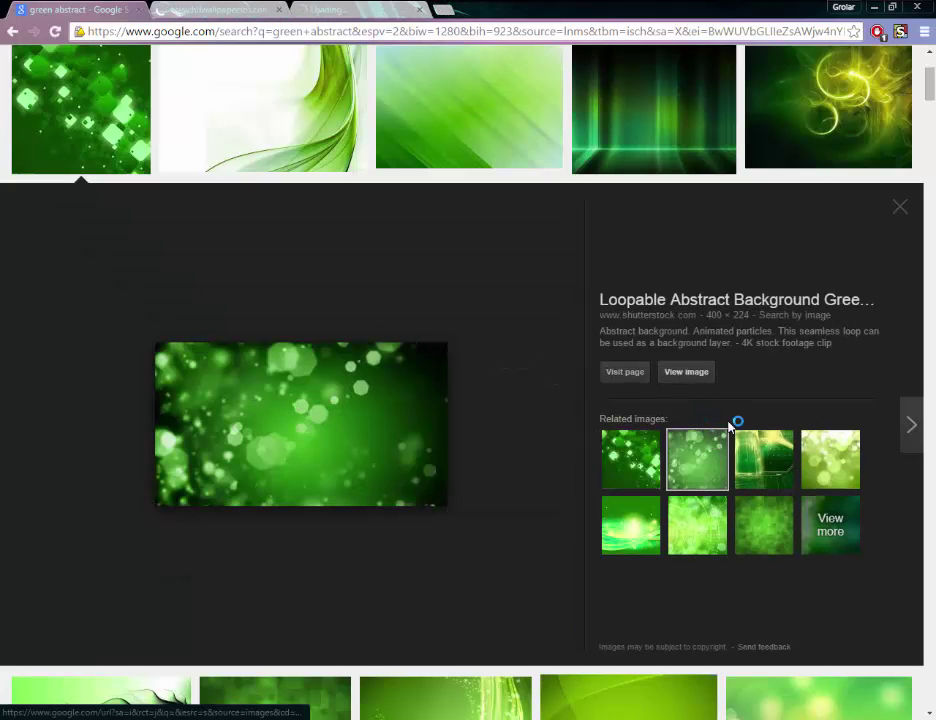
{"action": "left_click", "coordinate": [780, 445]}
{"action": "left_click", "coordinate": [683, 364]}
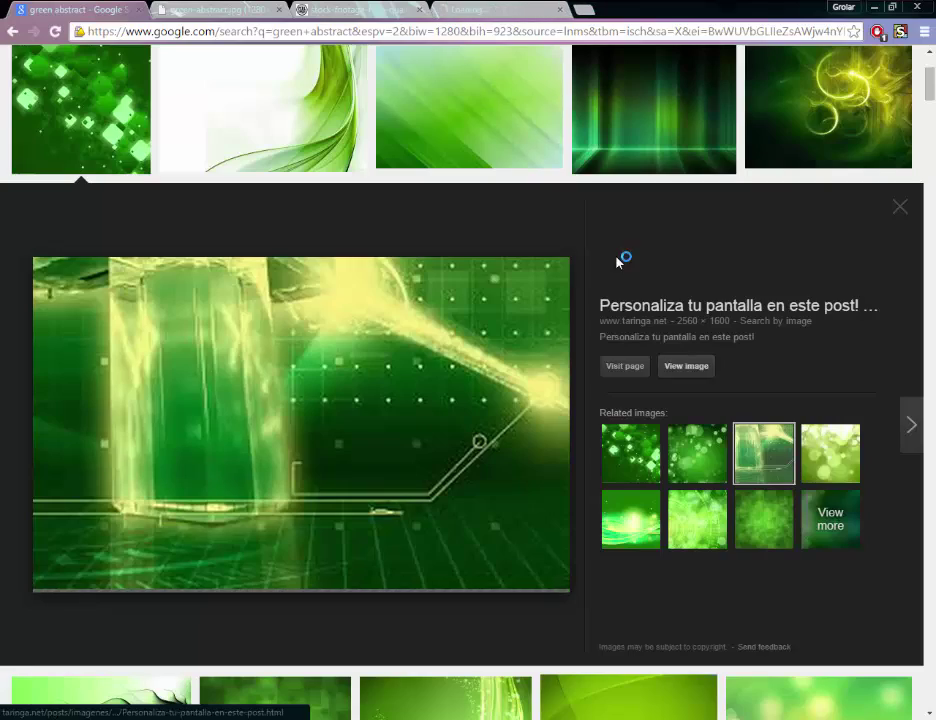
Look through more green abstract results and examine the three opened images at full size.
{"action": "scroll", "coordinate": [480, 297], "scroll_direction": "down", "scroll_amount": 8}
{"action": "scroll", "coordinate": [372, 320], "scroll_direction": "up", "scroll_amount": 2}
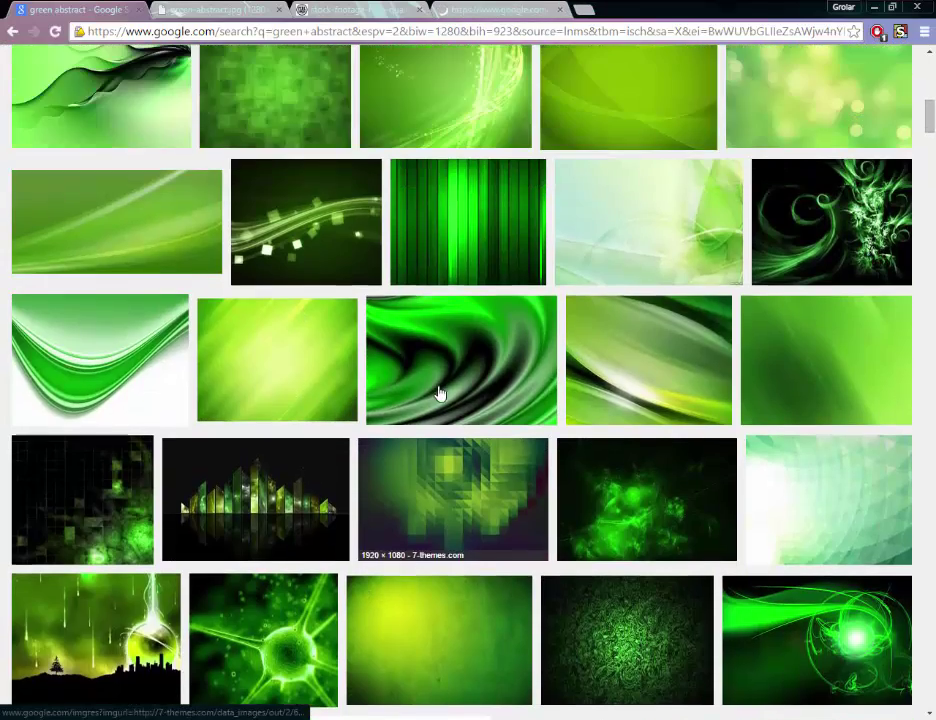
{"action": "scroll", "coordinate": [439, 391], "scroll_direction": "up", "scroll_amount": 6}
{"action": "left_click", "coordinate": [245, 8]}
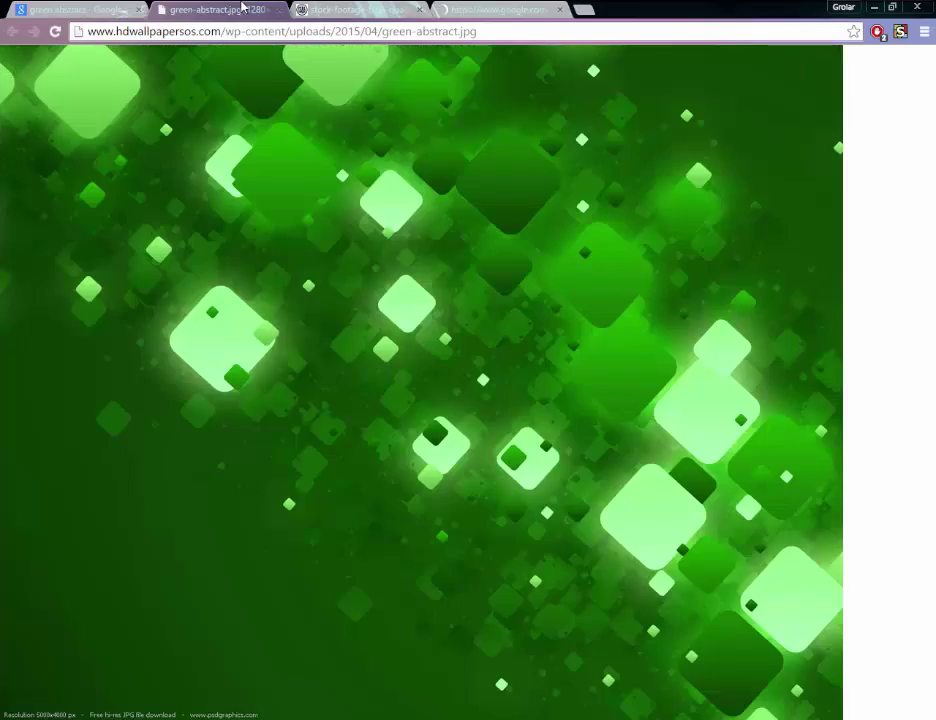
{"action": "left_click", "coordinate": [355, 8]}
{"action": "left_click", "coordinate": [470, 8]}
{"action": "left_click", "coordinate": [390, 8]}
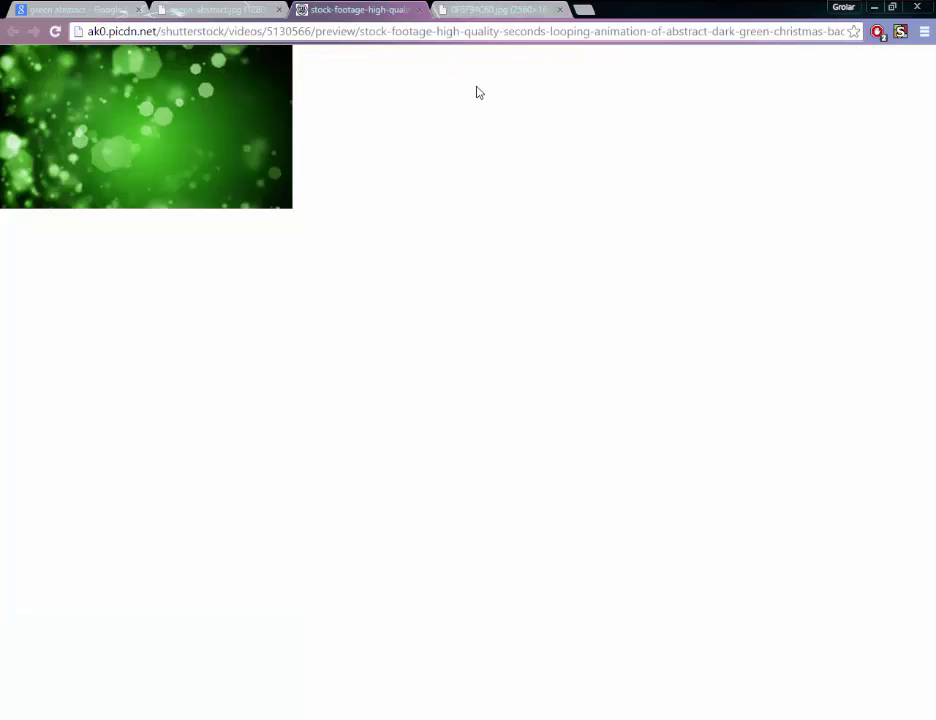
{"action": "left_click", "coordinate": [535, 8]}
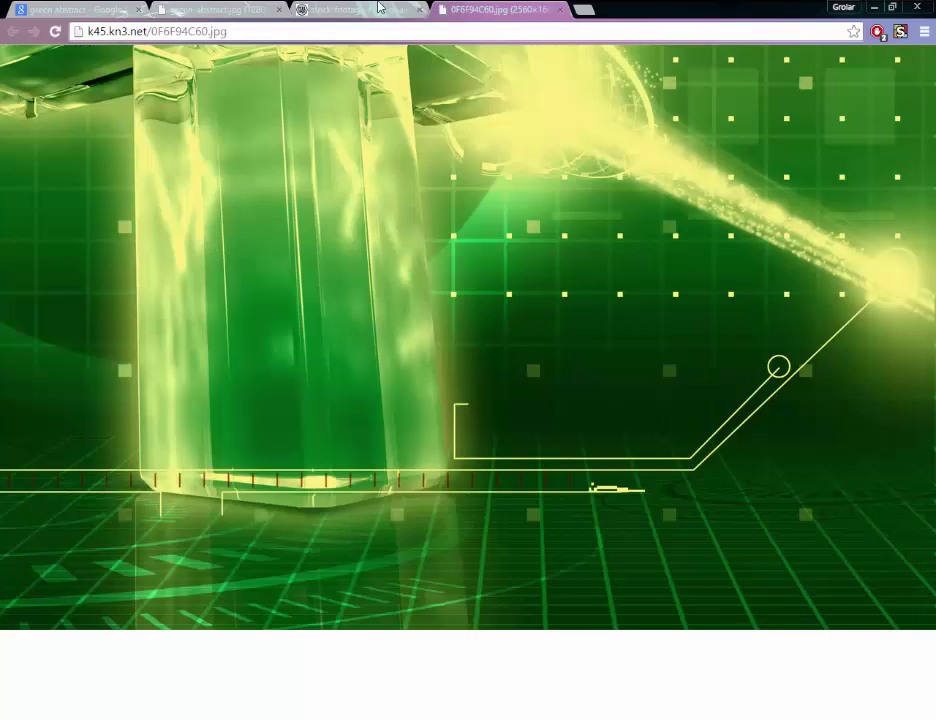
Compare the opened images with each other and with the search results to choose a background.
{"action": "mouse_move", "coordinate": [285, 716]}
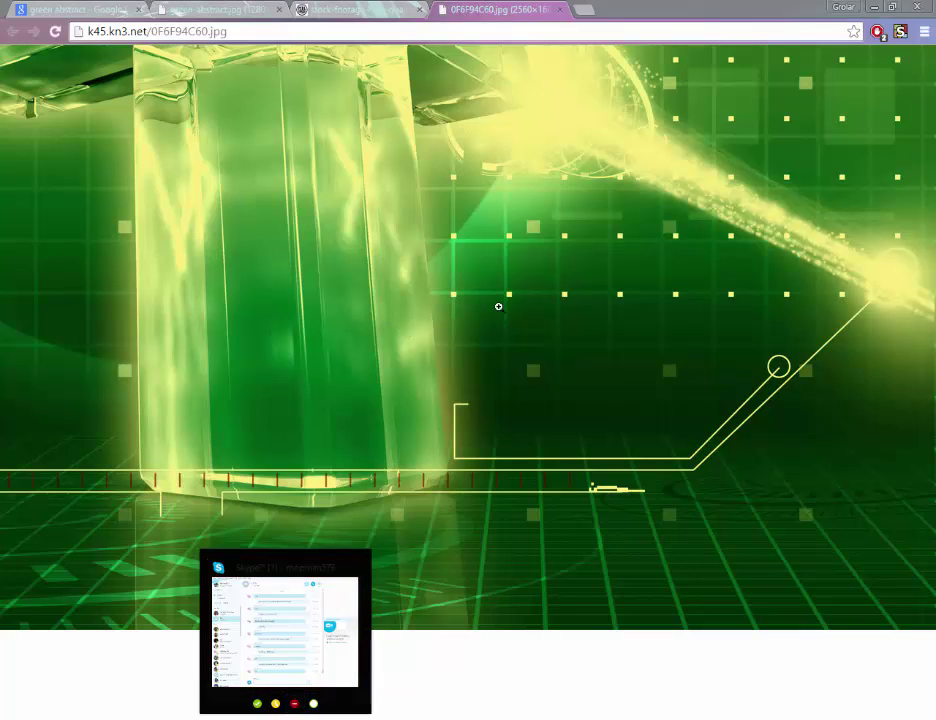
{"action": "left_click", "coordinate": [545, 311]}
{"action": "left_click", "coordinate": [491, 315]}
{"action": "right_click", "coordinate": [490, 320]}
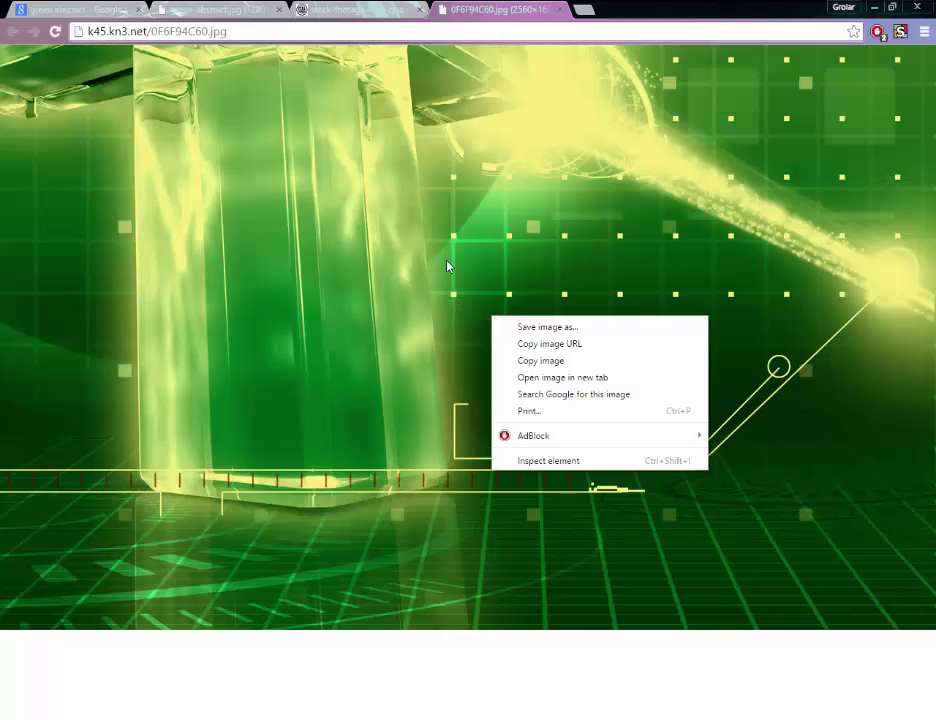
{"action": "key", "text": "ctrl+shift+Tab"}
{"action": "left_click", "coordinate": [125, 6]}
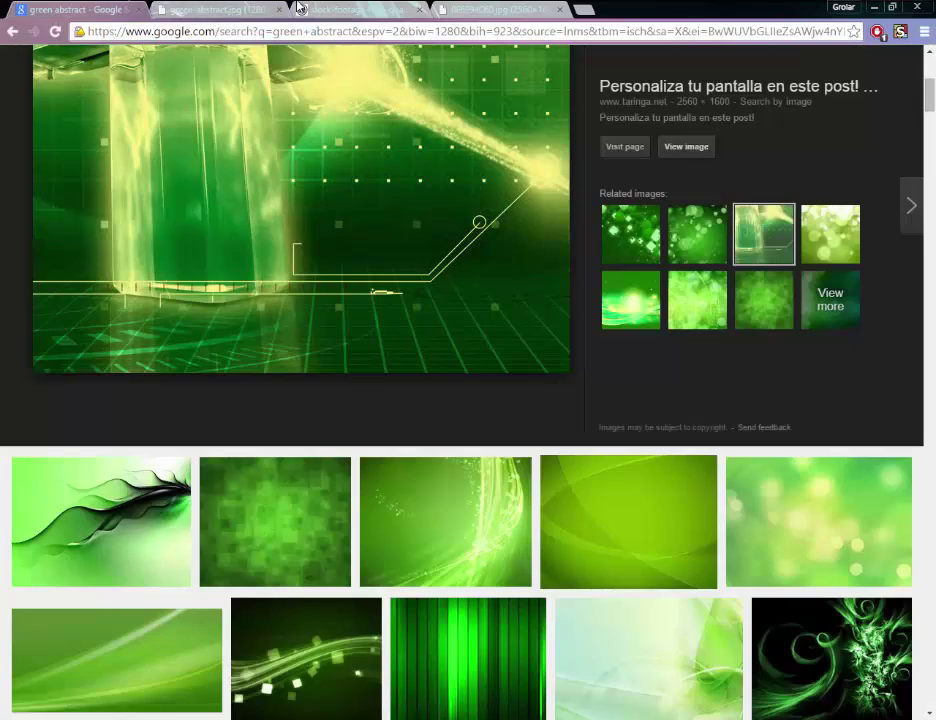
{"action": "left_click", "coordinate": [350, 9]}
{"action": "left_click", "coordinate": [465, 10]}
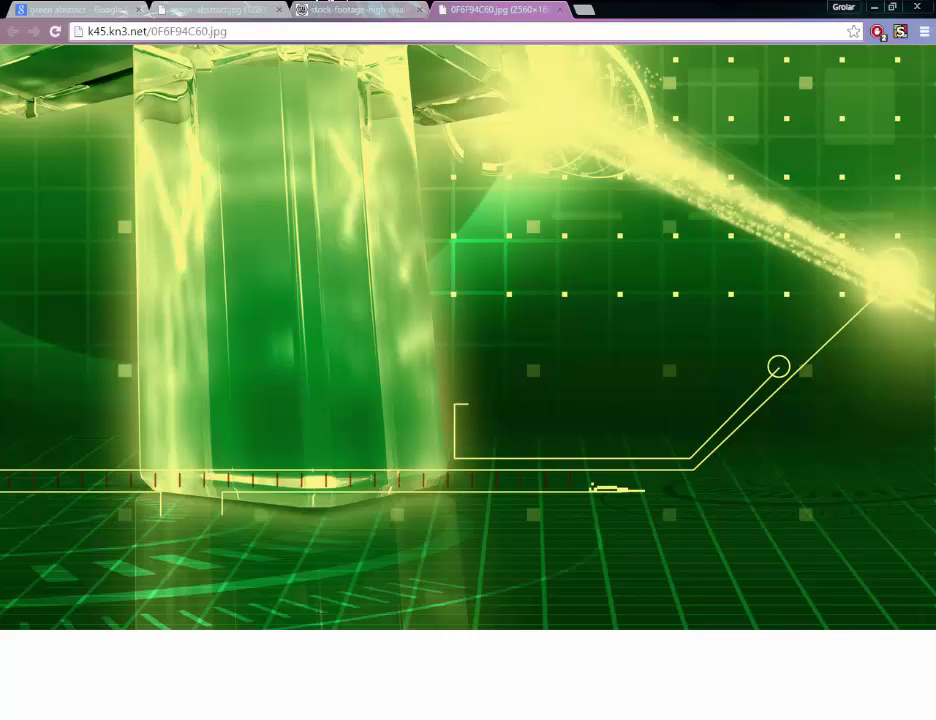
{"action": "left_click", "coordinate": [207, 6]}
{"action": "left_click", "coordinate": [390, 8]}
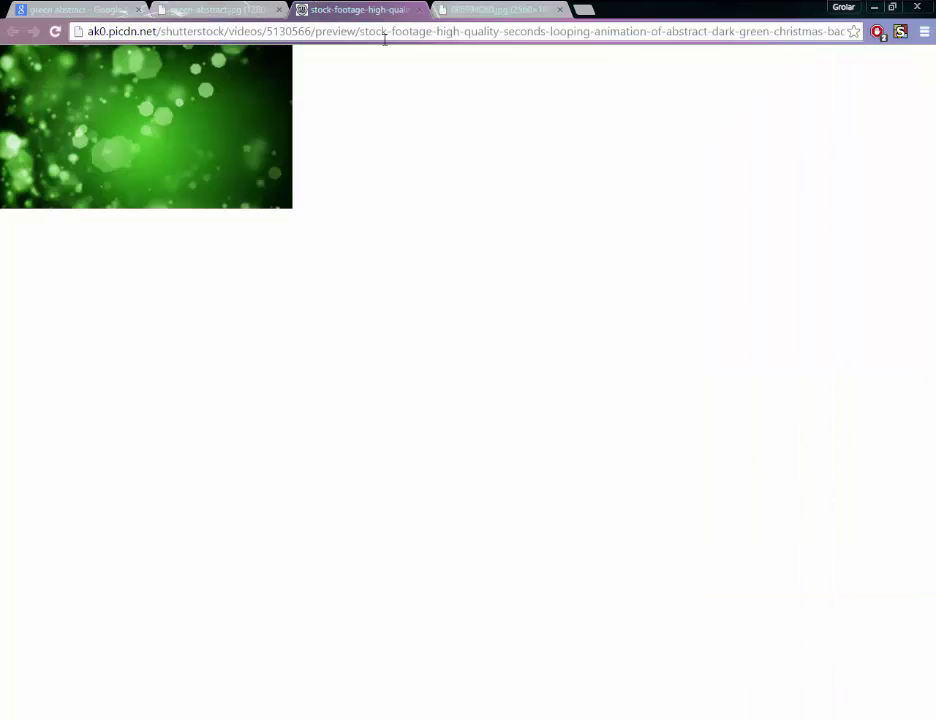
Save the full-size glass pillar image to Downloads as 0F6F94C60.jpg and open it in Photoshop.
{"action": "left_click", "coordinate": [535, 5]}
{"action": "right_click", "coordinate": [401, 403]}
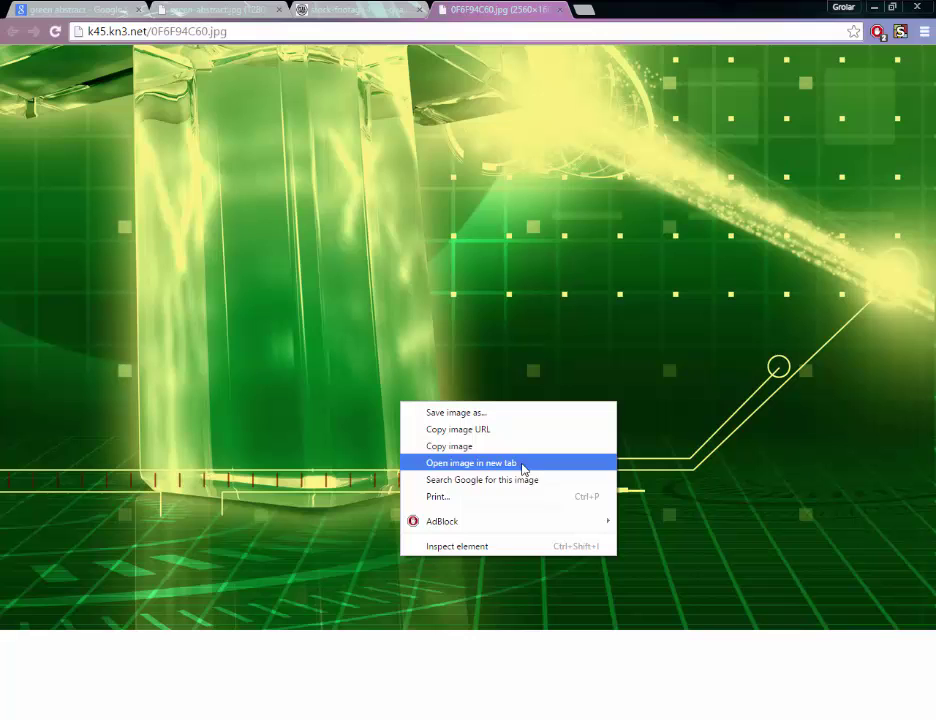
{"action": "left_click", "coordinate": [477, 413]}
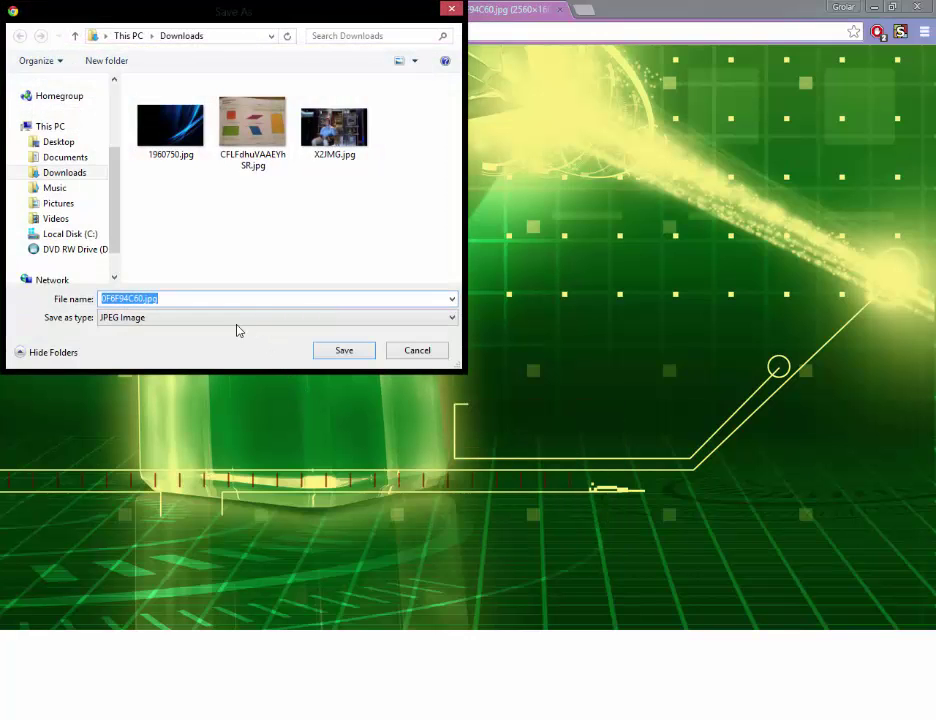
{"action": "left_click", "coordinate": [232, 317]}
{"action": "left_click", "coordinate": [230, 316]}
{"action": "left_click", "coordinate": [140, 298]}
{"action": "double_click", "coordinate": [152, 298]}
{"action": "left_click", "coordinate": [152, 298]}
{"action": "left_click", "coordinate": [334, 352]}
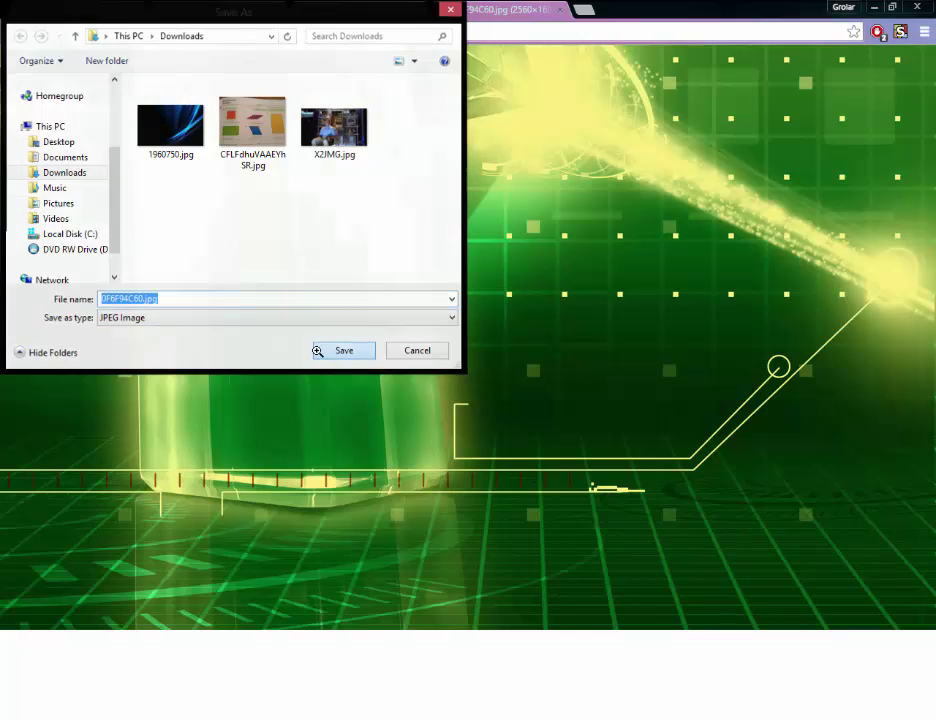
{"action": "left_click", "coordinate": [38, 708]}
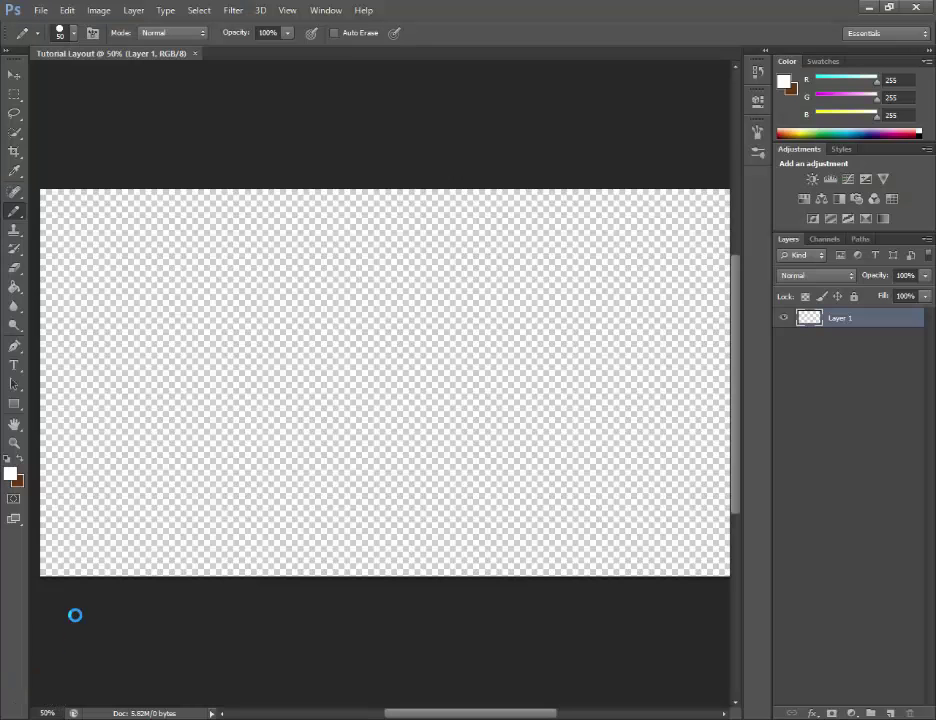
Try to copy the entire glass pillar image at its original size into the Tutorial Layout document.
{"action": "left_click", "coordinate": [14, 93]}
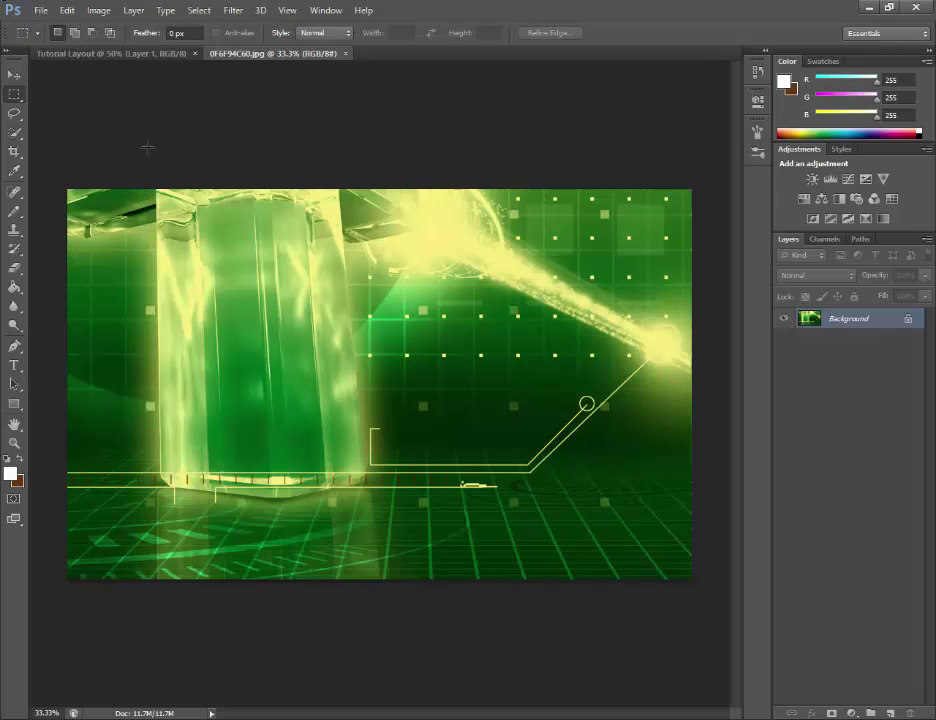
{"action": "left_click_drag", "start_coordinate": [68, 157], "coordinate": [844, 690]}
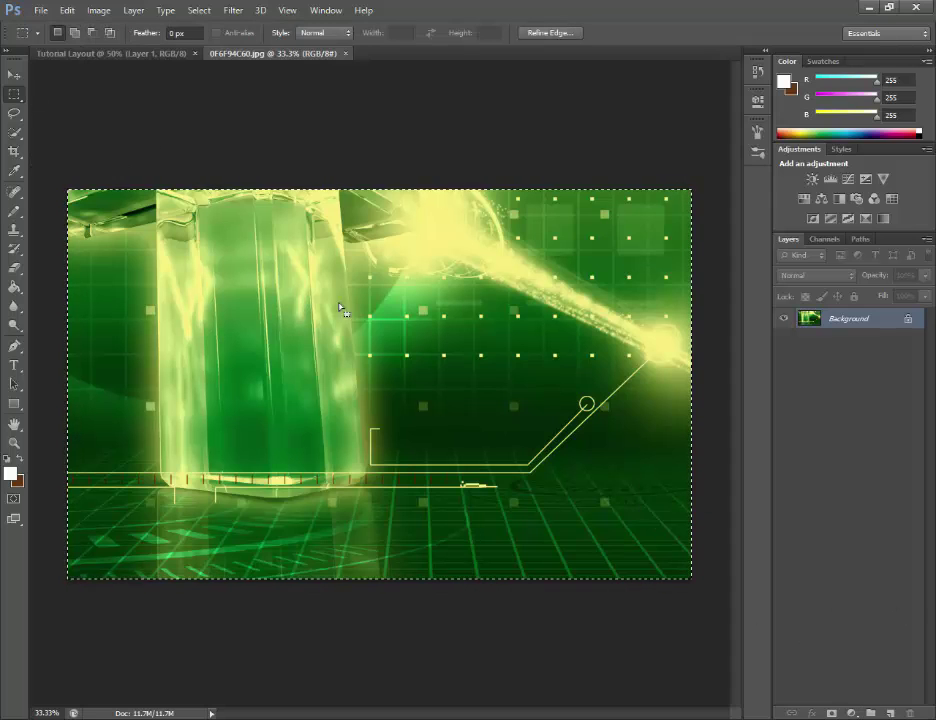
{"action": "key", "text": "ctrl+c"}
{"action": "left_click", "coordinate": [110, 53]}
{"action": "key", "text": "ctrl+v"}
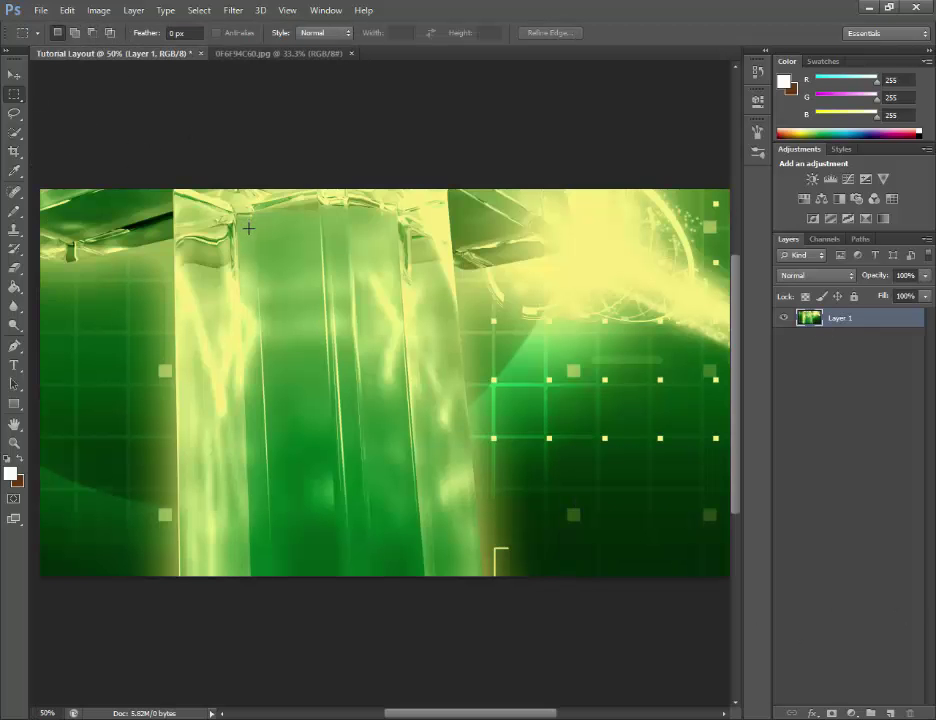
{"action": "key", "text": "ctrl+z"}
Define the whole original-size glass pillar image as a pattern named 0F6F94C60.jpg.
{"action": "left_click", "coordinate": [236, 53]}
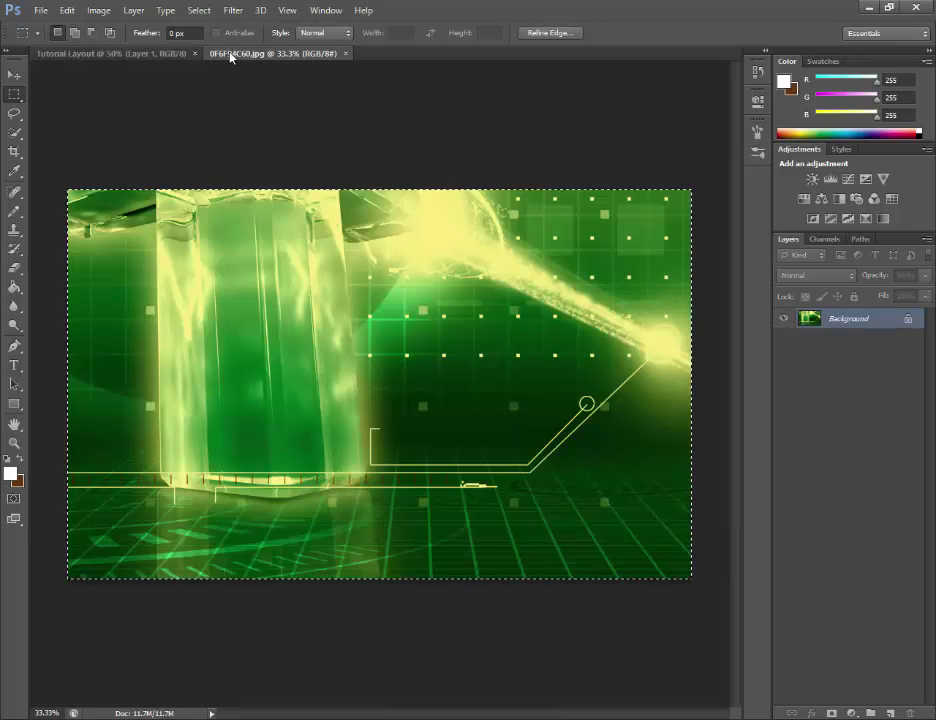
{"action": "left_click", "coordinate": [66, 10]}
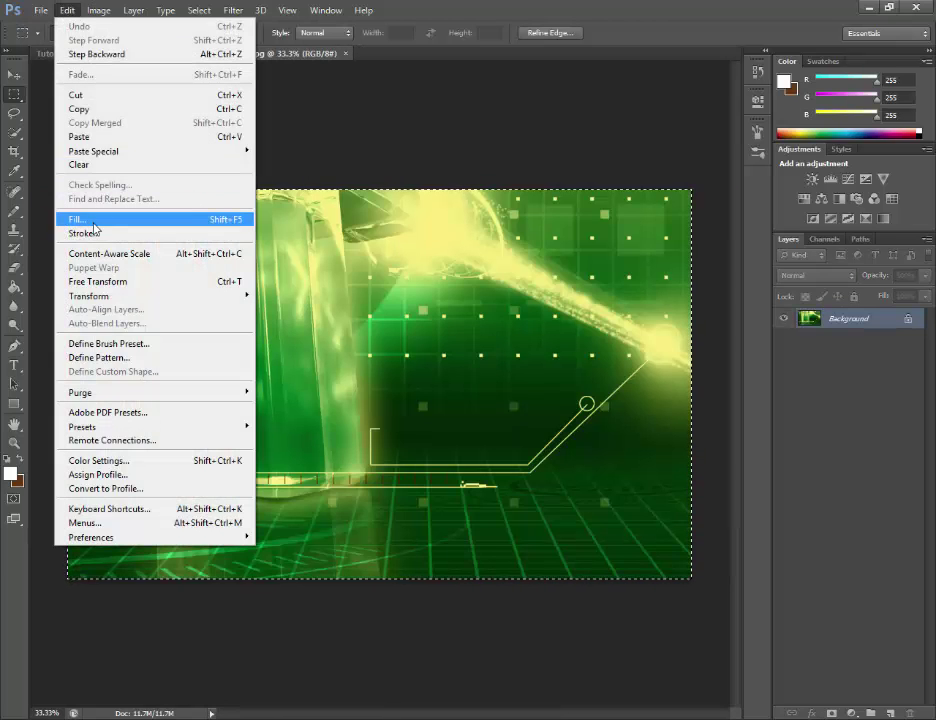
{"action": "left_click", "coordinate": [121, 358]}
{"action": "left_click", "coordinate": [616, 250]}
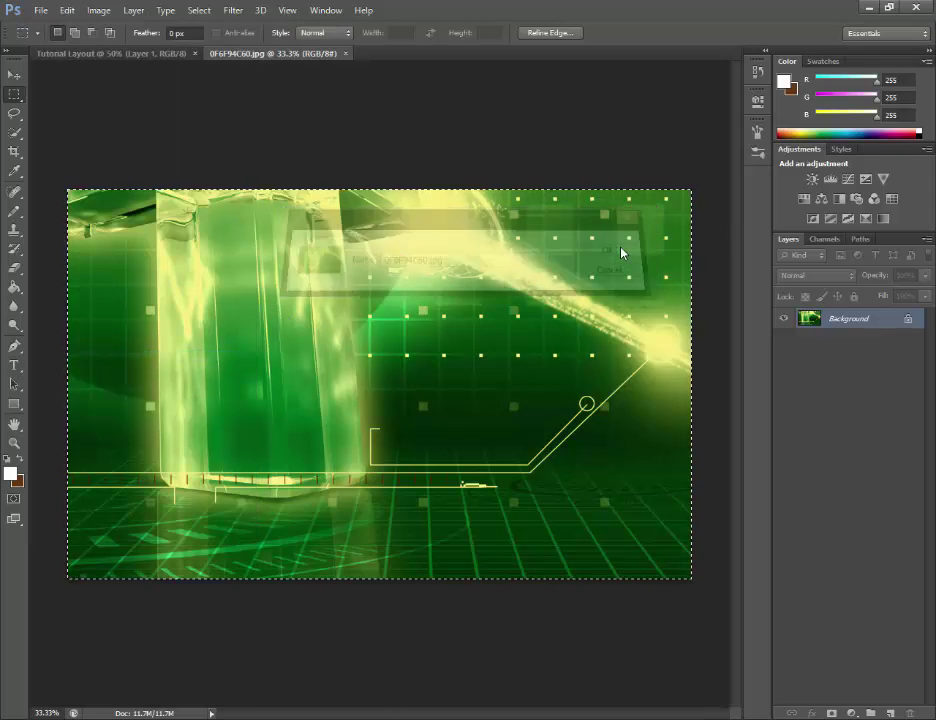
Try to fill Layer 1 of Tutorial Layout with the original-size glass pillar pattern in Normal mode at 100% opacity.
{"action": "left_click", "coordinate": [90, 53]}
{"action": "left_click", "coordinate": [66, 10]}
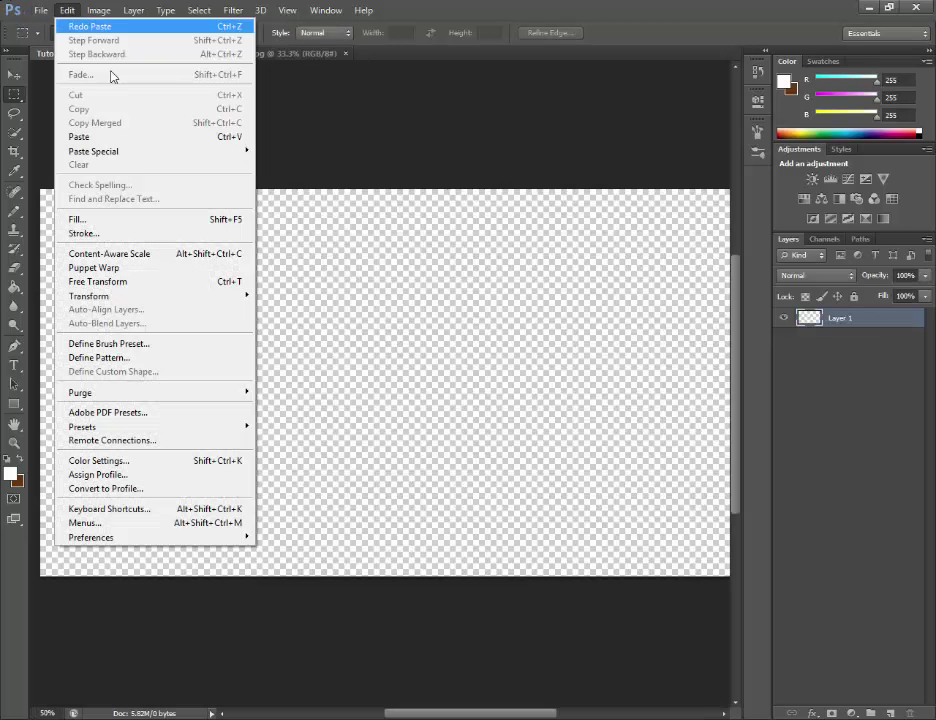
{"action": "left_click", "coordinate": [113, 219]}
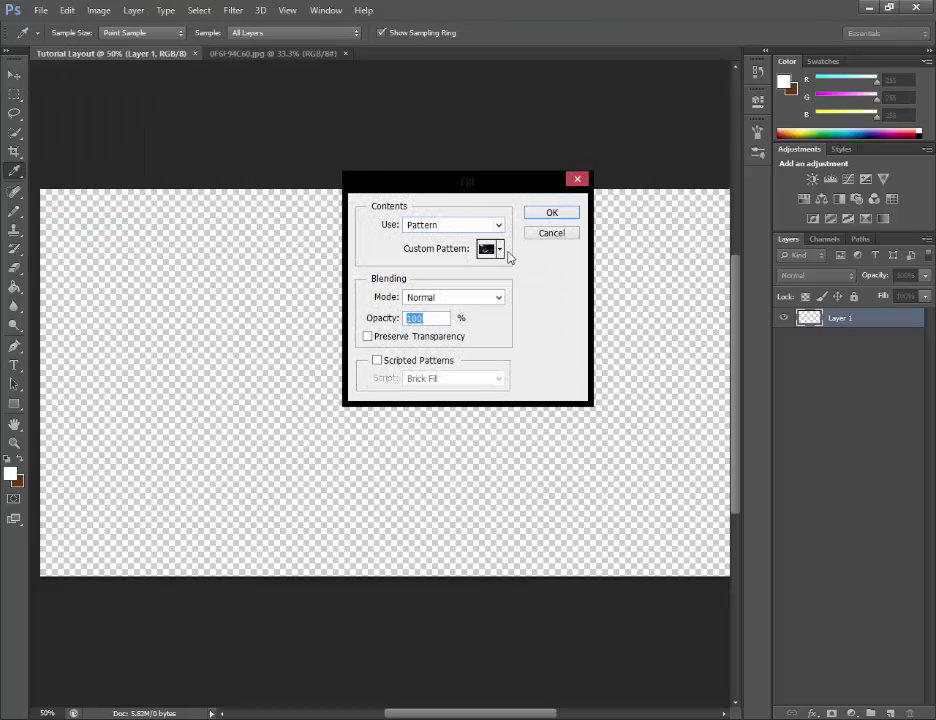
{"action": "left_click", "coordinate": [500, 249]}
{"action": "left_click", "coordinate": [523, 345]}
{"action": "left_click", "coordinate": [547, 212]}
{"action": "left_click", "coordinate": [547, 212]}
{"action": "left_click", "coordinate": [278, 53]}
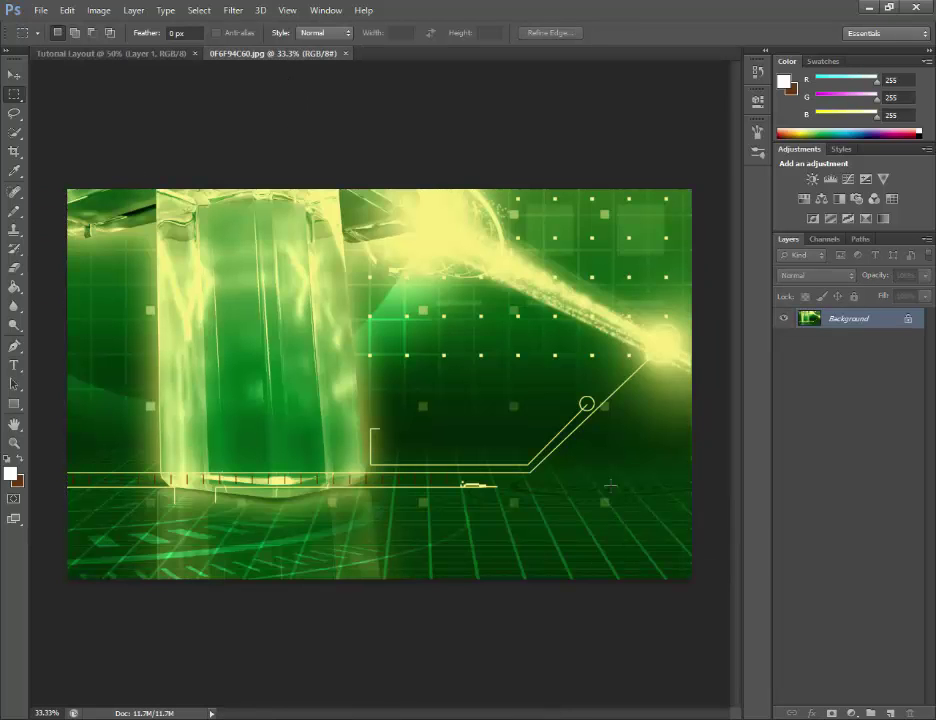
{"action": "left_click", "coordinate": [100, 11]}
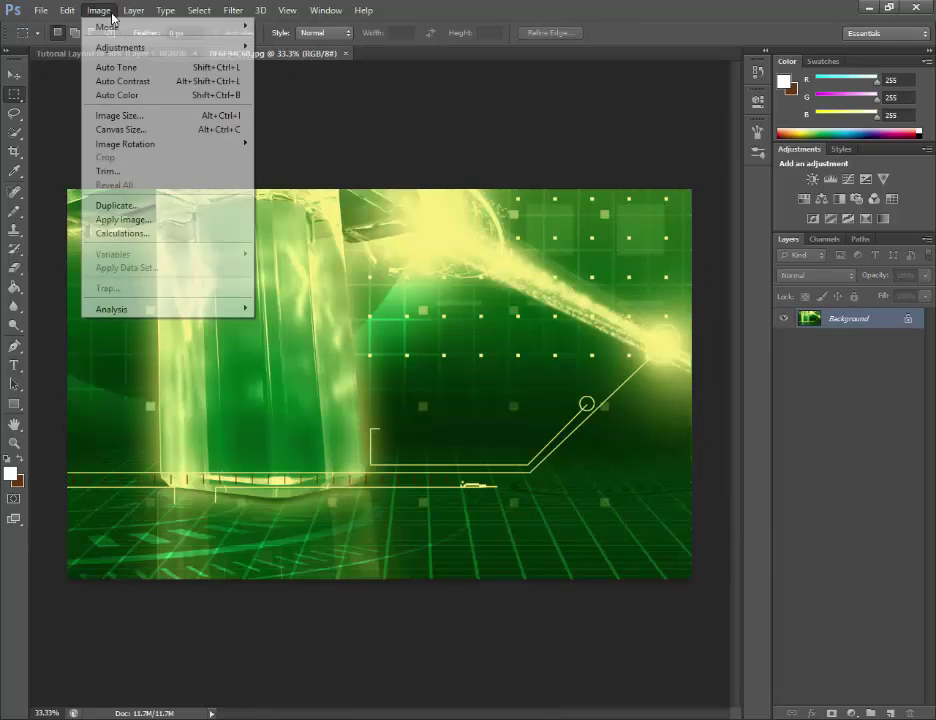
{"action": "left_click", "coordinate": [215, 111]}
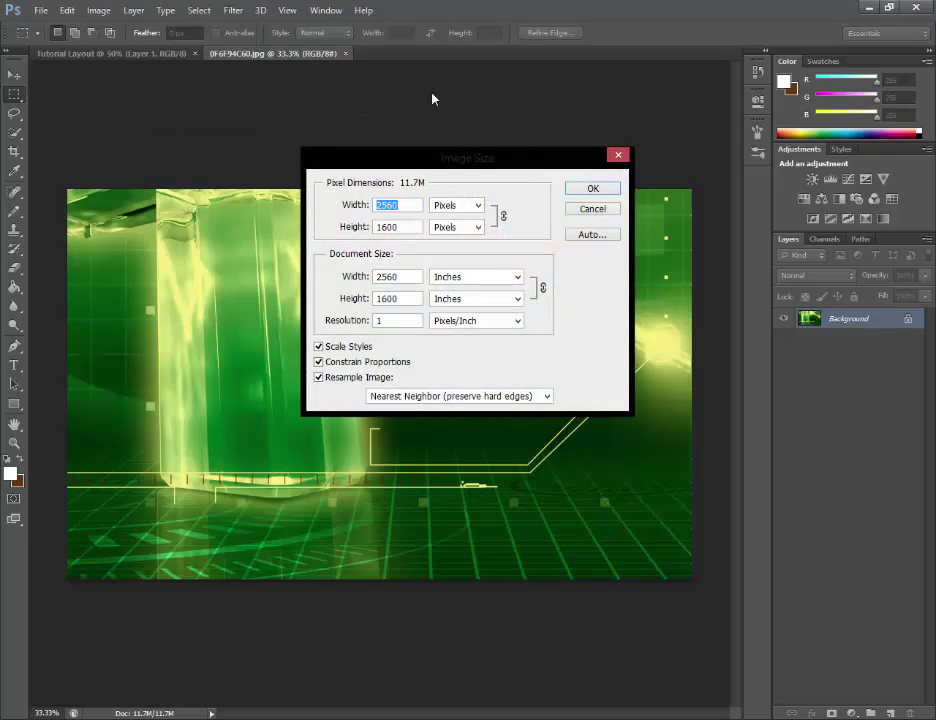
{"action": "left_click", "coordinate": [593, 209]}
{"action": "left_click", "coordinate": [41, 10]}
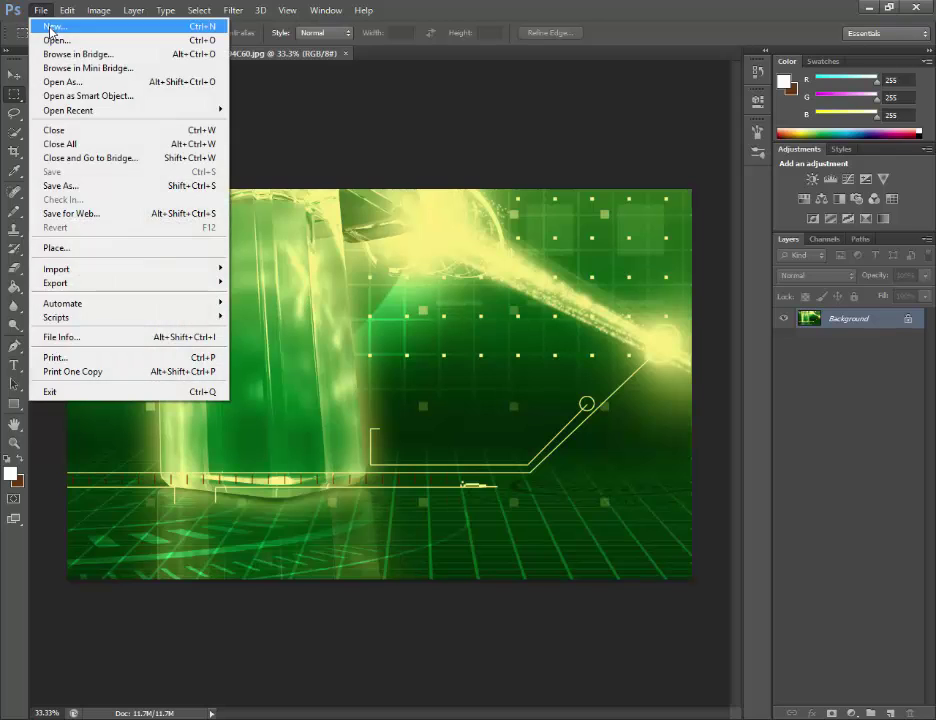
{"action": "left_click", "coordinate": [48, 24]}
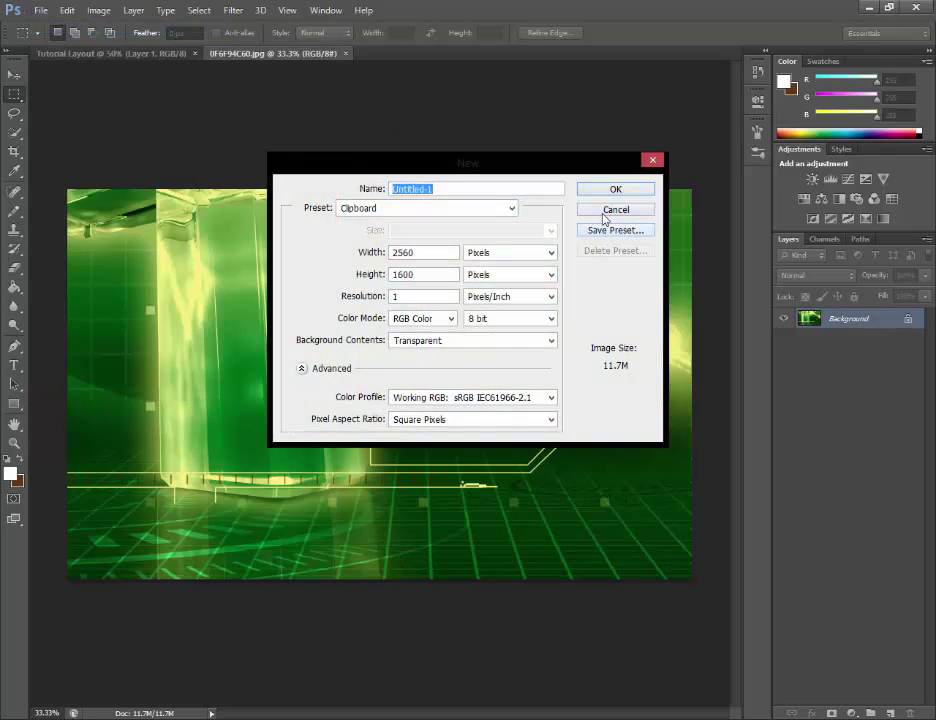
{"action": "left_click", "coordinate": [604, 212]}
{"action": "left_click", "coordinate": [33, 33]}
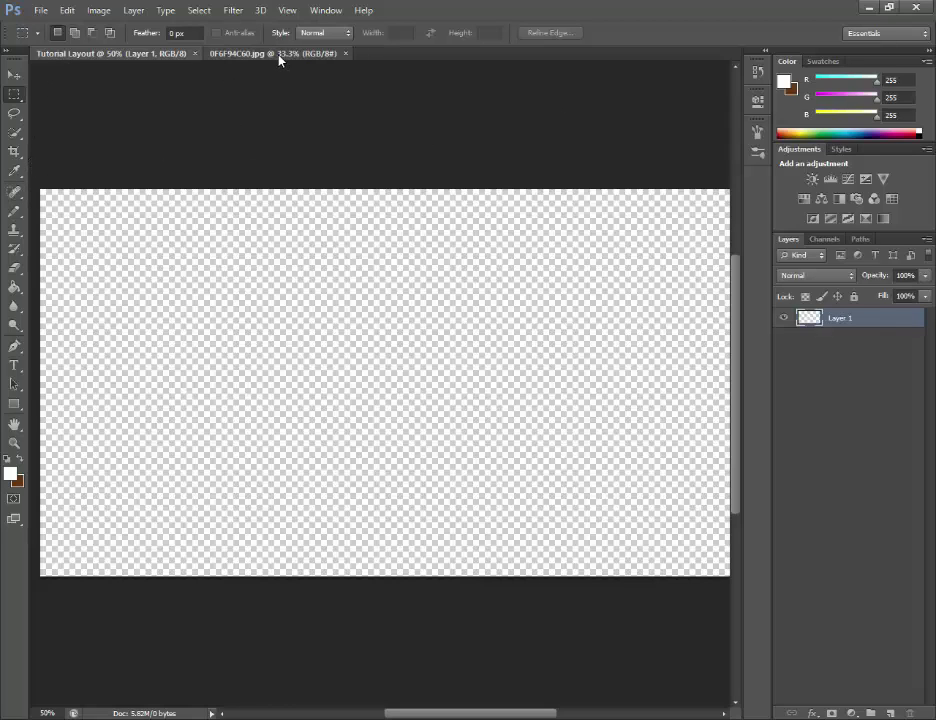
Resize the 0F6F94C60.jpg image to a width of 1920 pixels with constrained proportions.
{"action": "left_click", "coordinate": [280, 55]}
{"action": "left_click", "coordinate": [98, 10]}
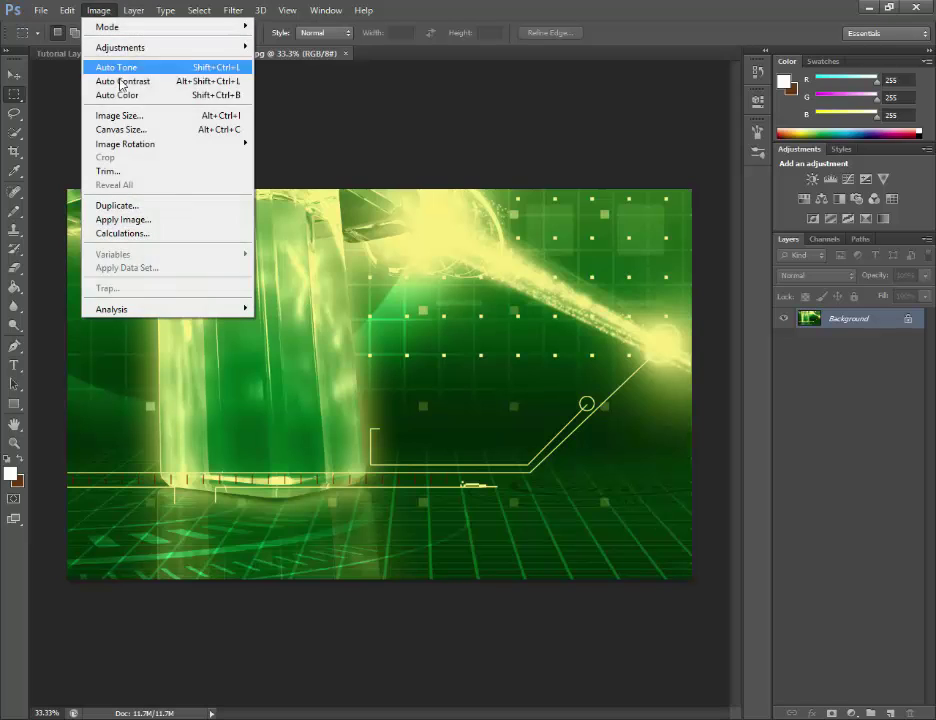
{"action": "left_click", "coordinate": [120, 115]}
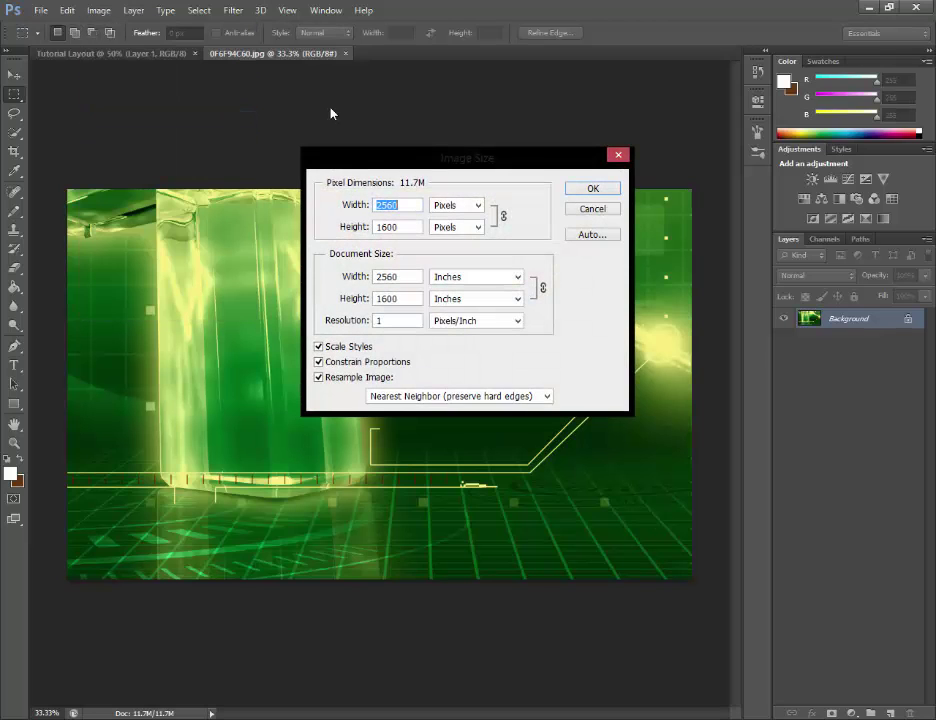
{"action": "type", "text": "1920"}
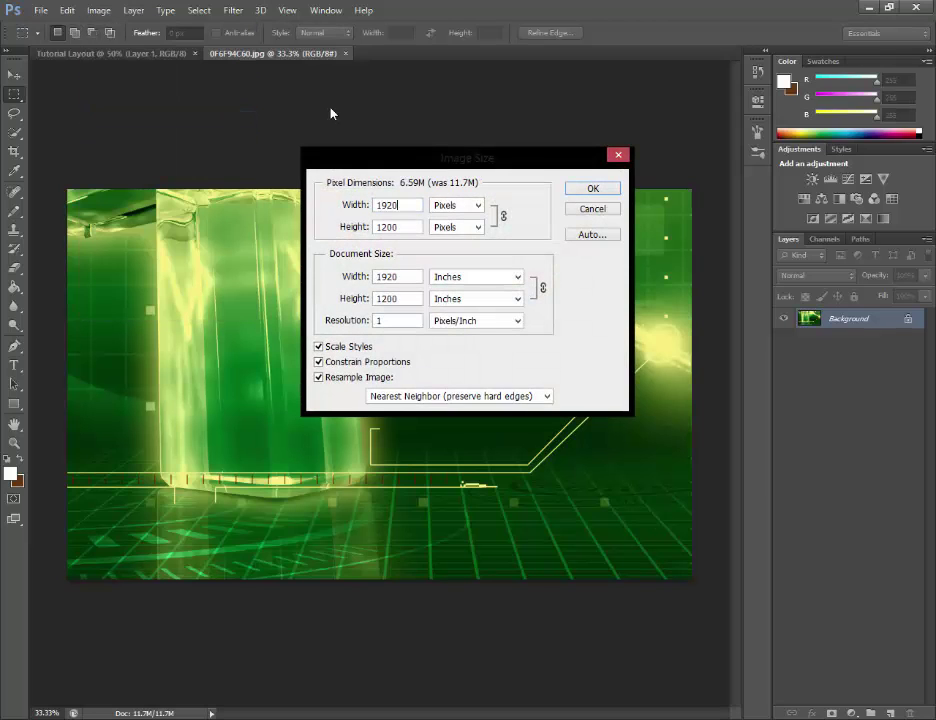
{"action": "left_click", "coordinate": [593, 189]}
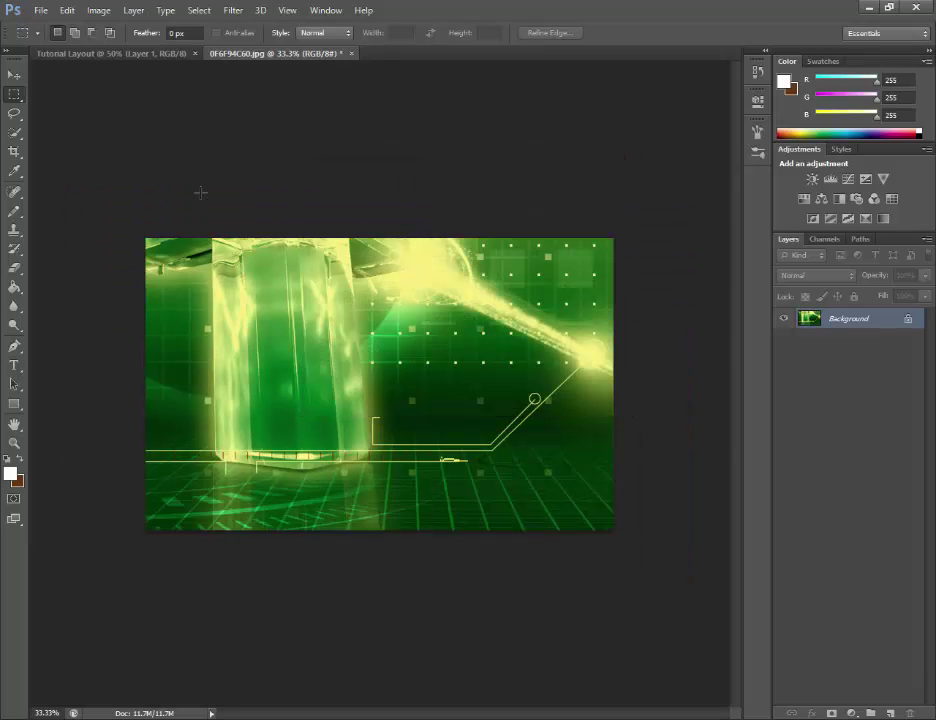
Try to copy the entire resized image into the Tutorial Layout document.
{"action": "left_click_drag", "start_coordinate": [200, 192], "coordinate": [861, 660]}
{"action": "key", "text": "ctrl+c"}
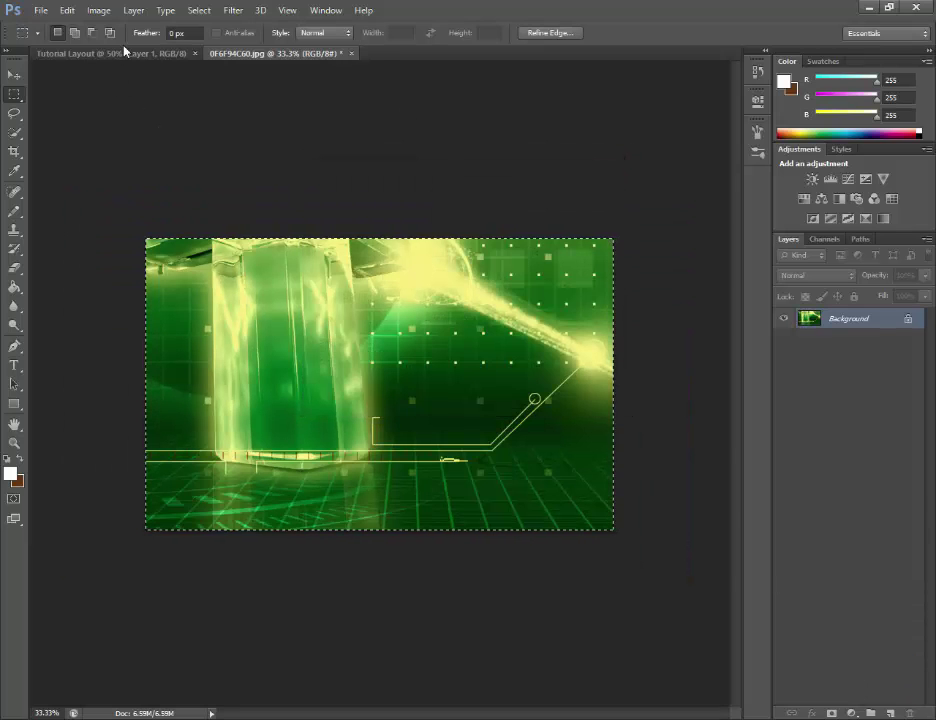
{"action": "left_click", "coordinate": [118, 54]}
{"action": "key", "text": "ctrl+v"}
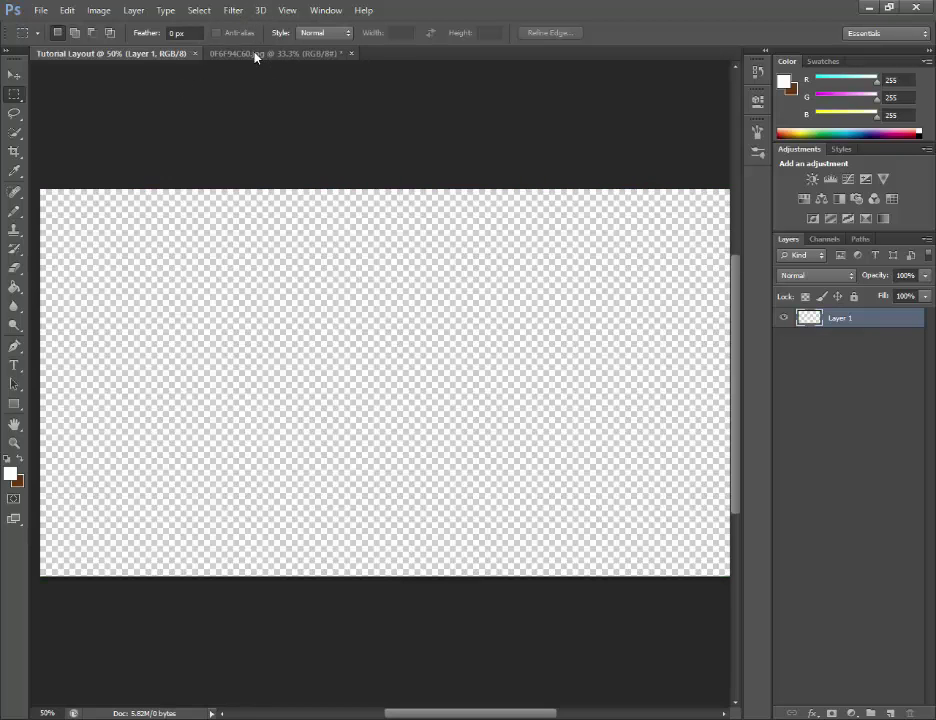
Define the whole resized glass pillar image as a pattern named 0F6F94C60.jpg.
{"action": "left_click", "coordinate": [255, 55]}
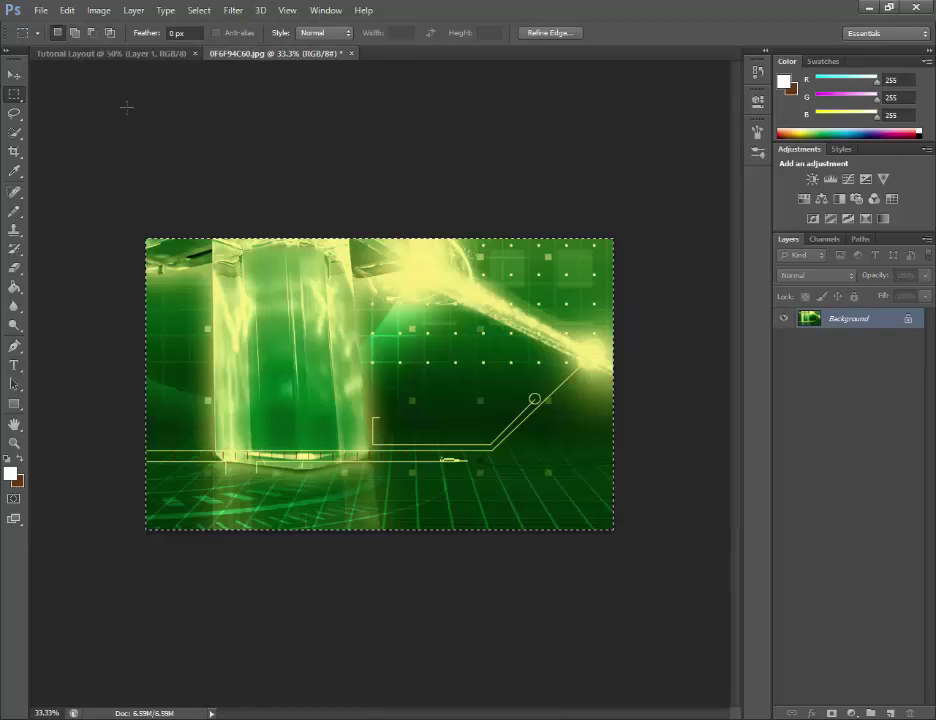
{"action": "left_click", "coordinate": [67, 10]}
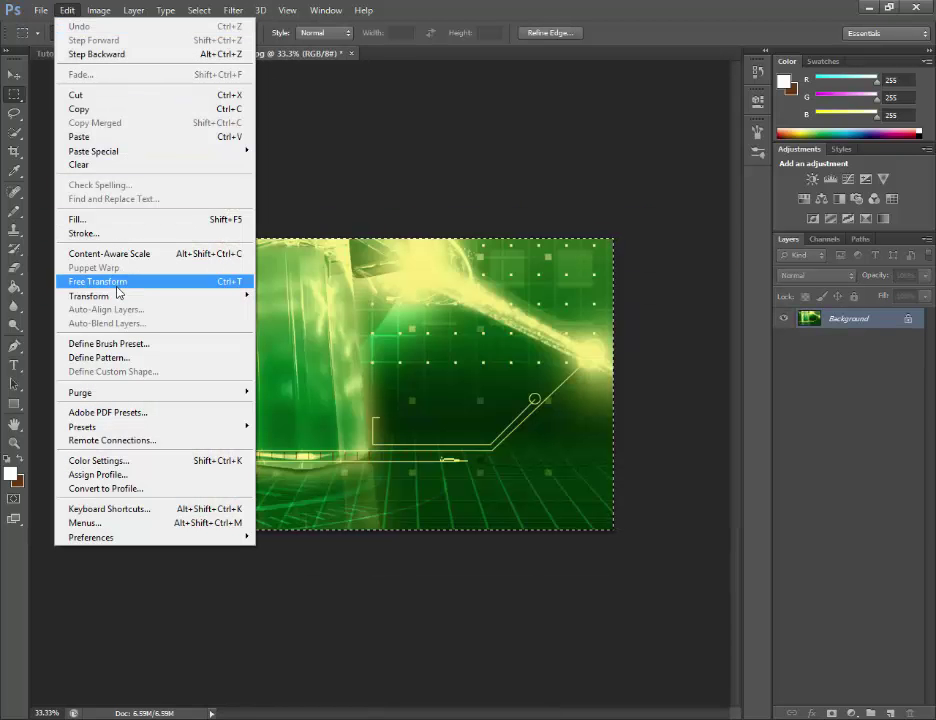
{"action": "left_click", "coordinate": [128, 357]}
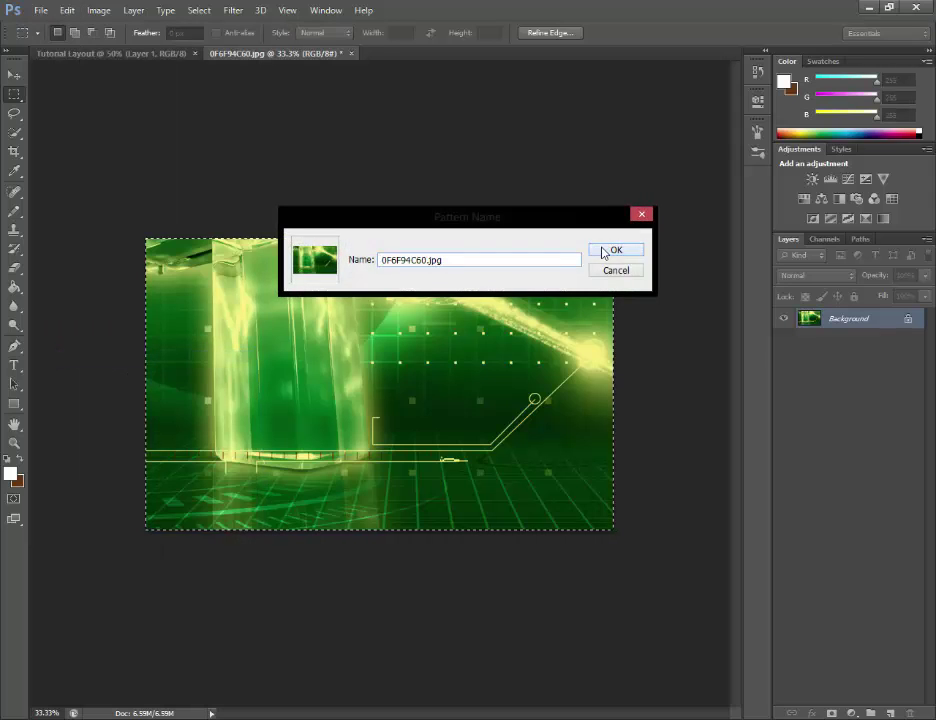
{"action": "left_click", "coordinate": [608, 250]}
Fill Layer 1 of Tutorial Layout with the resized glass pillar pattern in Normal mode at 100% opacity.
{"action": "left_click", "coordinate": [132, 53]}
{"action": "left_click", "coordinate": [67, 10]}
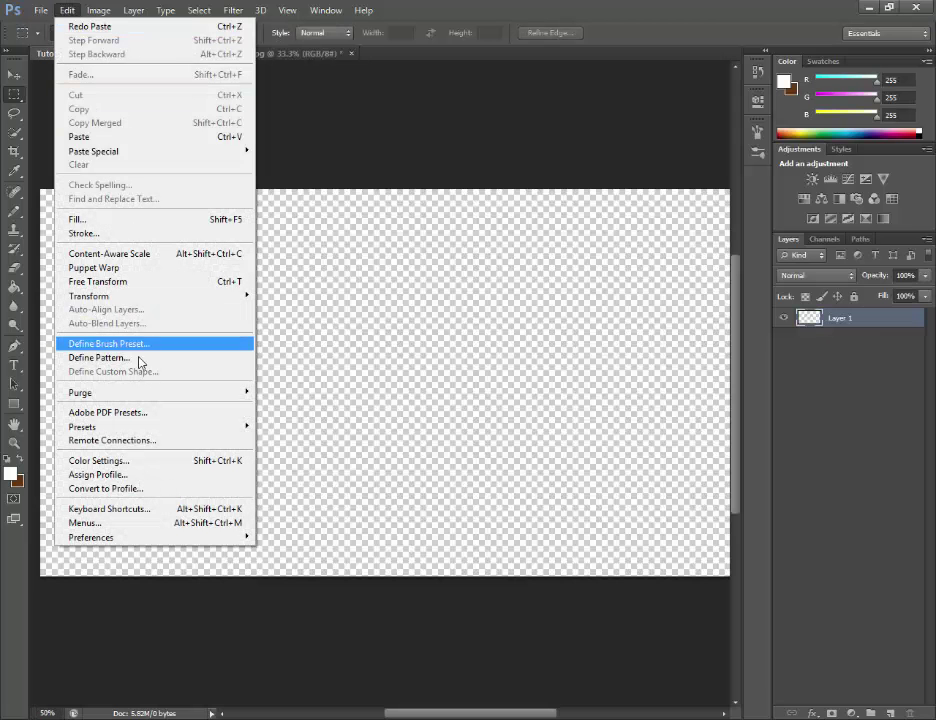
{"action": "left_click", "coordinate": [91, 221]}
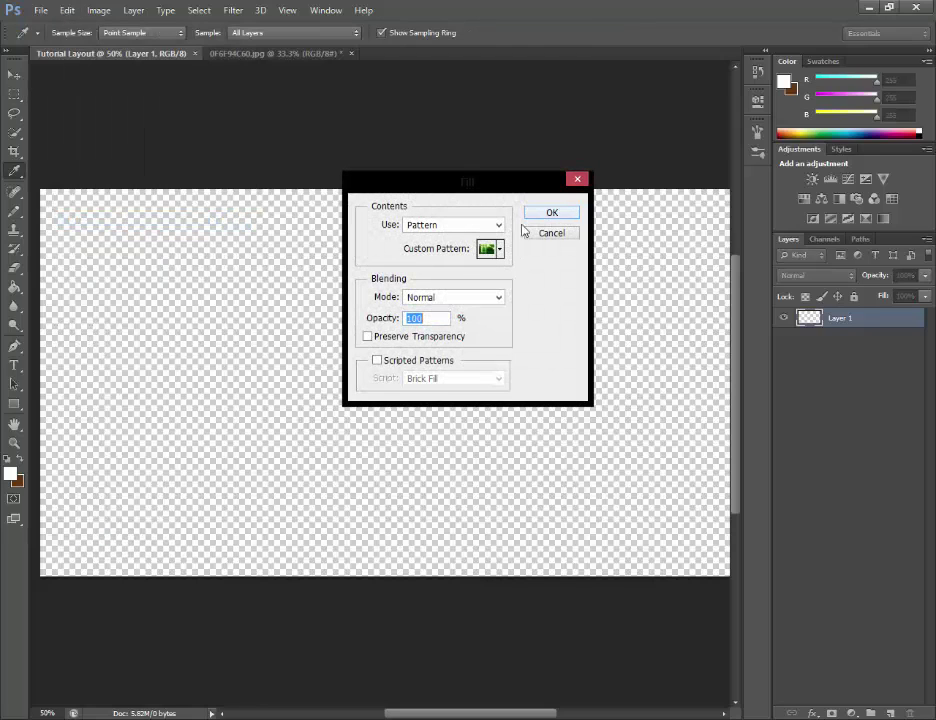
{"action": "left_click", "coordinate": [499, 250]}
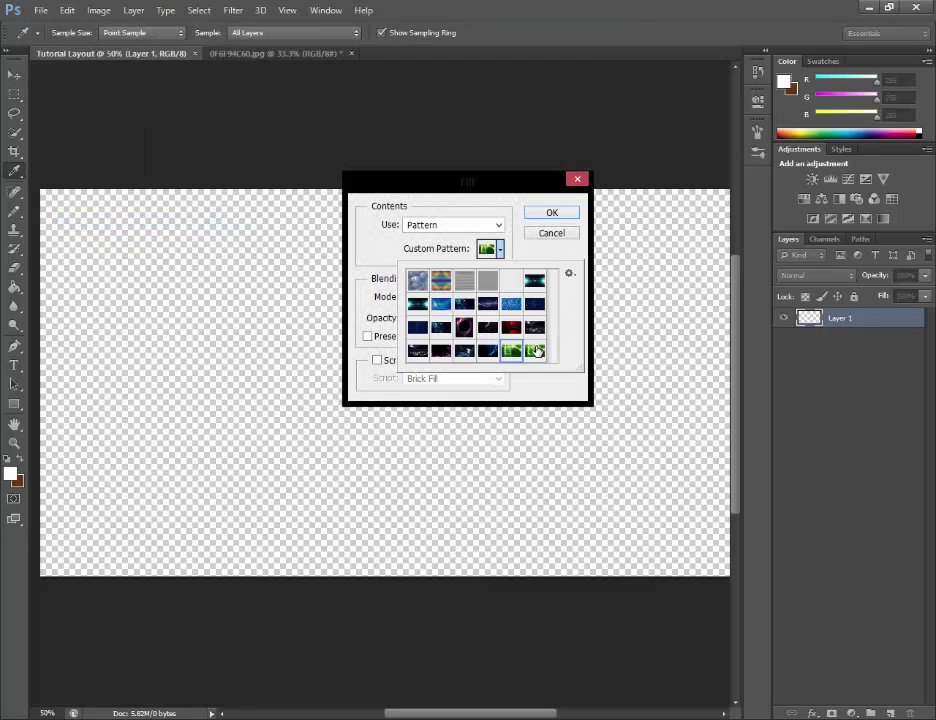
{"action": "left_click", "coordinate": [549, 210]}
{"action": "left_click", "coordinate": [548, 213]}
{"action": "key", "text": "m"}
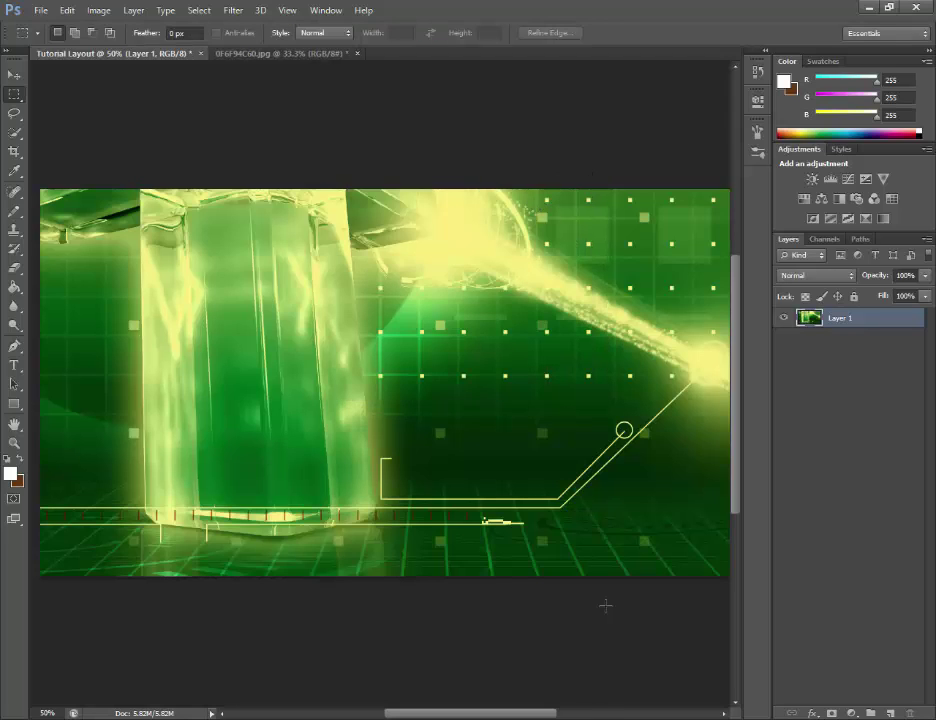
Activate the Rectangle shape tool and set its fill colour to black.
{"action": "key", "text": "ctrl+minus"}
{"action": "key", "text": "ctrl+plus"}
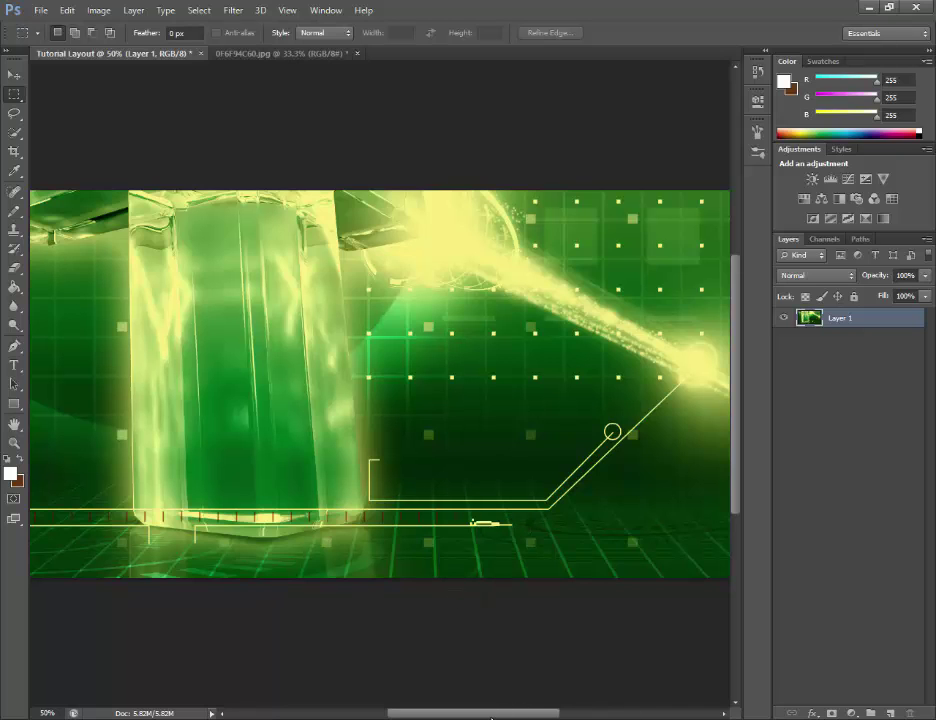
{"action": "left_click_drag", "start_coordinate": [490, 716], "coordinate": [450, 716]}
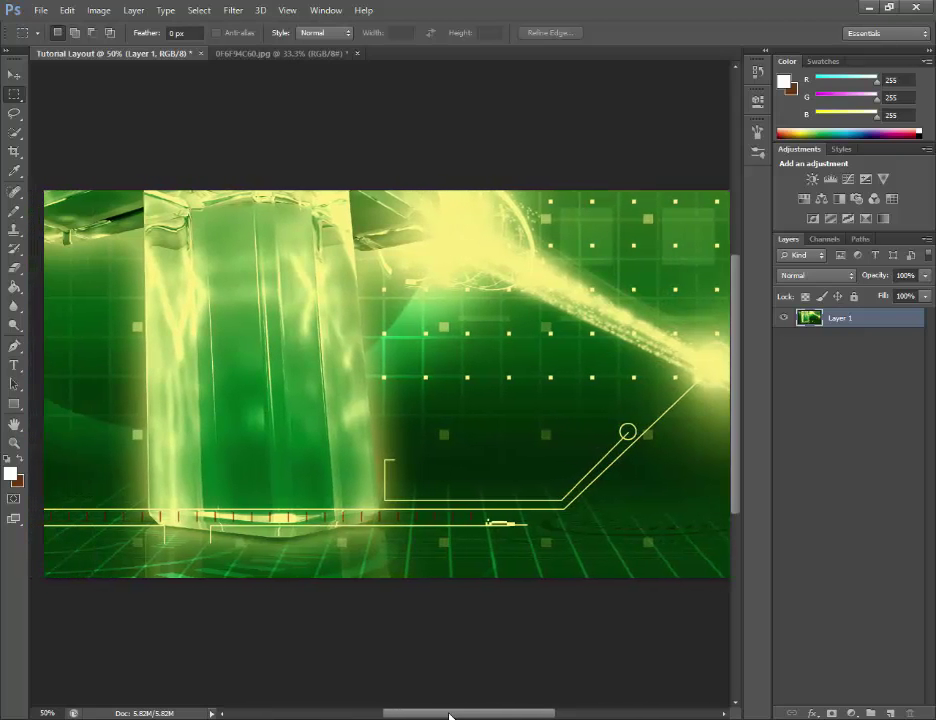
{"action": "left_click", "coordinate": [14, 403]}
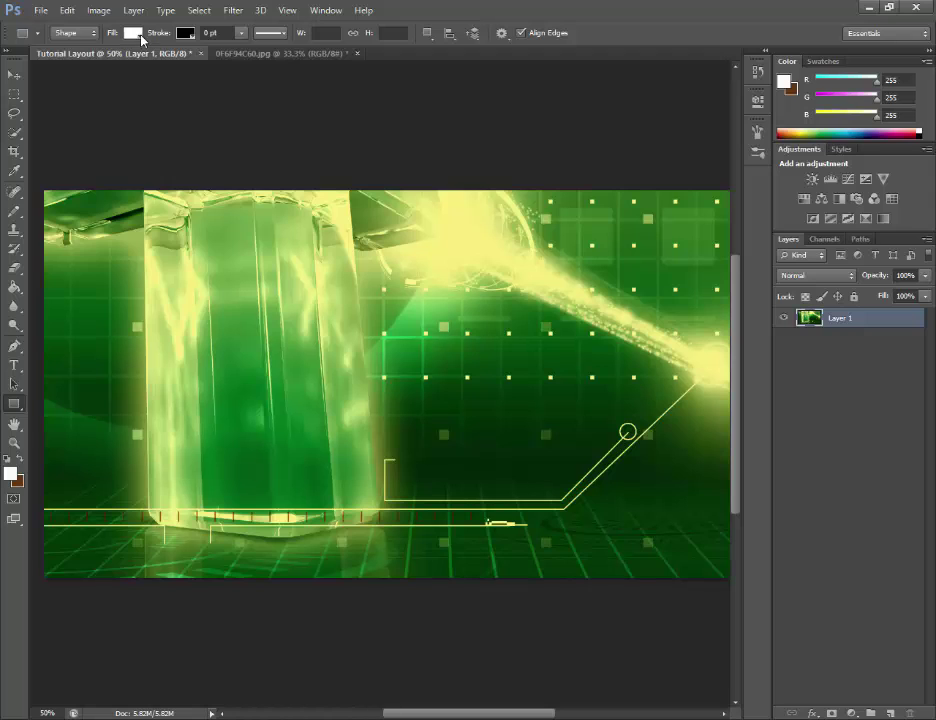
{"action": "left_click", "coordinate": [133, 33]}
{"action": "left_click", "coordinate": [200, 118]}
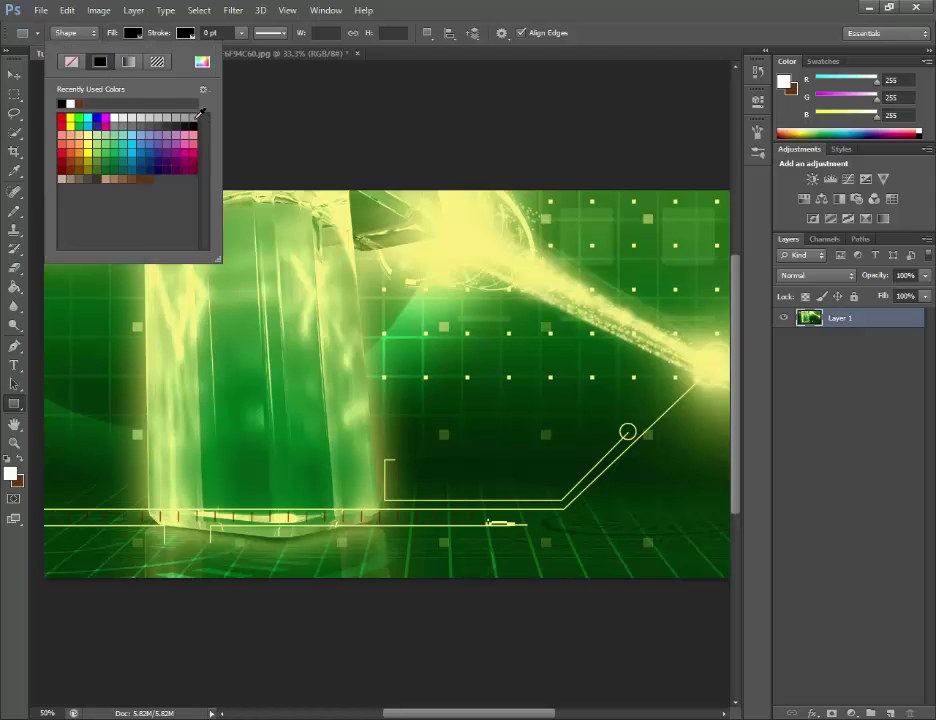
{"action": "left_click", "coordinate": [295, 88]}
{"action": "left_click", "coordinate": [447, 153]}
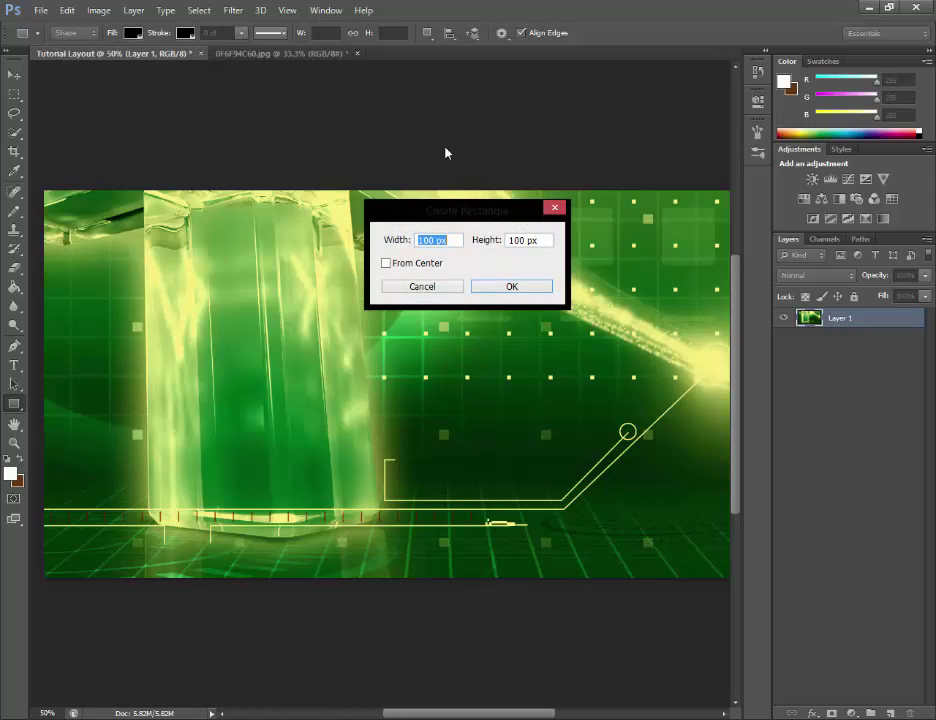
{"action": "left_click", "coordinate": [421, 286]}
{"action": "left_click_drag", "start_coordinate": [470, 115], "coordinate": [399, 122]}
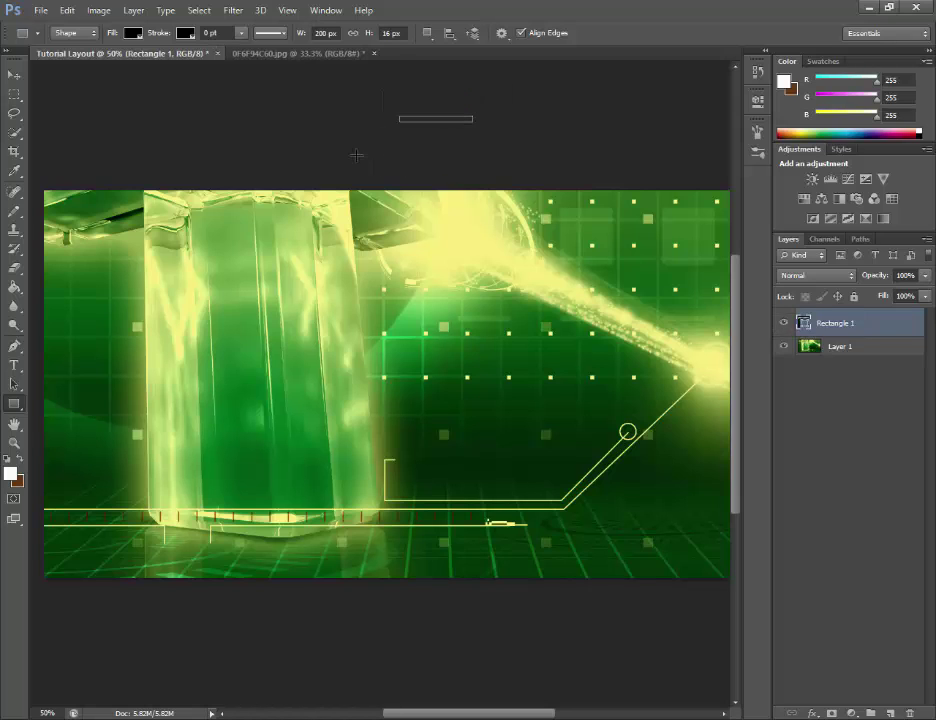
{"action": "key", "text": "ctrl+z"}
{"action": "left_click", "coordinate": [357, 132]}
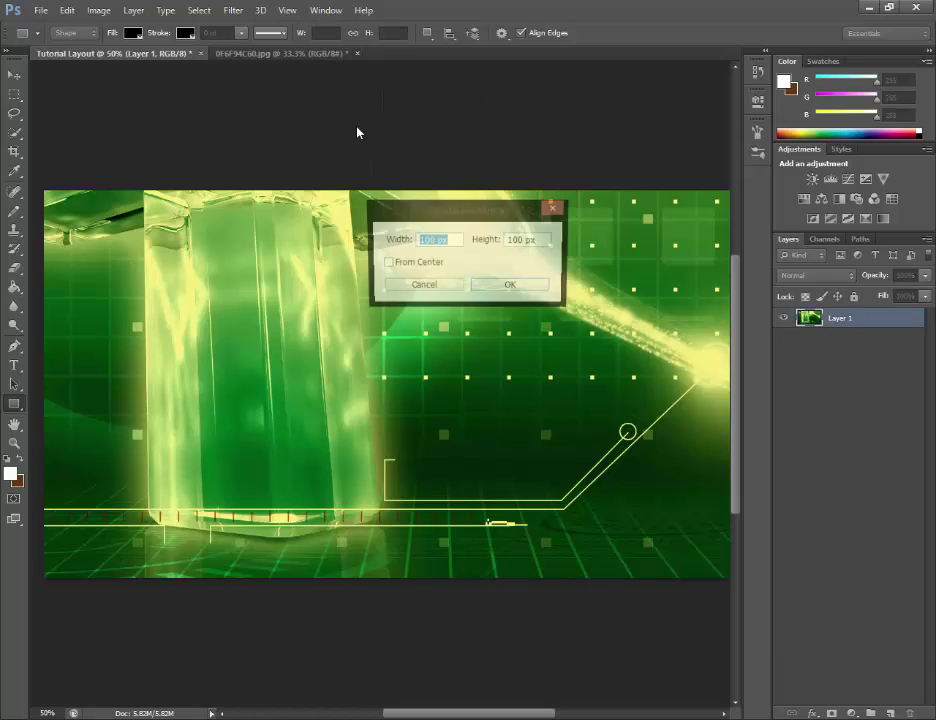
{"action": "left_click", "coordinate": [411, 287]}
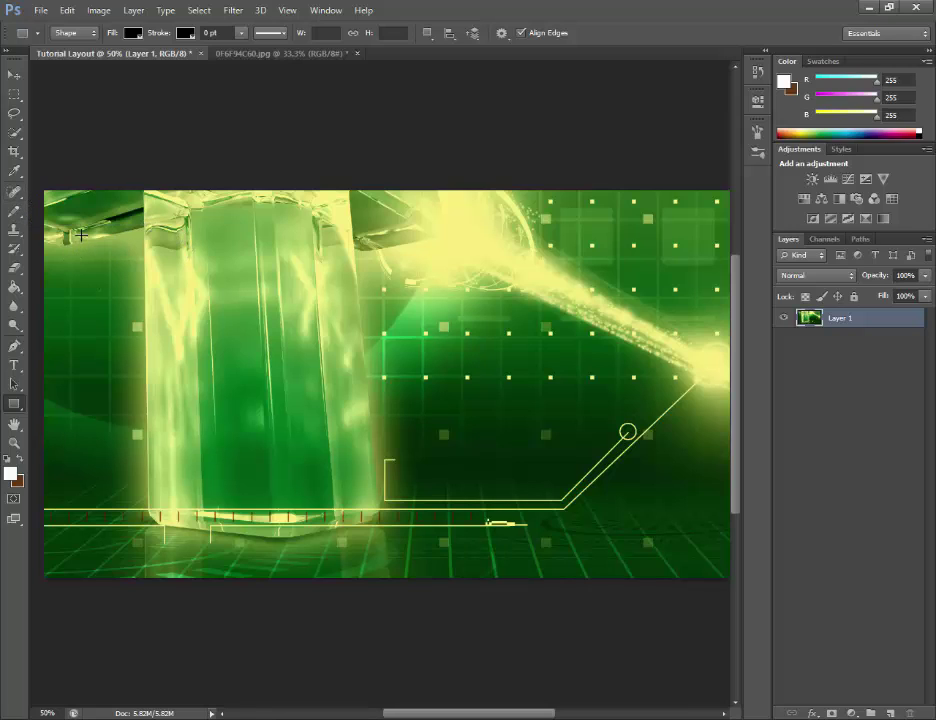
Draw a large black rectangle about 1058 × 726 px over the glass pillar side of the background.
{"action": "left_click_drag", "start_coordinate": [75, 228], "coordinate": [365, 493]}
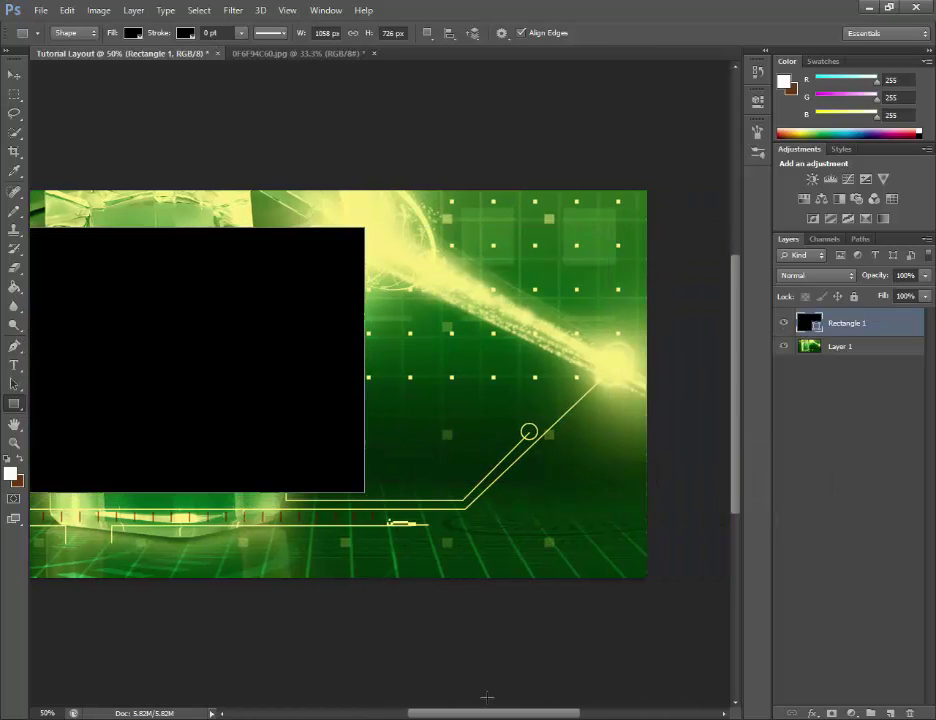
{"action": "left_click_drag", "start_coordinate": [461, 716], "coordinate": [426, 714]}
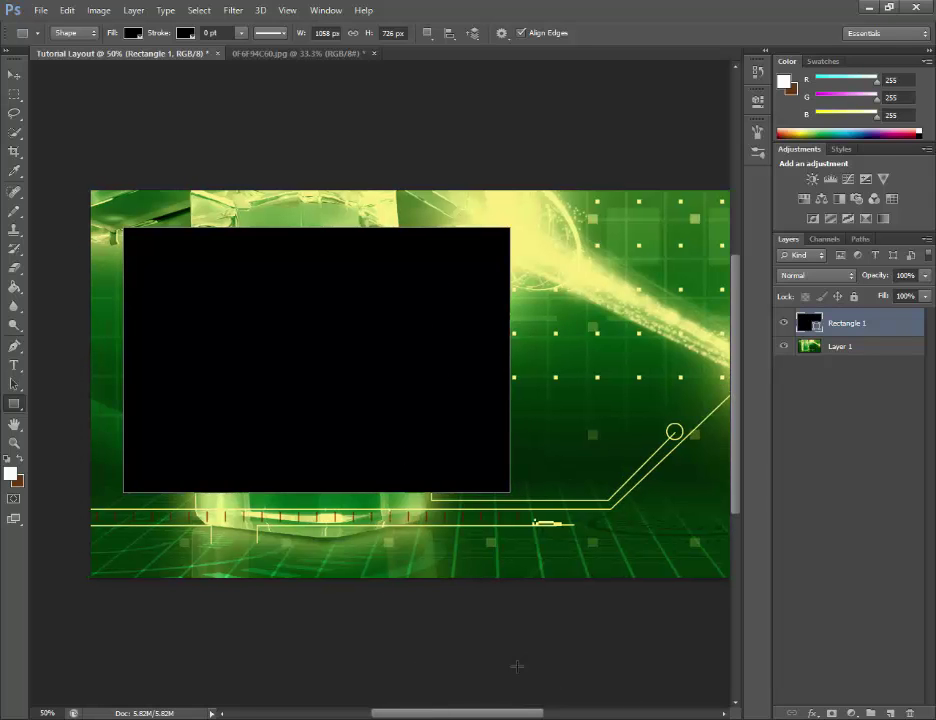
{"action": "key", "text": "ctrl+minus"}
{"action": "key", "text": "ctrl+plus"}
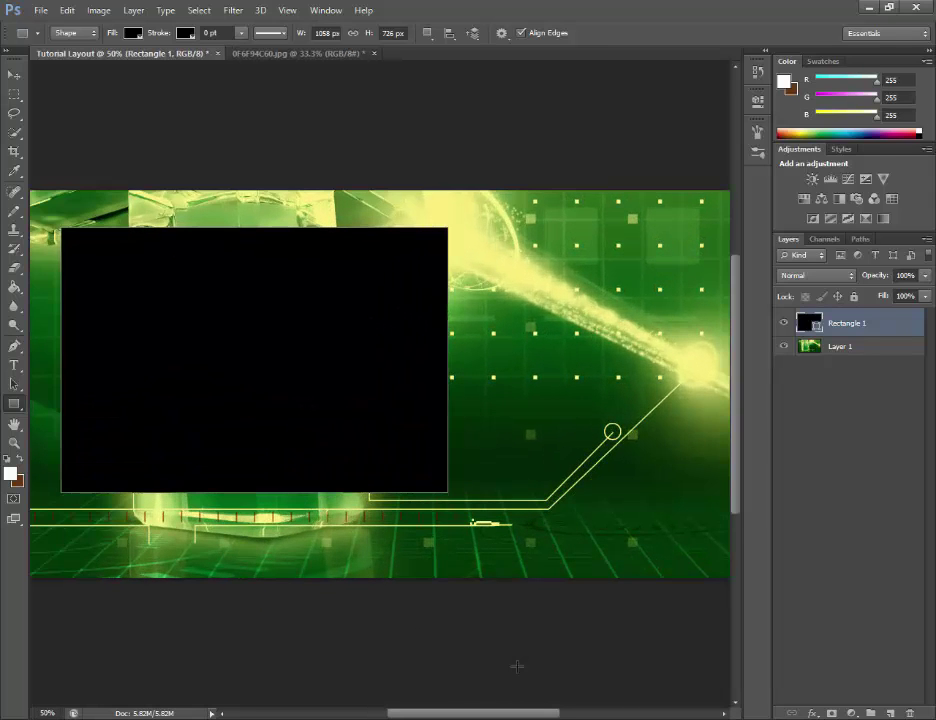
{"action": "left_click", "coordinate": [516, 666]}
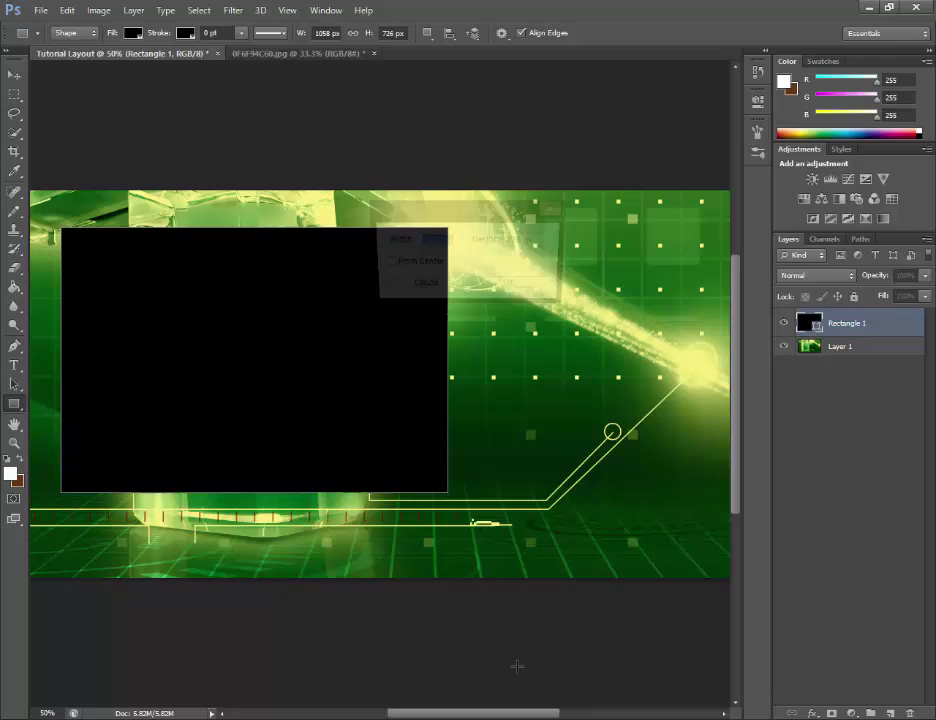
{"action": "left_click", "coordinate": [441, 287]}
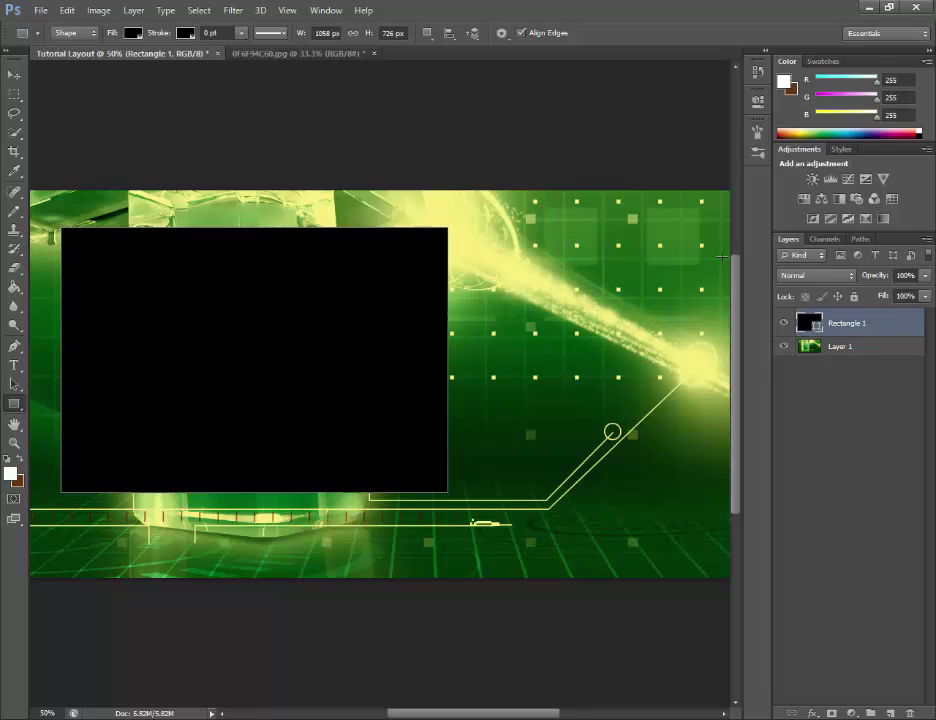
Draw a black rectangle about 376 × 294 px beside the large one and nudge it against that rectangle's right edge with their tops aligned.
{"action": "left_click_drag", "start_coordinate": [563, 228], "coordinate": [700, 335]}
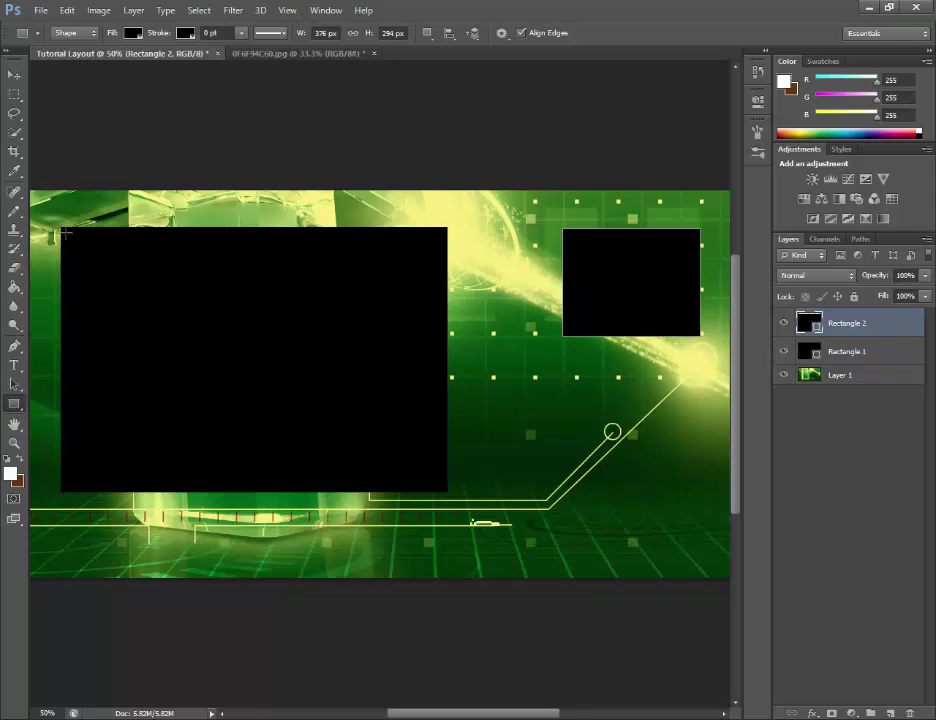
{"action": "left_click", "coordinate": [14, 75]}
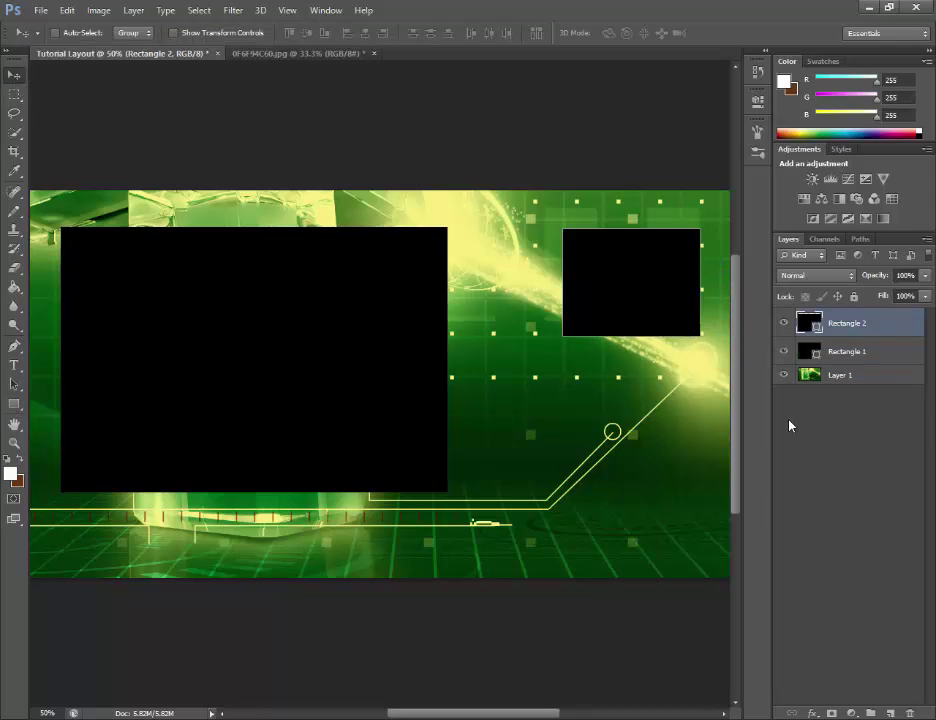
{"action": "key", "text": "shift+Left"}
{"action": "key", "text": "shift+Left"}
{"action": "key", "text": "shift+Left"}
{"action": "key", "text": "shift+Left"}
{"action": "key", "text": "shift+Left"}
{"action": "key", "text": "shift+Left"}
{"action": "key", "text": "shift+Left"}
{"action": "key", "text": "shift+Left"}
{"action": "key", "text": "shift+Left"}
{"action": "key", "text": "shift+Left"}
{"action": "key", "text": "shift+Left"}
{"action": "key", "text": "shift+Left"}
{"action": "key", "text": "shift+Left"}
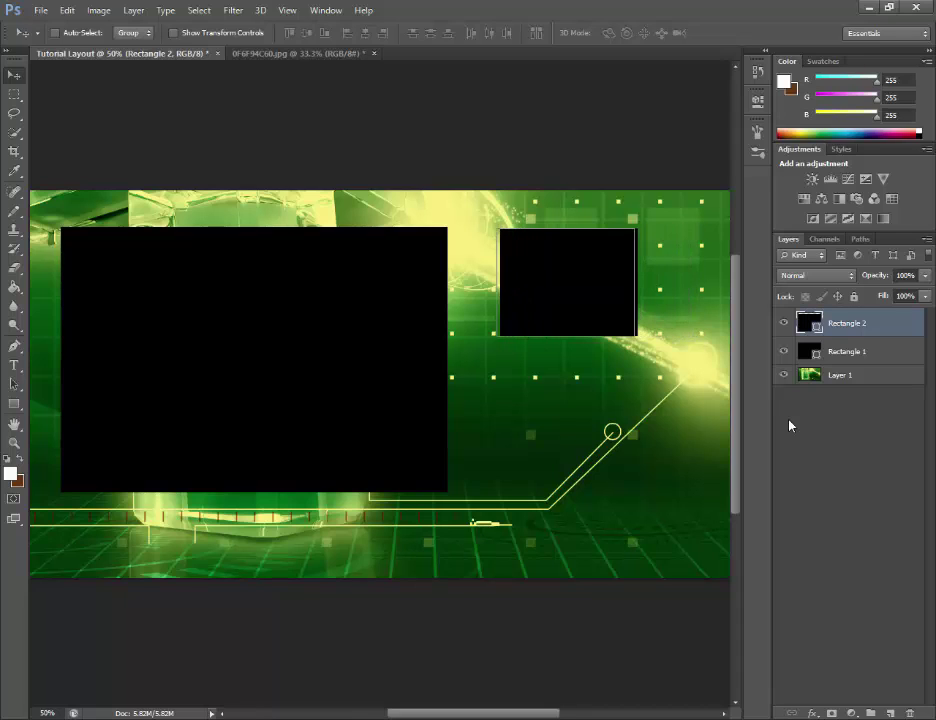
{"action": "key", "text": "shift+Left"}
{"action": "key", "text": "shift+Left"}
{"action": "key", "text": "shift+Left"}
{"action": "key", "text": "shift+Left"}
{"action": "key", "text": "shift+Left"}
{"action": "key", "text": "shift+Left"}
{"action": "key", "text": "shift+Left"}
{"action": "key", "text": "shift+Left"}
{"action": "key", "text": "shift+Left"}
{"action": "key", "text": "shift+Left"}
{"action": "key", "text": "shift+Left"}
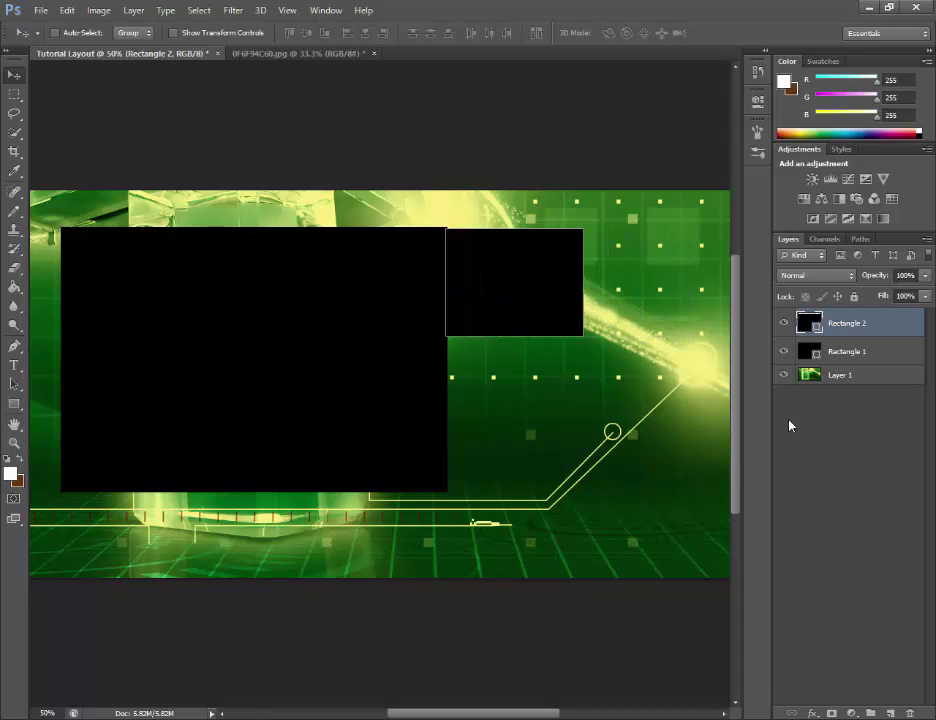
{"action": "key", "text": "Right"}
{"action": "key", "text": "Right"}
{"action": "key", "text": "Right"}
{"action": "key", "text": "Right"}
{"action": "key", "text": "Right"}
{"action": "key", "text": "Right"}
{"action": "key", "text": "Right"}
{"action": "key", "text": "Right"}
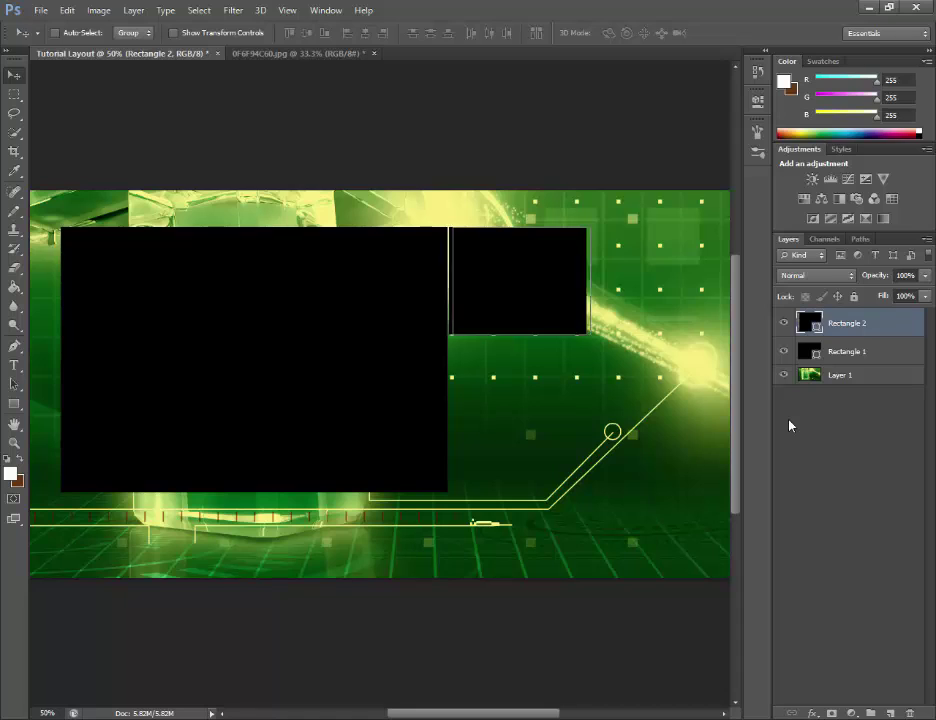
Shift the smaller black rectangle horizontally away from the large one, close to the right edge of the canvas.
{"action": "key", "text": "shift+Right"}
{"action": "key", "text": "shift+Right"}
{"action": "key", "text": "shift+Right"}
{"action": "key", "text": "shift+Right"}
{"action": "key", "text": "shift+Right"}
{"action": "key", "text": "shift+Right"}
{"action": "key", "text": "shift+Right"}
{"action": "key", "text": "shift+Right"}
{"action": "key", "text": "shift+Right"}
{"action": "key", "text": "shift+Right"}
{"action": "key", "text": "shift+Right"}
{"action": "key", "text": "shift+Right"}
{"action": "key", "text": "shift+Right"}
{"action": "key", "text": "shift+Right"}
{"action": "key", "text": "shift+Right"}
{"action": "key", "text": "shift+Right"}
{"action": "key", "text": "shift+Right"}
{"action": "key", "text": "shift+Right"}
{"action": "key", "text": "shift+Right"}
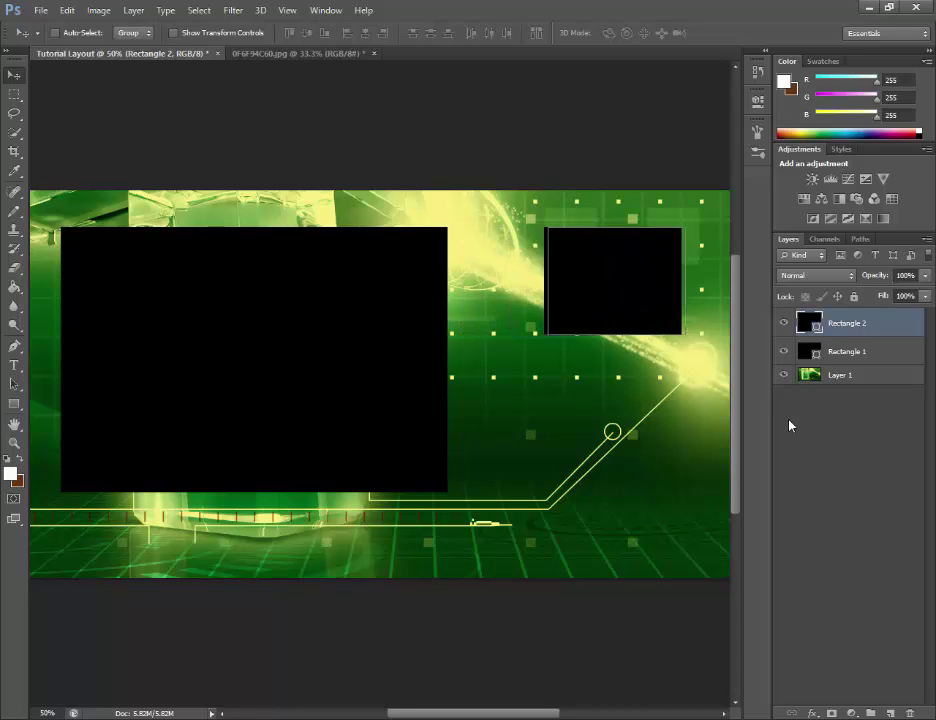
{"action": "key", "text": "shift+Right"}
{"action": "key", "text": "shift+Right"}
{"action": "key", "text": "shift+Right"}
{"action": "key", "text": "shift+Right"}
{"action": "key", "text": "shift+Right"}
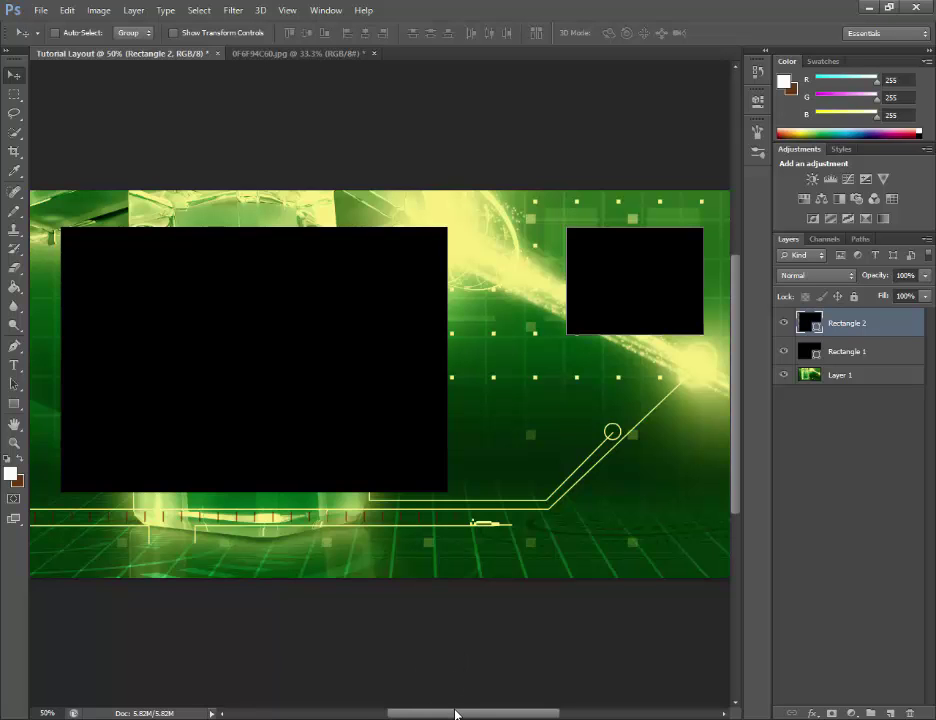
{"action": "left_click_drag", "start_coordinate": [455, 714], "coordinate": [443, 666]}
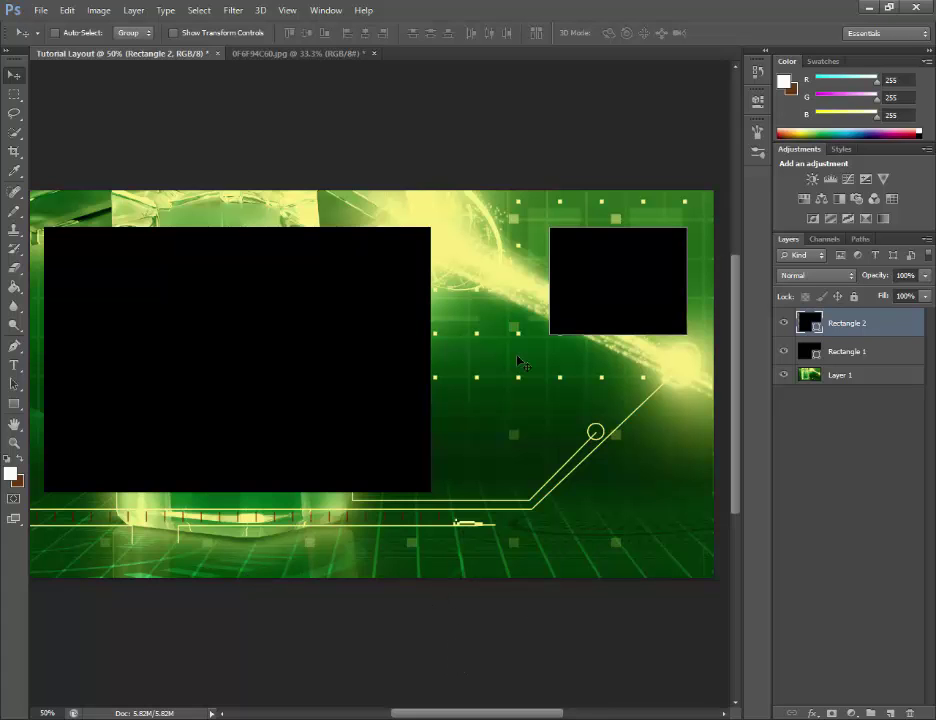
Switch to Chrome and search Google for "rayquaza".
{"action": "key", "text": "alt+Tab"}
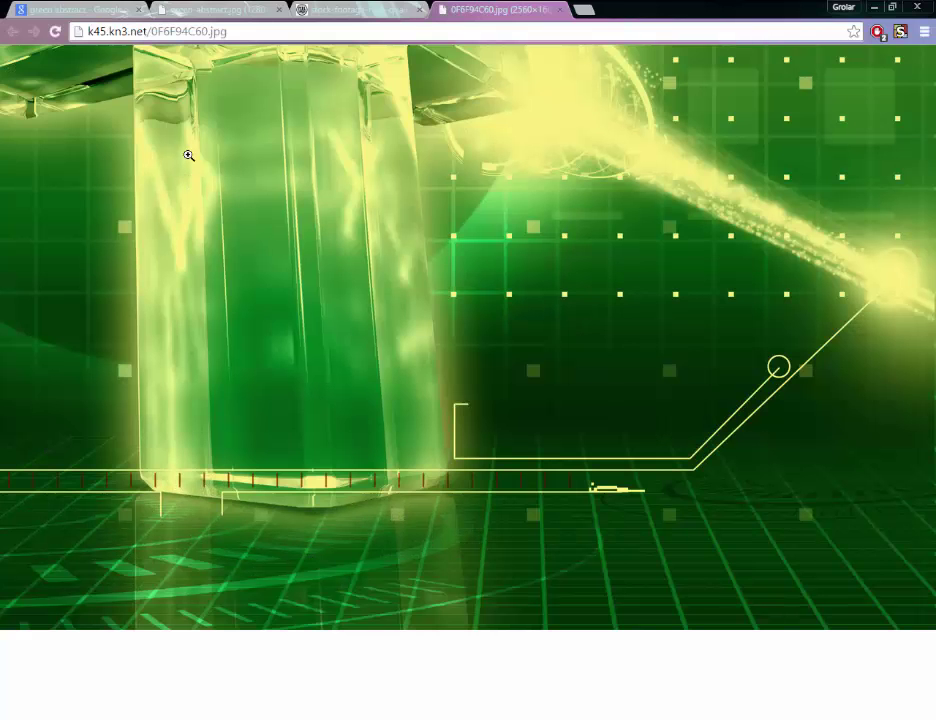
{"action": "left_click", "coordinate": [209, 31]}
{"action": "type", "text": "rayquaza"}
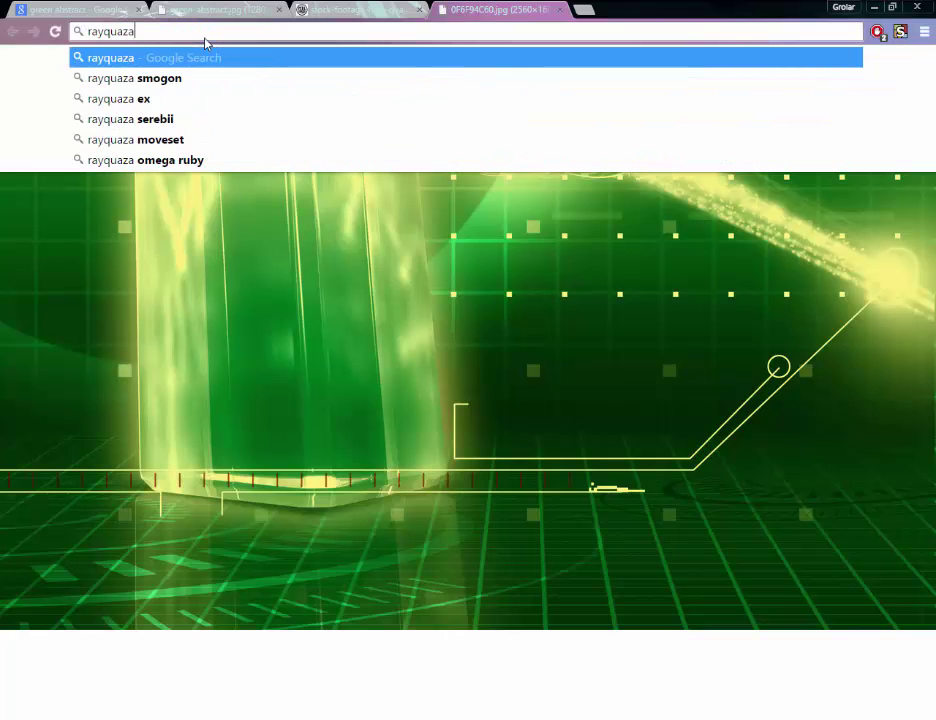
{"action": "key", "text": "Return"}
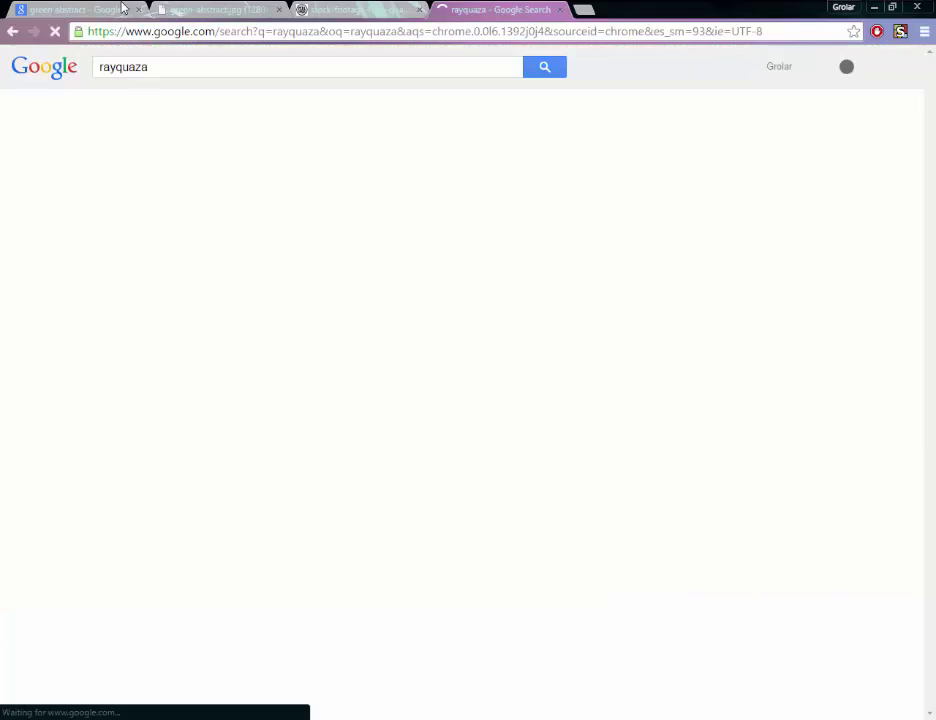
Close the three older browser tabs and show the image results for rayquaza.
{"action": "left_click", "coordinate": [139, 10]}
{"action": "left_click", "coordinate": [139, 10]}
{"action": "left_click", "coordinate": [139, 10]}
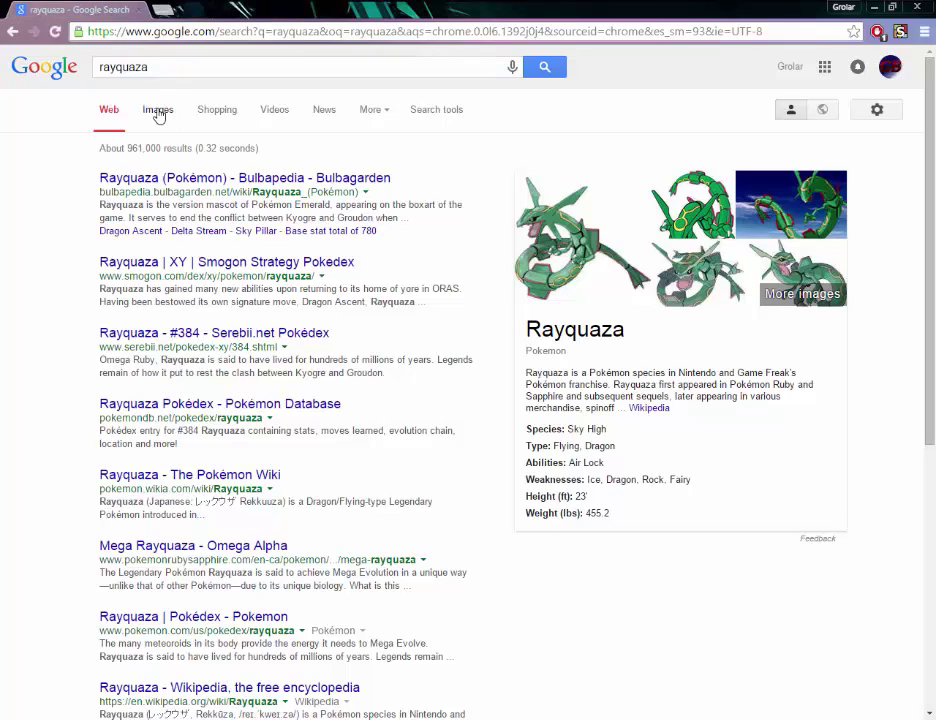
{"action": "left_click", "coordinate": [157, 112]}
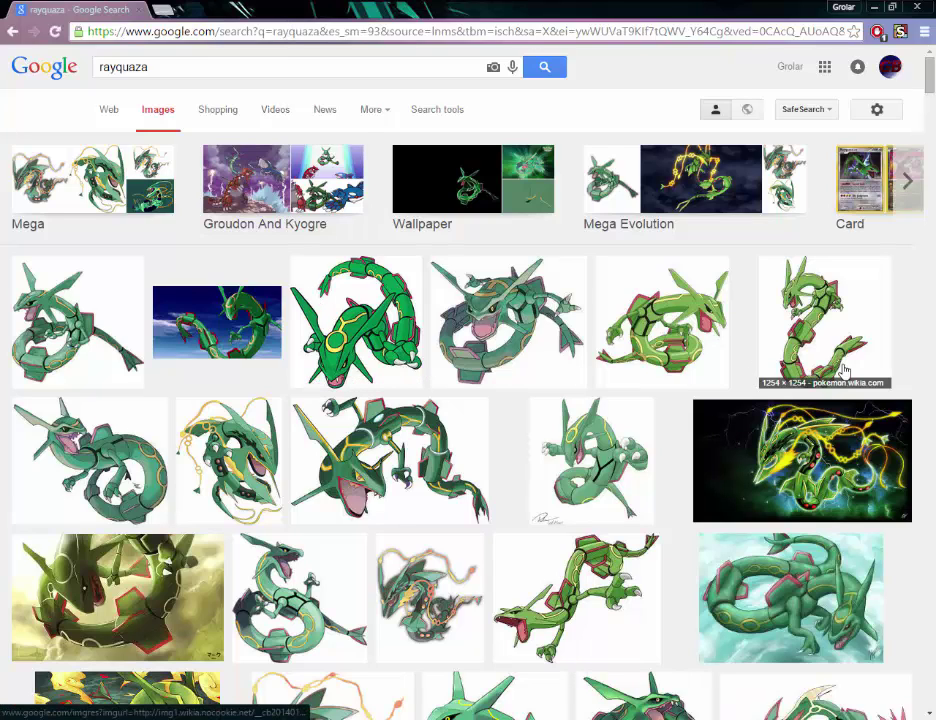
Find the 1024 × 658 Delta Rayquaza picture in the image results and open it full size in a separate tab.
{"action": "left_click", "coordinate": [256, 410]}
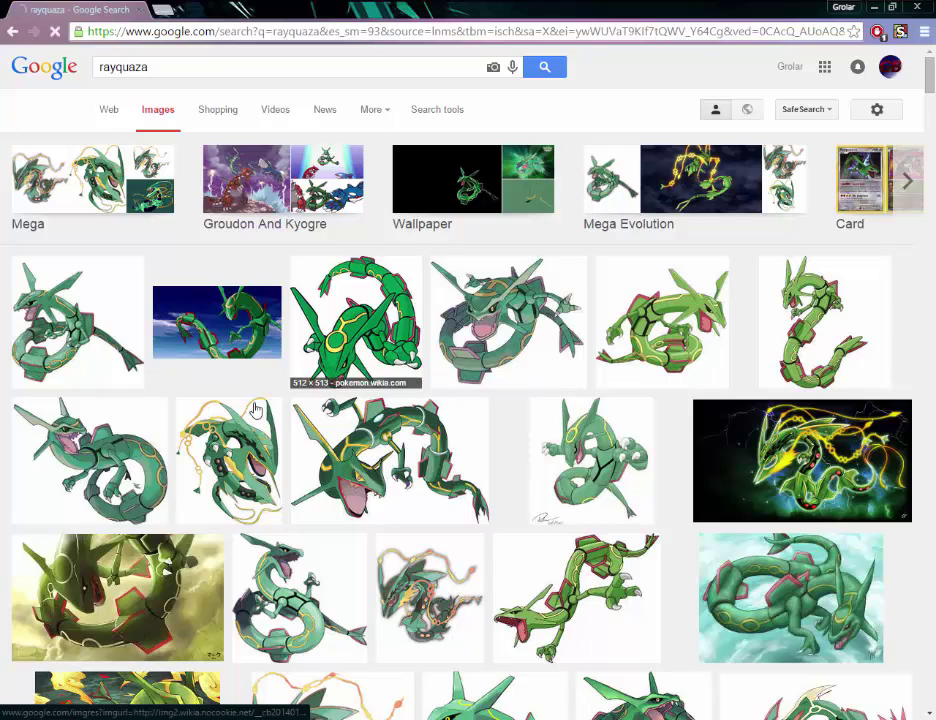
{"action": "scroll", "coordinate": [256, 410], "scroll_direction": "down", "scroll_amount": 1}
{"action": "scroll", "coordinate": [400, 470], "scroll_direction": "down", "scroll_amount": 1}
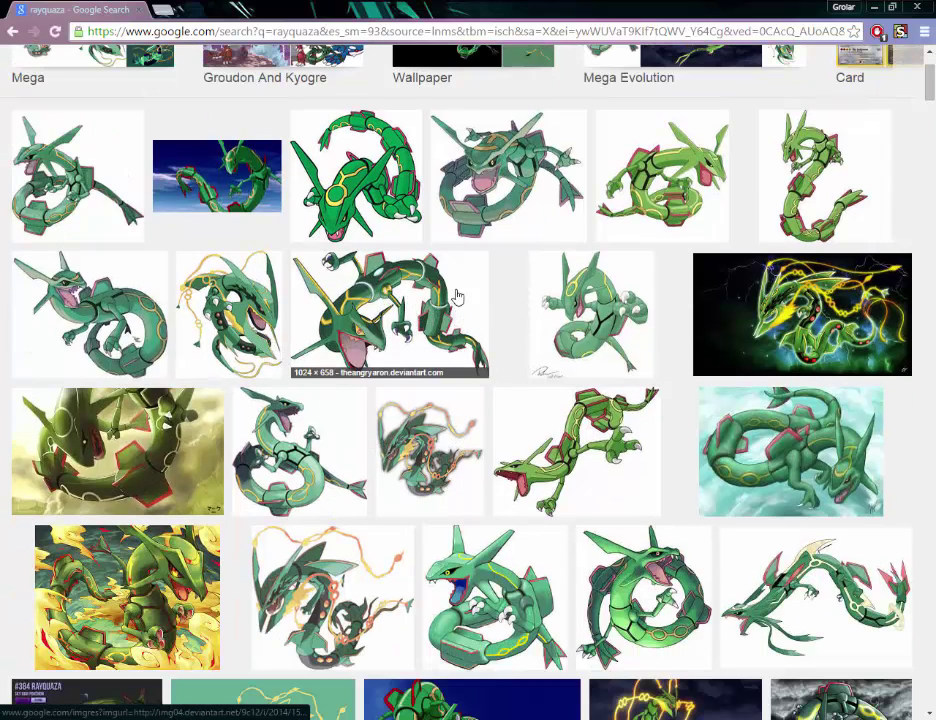
{"action": "scroll", "coordinate": [445, 330], "scroll_direction": "down", "scroll_amount": 2}
{"action": "scroll", "coordinate": [441, 346], "scroll_direction": "up", "scroll_amount": 1}
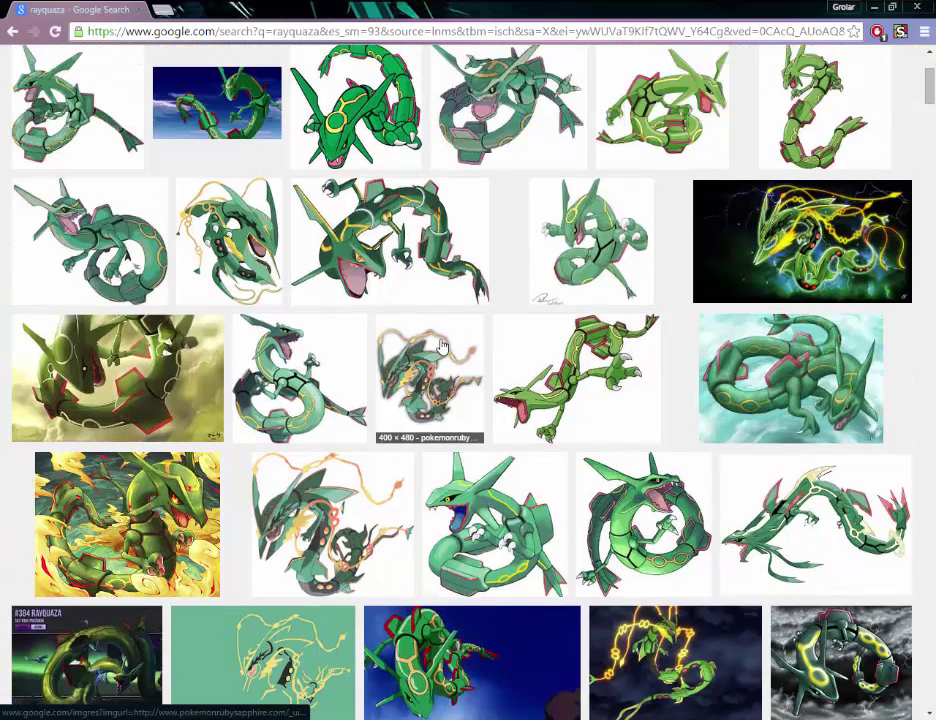
{"action": "scroll", "coordinate": [441, 346], "scroll_direction": "up", "scroll_amount": 1}
{"action": "left_click", "coordinate": [311, 252]}
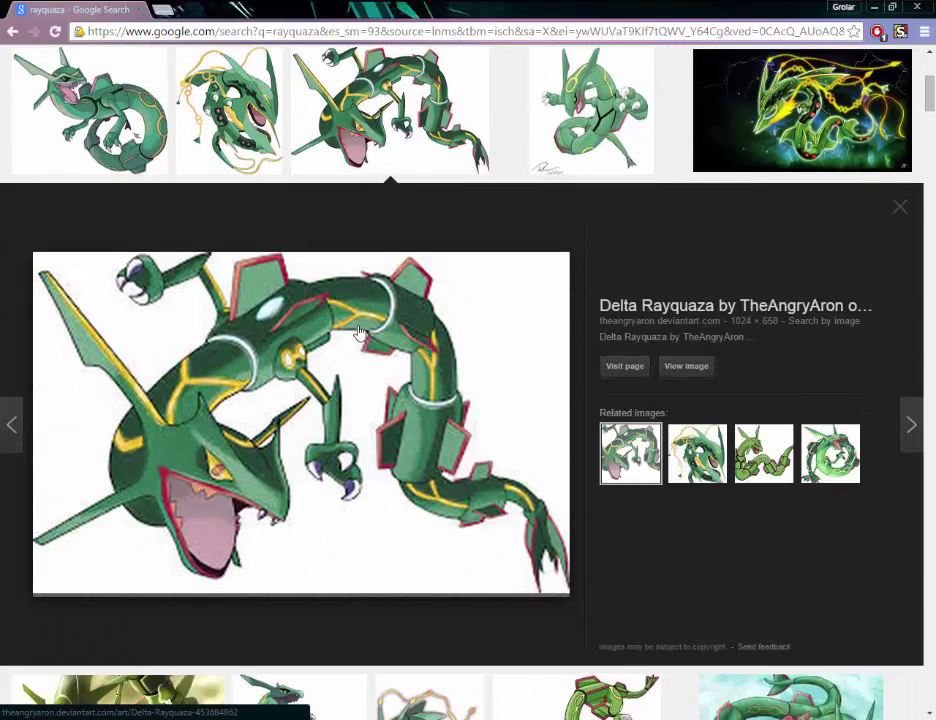
{"action": "left_click", "coordinate": [684, 370]}
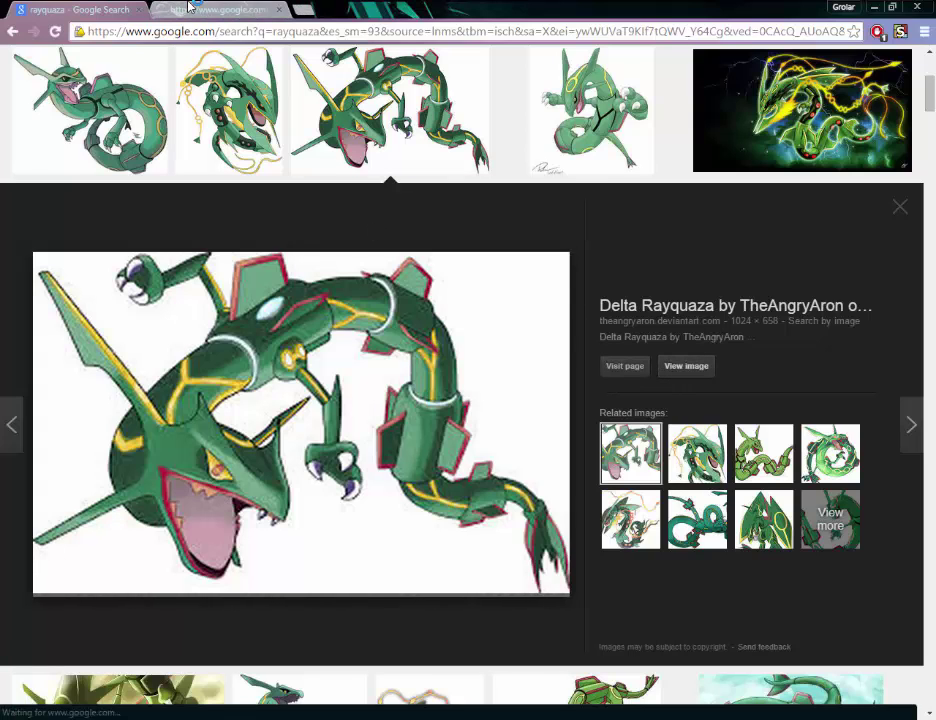
{"action": "left_click", "coordinate": [190, 8]}
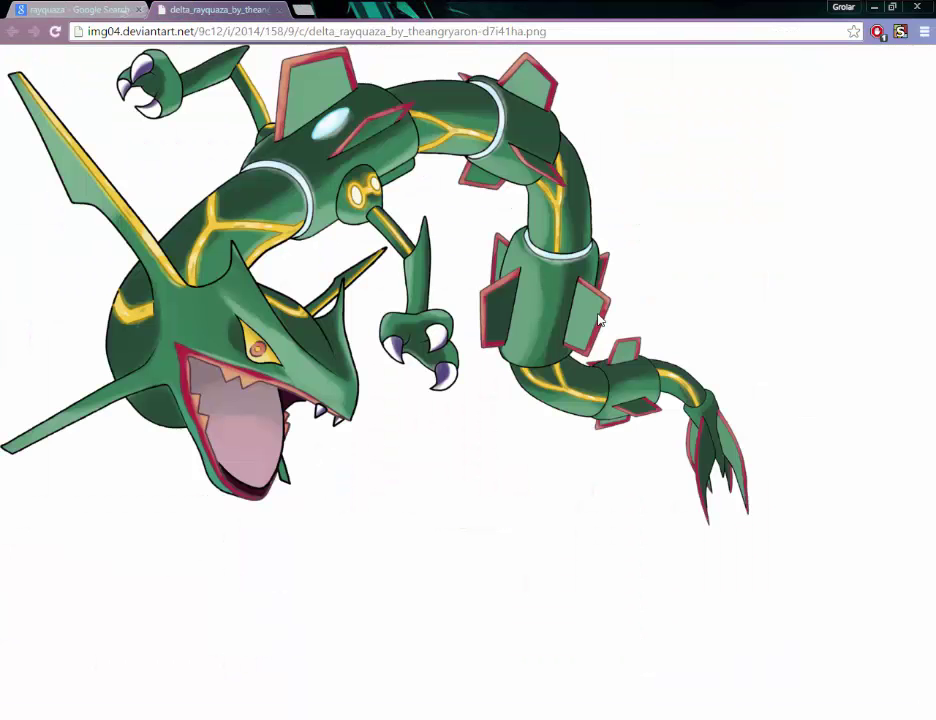
Save the full-size Delta Rayquaza picture as a PNG image in the Downloads folder under its suggested file name.
{"action": "right_click", "coordinate": [541, 343]}
{"action": "left_click", "coordinate": [600, 384]}
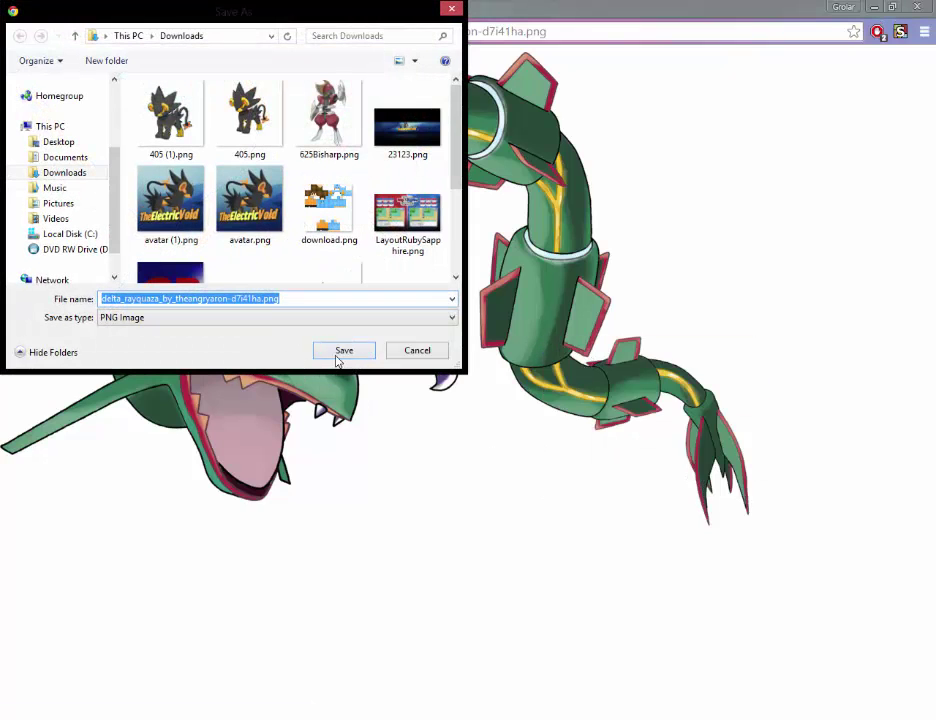
{"action": "left_click", "coordinate": [338, 355]}
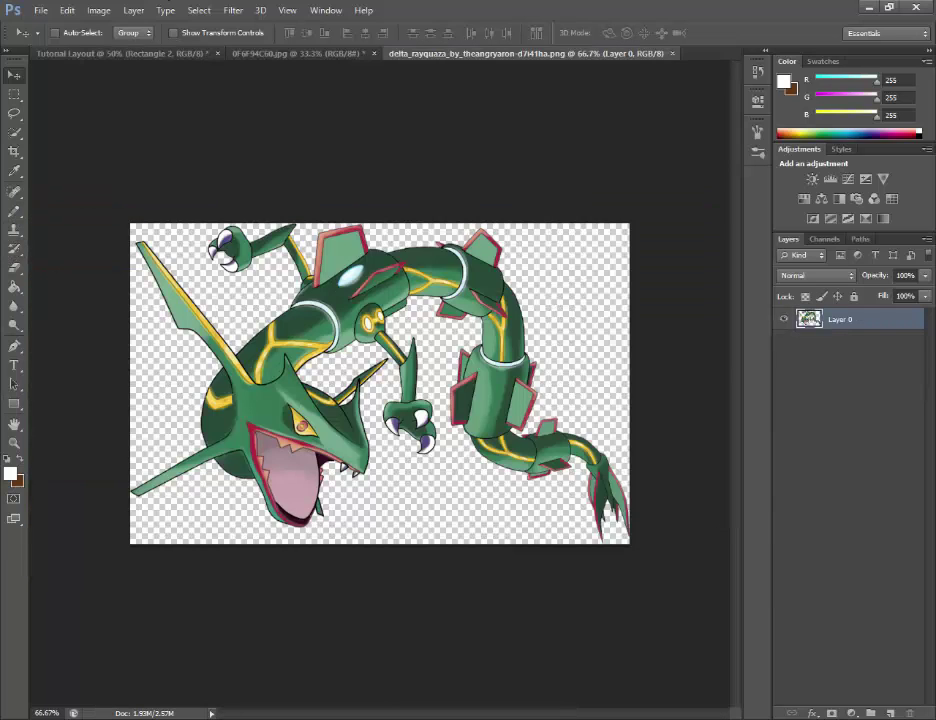
Copy the whole Rayquaza picture into the Tutorial Layout document and place its layer below both black rectangle layers.
{"action": "left_click", "coordinate": [12, 94]}
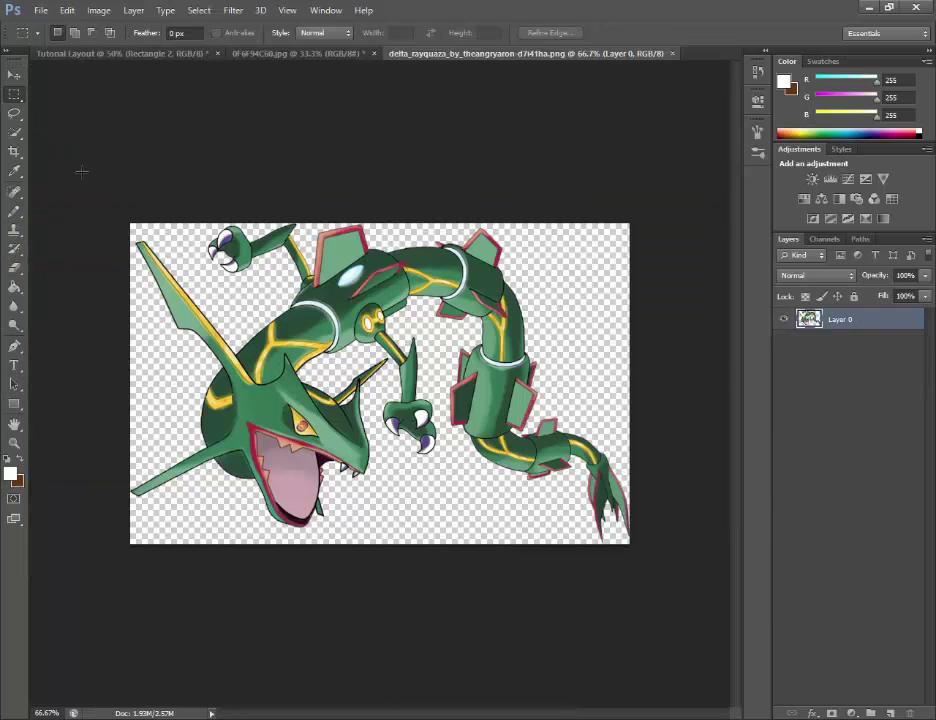
{"action": "left_click_drag", "start_coordinate": [79, 171], "coordinate": [729, 559]}
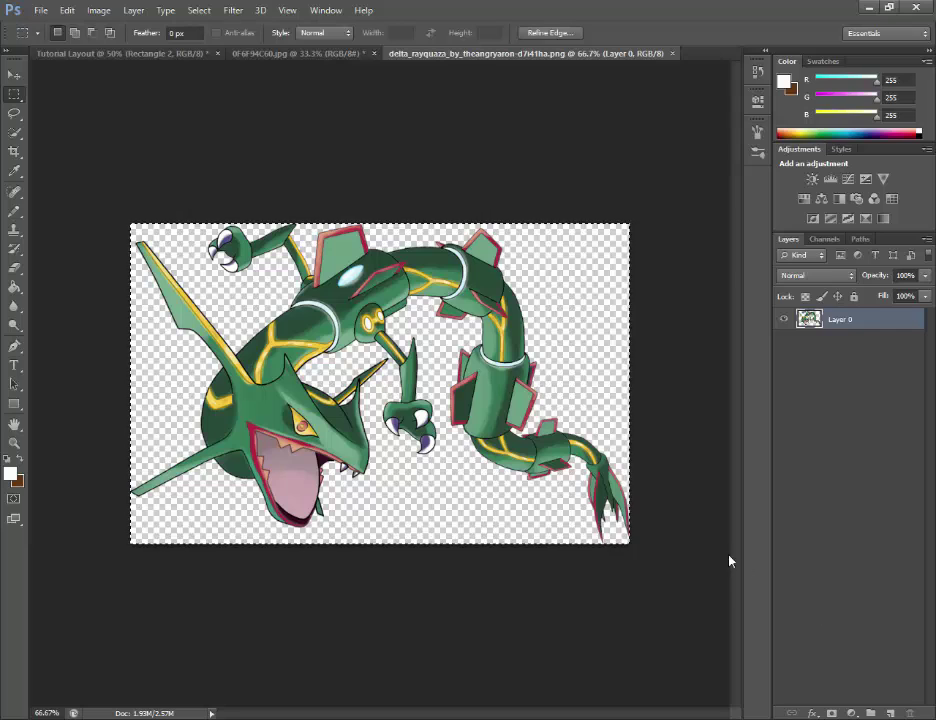
{"action": "left_click", "coordinate": [136, 53]}
{"action": "key", "text": "ctrl+v"}
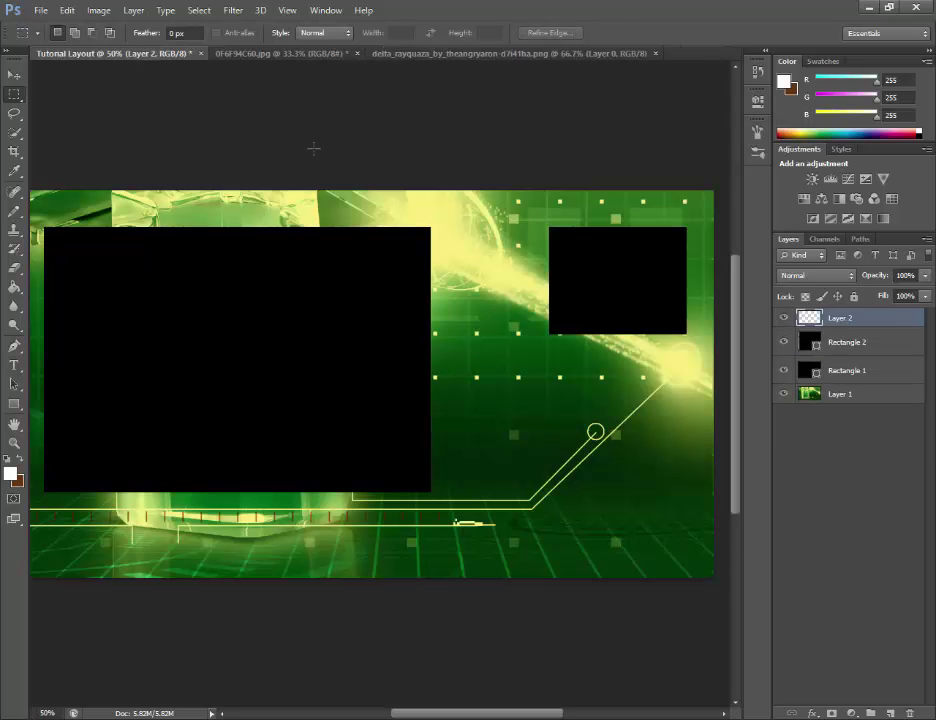
{"action": "left_click", "coordinate": [14, 74]}
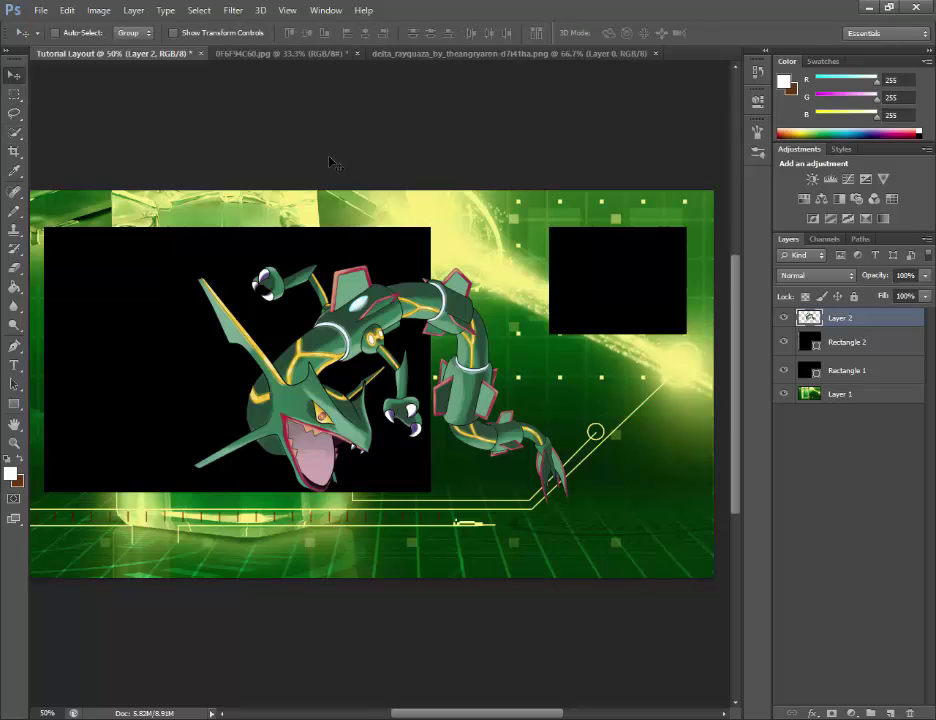
{"action": "left_click_drag", "start_coordinate": [812, 319], "coordinate": [810, 382]}
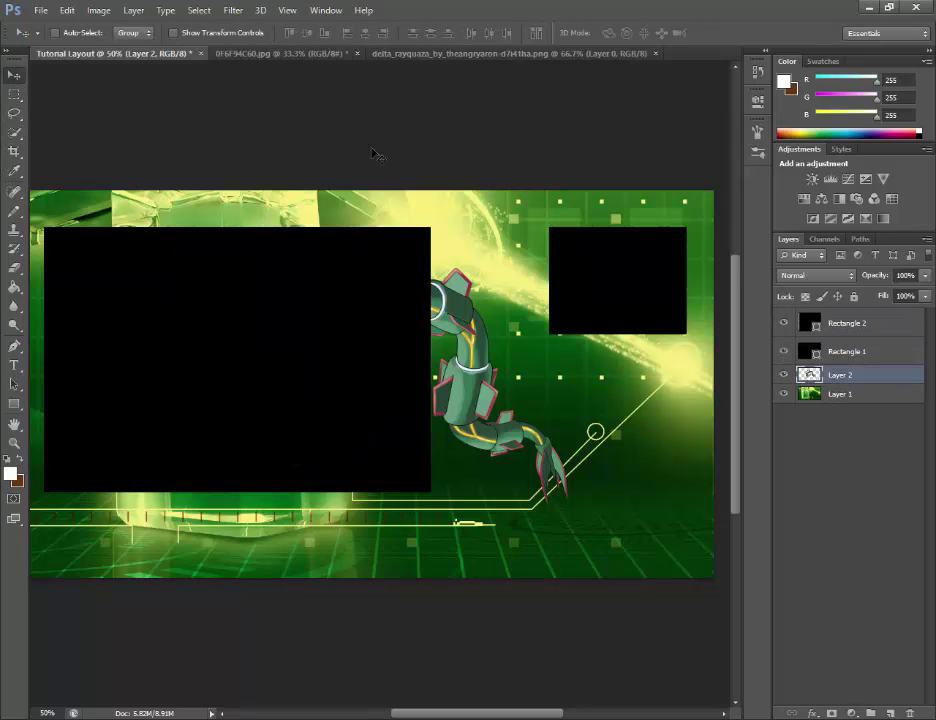
Move the Rayquaza picture right and up until its head sits in the gap between the two black rectangles.
{"action": "key", "text": "shift+Right"}
{"action": "key", "text": "shift+Right"}
{"action": "key", "text": "shift+Right"}
{"action": "key", "text": "shift+Right"}
{"action": "key", "text": "shift+Right"}
{"action": "key", "text": "shift+Right"}
{"action": "key", "text": "shift+Right"}
{"action": "key", "text": "shift+Right"}
{"action": "key", "text": "shift+Right"}
{"action": "key", "text": "shift+Right"}
{"action": "key", "text": "shift+Right"}
{"action": "key", "text": "shift+Right"}
{"action": "key", "text": "shift+Right"}
{"action": "key", "text": "shift+Right"}
{"action": "key", "text": "shift+Right"}
{"action": "key", "text": "shift+Right"}
{"action": "key", "text": "shift+Right"}
{"action": "key", "text": "shift+Right"}
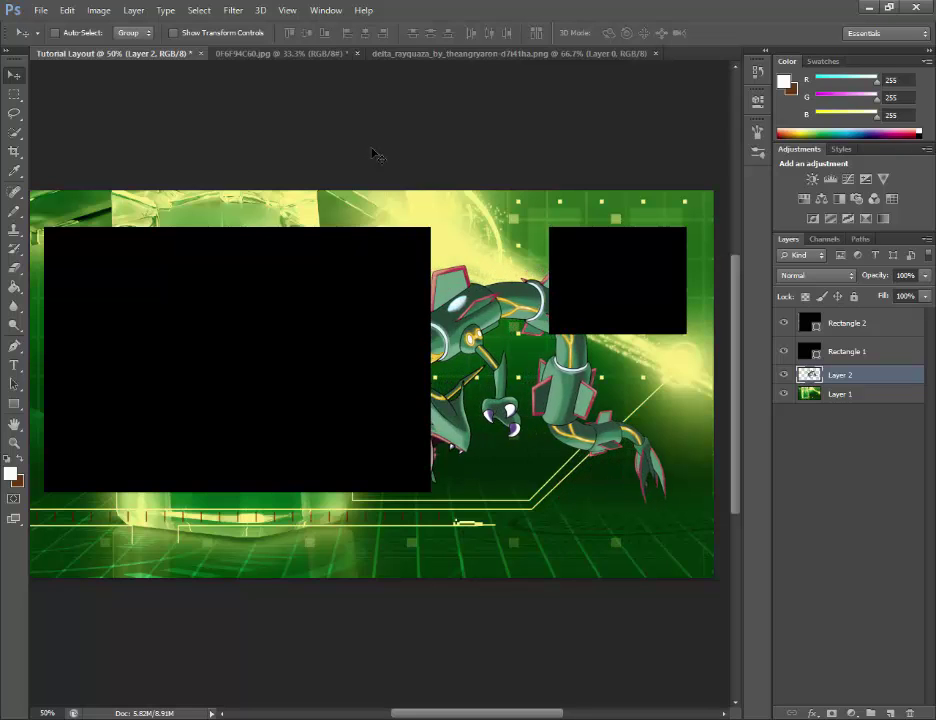
{"action": "key", "text": "shift+Right"}
{"action": "key", "text": "shift+Right"}
{"action": "key", "text": "shift+Right"}
{"action": "key", "text": "shift+Right"}
{"action": "key", "text": "shift+Right"}
{"action": "key", "text": "shift+Right"}
{"action": "key", "text": "shift+Right"}
{"action": "key", "text": "shift+Right"}
{"action": "key", "text": "shift+Right"}
{"action": "key", "text": "shift+Right"}
{"action": "key", "text": "shift+Right"}
{"action": "key", "text": "shift+Right"}
{"action": "key", "text": "shift+Up"}
{"action": "key", "text": "shift+Up"}
{"action": "key", "text": "shift+Up"}
{"action": "key", "text": "shift+Up"}
{"action": "key", "text": "shift+Up"}
{"action": "key", "text": "shift+Up"}
{"action": "key", "text": "shift+Up"}
{"action": "key", "text": "shift+Up"}
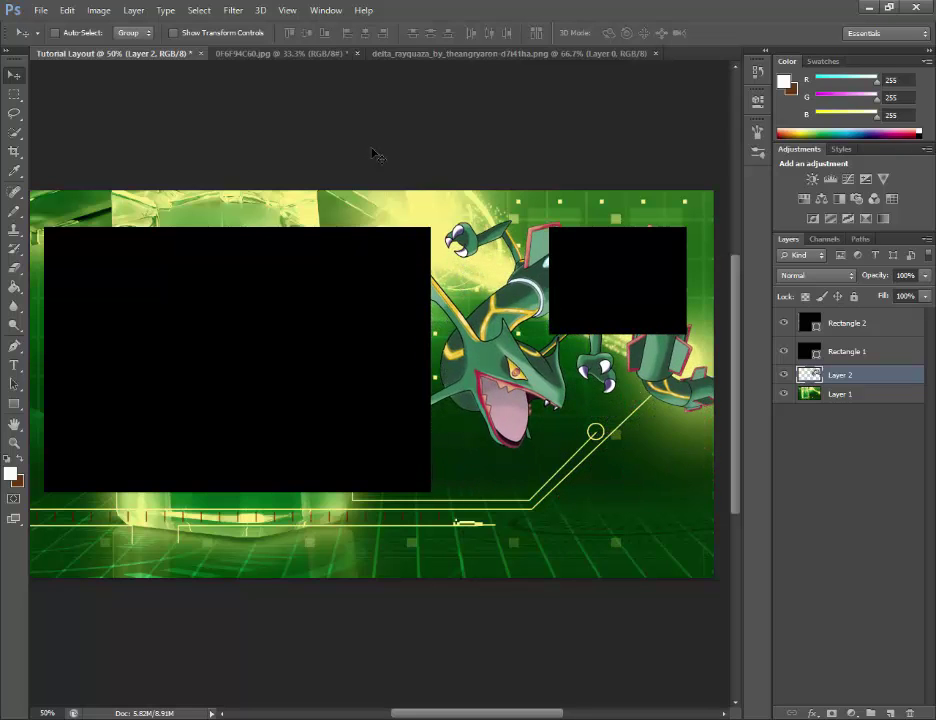
{"action": "key", "text": "shift+Left"}
{"action": "key", "text": "shift+Left"}
{"action": "key", "text": "shift+Left"}
{"action": "key", "text": "shift+Left"}
{"action": "key", "text": "shift+Left"}
{"action": "key", "text": "shift+Left"}
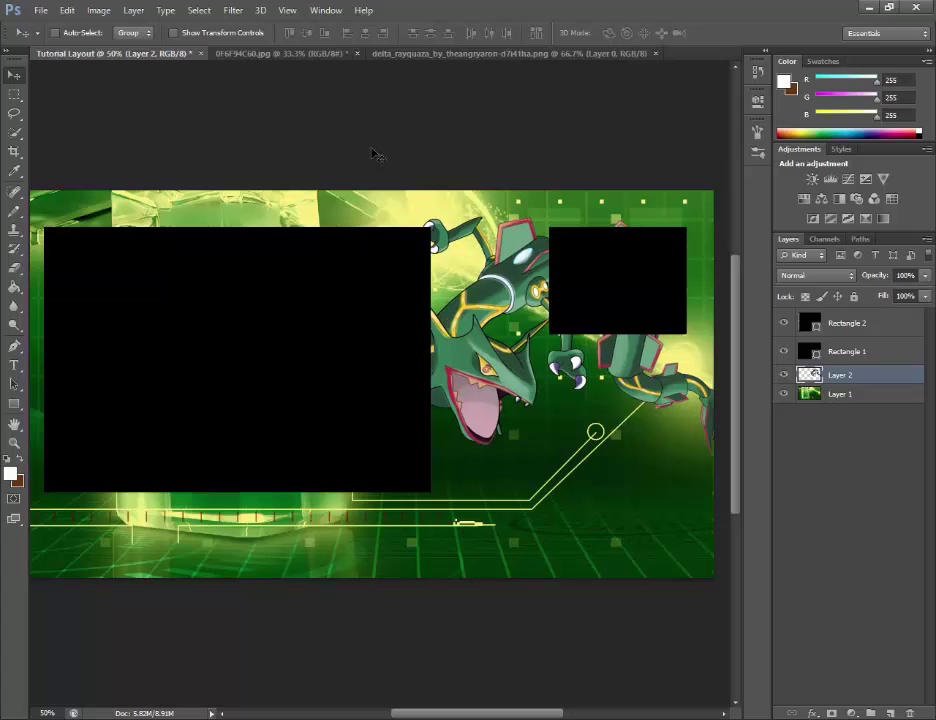
{"action": "key", "text": "shift+Right"}
{"action": "key", "text": "shift+Right"}
{"action": "key", "text": "shift+Right"}
{"action": "key", "text": "shift+Right"}
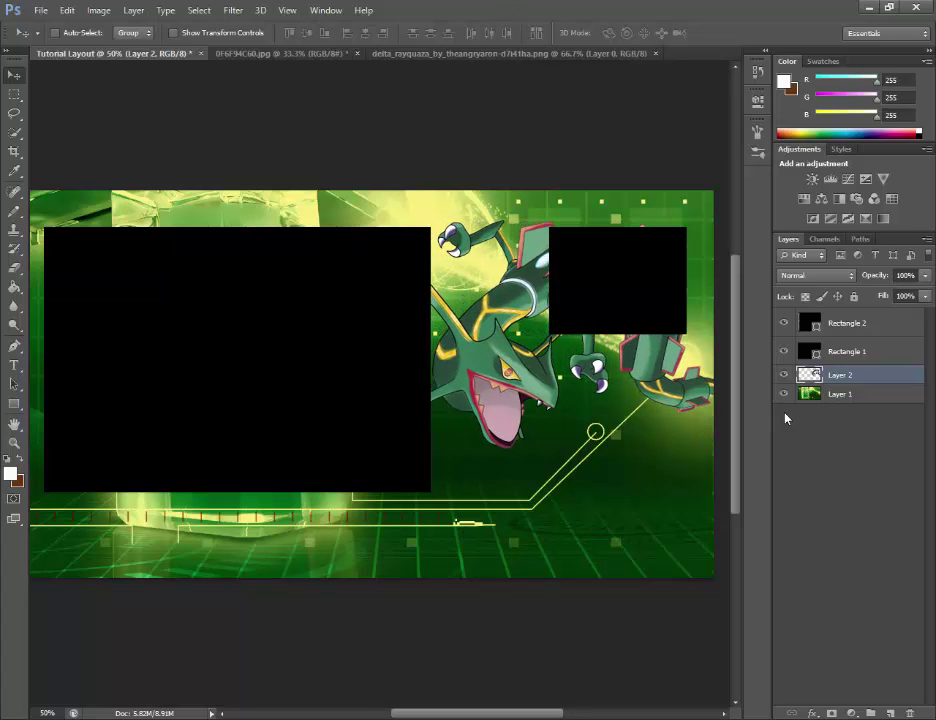
Add a Drop Shadow to the Rayquaza layer with distance 26 px, spread 33% and size 21 px.
{"action": "right_click", "coordinate": [807, 374]}
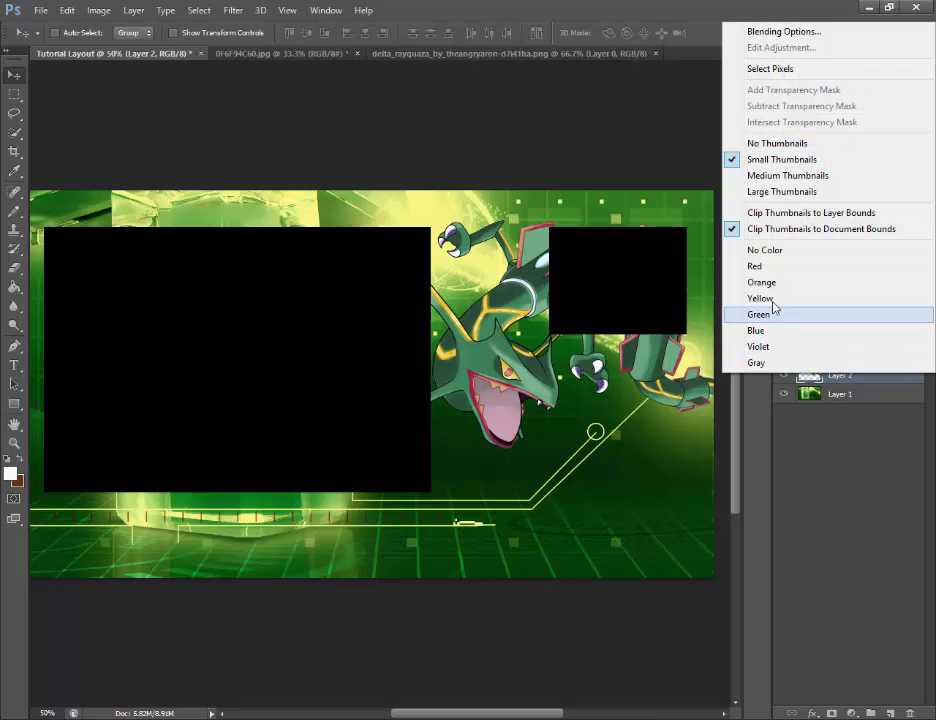
{"action": "left_click", "coordinate": [622, 242]}
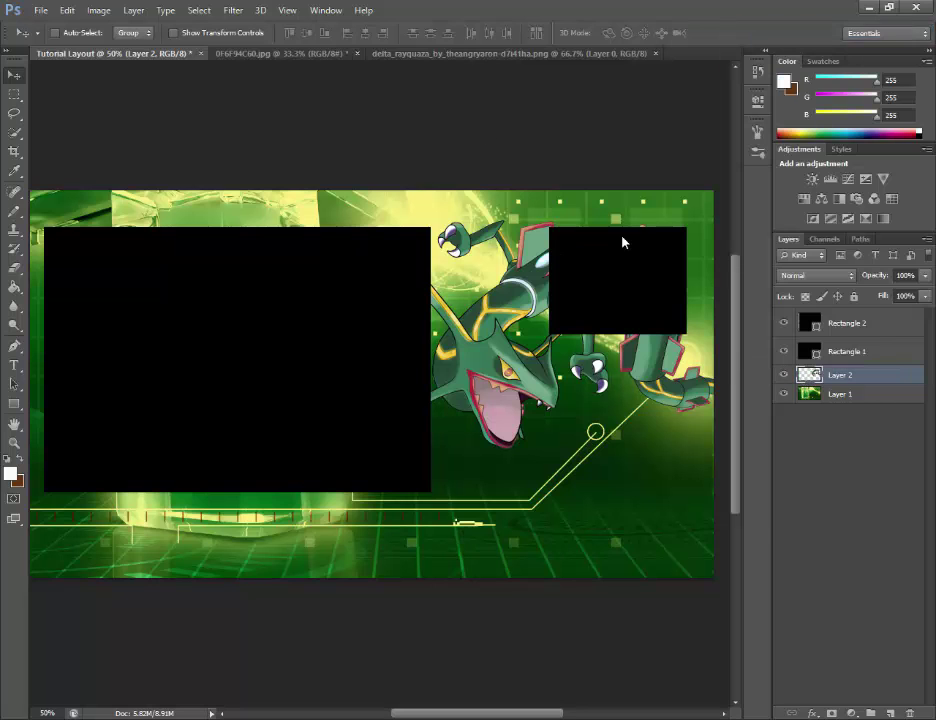
{"action": "left_click_drag", "start_coordinate": [717, 190], "coordinate": [279, 138]}
{"action": "left_click", "coordinate": [34, 381]}
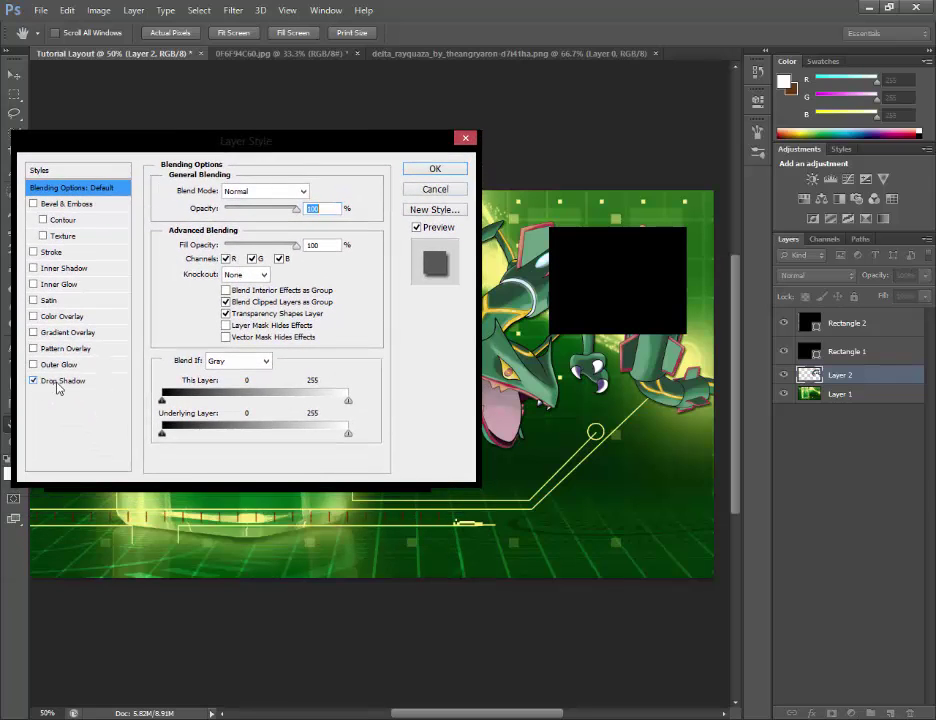
{"action": "left_click", "coordinate": [89, 385]}
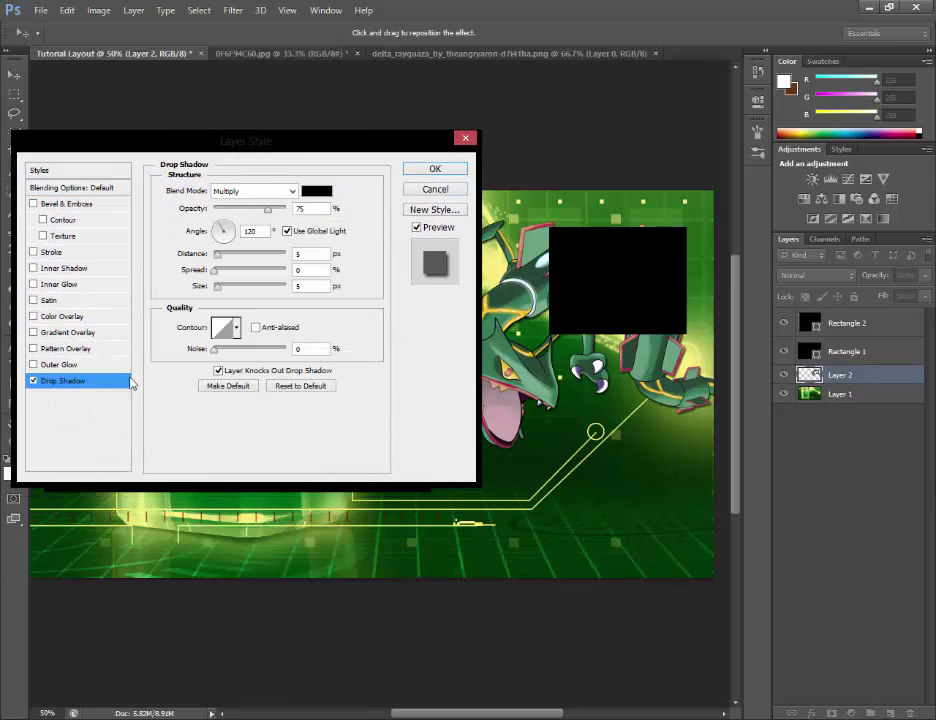
{"action": "left_click_drag", "start_coordinate": [225, 262], "coordinate": [223, 288]}
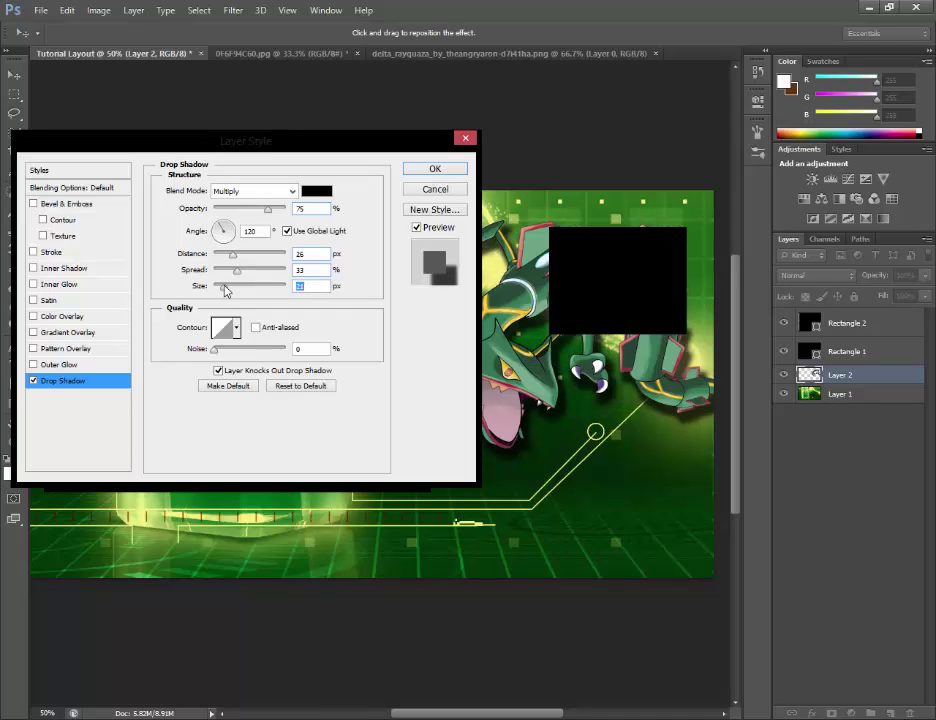
{"action": "left_click", "coordinate": [423, 172]}
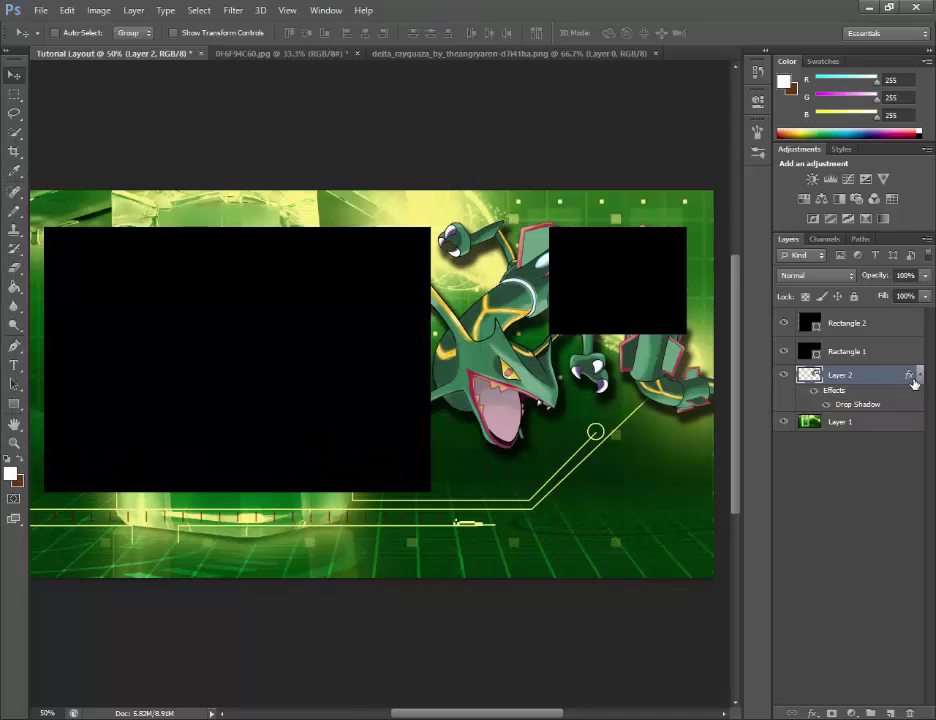
Add a dark green Color Overlay in Normal mode at about 70% opacity to the Rayquaza layer, leaving Gradient Overlay off.
{"action": "right_click", "coordinate": [825, 372]}
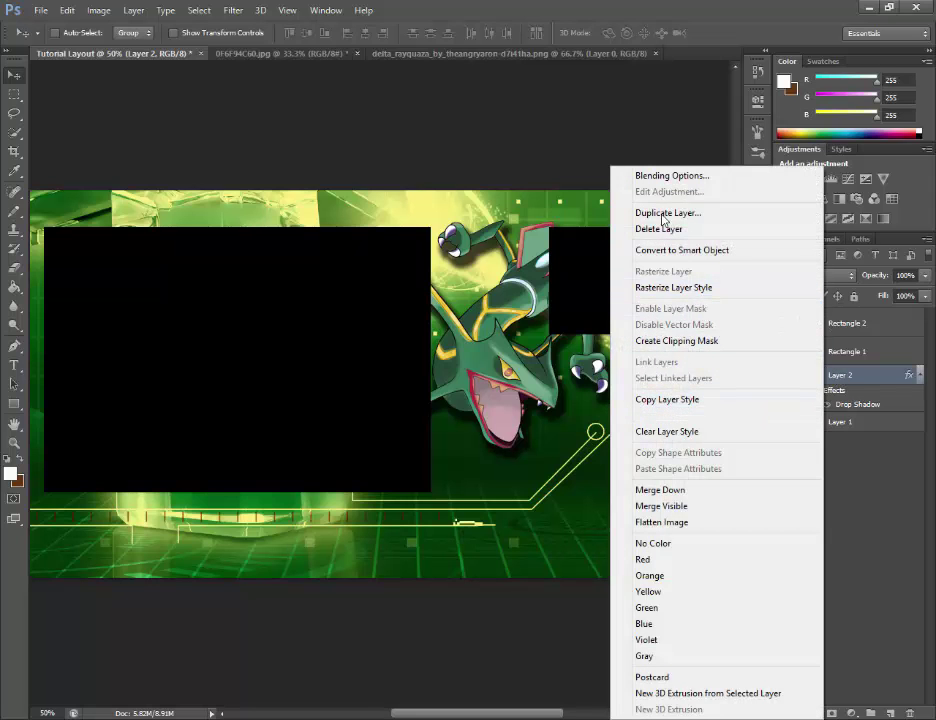
{"action": "left_click", "coordinate": [665, 177]}
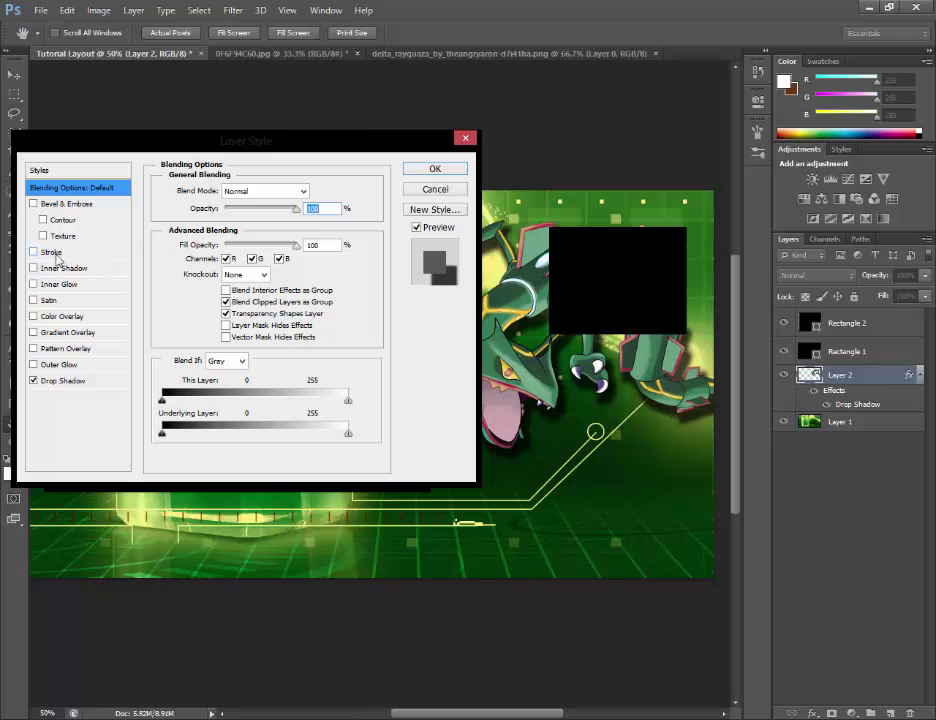
{"action": "left_click", "coordinate": [44, 335]}
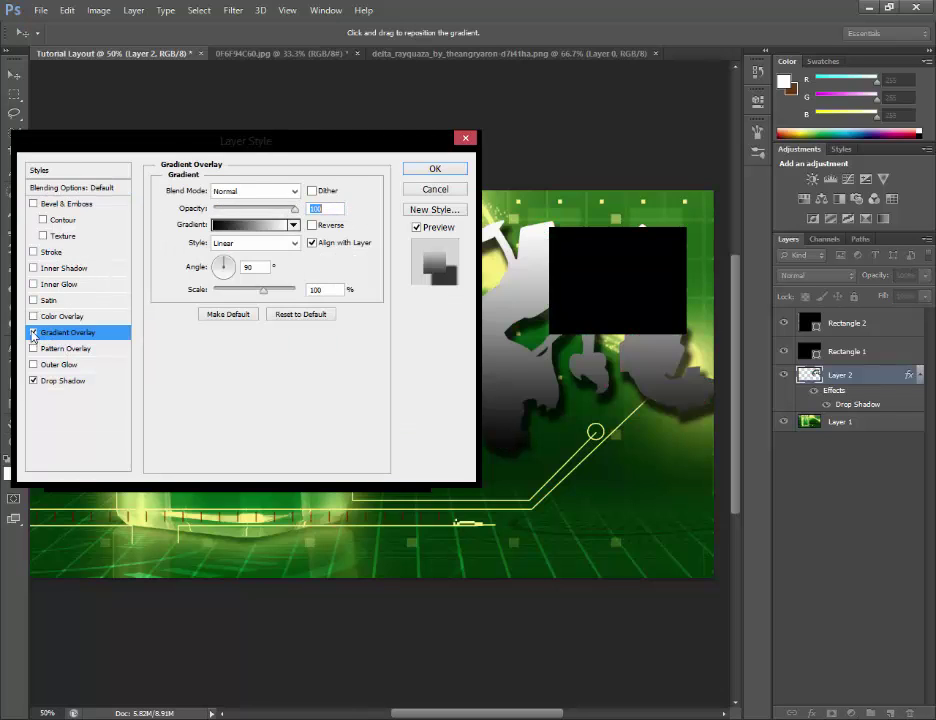
{"action": "left_click", "coordinate": [33, 334]}
{"action": "left_click", "coordinate": [34, 316]}
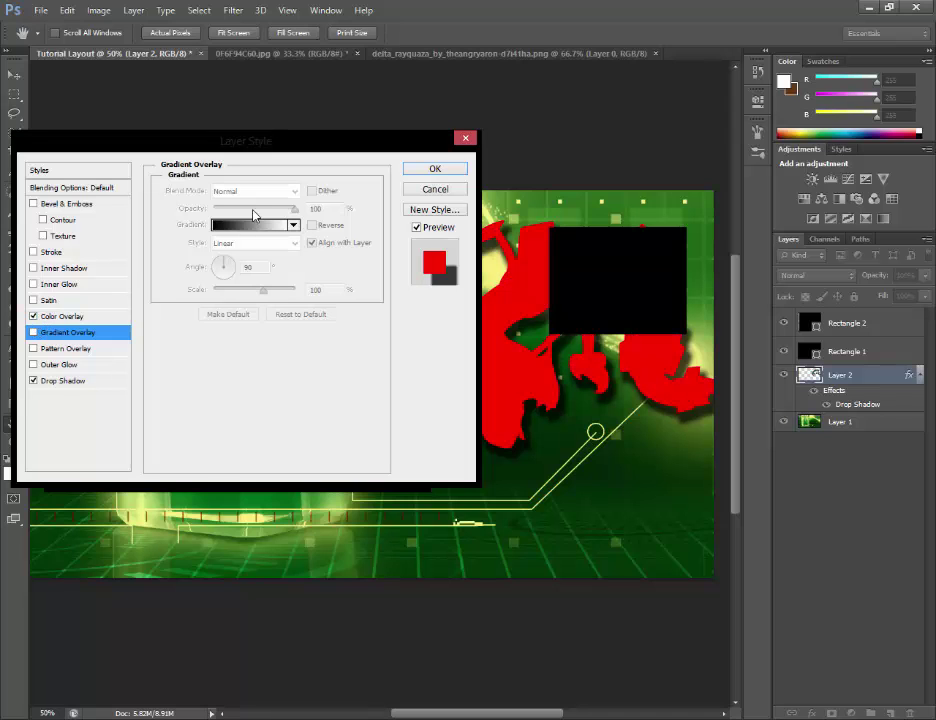
{"action": "left_click", "coordinate": [70, 316]}
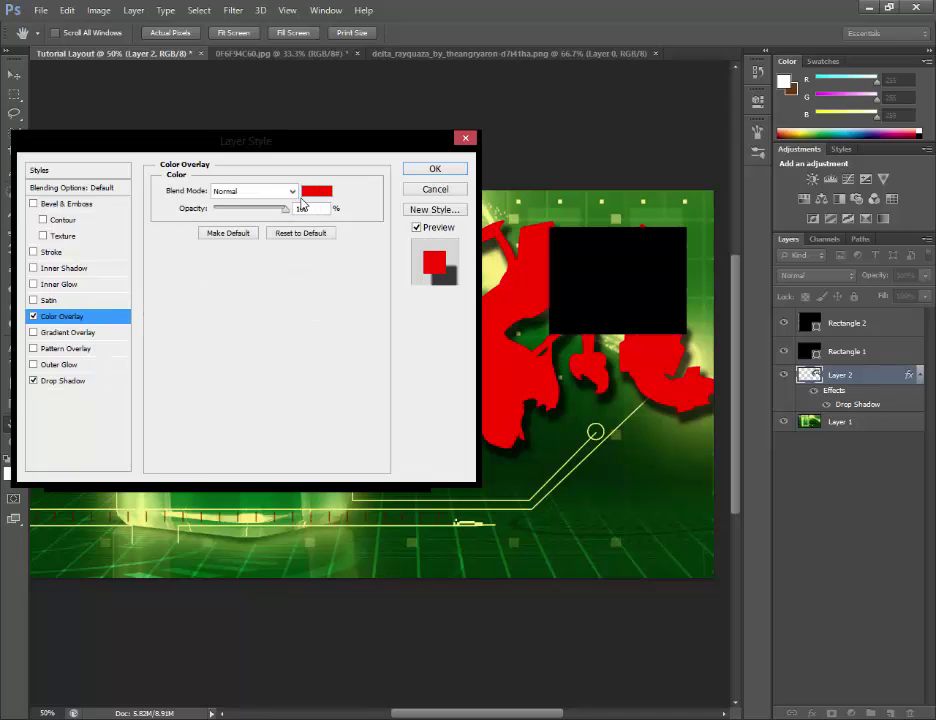
{"action": "left_click", "coordinate": [312, 190]}
{"action": "left_click_drag", "start_coordinate": [488, 366], "coordinate": [488, 331]}
{"action": "mouse_move", "coordinate": [425, 312]}
{"action": "left_mouse_down"}
{"action": "mouse_move", "coordinate": [449, 332]}
{"action": "mouse_move", "coordinate": [450, 322]}
{"action": "left_mouse_up"}
{"action": "left_click", "coordinate": [617, 186]}
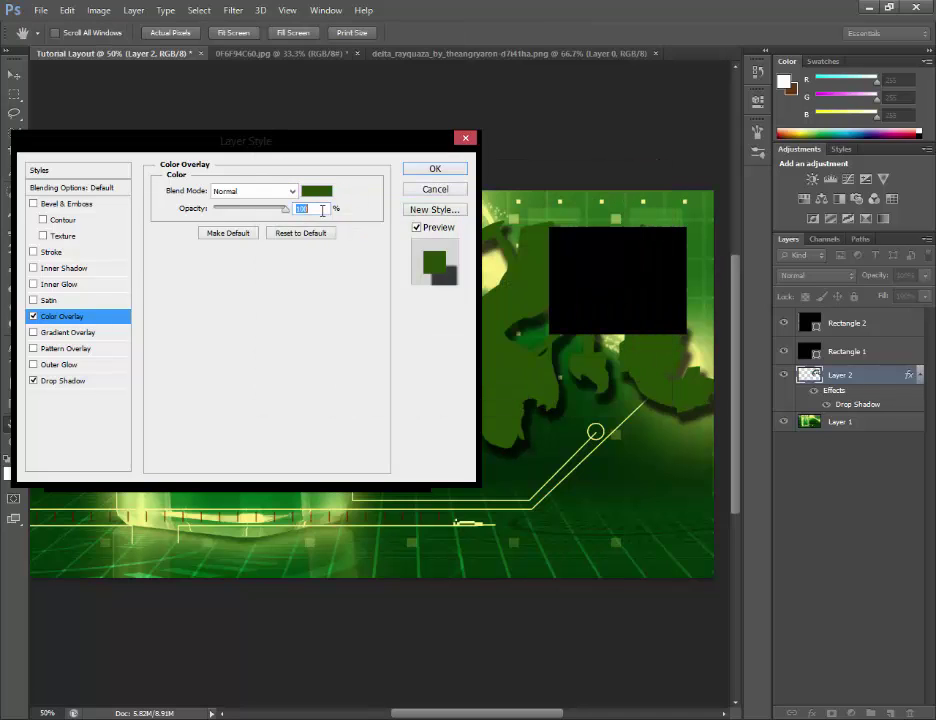
{"action": "mouse_move", "coordinate": [282, 215]}
{"action": "left_mouse_down"}
{"action": "mouse_move", "coordinate": [292, 215]}
{"action": "mouse_move", "coordinate": [265, 217]}
{"action": "left_mouse_up"}
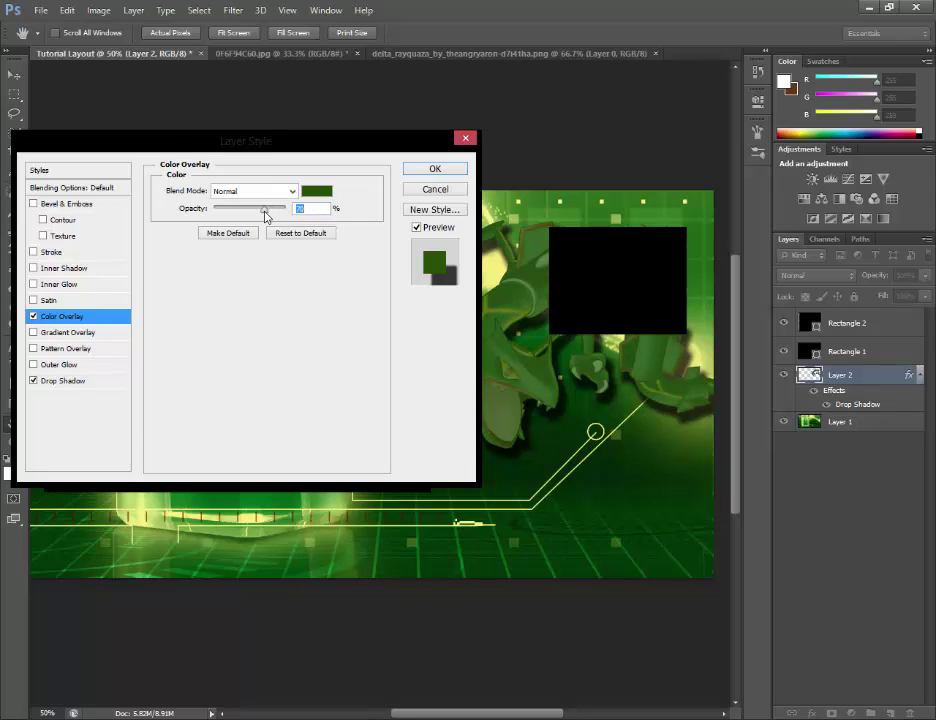
{"action": "left_click", "coordinate": [433, 172]}
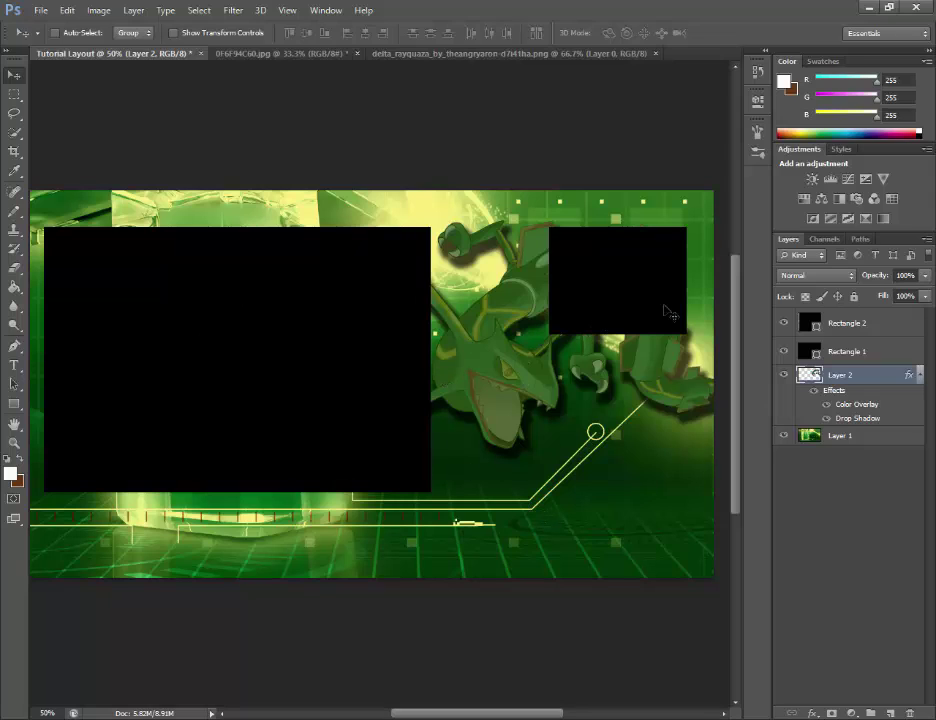
Select Rayquaza's eye with the Quick Selection tool and copy it to a new layer without the green overlay.
{"action": "left_click", "coordinate": [14, 93]}
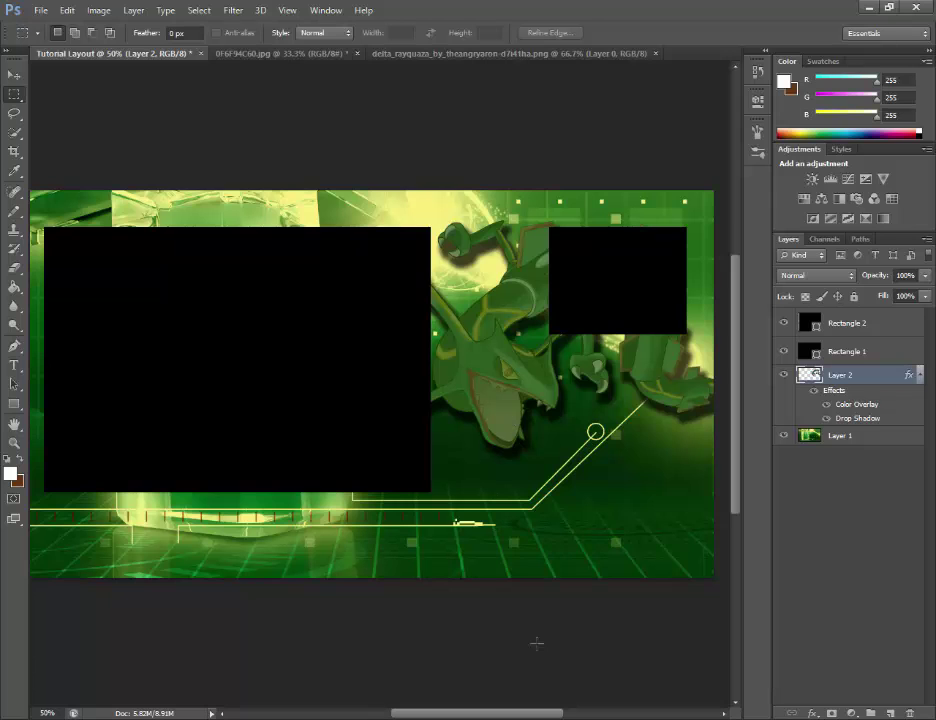
{"action": "key", "text": "ctrl+plus"}
{"action": "key", "text": "ctrl+plus"}
{"action": "key", "text": "ctrl+plus"}
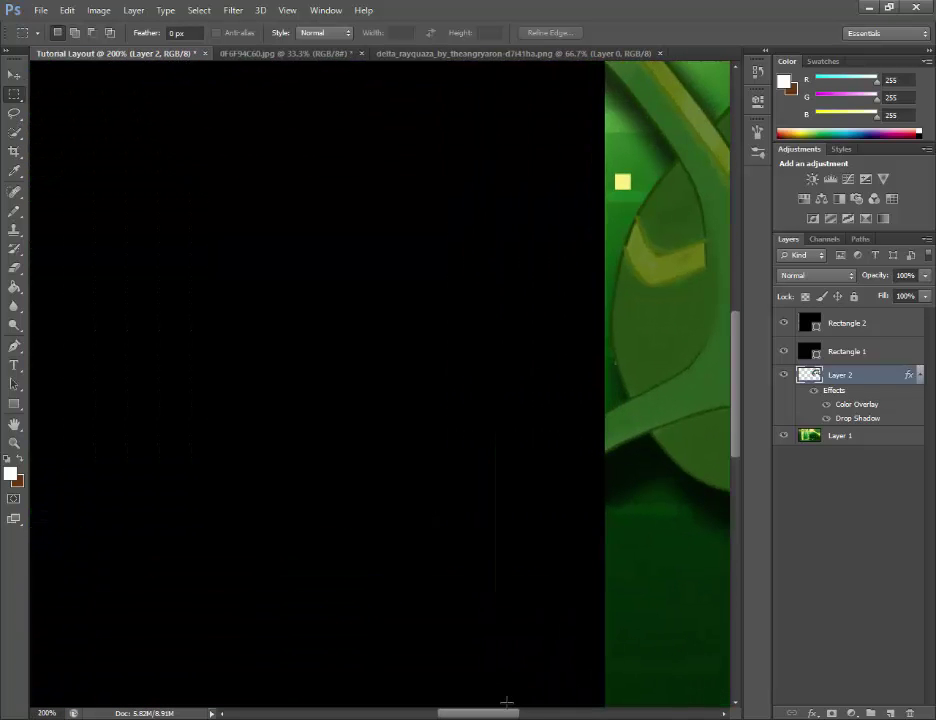
{"action": "left_click_drag", "start_coordinate": [508, 715], "coordinate": [561, 715]}
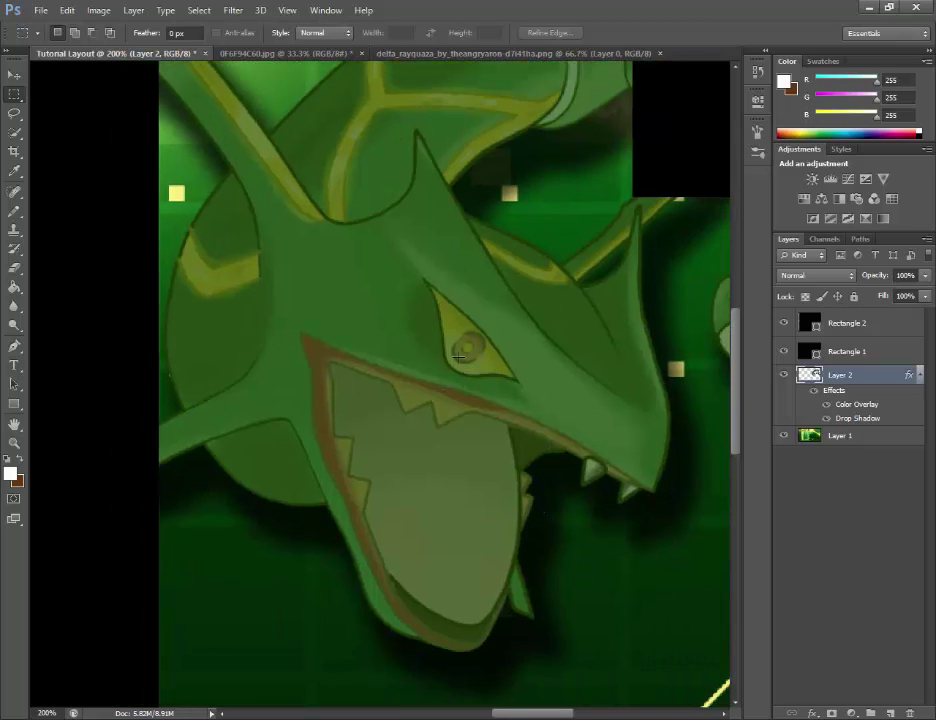
{"action": "key", "text": "w"}
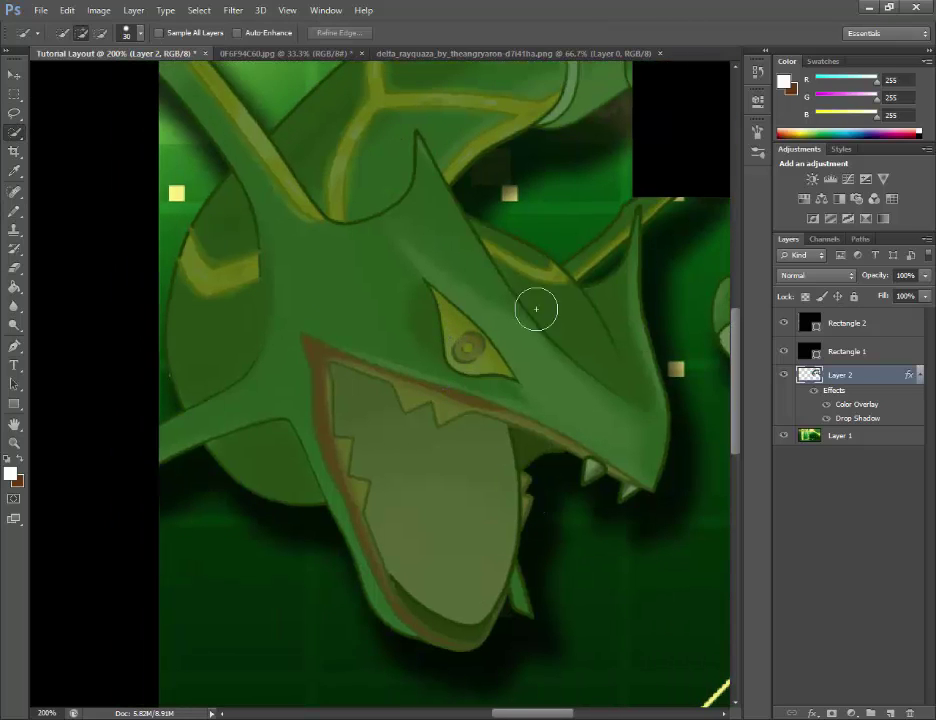
{"action": "left_click", "coordinate": [470, 348]}
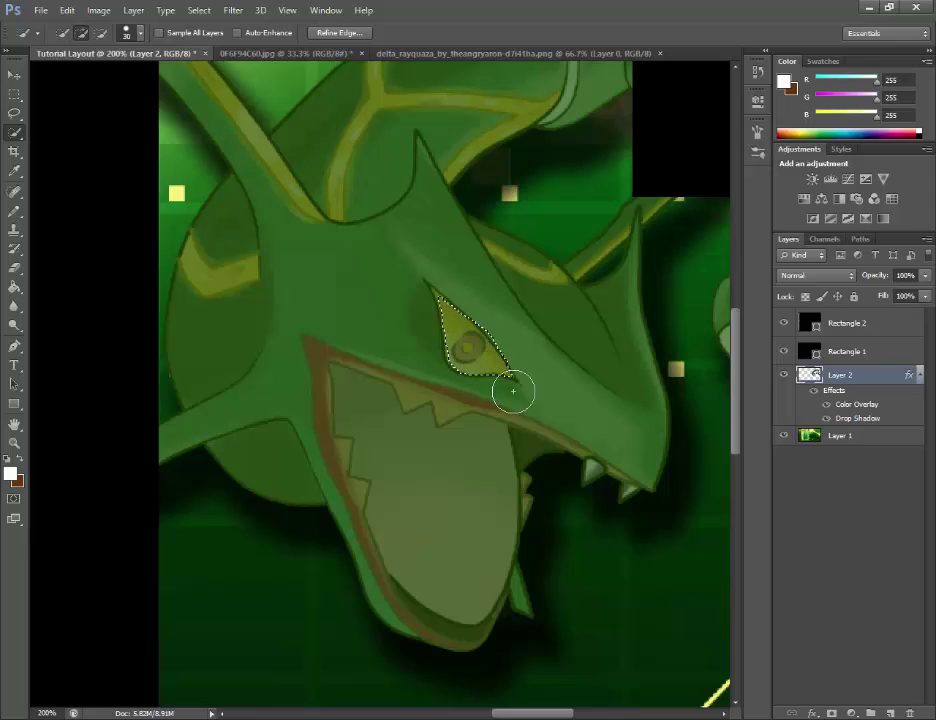
{"action": "key", "text": "ctrl+shift+alt+n"}
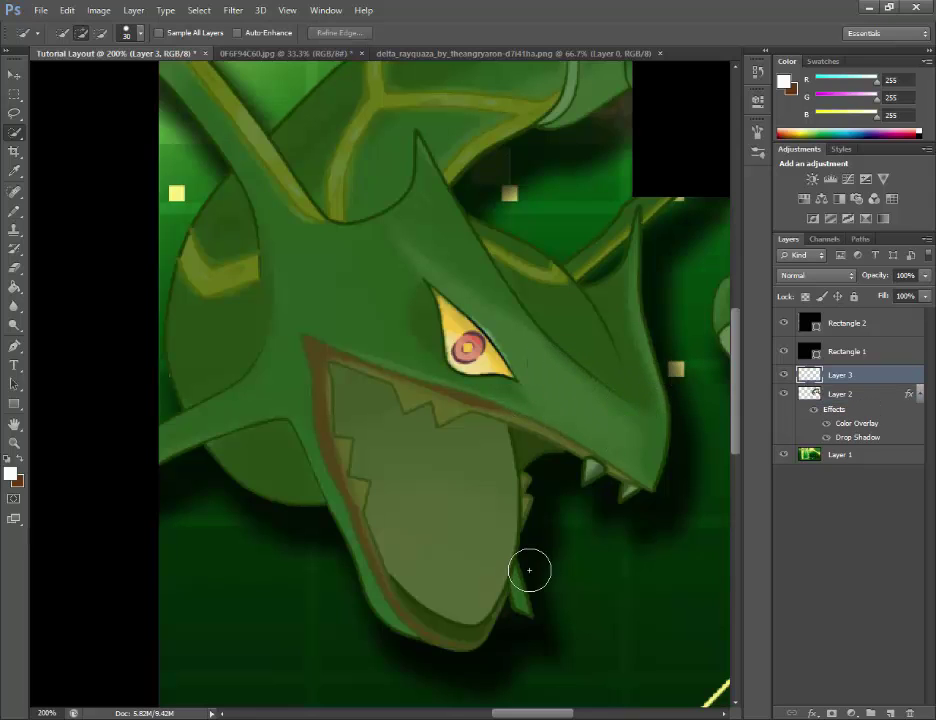
Add a red Color Overlay at about 45% opacity to the copied eye layer.
{"action": "key", "text": "ctrl+minus"}
{"action": "key", "text": "ctrl+minus"}
{"action": "key", "text": "ctrl+minus"}
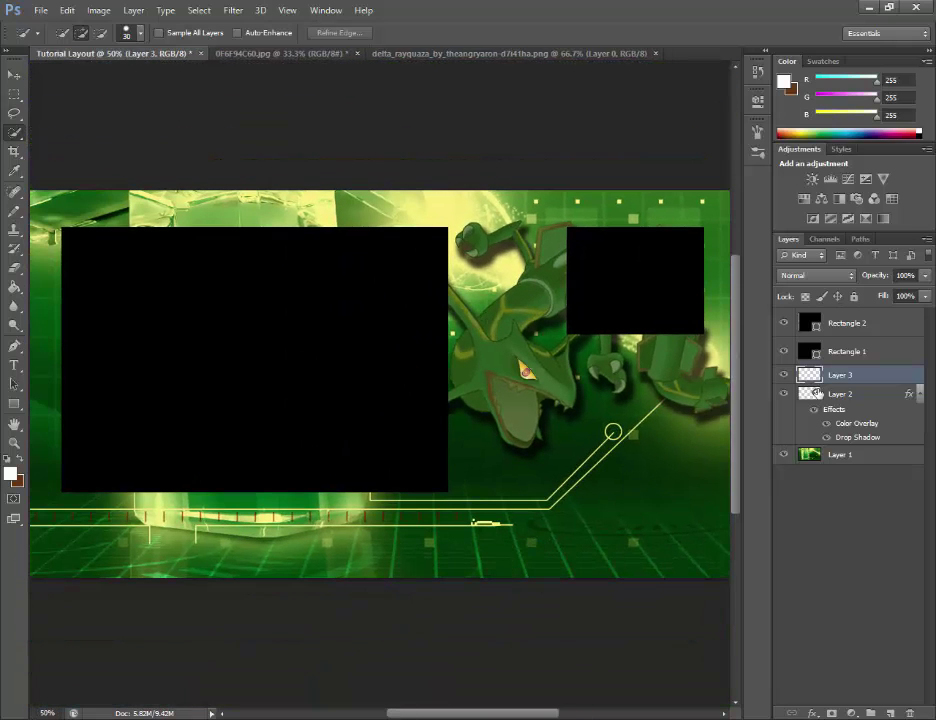
{"action": "right_click", "coordinate": [845, 375]}
{"action": "left_click", "coordinate": [690, 176]}
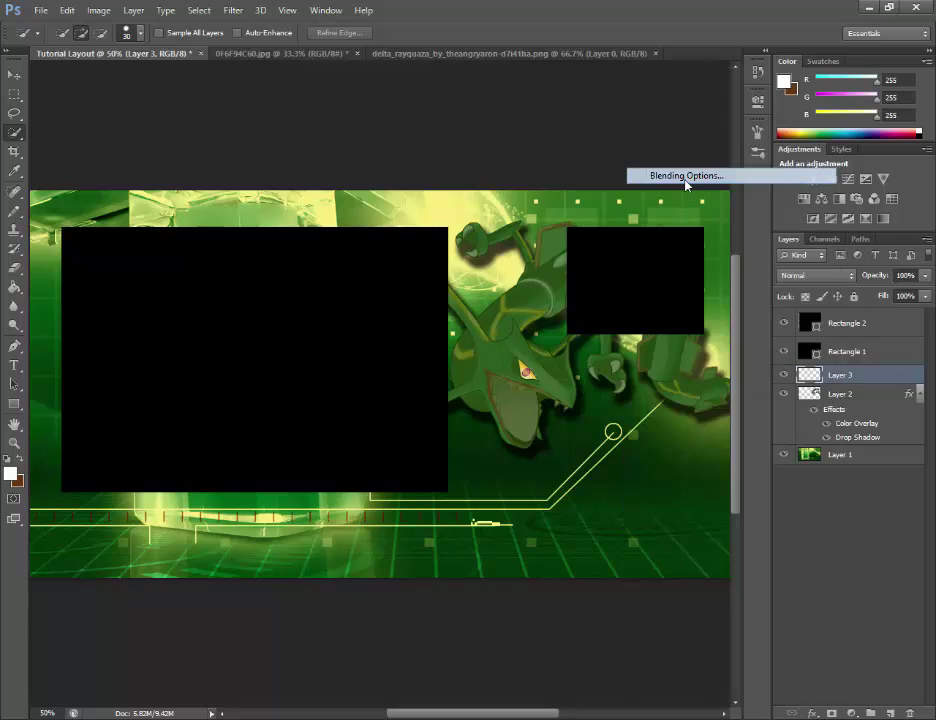
{"action": "left_click", "coordinate": [50, 317]}
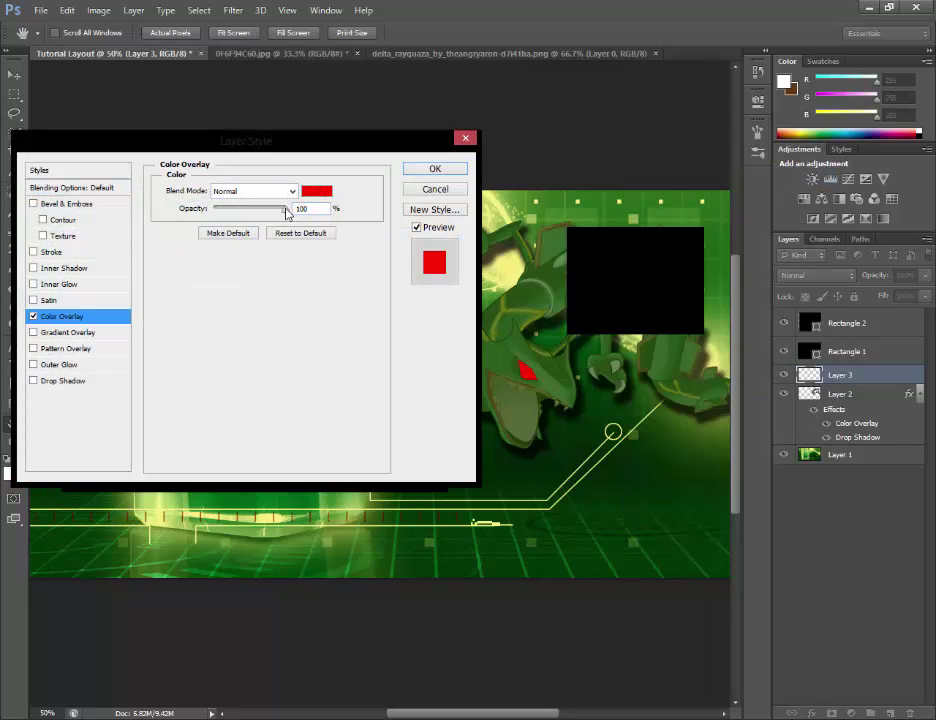
{"action": "left_click_drag", "start_coordinate": [283, 216], "coordinate": [247, 220]}
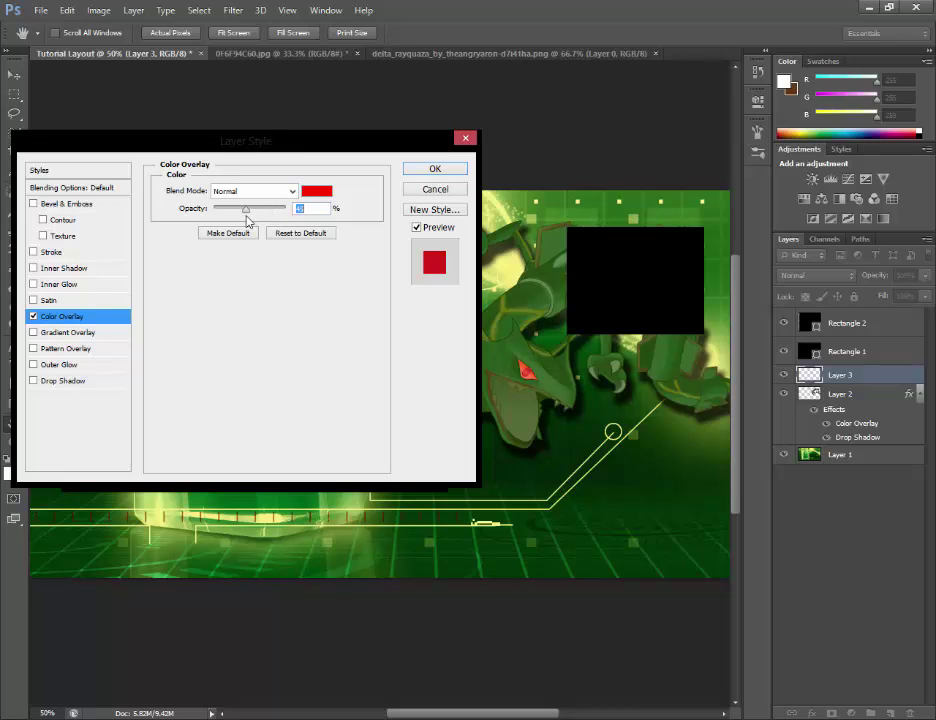
{"action": "left_click", "coordinate": [435, 168]}
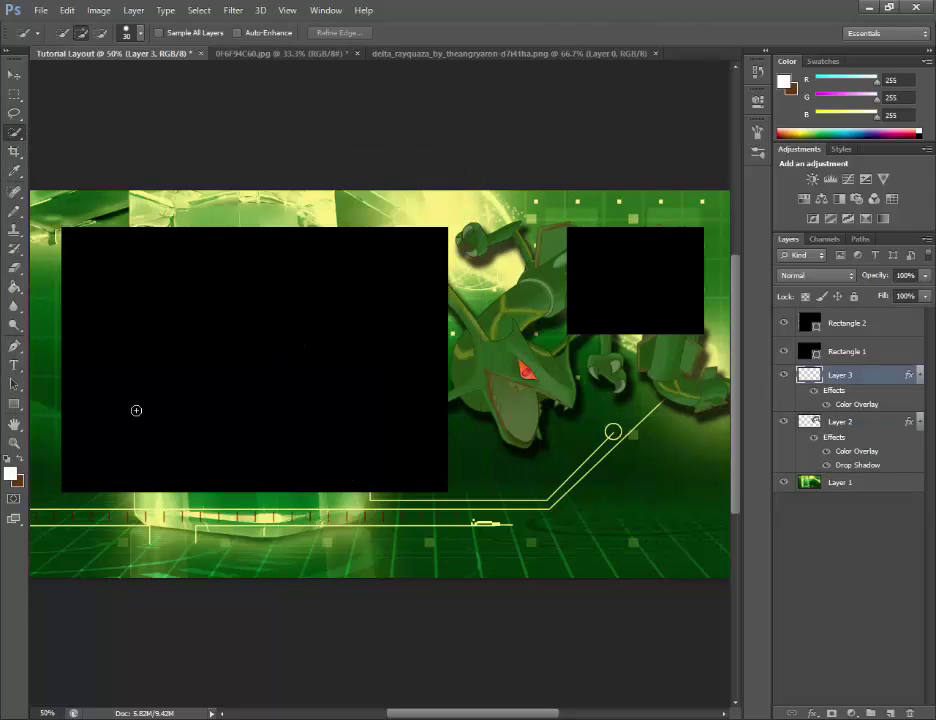
{"action": "left_click", "coordinate": [14, 94]}
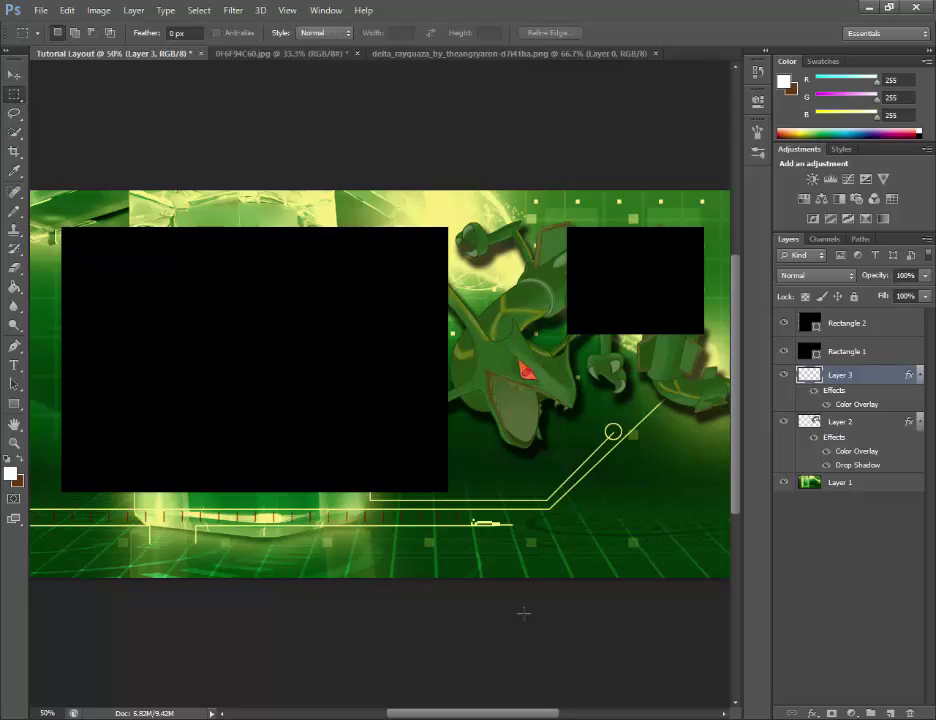
Rename the layer holding the Rayquaza figure as Rayquaza.
{"action": "scroll", "coordinate": [523, 613], "scroll_direction": "down", "scroll_amount": 1}
{"action": "scroll", "coordinate": [523, 613], "scroll_direction": "up", "scroll_amount": 1}
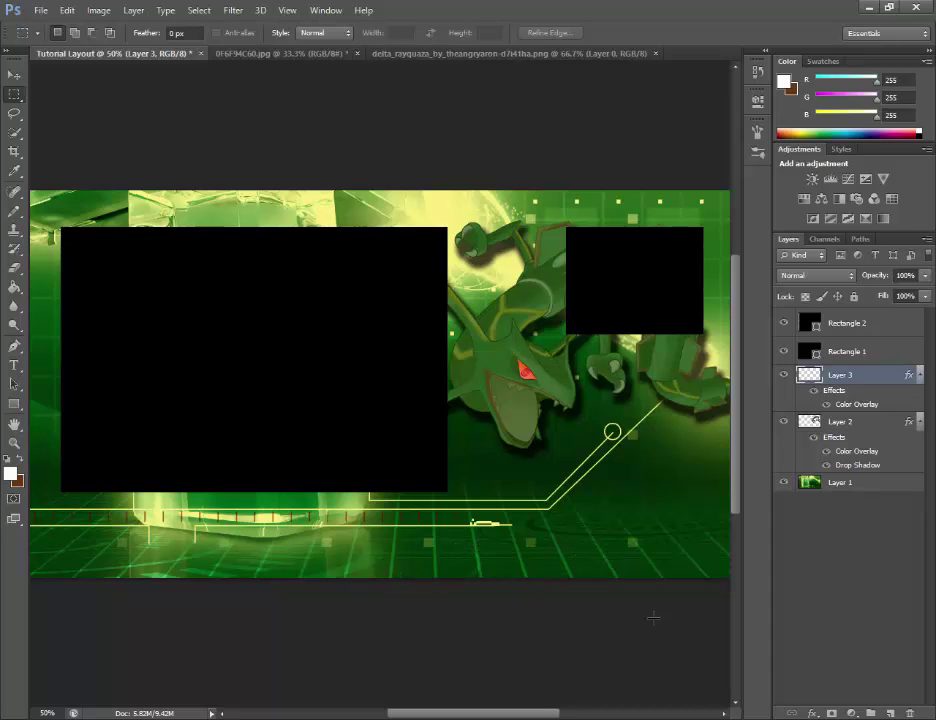
{"action": "scroll", "coordinate": [573, 599], "scroll_direction": "up", "scroll_amount": 1}
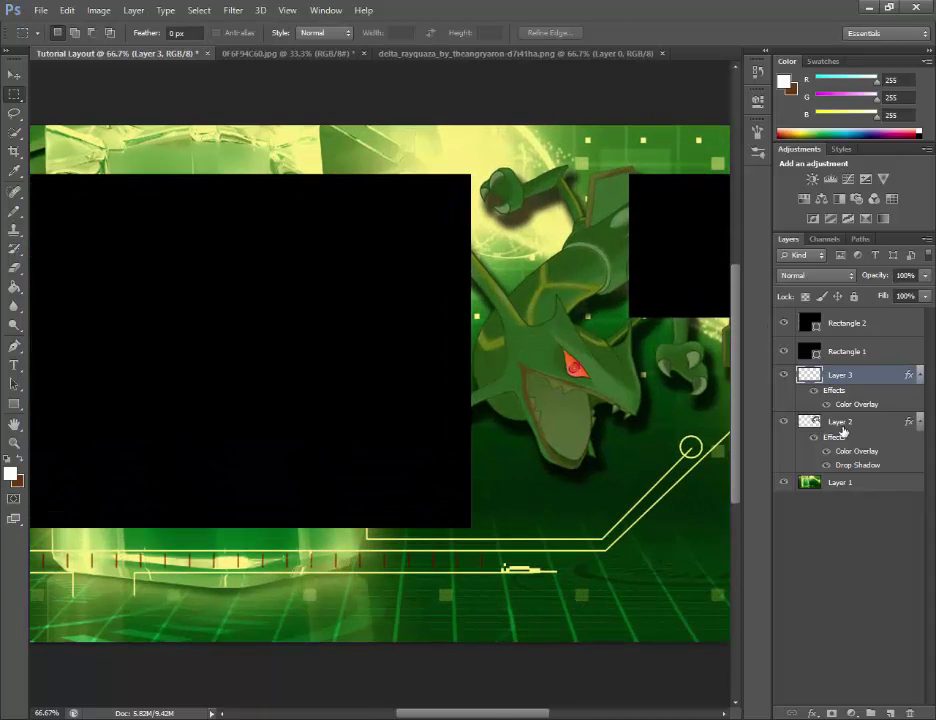
{"action": "right_click", "coordinate": [840, 430]}
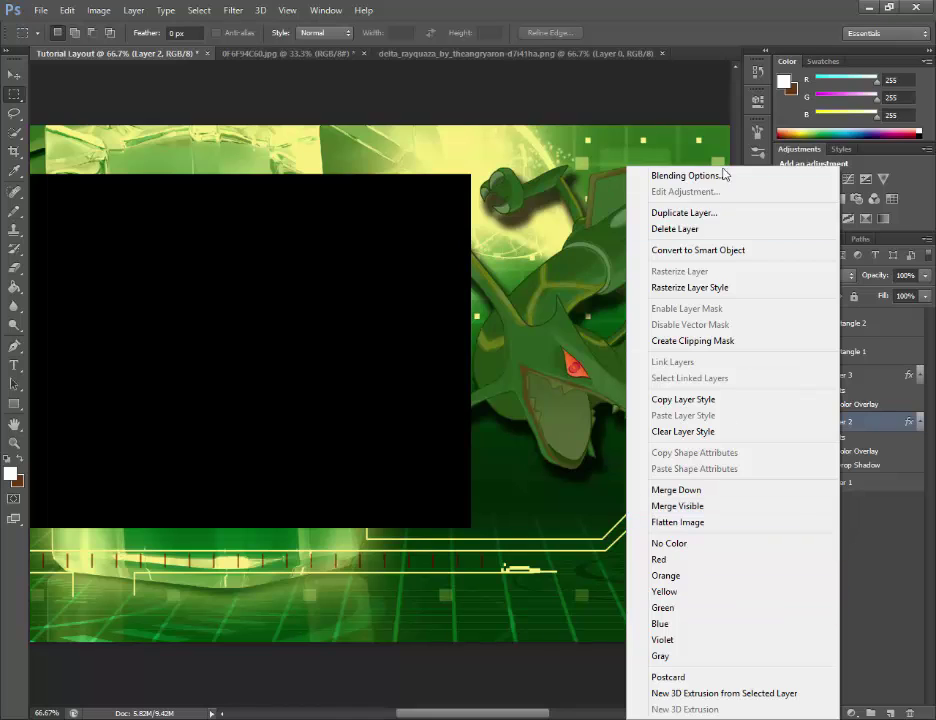
{"action": "left_click", "coordinate": [855, 423]}
{"action": "double_click", "coordinate": [842, 422]}
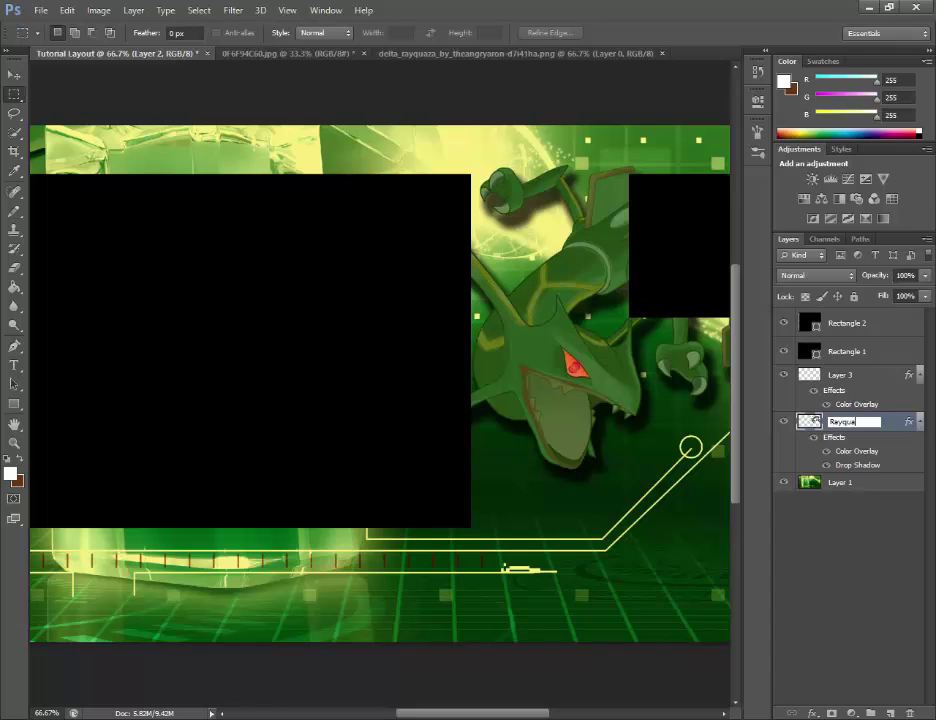
{"action": "type", "text": "Rayquaza"}
{"action": "key", "text": "Return"}
Rename the copied eye layer as Eye and the green backdrop layer as Background.
{"action": "double_click", "coordinate": [838, 374]}
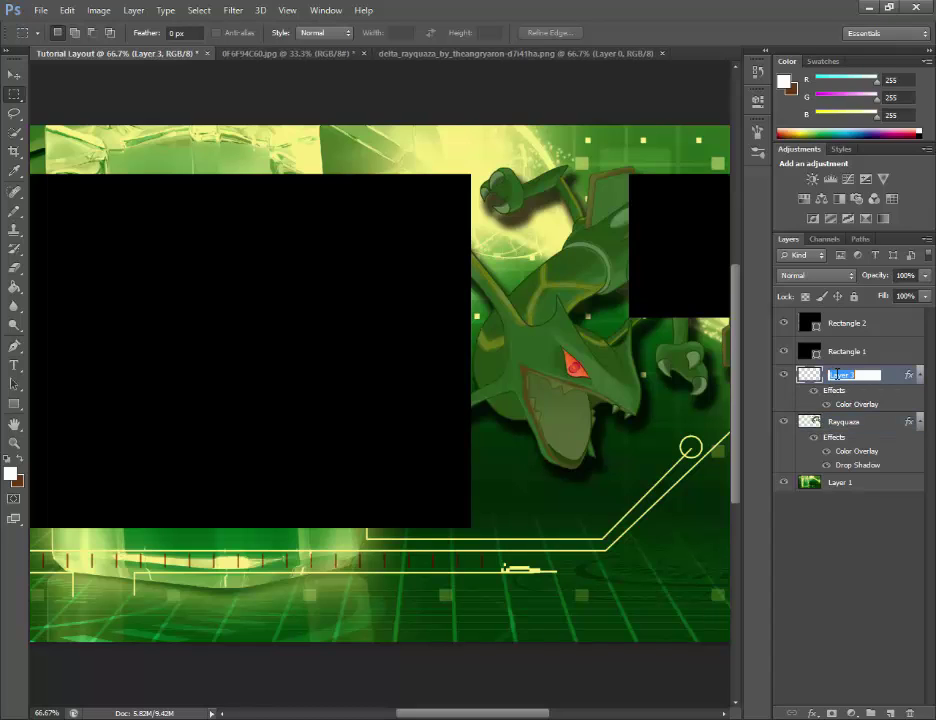
{"action": "key", "text": "BackSpace"}
{"action": "type", "text": "Eye"}
{"action": "key", "text": "Return"}
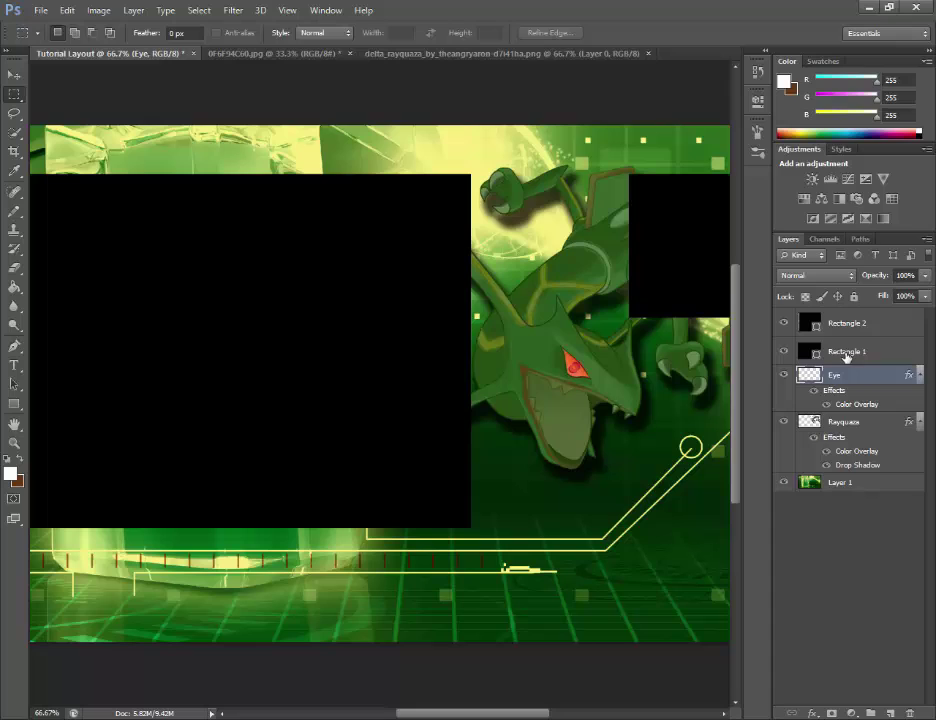
{"action": "double_click", "coordinate": [837, 484]}
{"action": "key", "text": "BackSpace"}
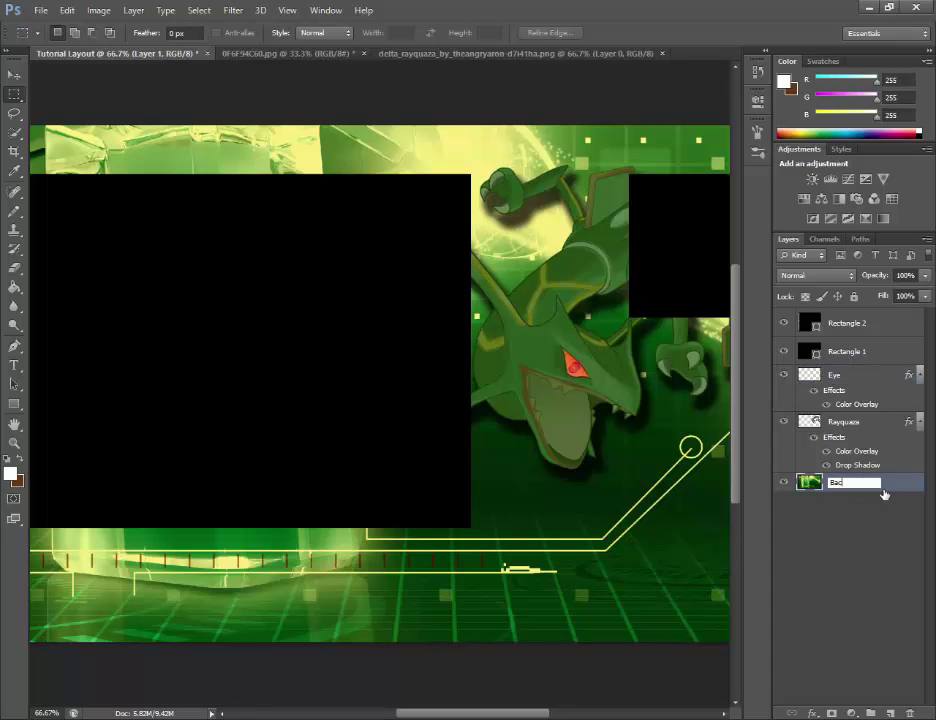
{"action": "type", "text": "Background"}
{"action": "key", "text": "Return"}
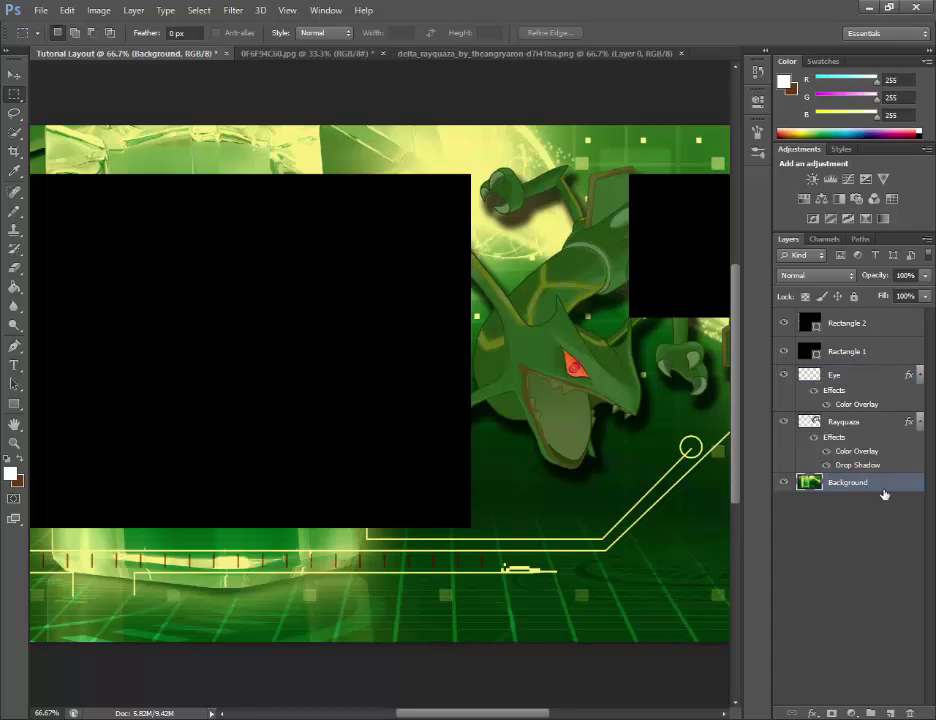
Rename the large black rectangle's layer as Gamescreen and the small black rectangle's layer as Webcam.
{"action": "double_click", "coordinate": [858, 352]}
{"action": "type", "text": "Game"}
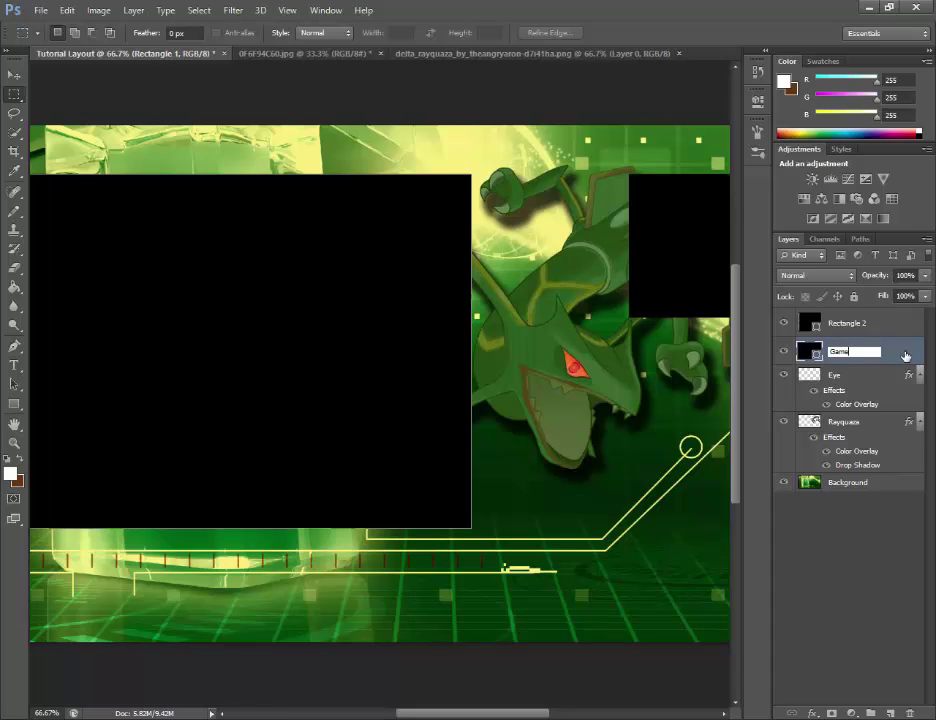
{"action": "type", "text": "screen"}
{"action": "key", "text": "Return"}
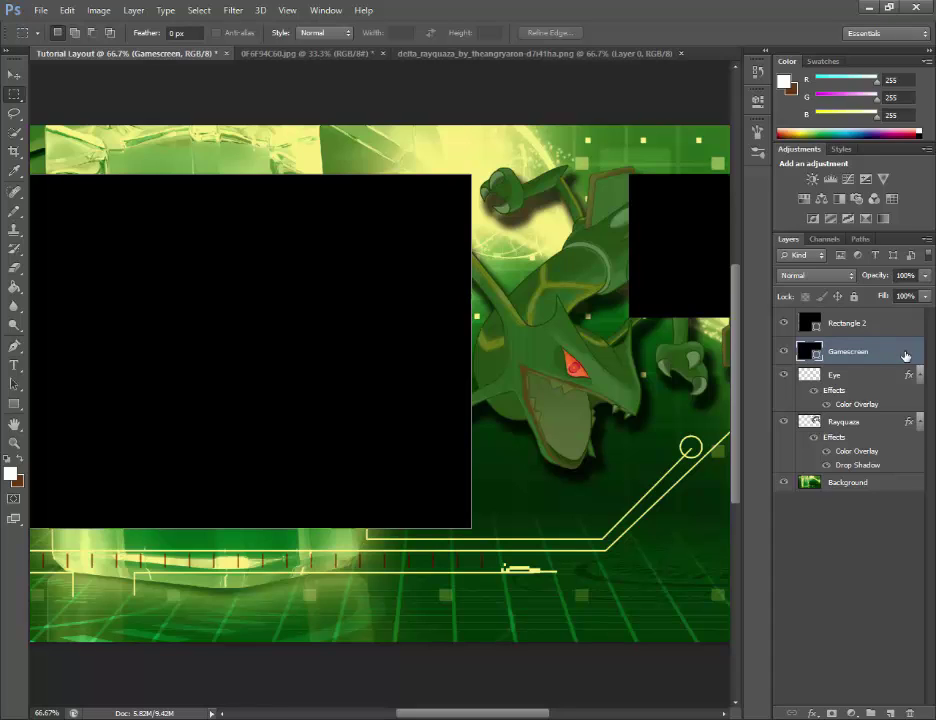
{"action": "double_click", "coordinate": [848, 321]}
{"action": "key", "text": "BackSpace"}
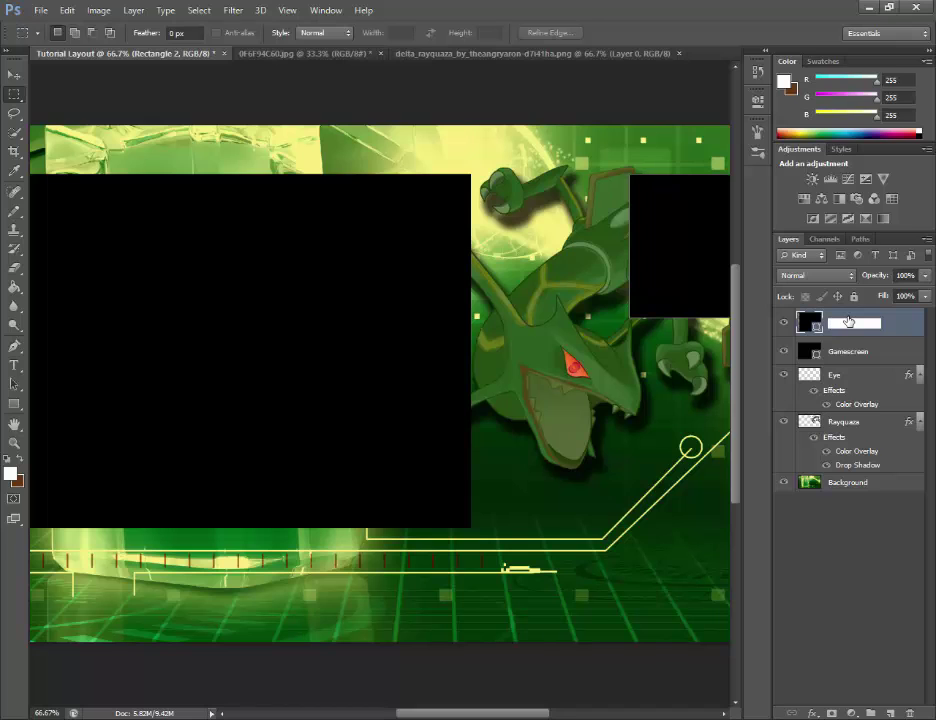
{"action": "type", "text": "Webcam"}
{"action": "key", "text": "Return"}
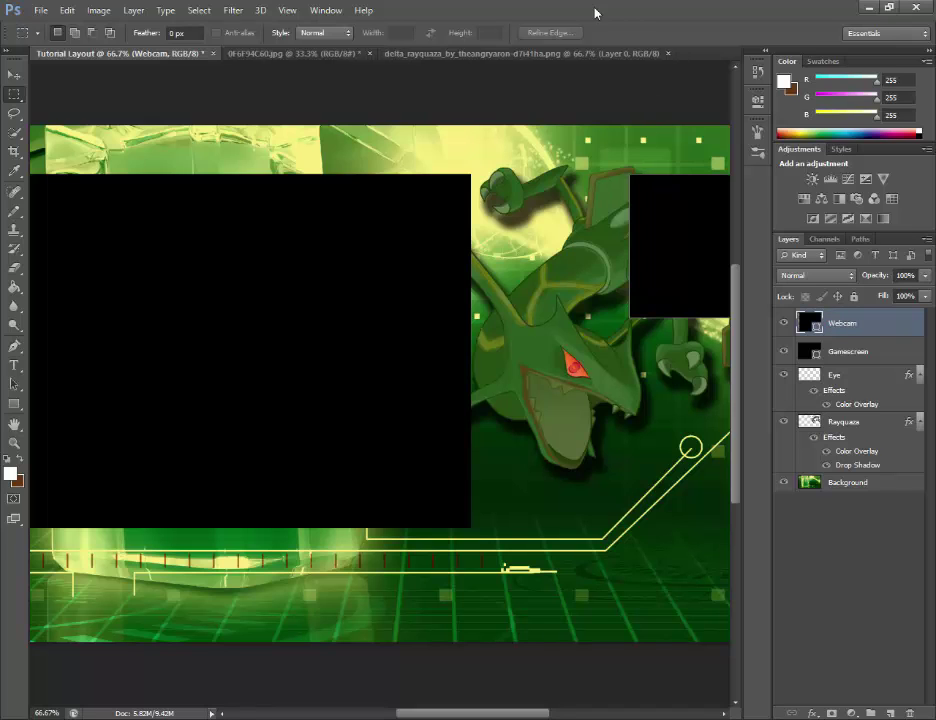
Draw a black rectangle about 312 × 144 px below the Gamescreen and align it with the canvas's left edge.
{"action": "key", "text": "ctrl+minus"}
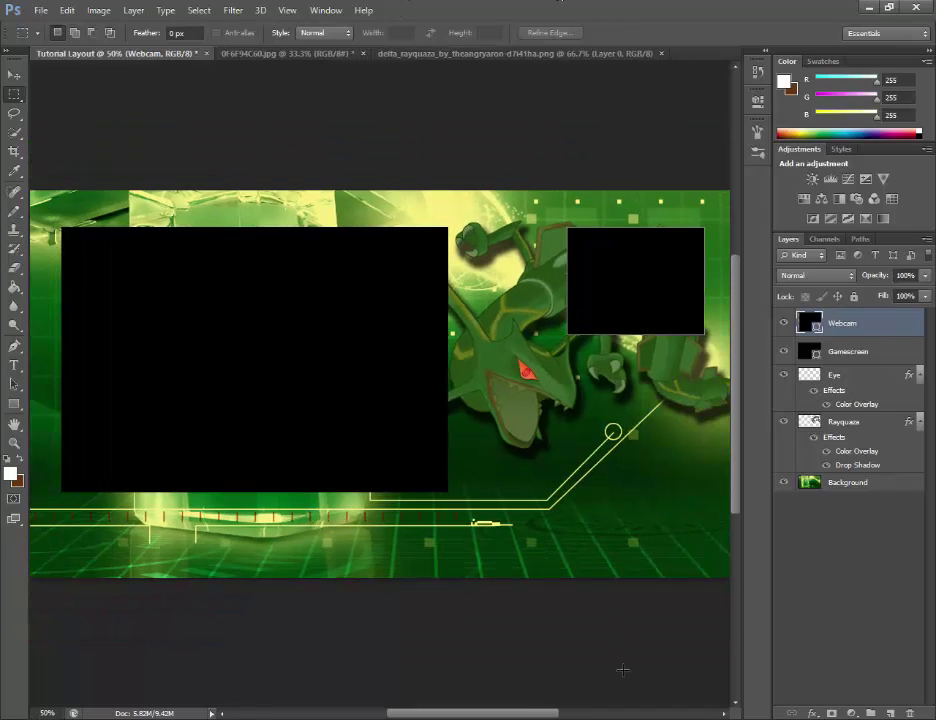
{"action": "key", "text": "ctrl+plus"}
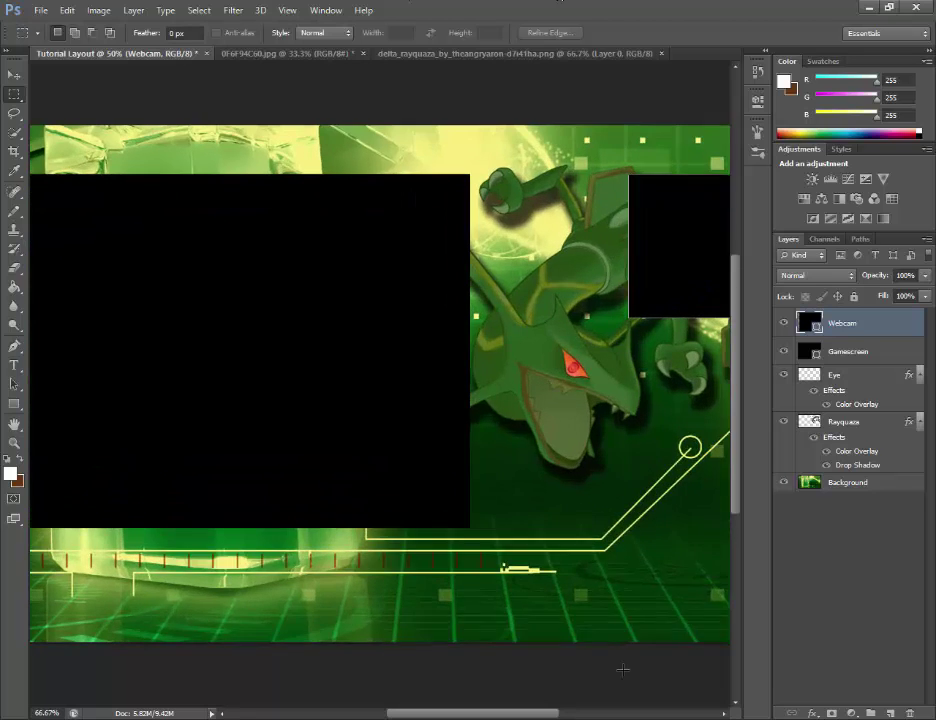
{"action": "key", "text": "ctrl+minus"}
{"action": "left_click", "coordinate": [14, 403]}
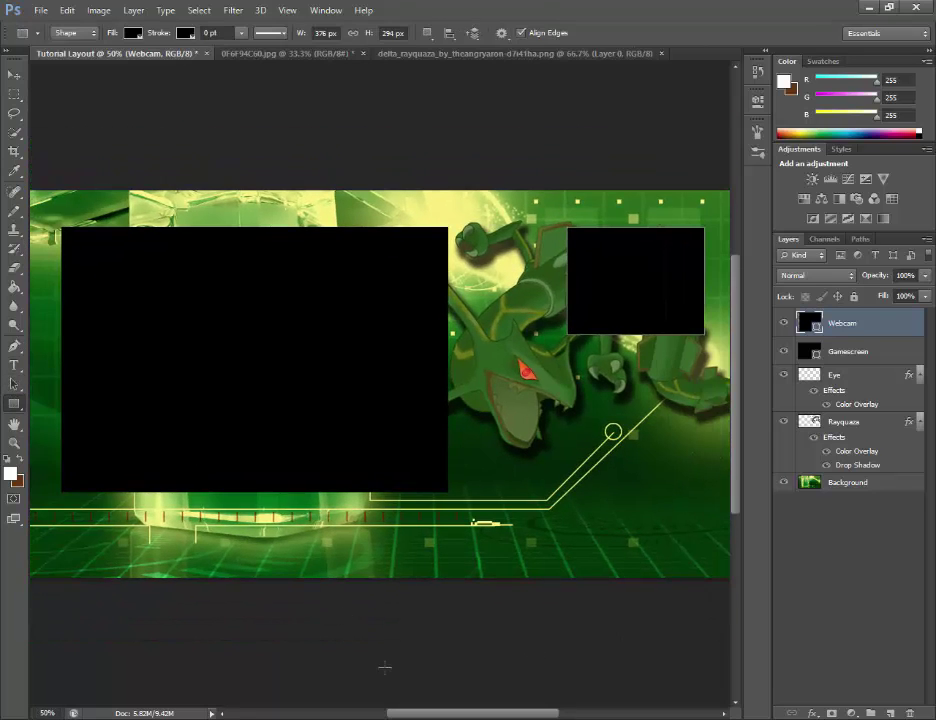
{"action": "left_click_drag", "start_coordinate": [450, 714], "coordinate": [417, 714]}
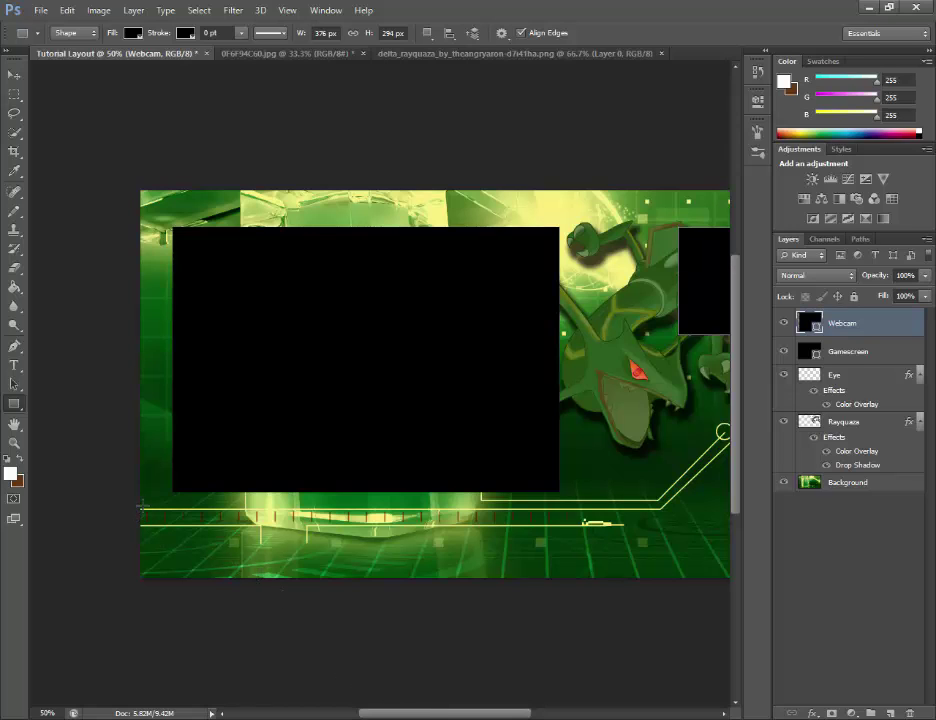
{"action": "left_click_drag", "start_coordinate": [141, 506], "coordinate": [229, 553]}
{"action": "key", "text": "Escape"}
{"action": "left_click_drag", "start_coordinate": [138, 499], "coordinate": [251, 550]}
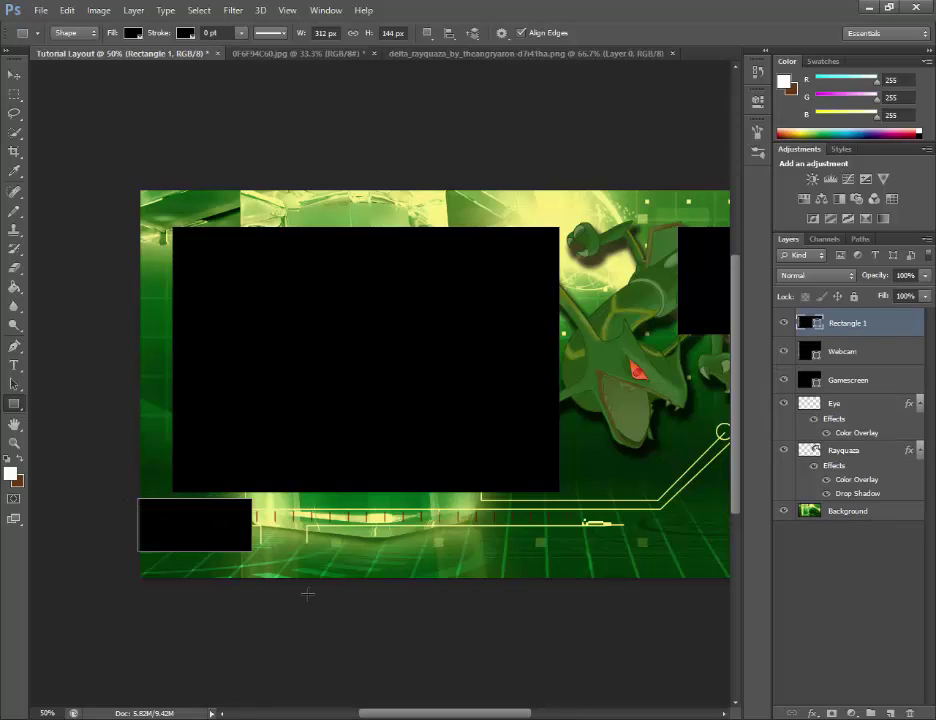
{"action": "left_click", "coordinate": [14, 74]}
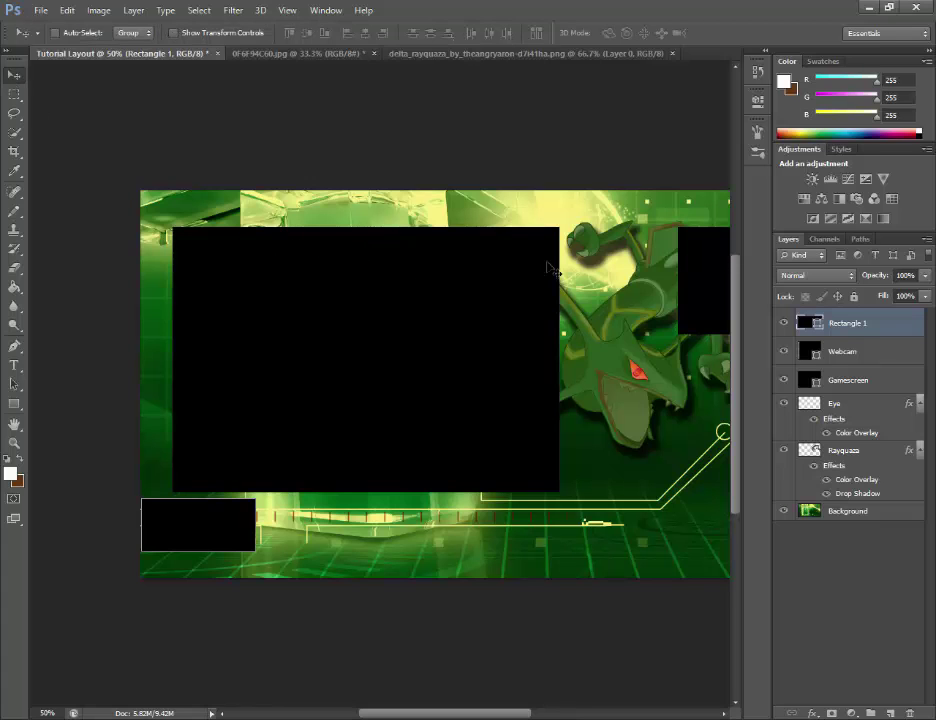
Duplicate the new small rectangle and move the copy to its right, leaving a narrow gap between the two.
{"action": "right_click", "coordinate": [838, 325]}
{"action": "left_click", "coordinate": [748, 228]}
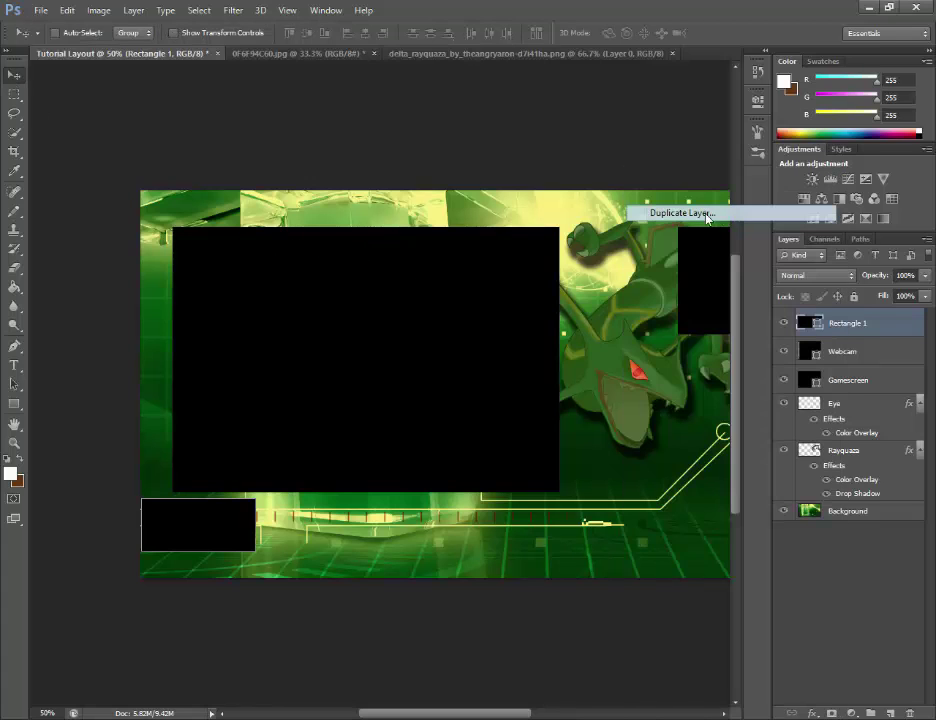
{"action": "left_click", "coordinate": [593, 227]}
{"action": "key", "text": "Right"}
{"action": "key", "text": "Right"}
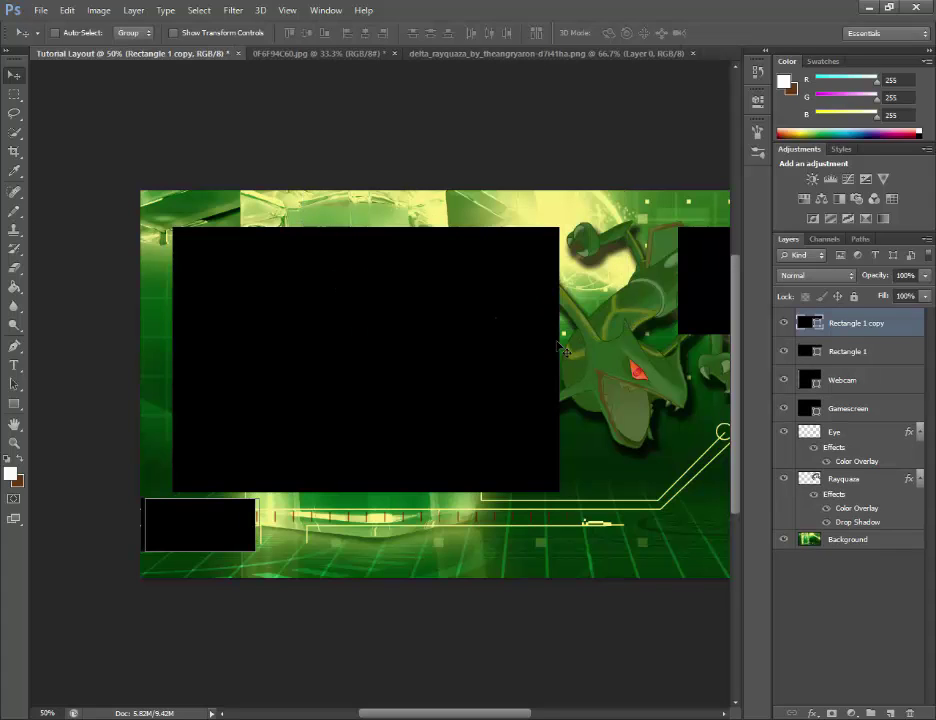
{"action": "key", "text": "Right"}
{"action": "key", "text": "Right"}
{"action": "key", "text": "Right"}
{"action": "key", "text": "Right"}
{"action": "key", "text": "Right"}
{"action": "key", "text": "Right"}
{"action": "key", "text": "Right"}
{"action": "key", "text": "Right"}
{"action": "key", "text": "Right"}
{"action": "key", "text": "Right"}
{"action": "key", "text": "Right"}
{"action": "key", "text": "Right"}
{"action": "key", "text": "Right"}
{"action": "key", "text": "Right"}
{"action": "key", "text": "Right"}
{"action": "key", "text": "Right"}
{"action": "key", "text": "Right"}
{"action": "key", "text": "Right"}
{"action": "key", "text": "Right"}
{"action": "key", "text": "Right"}
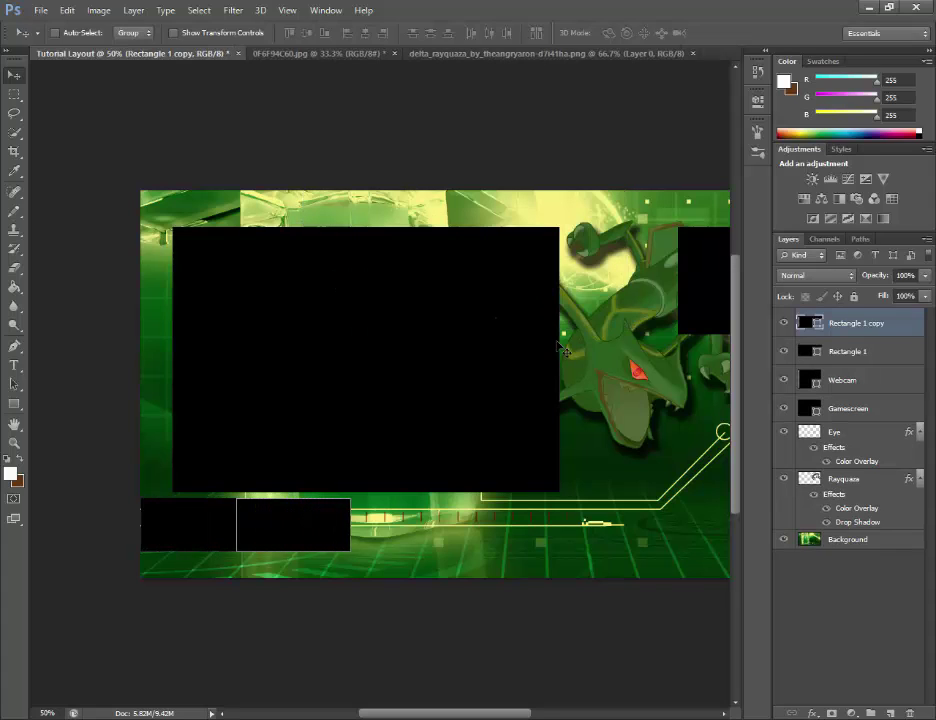
{"action": "key", "text": "Left"}
{"action": "key", "text": "Left"}
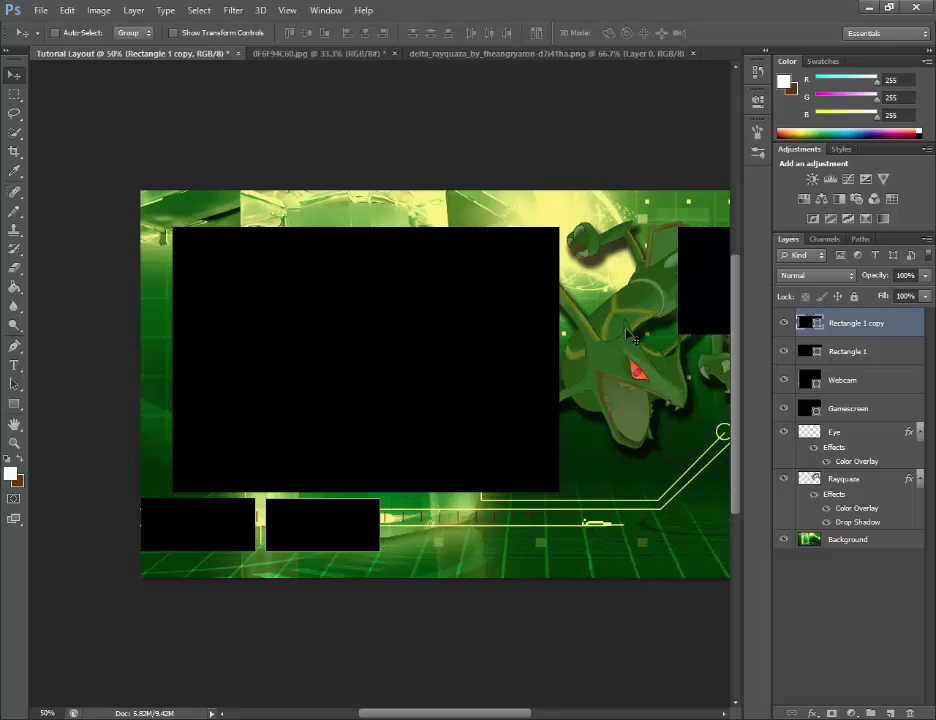
Nudge the copied rectangle left to narrow the gap, keeping the first rectangle at the canvas's left edge.
{"action": "left_click", "coordinate": [823, 362]}
{"action": "key", "text": "Left"}
{"action": "key", "text": "Left"}
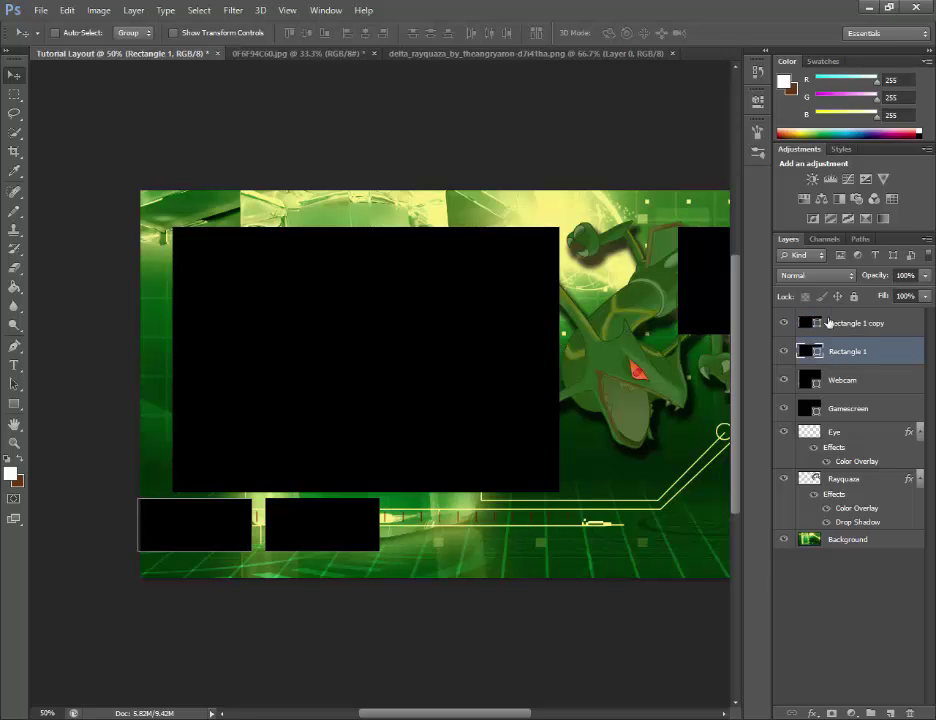
{"action": "left_click", "coordinate": [828, 322]}
{"action": "key", "text": "Left"}
{"action": "key", "text": "Left"}
{"action": "key", "text": "Left"}
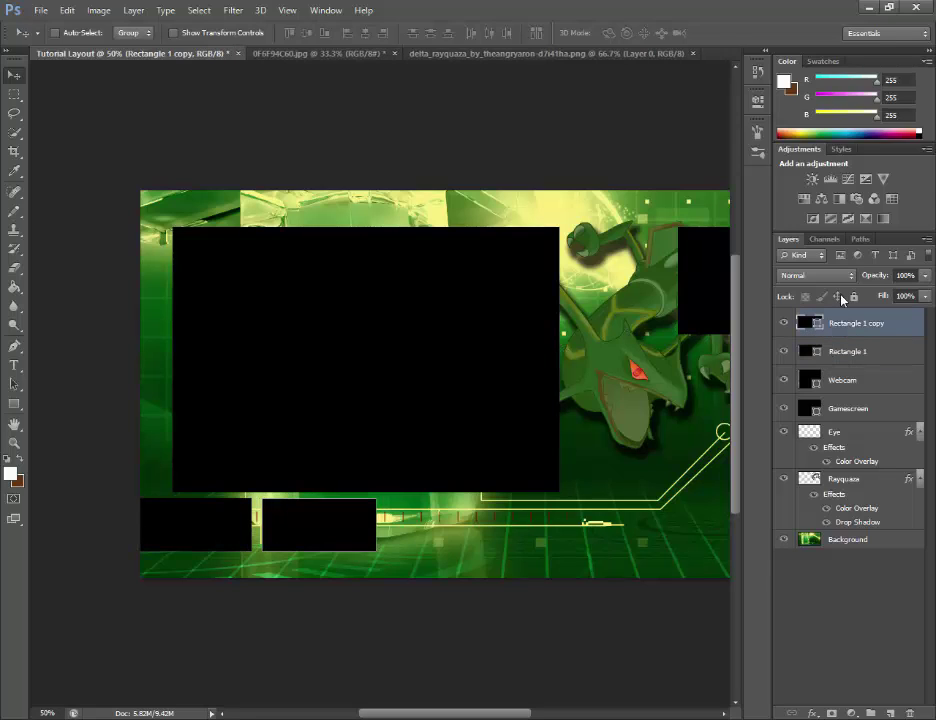
{"action": "left_click", "coordinate": [852, 359]}
{"action": "key", "text": "Right"}
{"action": "key", "text": "Right"}
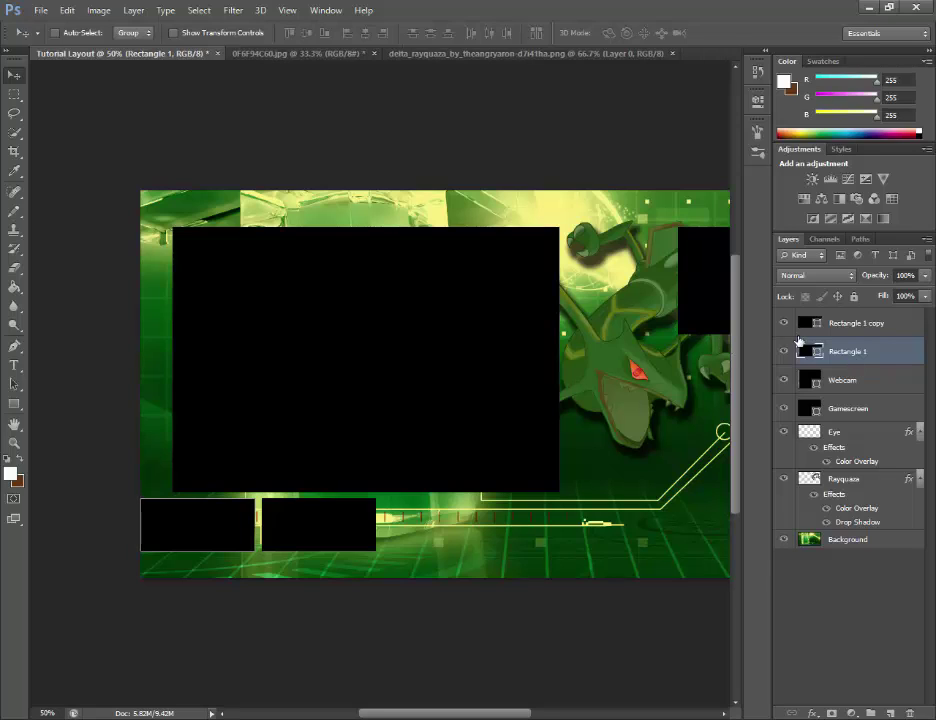
Shift the first small rectangle slightly right, off the canvas edge, and move its copy right to widen the gap.
{"action": "left_click", "coordinate": [878, 326]}
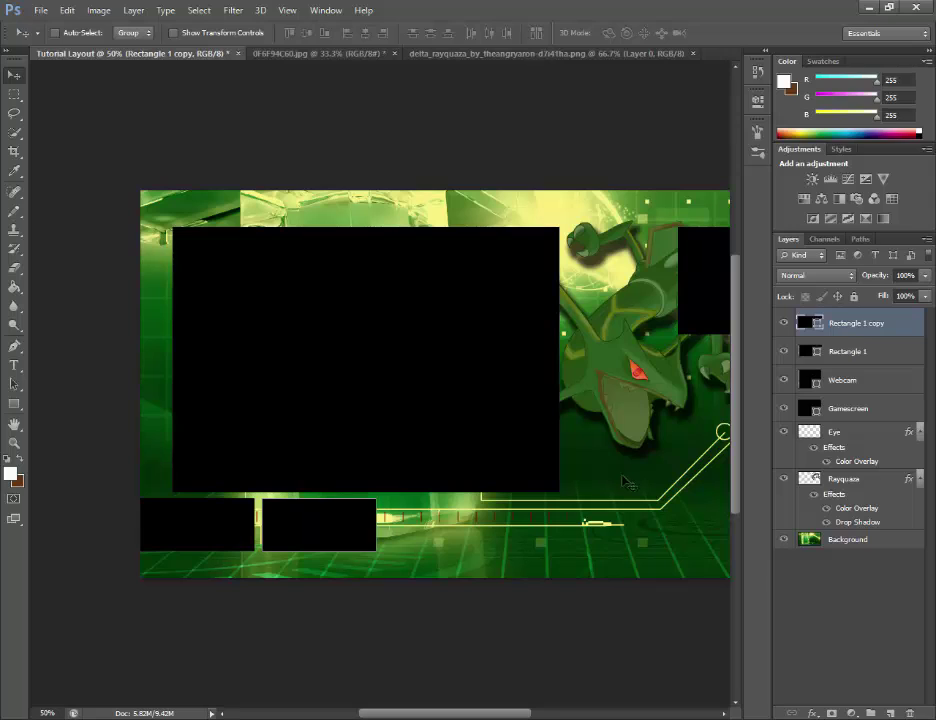
{"action": "left_click", "coordinate": [820, 358]}
{"action": "key", "text": "shift+Right"}
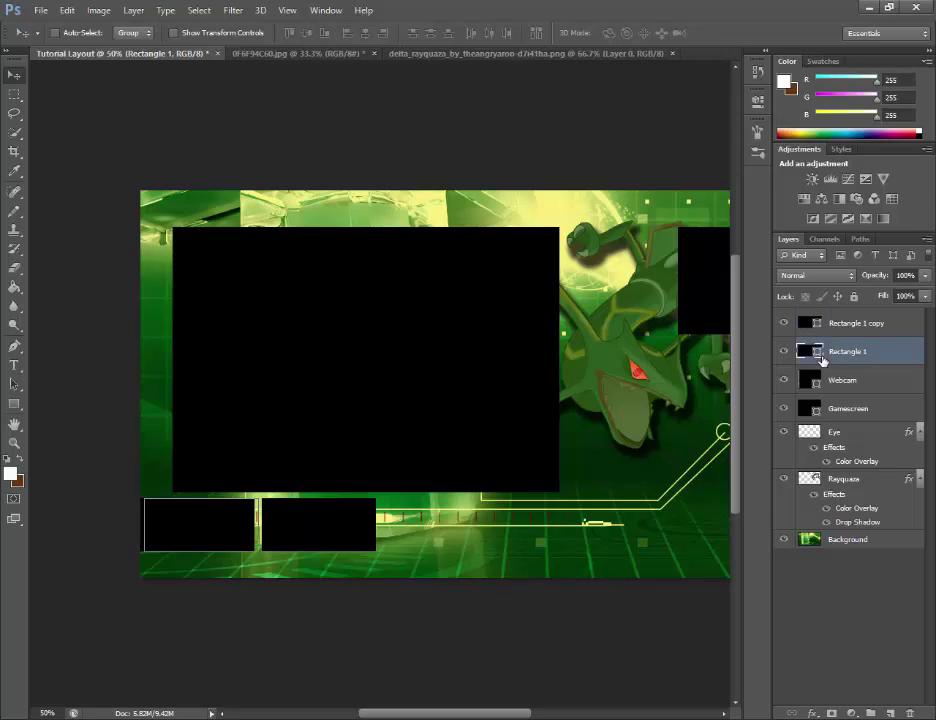
{"action": "left_click", "coordinate": [832, 328]}
{"action": "key", "text": "Right"}
{"action": "key", "text": "Right"}
{"action": "key", "text": "Right"}
{"action": "key", "text": "Right"}
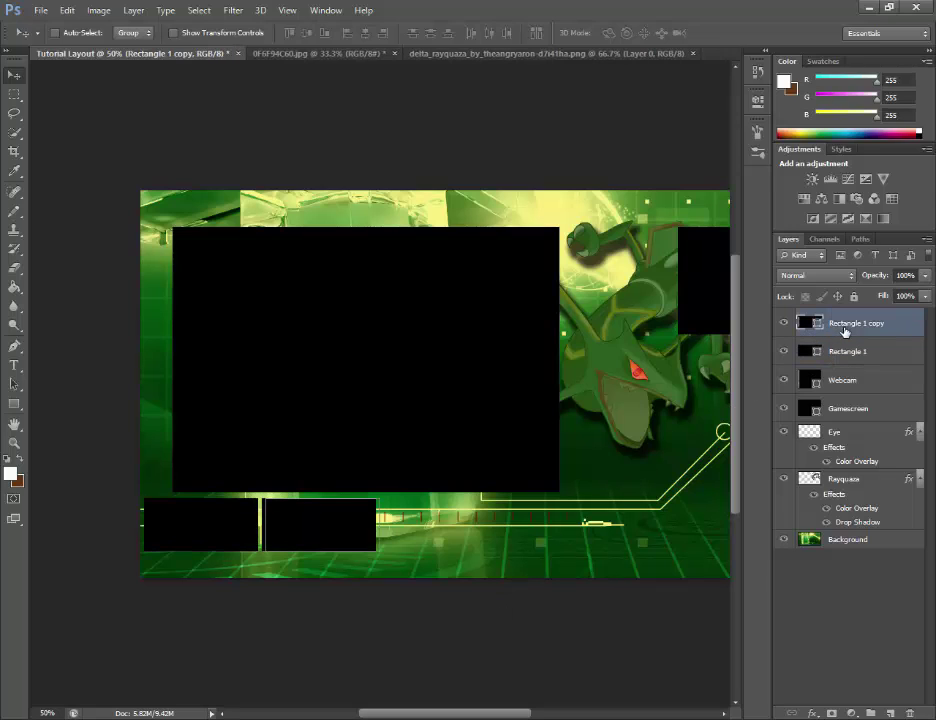
{"action": "key", "text": "Right"}
{"action": "key", "text": "Right"}
{"action": "key", "text": "Right"}
{"action": "key", "text": "Right"}
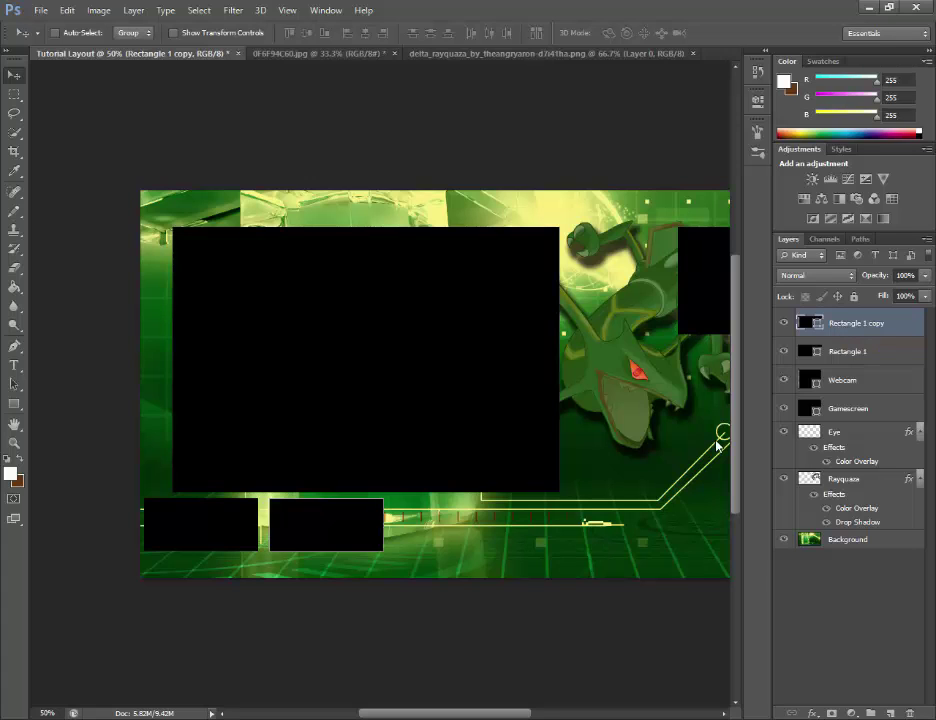
Duplicate the second small rectangle and move the new copy right to form a third box with a similar gap.
{"action": "left_click_drag", "start_coordinate": [466, 714], "coordinate": [497, 714]}
{"action": "right_click", "coordinate": [872, 324]}
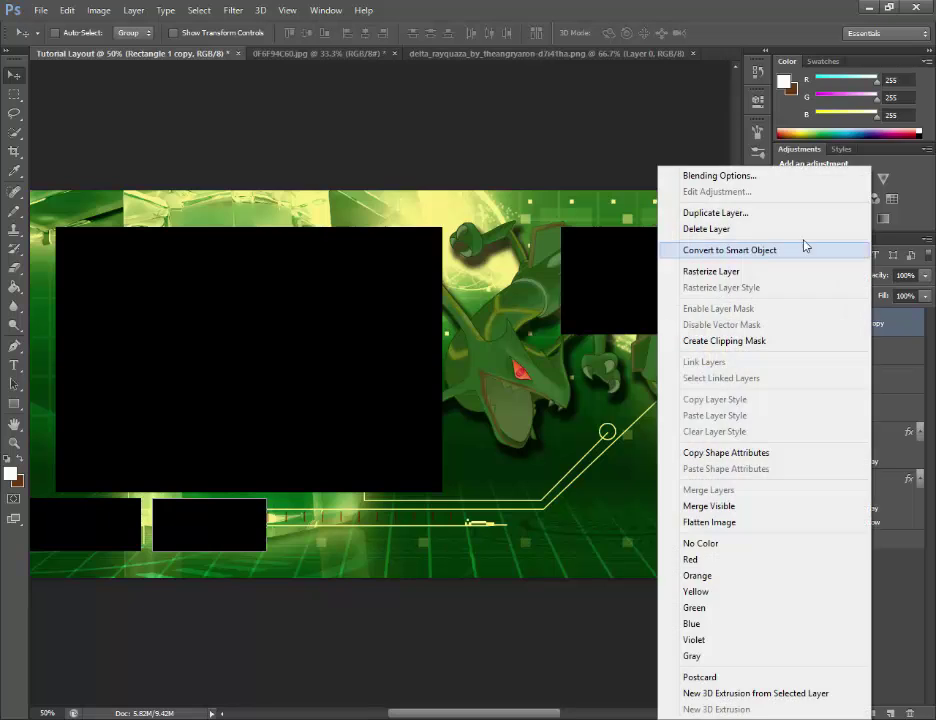
{"action": "left_click", "coordinate": [745, 214]}
{"action": "left_click", "coordinate": [592, 228]}
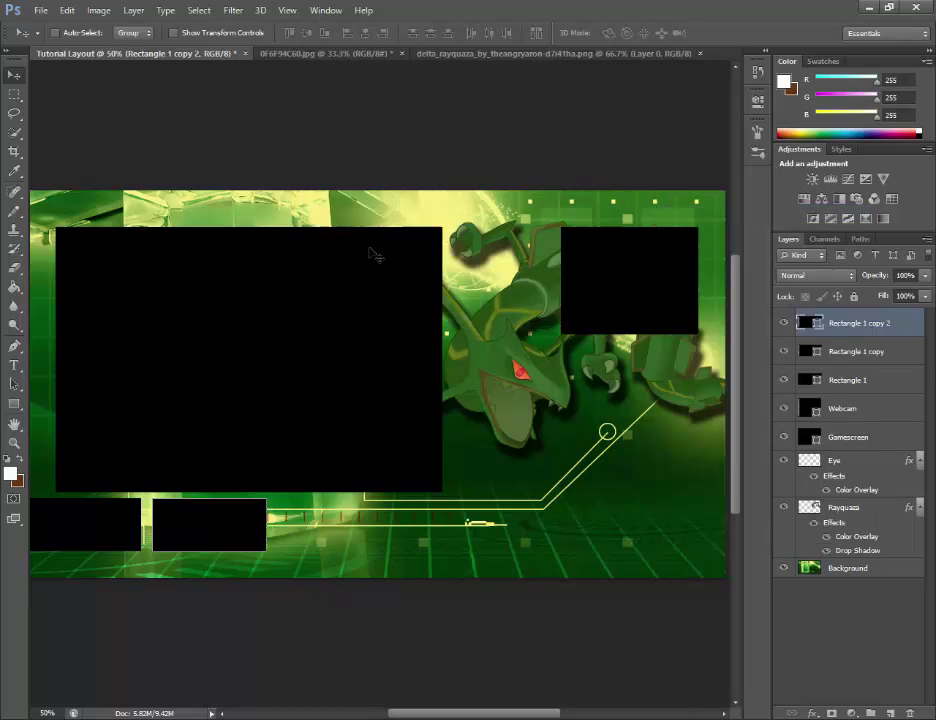
{"action": "key", "text": "shift+Right"}
{"action": "key", "text": "shift+Right"}
{"action": "key", "text": "shift+Right"}
{"action": "key", "text": "shift+Right"}
{"action": "key", "text": "shift+Right"}
{"action": "key", "text": "shift+Right"}
{"action": "key", "text": "shift+Right"}
{"action": "key", "text": "shift+Right"}
{"action": "key", "text": "shift+Right"}
{"action": "key", "text": "shift+Right"}
{"action": "key", "text": "shift+Right"}
{"action": "key", "text": "shift+Right"}
{"action": "key", "text": "shift+Right"}
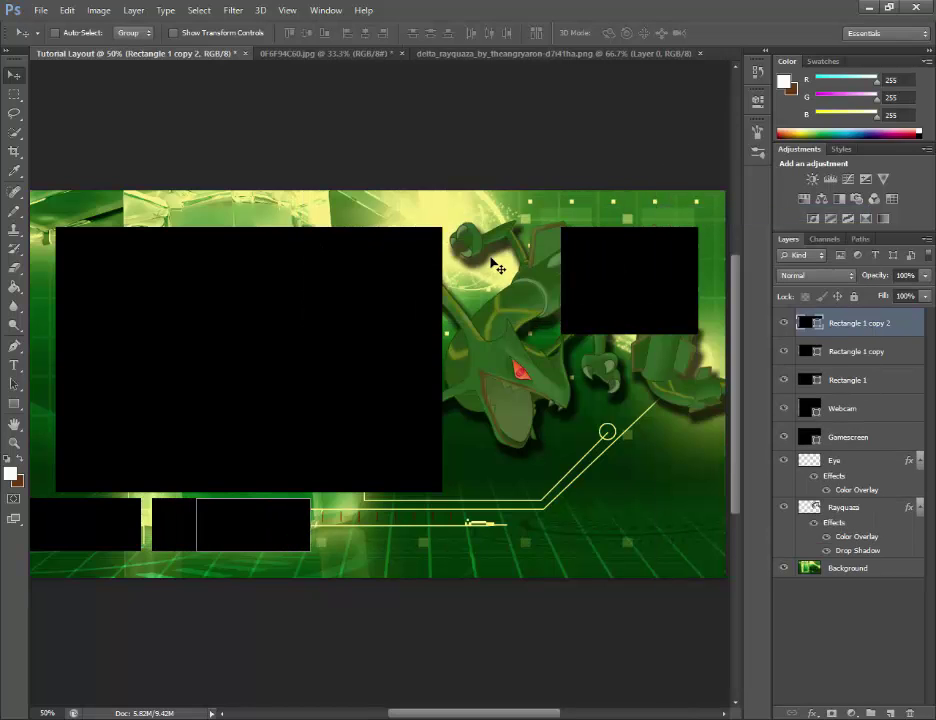
{"action": "key", "text": "shift+Right"}
{"action": "key", "text": "shift+Right"}
{"action": "key", "text": "shift+Right"}
{"action": "key", "text": "shift+Right"}
{"action": "key", "text": "shift+Right"}
{"action": "key", "text": "shift+Right"}
{"action": "key", "text": "shift+Right"}
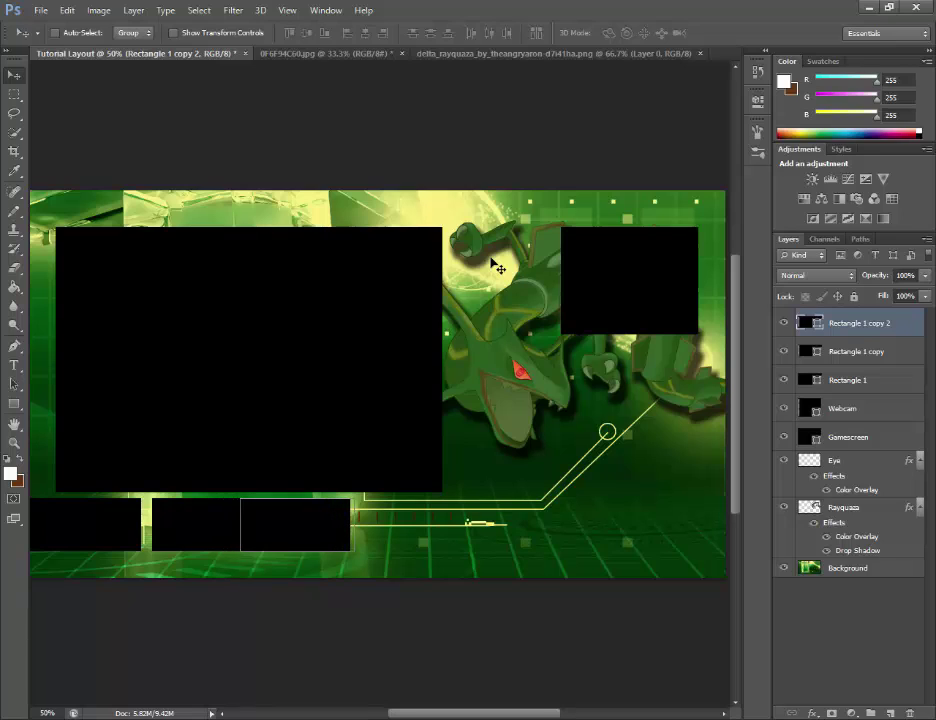
{"action": "key", "text": "shift+Right"}
{"action": "key", "text": "shift+Right"}
{"action": "key", "text": "shift+Right"}
{"action": "key", "text": "shift+Right"}
{"action": "key", "text": "shift+Right"}
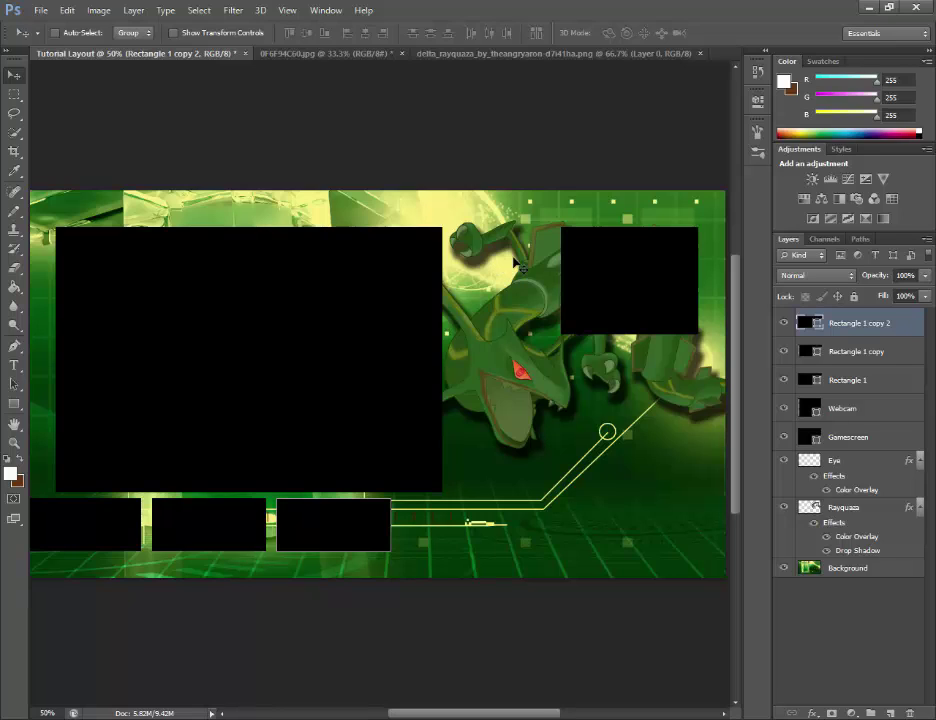
Shift the second small rectangle left and back right to even out its gaps with the first and third boxes.
{"action": "left_click", "coordinate": [823, 352]}
{"action": "key", "text": "Left"}
{"action": "key", "text": "Left"}
{"action": "key", "text": "Left"}
{"action": "key", "text": "Left"}
{"action": "key", "text": "Left"}
{"action": "key", "text": "Left"}
{"action": "key", "text": "Left"}
{"action": "key", "text": "Left"}
{"action": "key", "text": "Left"}
{"action": "key", "text": "Left"}
{"action": "key", "text": "Left"}
{"action": "key", "text": "Left"}
{"action": "key", "text": "Left"}
{"action": "key", "text": "Left"}
{"action": "key", "text": "Left"}
{"action": "key", "text": "Left"}
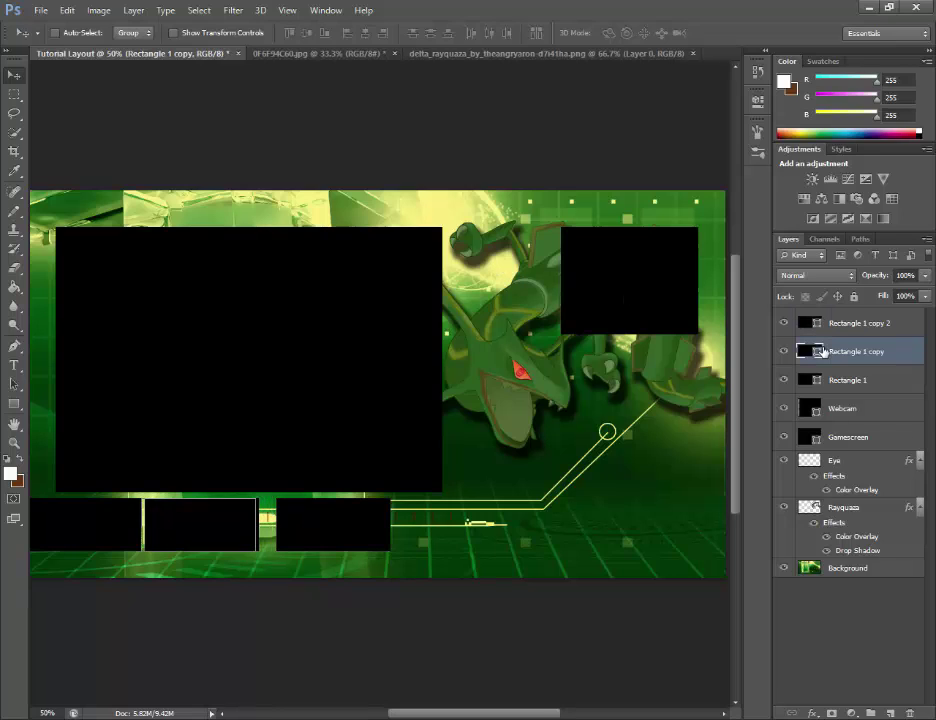
{"action": "key", "text": "Right"}
{"action": "key", "text": "Right"}
{"action": "key", "text": "Right"}
{"action": "key", "text": "Right"}
{"action": "key", "text": "Right"}
{"action": "key", "text": "Right"}
{"action": "key", "text": "Right"}
{"action": "key", "text": "Right"}
{"action": "key", "text": "Right"}
{"action": "key", "text": "Right"}
{"action": "key", "text": "Right"}
{"action": "key", "text": "Right"}
{"action": "key", "text": "Right"}
{"action": "key", "text": "Right"}
{"action": "key", "text": "Right"}
{"action": "key", "text": "Right"}
{"action": "key", "text": "Right"}
{"action": "key", "text": "Right"}
{"action": "key", "text": "Right"}
{"action": "key", "text": "Right"}
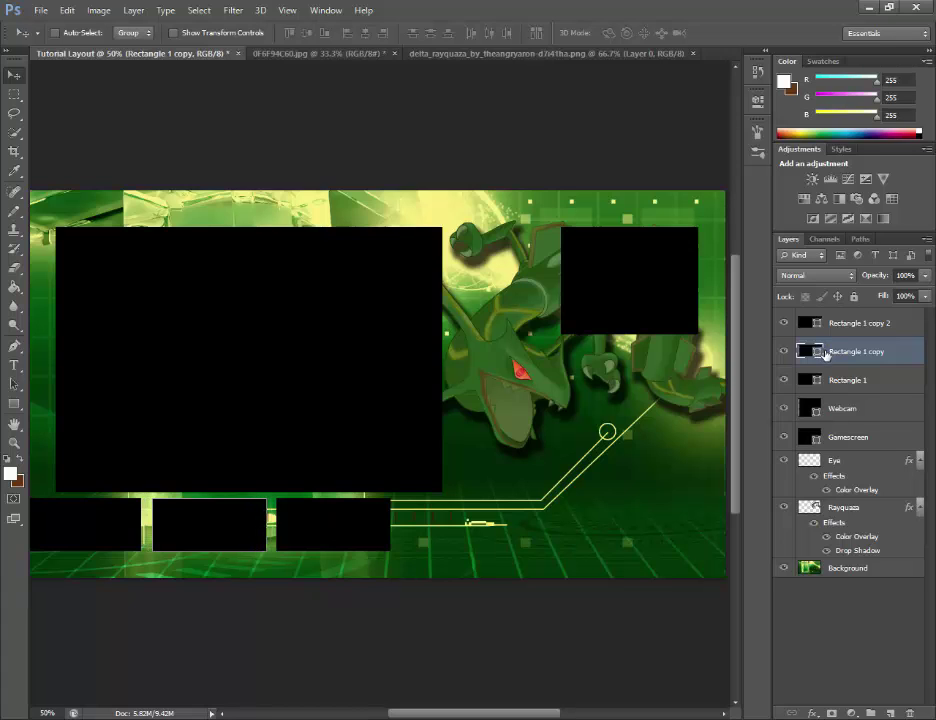
Duplicate the third small rectangle and move the copy right to form a fourth box with a matching gap.
{"action": "left_click", "coordinate": [833, 327]}
{"action": "right_click", "coordinate": [831, 325]}
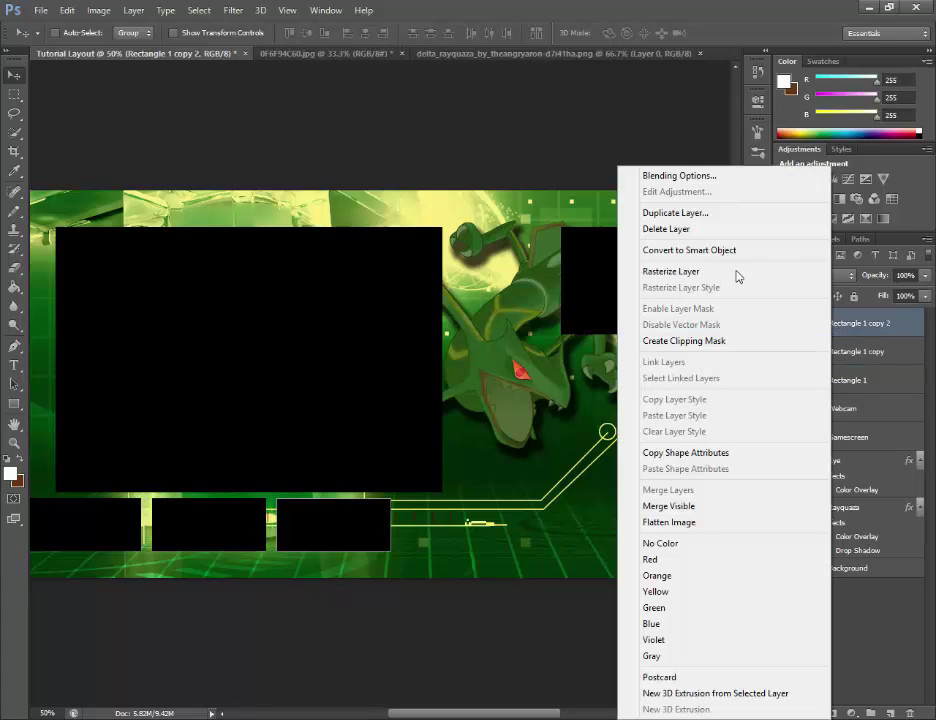
{"action": "left_click", "coordinate": [699, 214]}
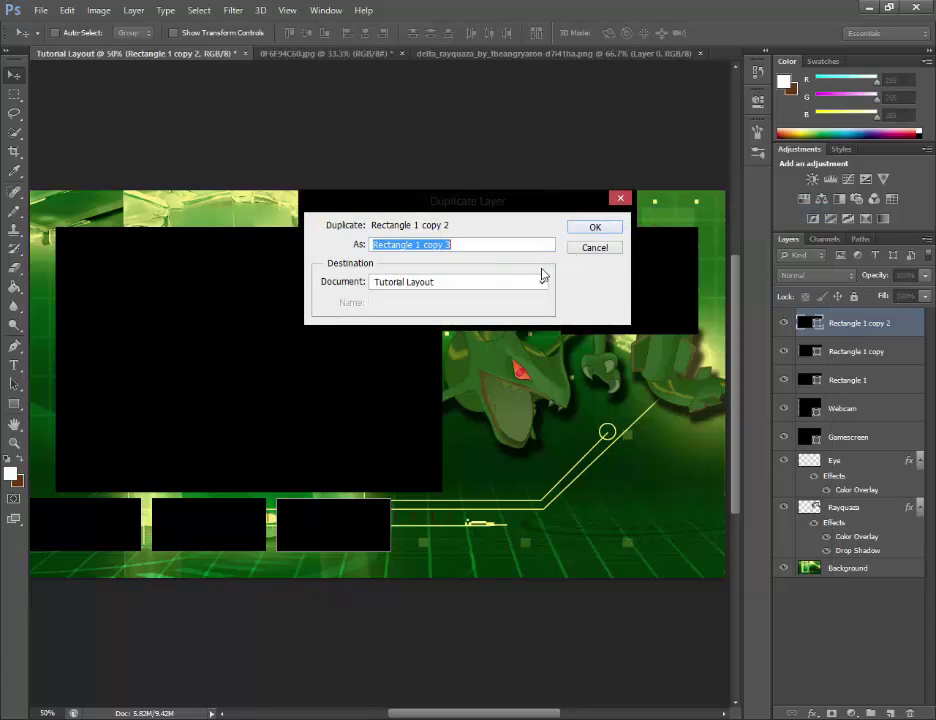
{"action": "left_click", "coordinate": [593, 230]}
{"action": "key", "text": "shift+Right"}
{"action": "key", "text": "shift+Right"}
{"action": "key", "text": "shift+Right"}
{"action": "key", "text": "shift+Right"}
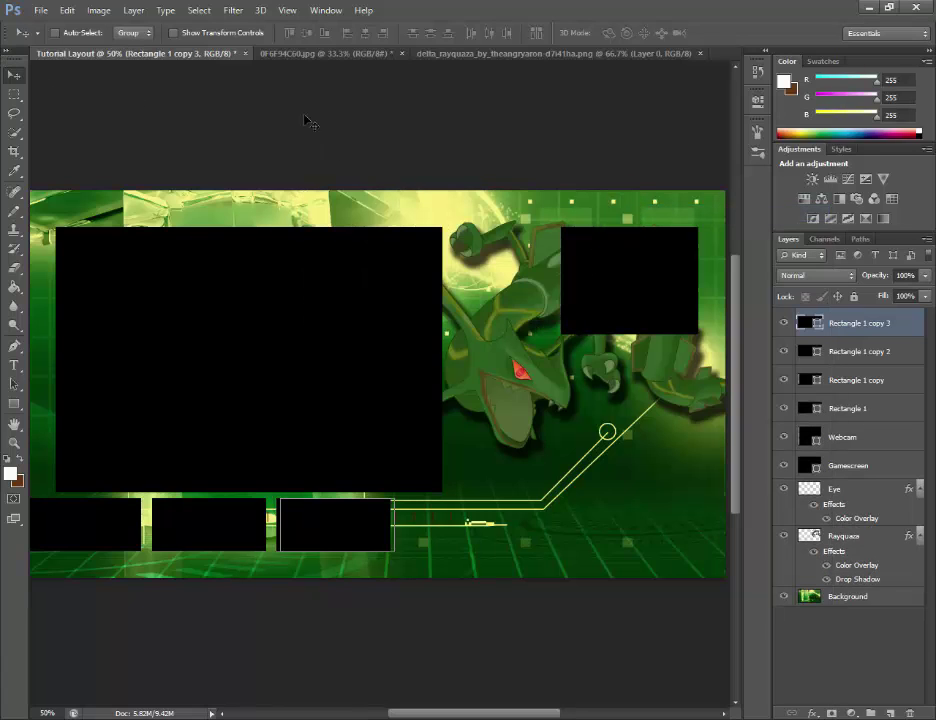
{"action": "key", "text": "shift+Right"}
{"action": "key", "text": "shift+Right"}
{"action": "key", "text": "shift+Right"}
{"action": "key", "text": "shift+Right"}
{"action": "key", "text": "shift+Right"}
{"action": "key", "text": "shift+Right"}
{"action": "key", "text": "shift+Right"}
{"action": "key", "text": "shift+Right"}
{"action": "key", "text": "shift+Right"}
{"action": "key", "text": "shift+Right"}
{"action": "key", "text": "shift+Right"}
{"action": "key", "text": "shift+Right"}
{"action": "key", "text": "shift+Right"}
{"action": "key", "text": "shift+Right"}
{"action": "key", "text": "shift+Right"}
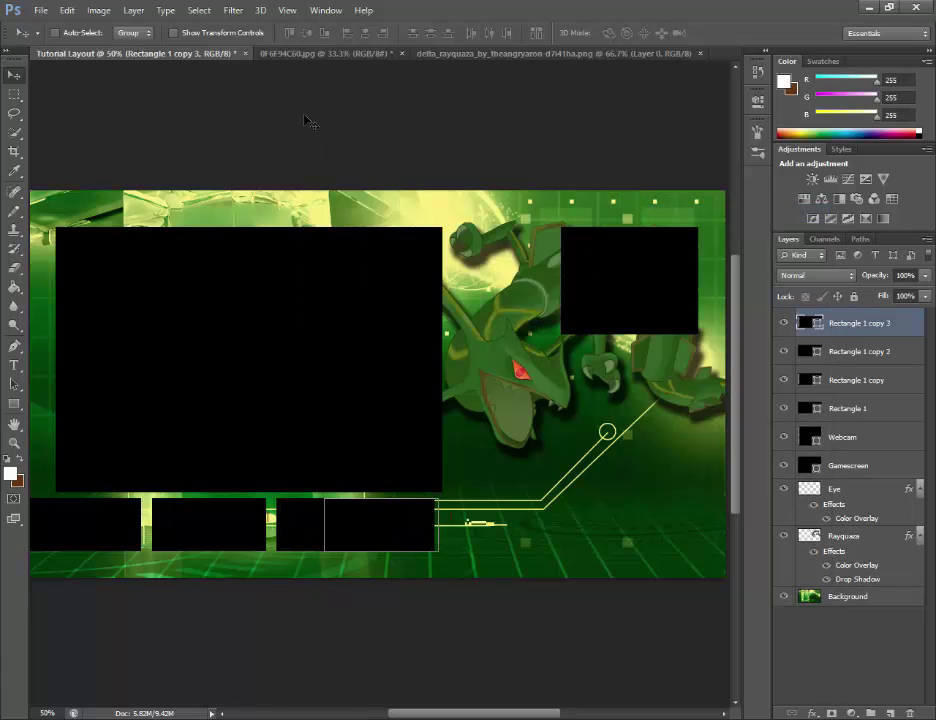
{"action": "key", "text": "shift+Right"}
{"action": "key", "text": "shift+Right"}
{"action": "key", "text": "shift+Right"}
{"action": "key", "text": "shift+Right"}
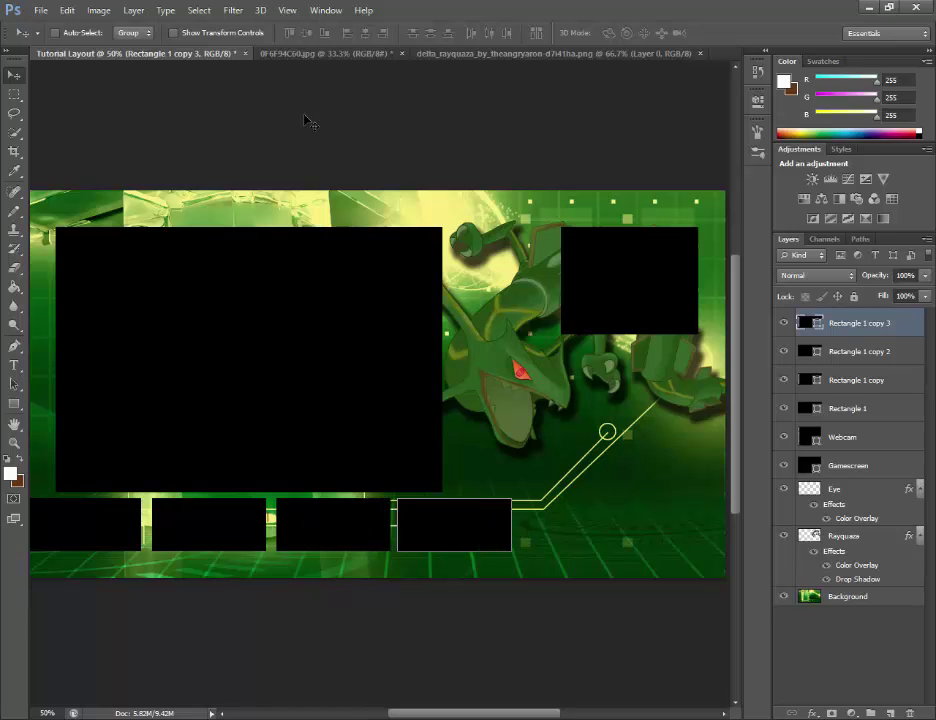
{"action": "key", "text": "shift+Right"}
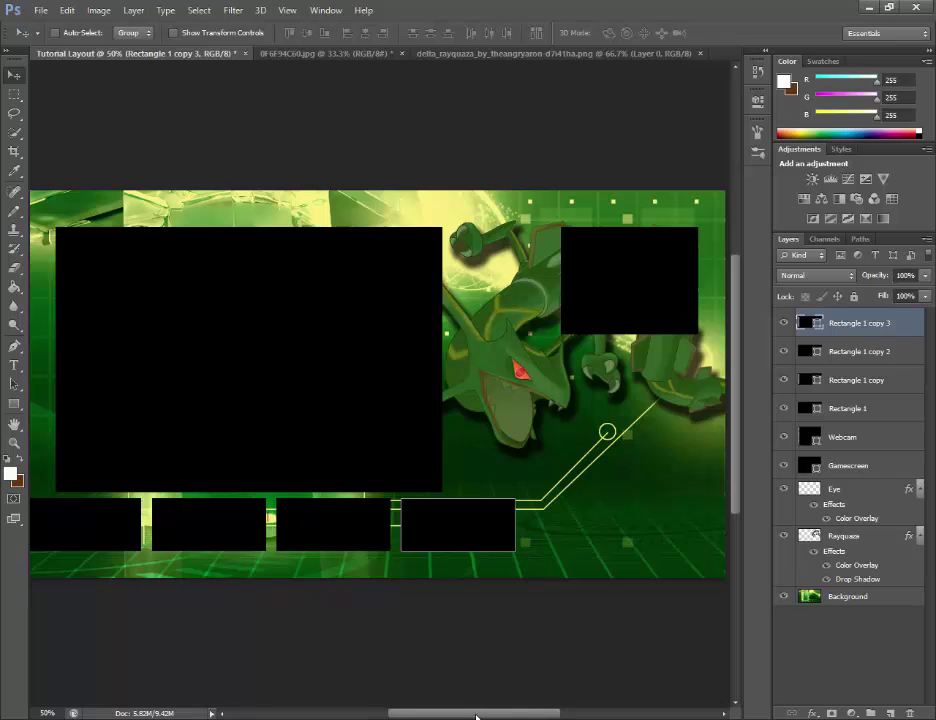
Duplicate the fourth small rectangle and move the copy right to form a fifth box with a matching gap.
{"action": "mouse_move", "coordinate": [476, 716]}
{"action": "left_mouse_down"}
{"action": "mouse_move", "coordinate": [437, 712]}
{"action": "mouse_move", "coordinate": [471, 715]}
{"action": "left_mouse_up"}
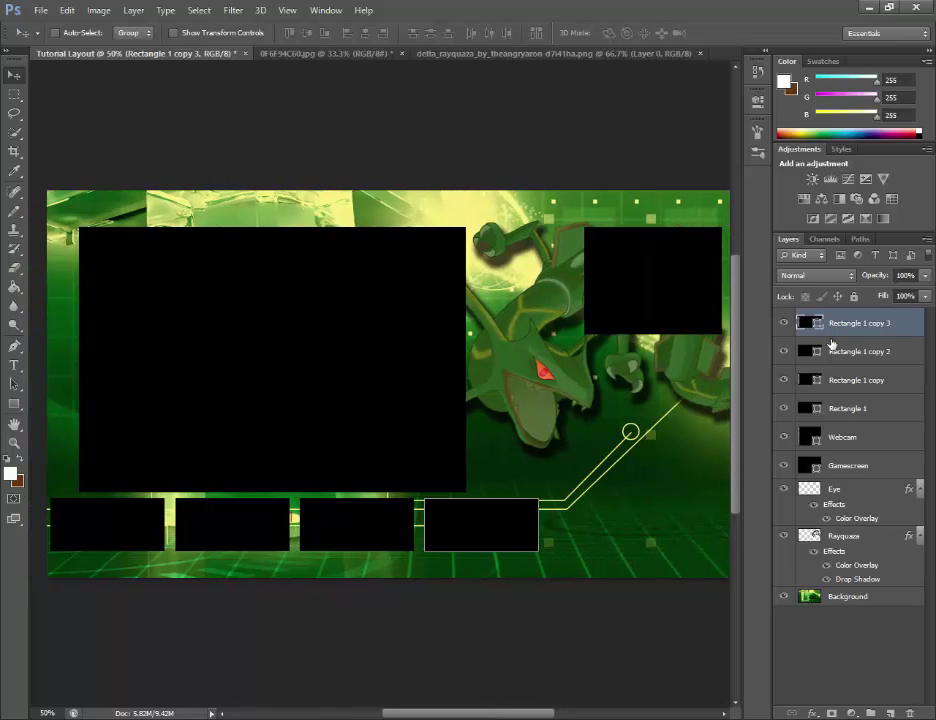
{"action": "right_click", "coordinate": [837, 326]}
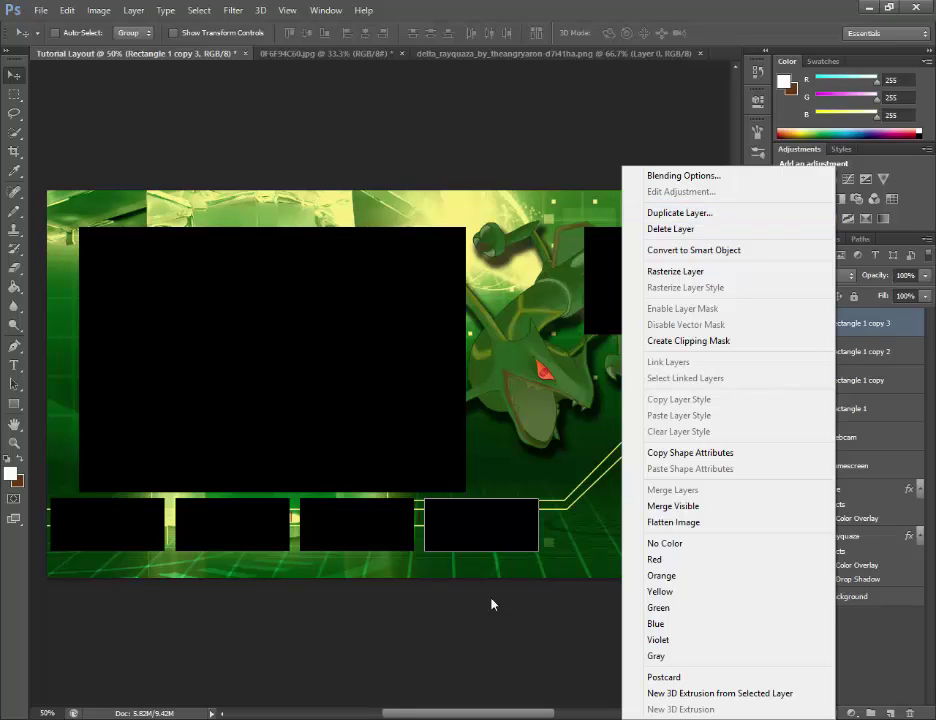
{"action": "left_click", "coordinate": [661, 214]}
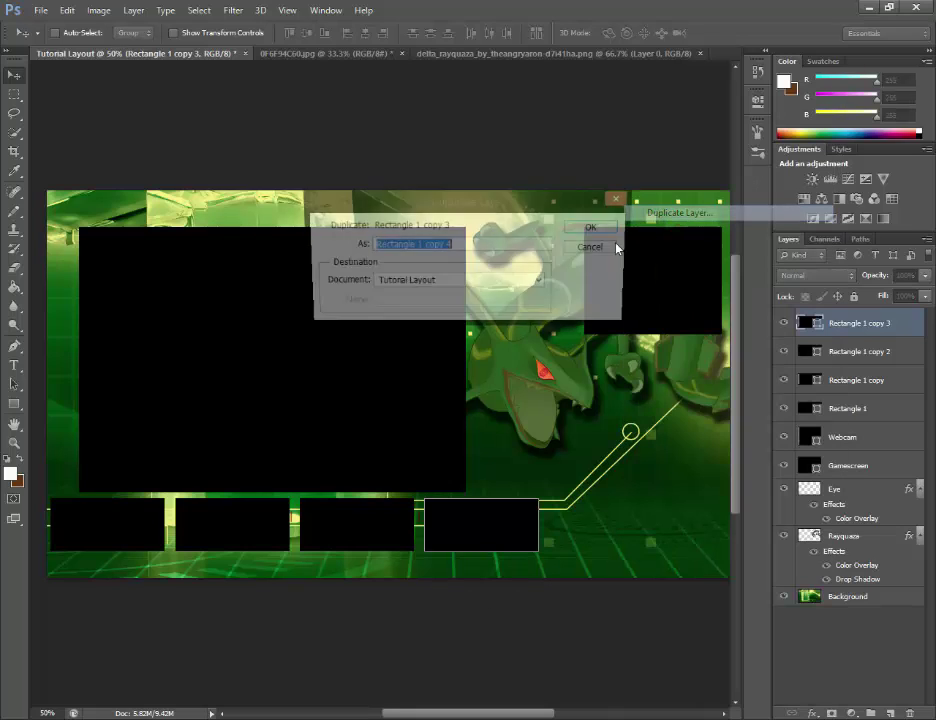
{"action": "left_click", "coordinate": [595, 227]}
{"action": "key", "text": "shift+Right"}
{"action": "key", "text": "shift+Right"}
{"action": "key", "text": "shift+Right"}
{"action": "key", "text": "shift+Right"}
{"action": "key", "text": "shift+Right"}
{"action": "key", "text": "shift+Right"}
{"action": "key", "text": "shift+Right"}
{"action": "key", "text": "shift+Right"}
{"action": "key", "text": "shift+Right"}
{"action": "key", "text": "shift+Right"}
{"action": "key", "text": "shift+Right"}
{"action": "key", "text": "shift+Right"}
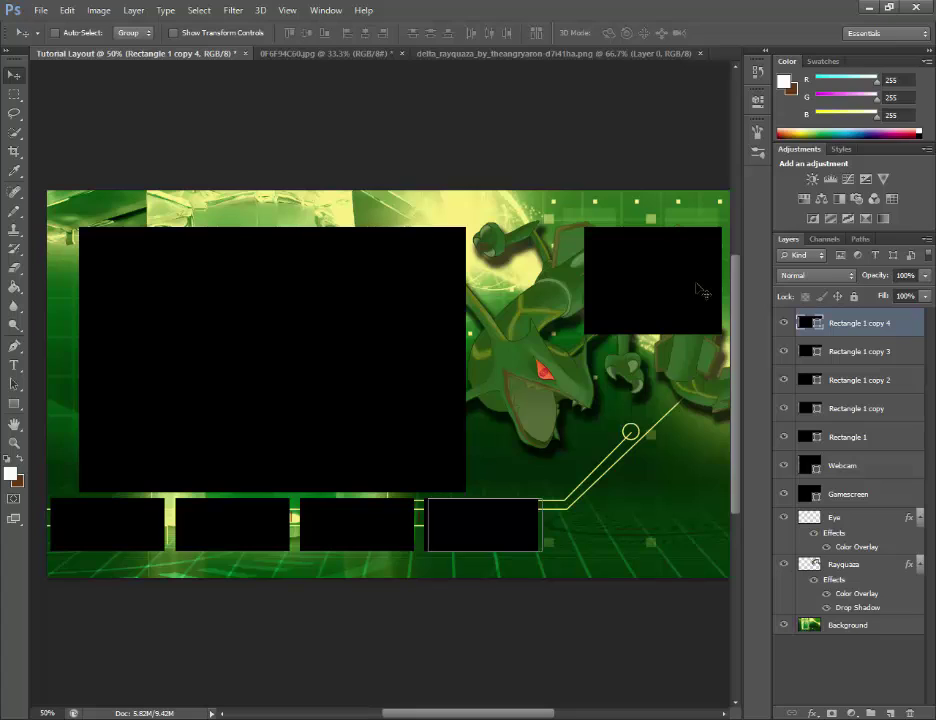
{"action": "key", "text": "shift+Right"}
{"action": "key", "text": "shift+Right"}
{"action": "key", "text": "shift+Right"}
{"action": "key", "text": "shift+Right"}
{"action": "key", "text": "shift+Right"}
{"action": "key", "text": "shift+Right"}
{"action": "key", "text": "shift+Right"}
{"action": "key", "text": "shift+Right"}
{"action": "key", "text": "shift+Right"}
{"action": "key", "text": "shift+Right"}
{"action": "key", "text": "shift+Right"}
{"action": "key", "text": "shift+Right"}
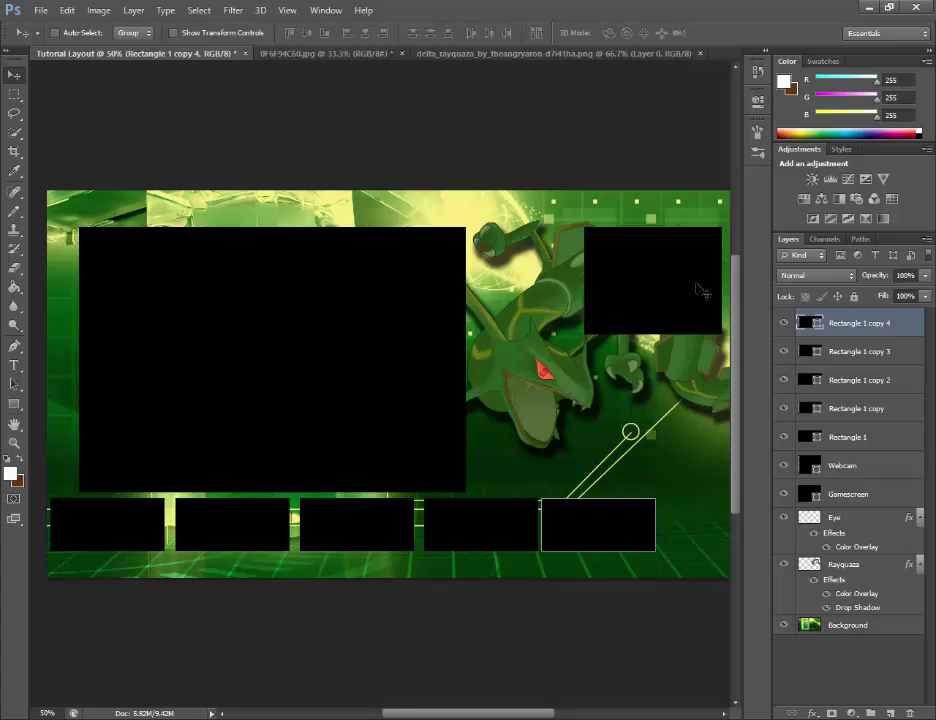
{"action": "key", "text": "Right"}
{"action": "key", "text": "Right"}
{"action": "key", "text": "Right"}
{"action": "key", "text": "Right"}
{"action": "key", "text": "Right"}
{"action": "key", "text": "Right"}
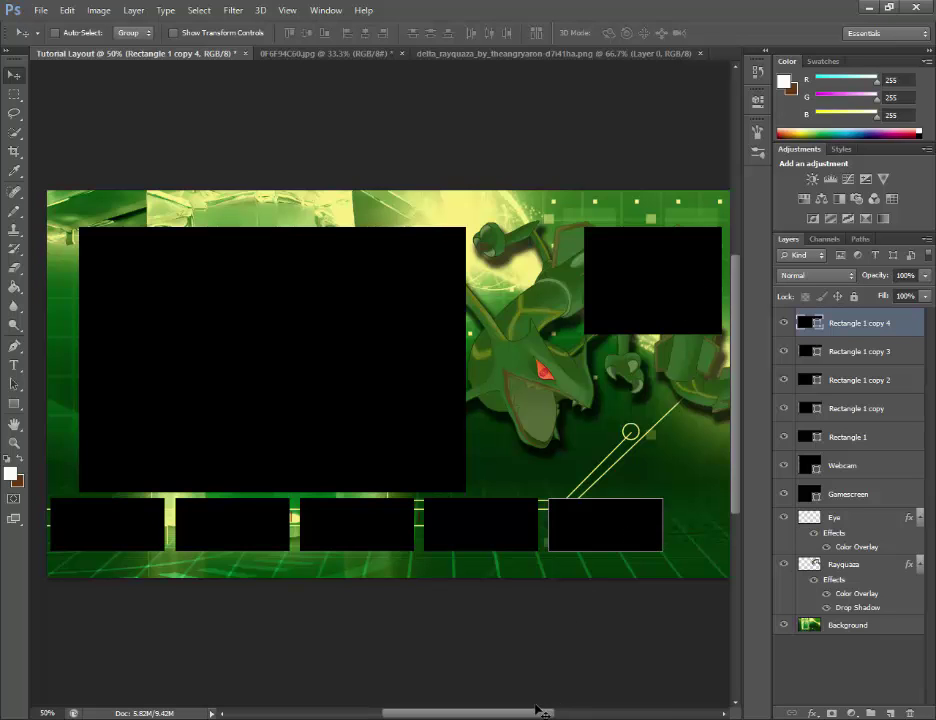
Check the row of small rectangles against the canvas width, and delete all five of them.
{"action": "scroll", "coordinate": [558, 703], "scroll_direction": "right", "scroll_amount": 3}
{"action": "scroll", "coordinate": [531, 702], "scroll_direction": "left", "scroll_amount": 5}
{"action": "scroll", "coordinate": [481, 702], "scroll_direction": "right", "scroll_amount": 5}
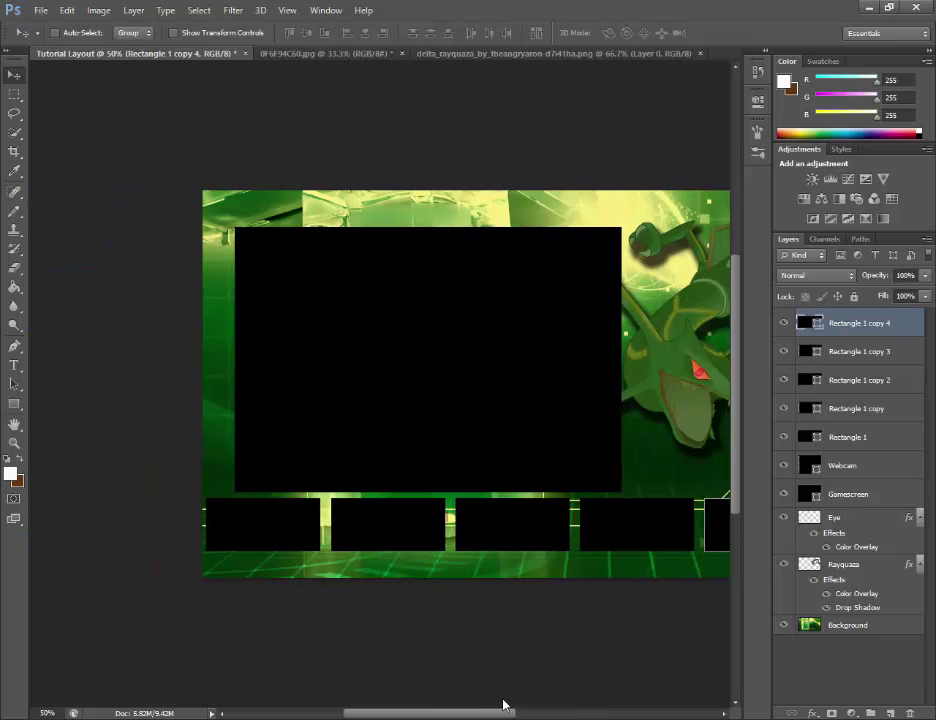
{"action": "scroll", "coordinate": [538, 705], "scroll_direction": "left", "scroll_amount": 1}
{"action": "scroll", "coordinate": [529, 704], "scroll_direction": "right", "scroll_amount": 4}
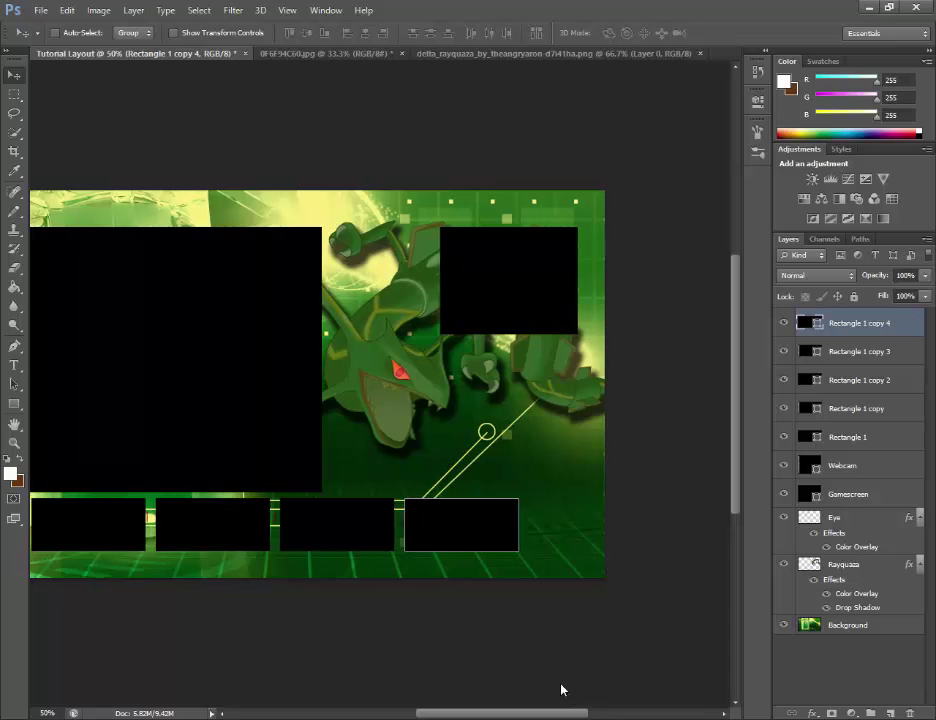
{"action": "scroll", "coordinate": [562, 690], "scroll_direction": "left", "scroll_amount": 5}
{"action": "scroll", "coordinate": [524, 680], "scroll_direction": "left", "scroll_amount": 1}
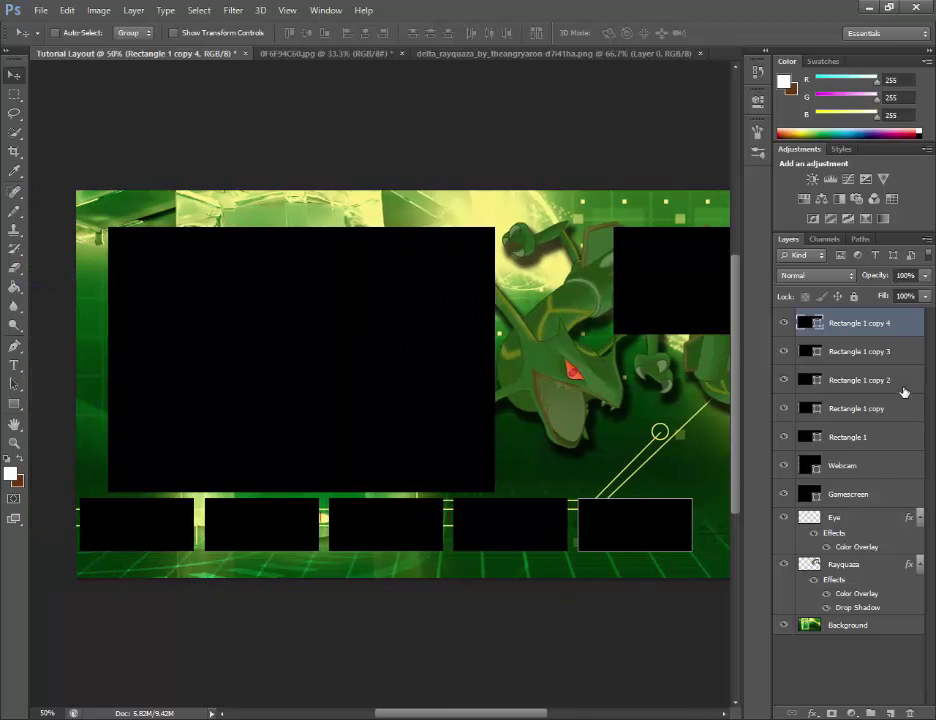
{"action": "key", "text": "Delete"}
{"action": "key", "text": "Delete"}
{"action": "key", "text": "Delete"}
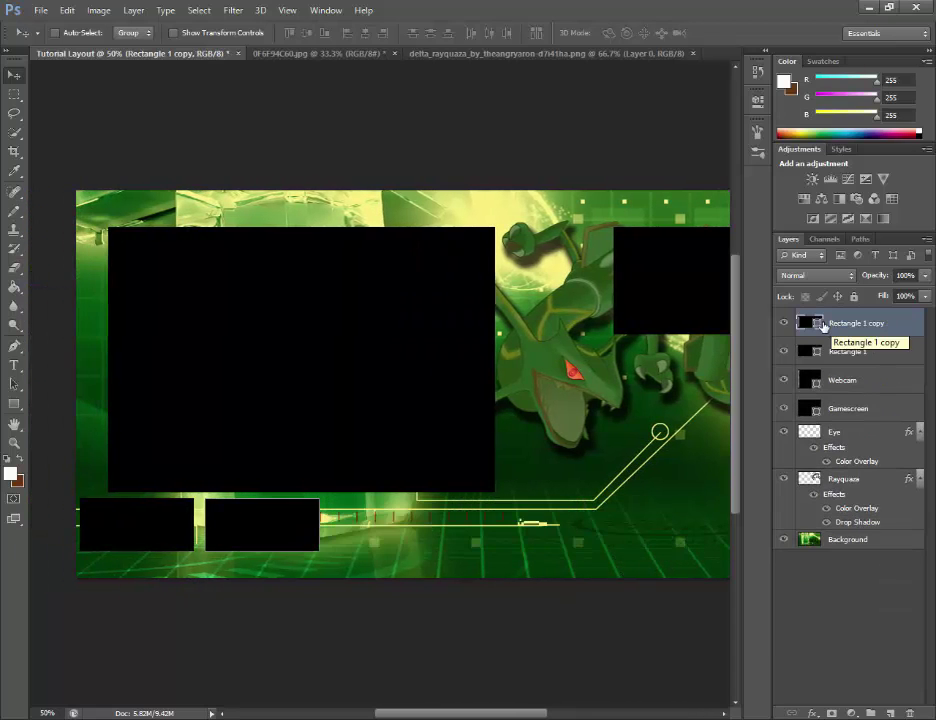
{"action": "key", "text": "Delete"}
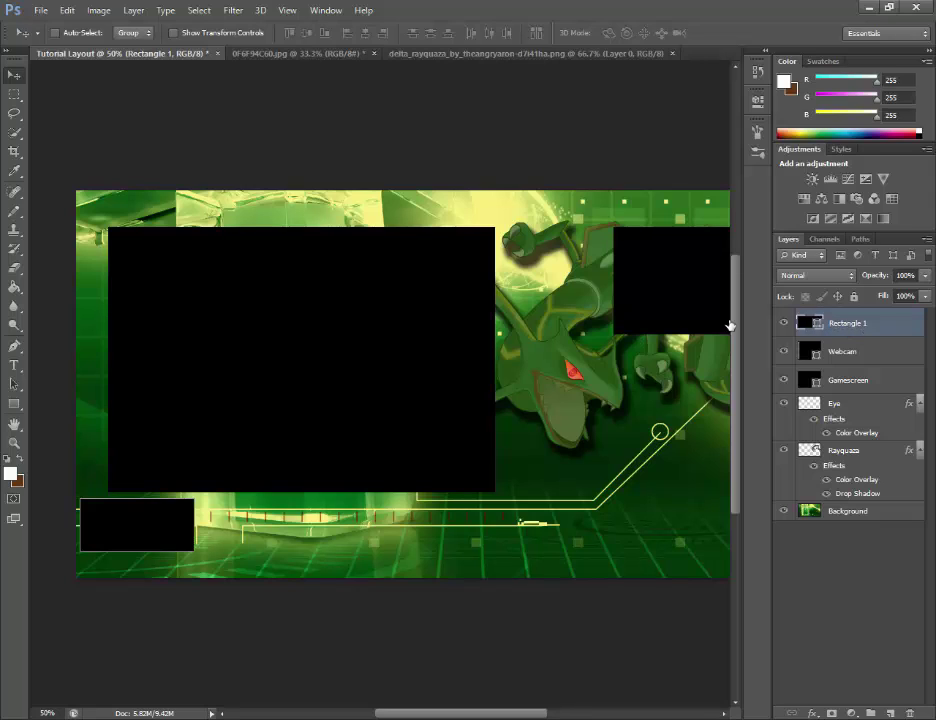
{"action": "key", "text": "Delete"}
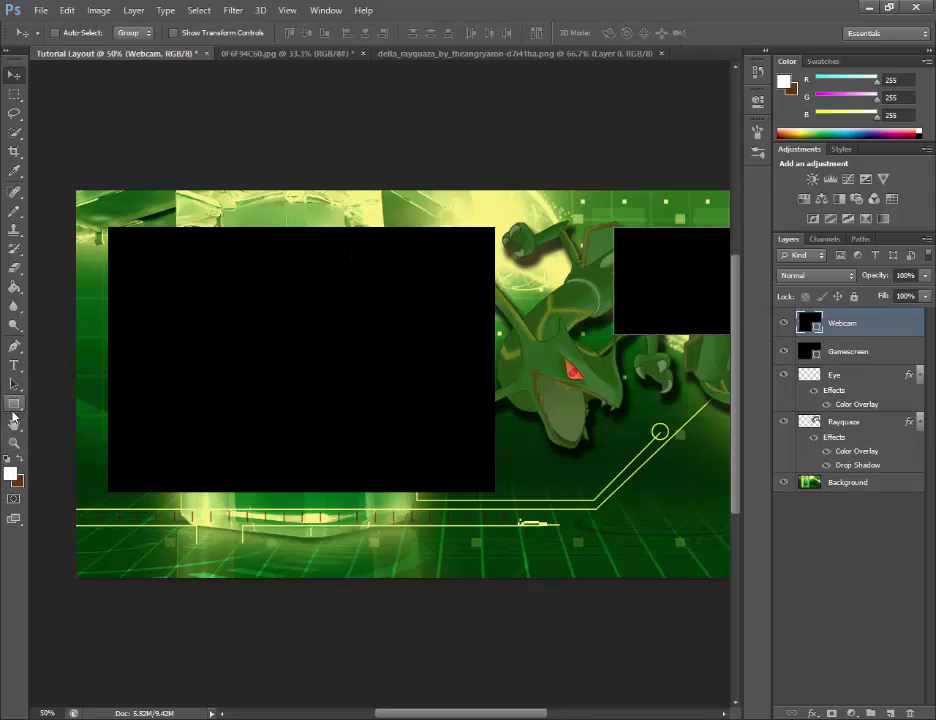
Draw a smaller rectangle at the canvas's lower-left corner and shift it right until it sits just inside the canvas edge.
{"action": "left_click", "coordinate": [13, 406]}
{"action": "left_click_drag", "start_coordinate": [70, 506], "coordinate": [152, 553]}
{"action": "left_click", "coordinate": [12, 76]}
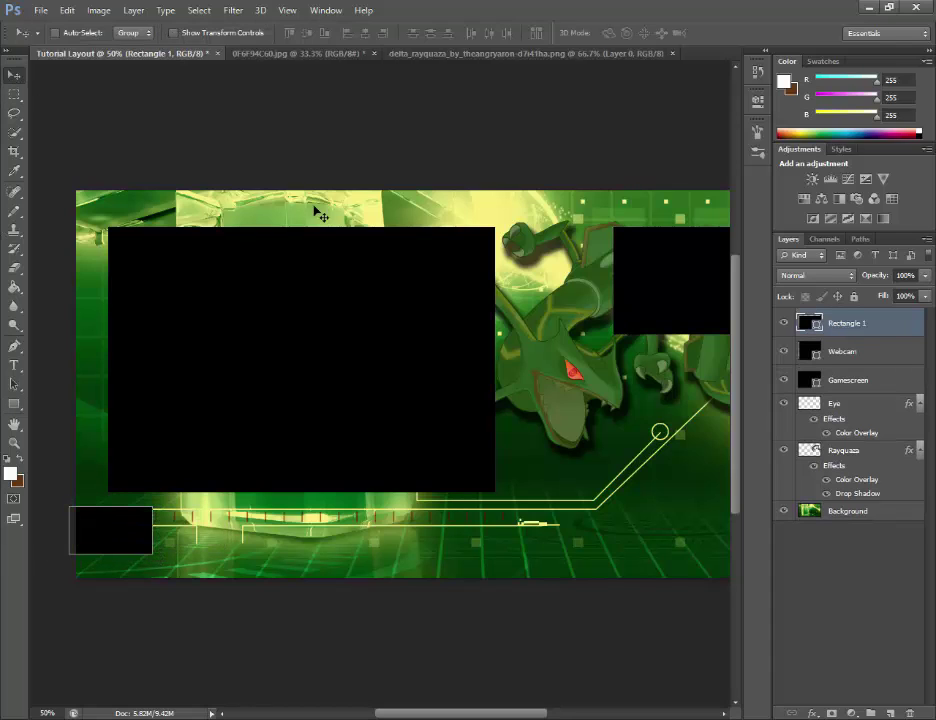
{"action": "key", "text": "Right"}
{"action": "key", "text": "Right"}
{"action": "key", "text": "Right"}
{"action": "key", "text": "Right"}
{"action": "key", "text": "Right"}
{"action": "key", "text": "Right"}
{"action": "key", "text": "Right"}
{"action": "key", "text": "Right"}
{"action": "key", "text": "Right"}
{"action": "key", "text": "Right"}
{"action": "key", "text": "Right"}
{"action": "key", "text": "Right"}
{"action": "key", "text": "Right"}
{"action": "key", "text": "Right"}
{"action": "key", "text": "Right"}
{"action": "key", "text": "Right"}
{"action": "key", "text": "Right"}
{"action": "key", "text": "Right"}
{"action": "key", "text": "Right"}
{"action": "key", "text": "Right"}
{"action": "key", "text": "Right"}
{"action": "key", "text": "Right"}
{"action": "key", "text": "Right"}
{"action": "key", "text": "Right"}
{"action": "key", "text": "Right"}
{"action": "key", "text": "Right"}
{"action": "key", "text": "Right"}
{"action": "key", "text": "Right"}
{"action": "key", "text": "Right"}
{"action": "key", "text": "Right"}
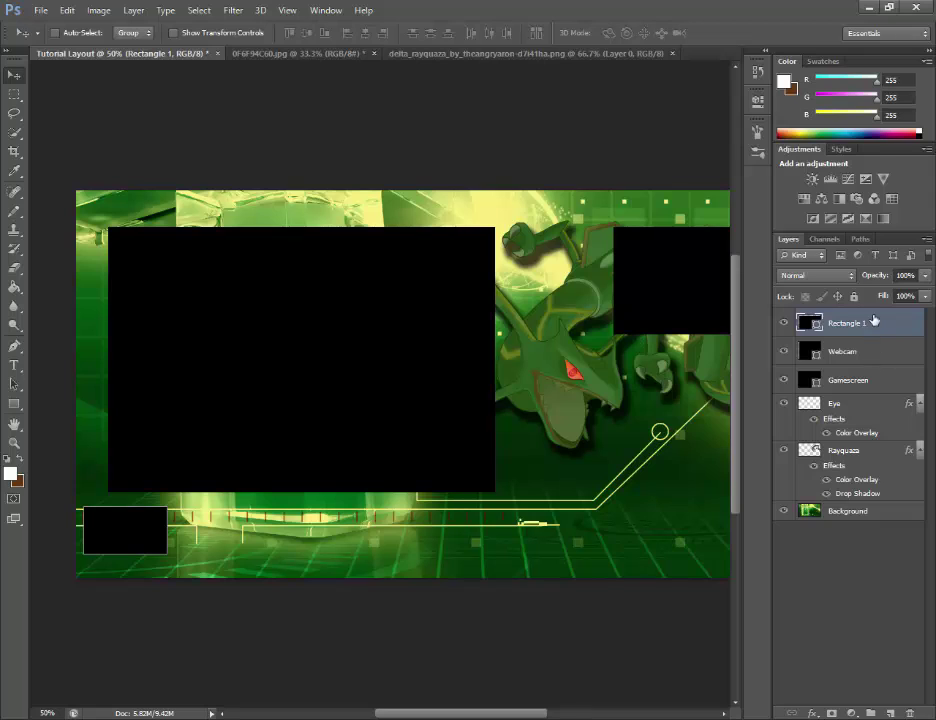
Duplicate the small rectangle at the canvas's lower-left corner and move the copy right to form a second box with a narrow gap.
{"action": "right_click", "coordinate": [815, 323]}
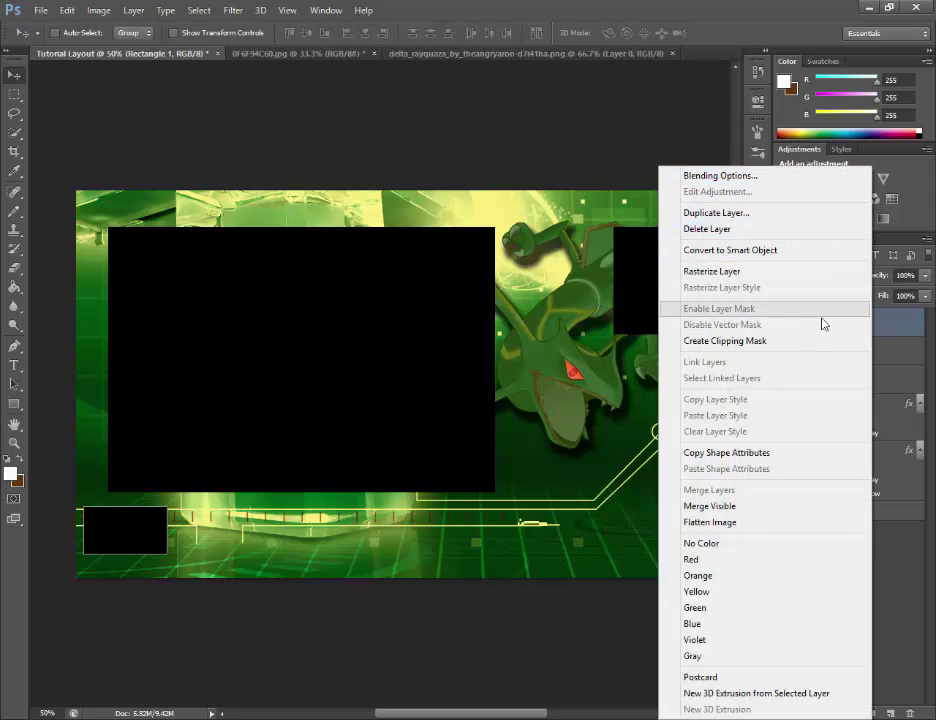
{"action": "left_click", "coordinate": [716, 212]}
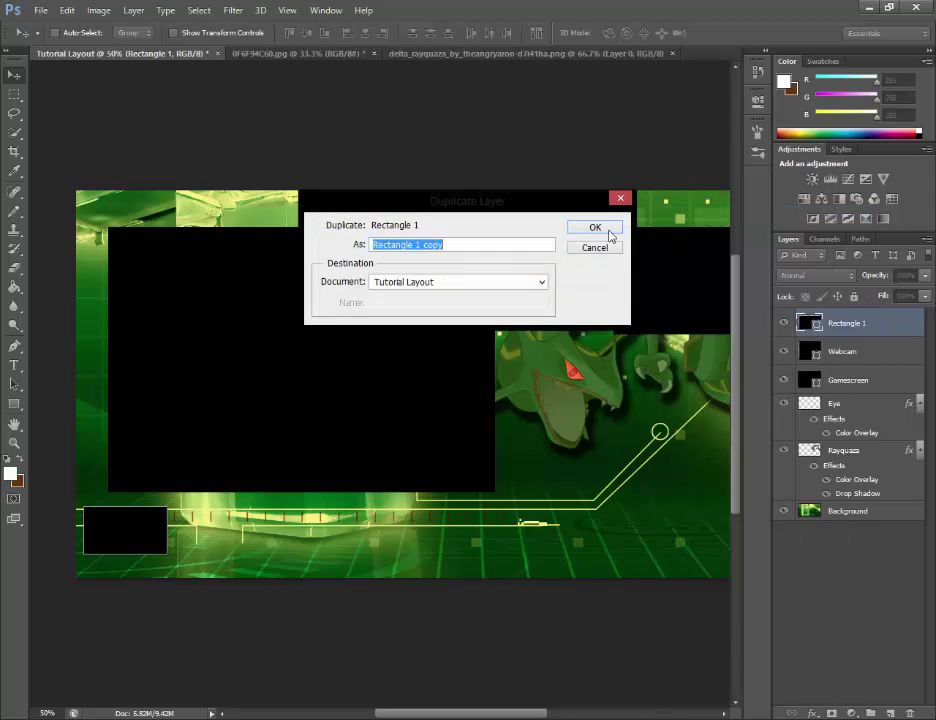
{"action": "left_click", "coordinate": [607, 232]}
{"action": "key", "text": "shift+Right"}
{"action": "key", "text": "shift+Right"}
{"action": "key", "text": "shift+Right"}
{"action": "key", "text": "shift+Right"}
{"action": "key", "text": "shift+Right"}
{"action": "key", "text": "shift+Right"}
{"action": "key", "text": "shift+Right"}
{"action": "key", "text": "shift+Right"}
{"action": "key", "text": "shift+Right"}
{"action": "key", "text": "shift+Right"}
{"action": "key", "text": "shift+Right"}
{"action": "key", "text": "shift+Right"}
{"action": "key", "text": "shift+Right"}
{"action": "key", "text": "shift+Right"}
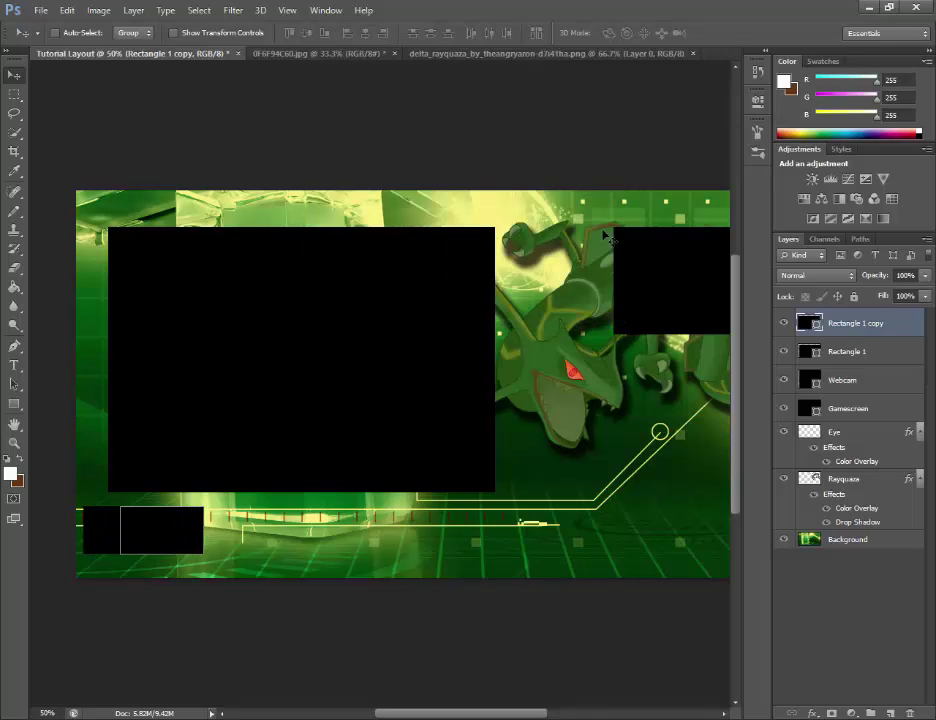
{"action": "key", "text": "shift+Right"}
{"action": "key", "text": "shift+Right"}
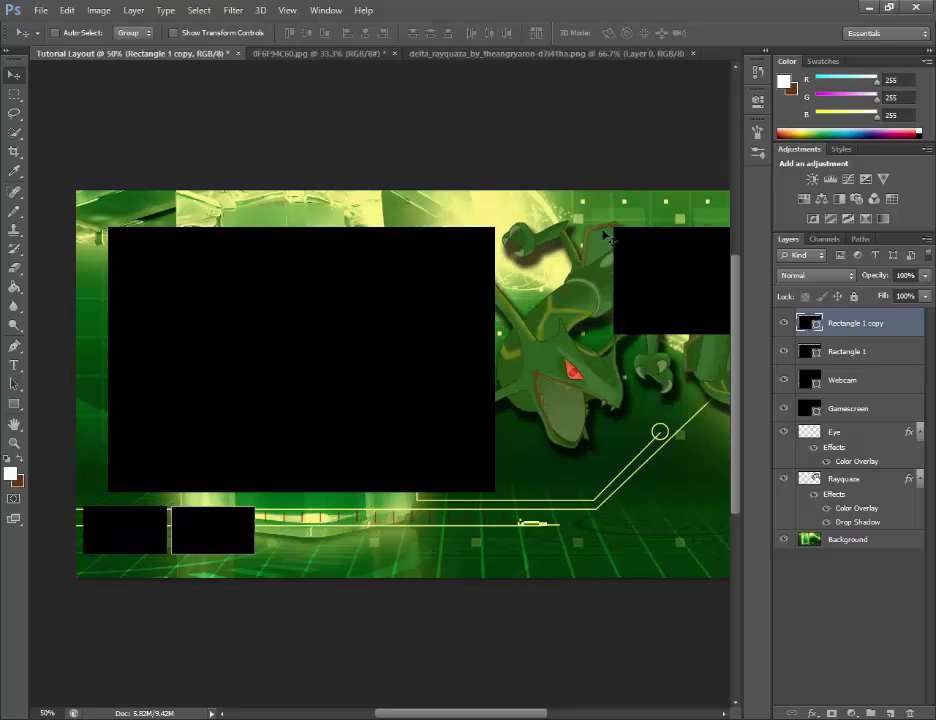
{"action": "key", "text": "shift+Right"}
{"action": "key", "text": "shift+Left"}
{"action": "key", "text": "shift+Right"}
{"action": "key", "text": "shift+Left"}
{"action": "key", "text": "shift+Right"}
{"action": "key", "text": "shift+Right"}
Duplicate the second small rectangle and move the copy right to form a third box, fine-tuning its position to match the gap.
{"action": "right_click", "coordinate": [826, 335]}
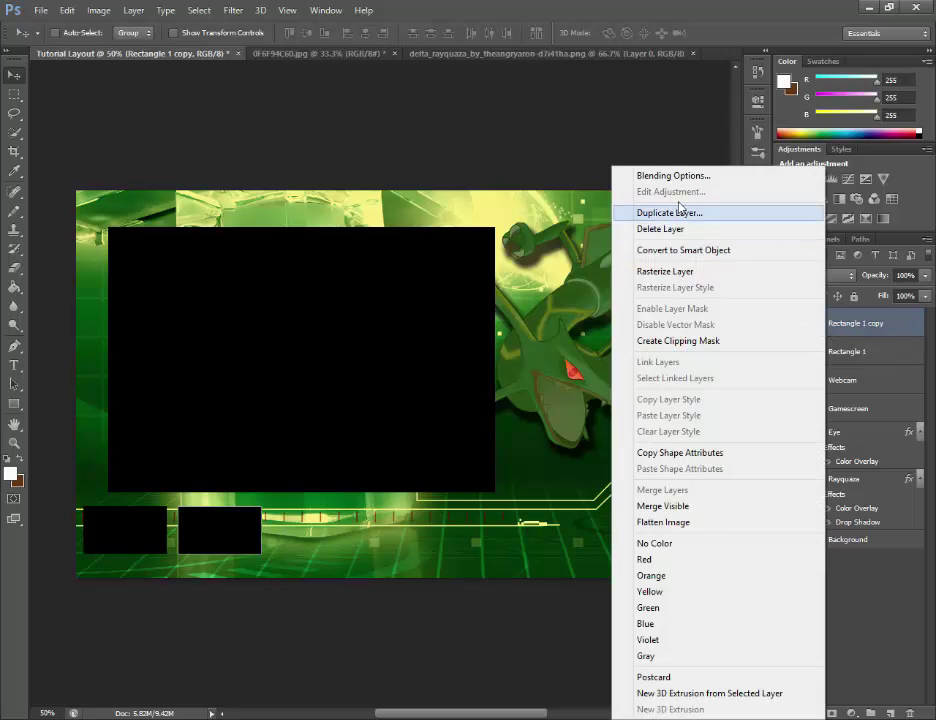
{"action": "left_click", "coordinate": [689, 213]}
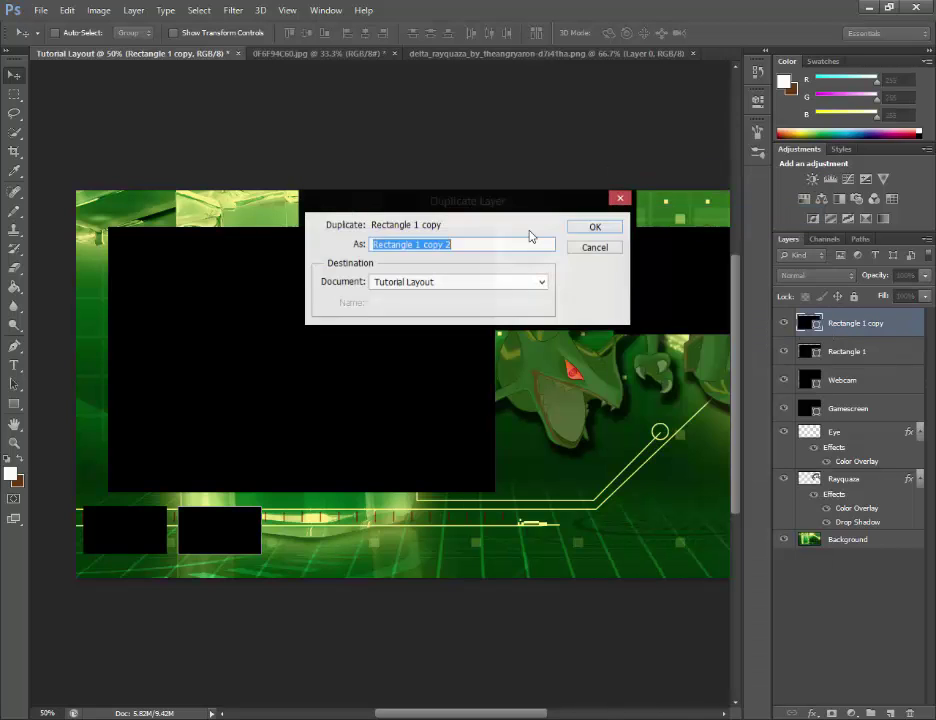
{"action": "left_click", "coordinate": [595, 226]}
{"action": "key", "text": "shift+Right"}
{"action": "key", "text": "shift+Right"}
{"action": "key", "text": "shift+Right"}
{"action": "key", "text": "shift+Right"}
{"action": "key", "text": "shift+Right"}
{"action": "key", "text": "shift+Right"}
{"action": "key", "text": "shift+Right"}
{"action": "key", "text": "shift+Right"}
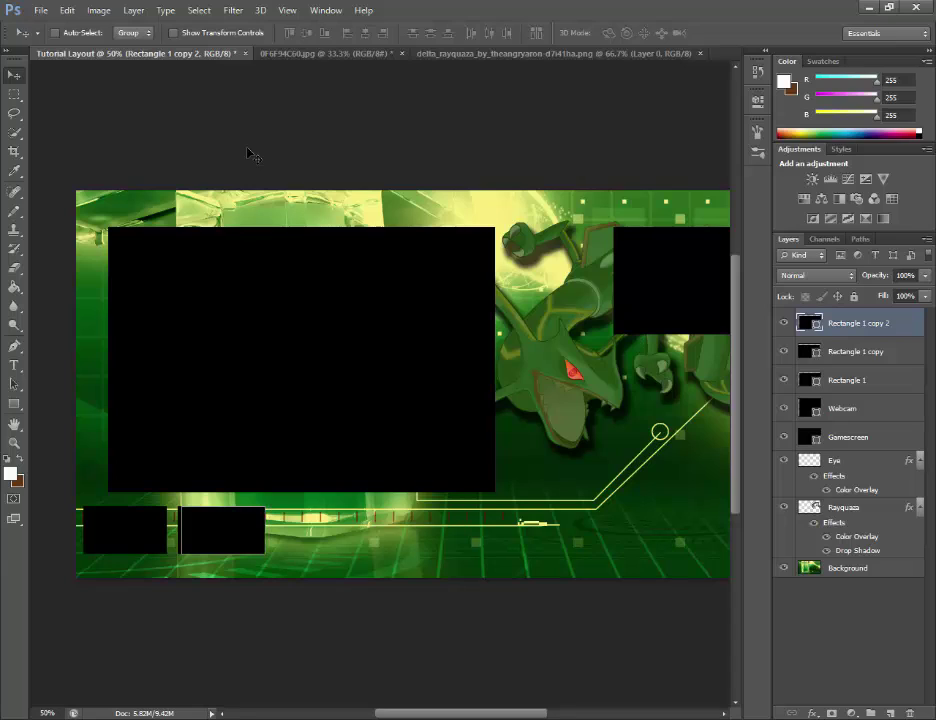
{"action": "key", "text": "shift+Right"}
{"action": "key", "text": "shift+Right"}
{"action": "key", "text": "shift+Right"}
{"action": "key", "text": "shift+Right"}
{"action": "key", "text": "shift+Right"}
{"action": "key", "text": "shift+Right"}
{"action": "key", "text": "shift+Right"}
{"action": "key", "text": "shift+Right"}
{"action": "key", "text": "shift+Right"}
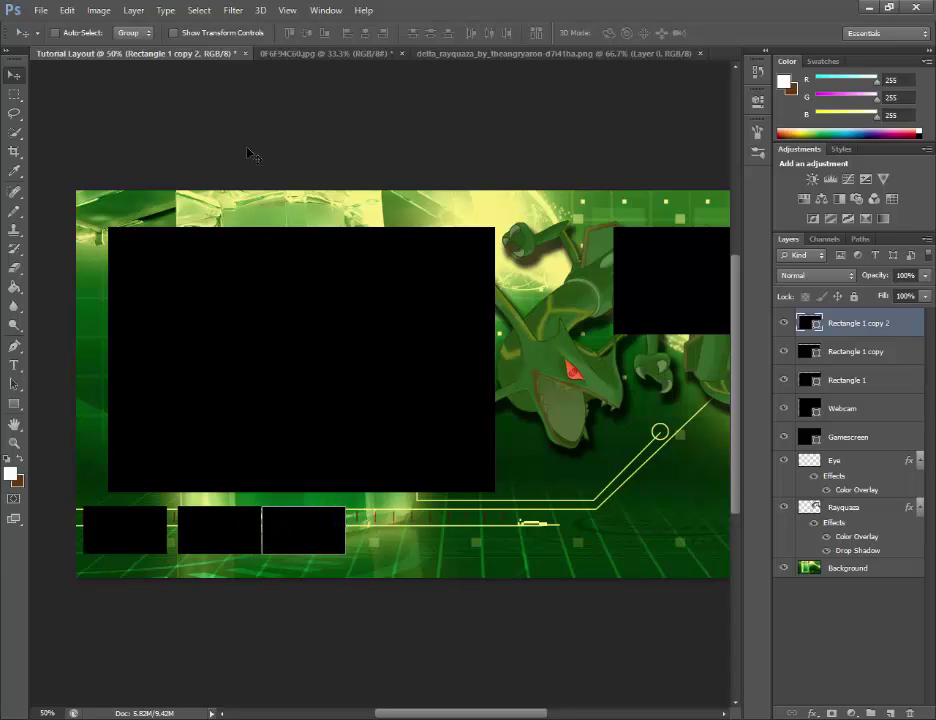
{"action": "key", "text": "shift+Right"}
{"action": "key", "text": "shift+Right"}
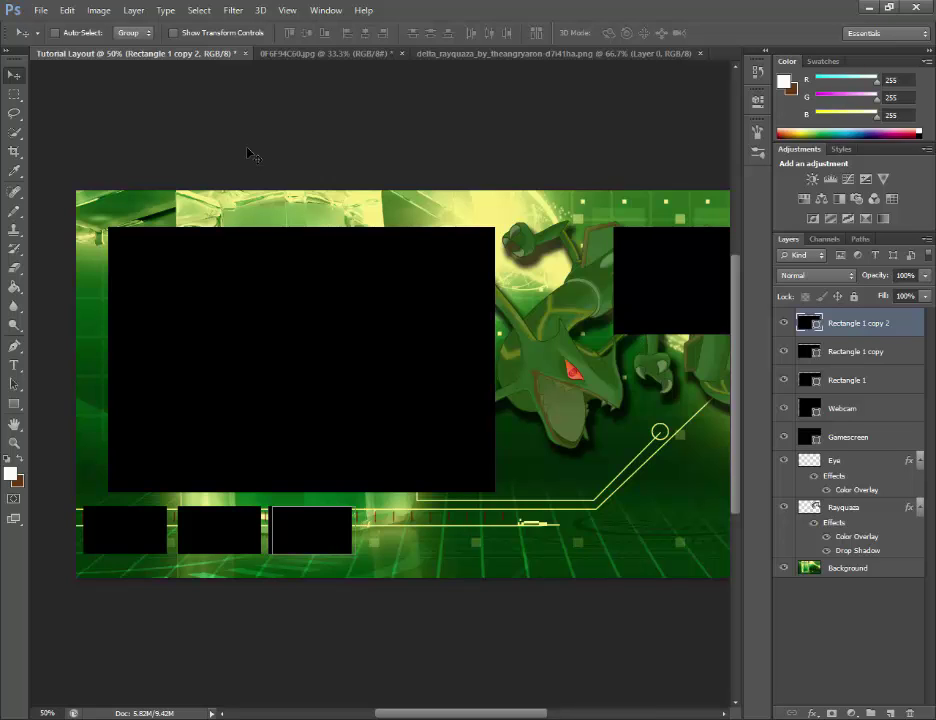
{"action": "key", "text": "Right"}
{"action": "key", "text": "Right"}
{"action": "key", "text": "Right"}
Duplicate the third small rectangle and shift the copy right into a fourth box with the same gap.
{"action": "right_click", "coordinate": [856, 322]}
{"action": "left_click", "coordinate": [705, 214]}
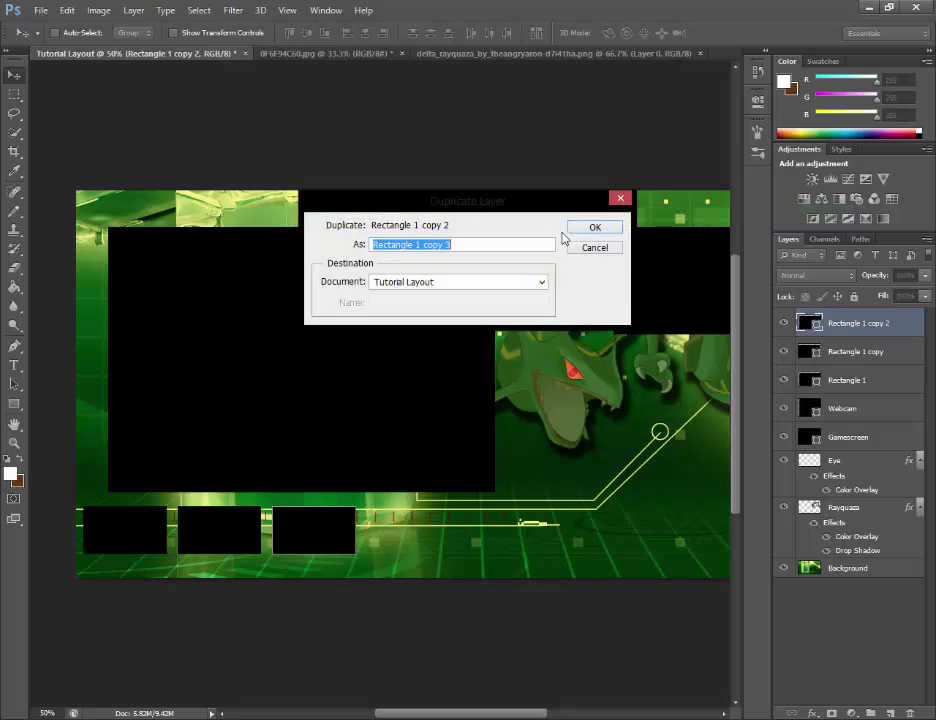
{"action": "left_click", "coordinate": [595, 228]}
{"action": "key", "text": "shift+Right"}
{"action": "key", "text": "shift+Right"}
{"action": "key", "text": "shift+Right"}
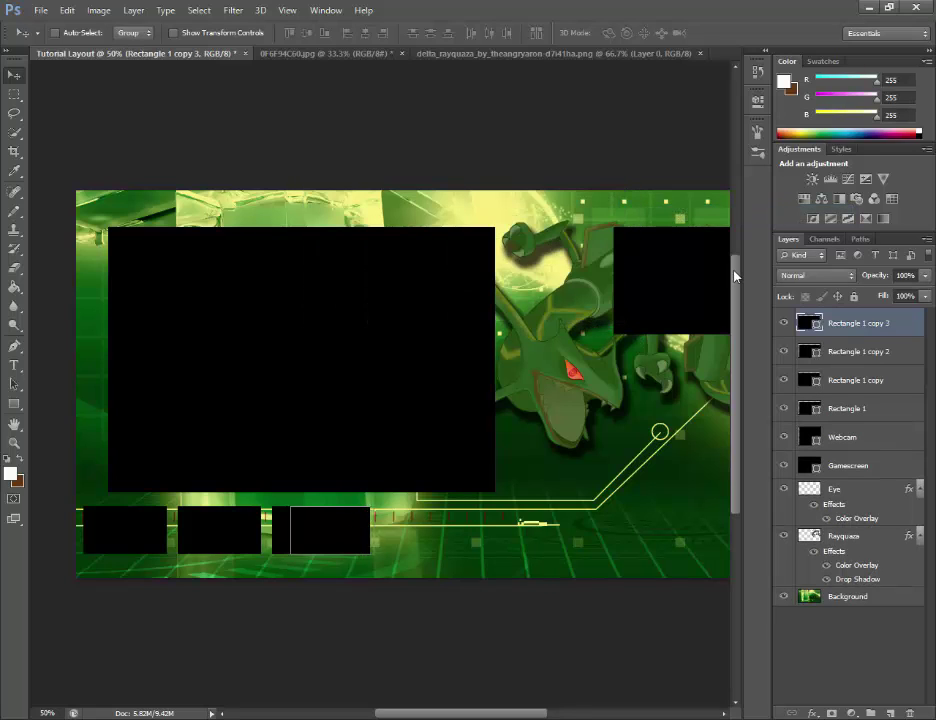
{"action": "key", "text": "shift+Right"}
{"action": "key", "text": "shift+Right"}
{"action": "key", "text": "shift+Right"}
{"action": "key", "text": "shift+Right"}
{"action": "key", "text": "shift+Right"}
{"action": "key", "text": "shift+Right"}
{"action": "key", "text": "shift+Right"}
{"action": "key", "text": "shift+Right"}
{"action": "key", "text": "shift+Right"}
{"action": "key", "text": "shift+Right"}
{"action": "key", "text": "shift+Right"}
{"action": "key", "text": "shift+Right"}
{"action": "key", "text": "shift+Right"}
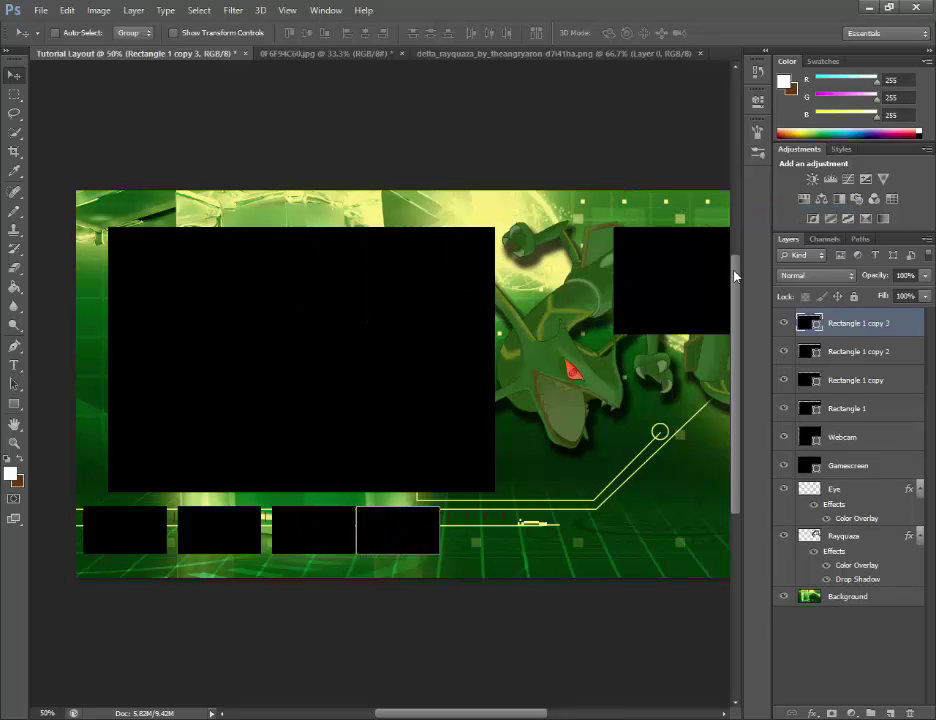
{"action": "key", "text": "shift+Right"}
{"action": "key", "text": "shift+Right"}
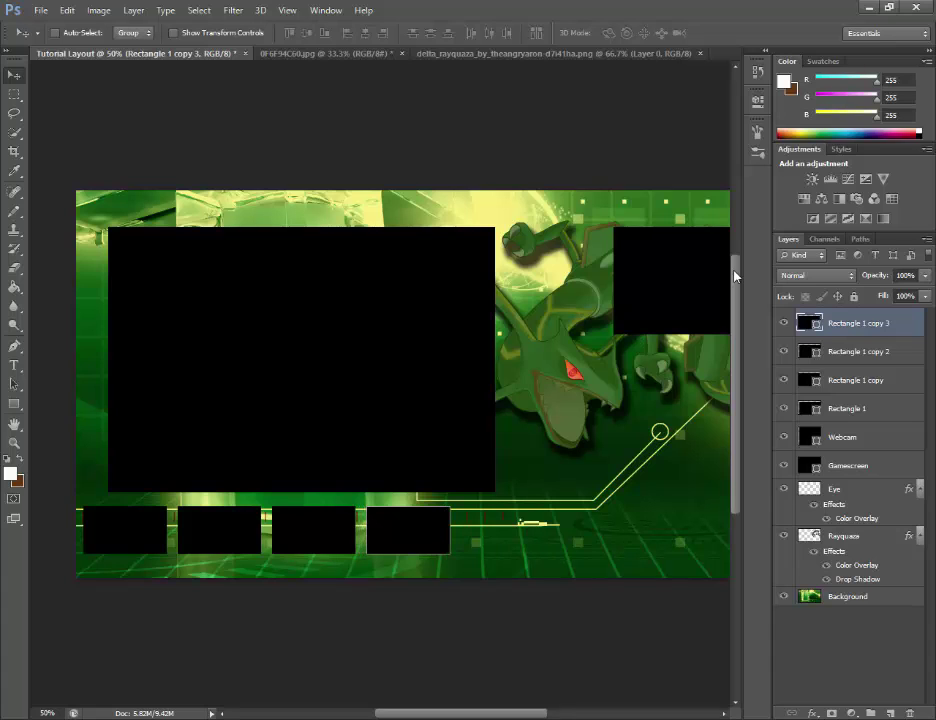
Duplicate the fourth small rectangle and nudge the copy right into a fifth box with the same spacing.
{"action": "right_click", "coordinate": [827, 328]}
{"action": "left_click", "coordinate": [660, 214]}
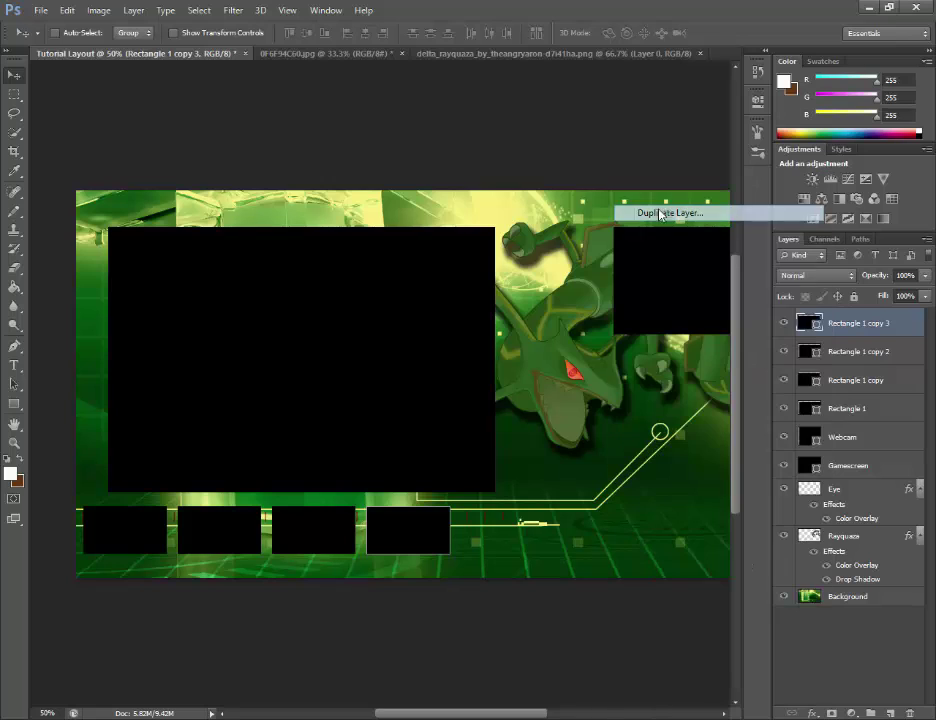
{"action": "left_click", "coordinate": [597, 233]}
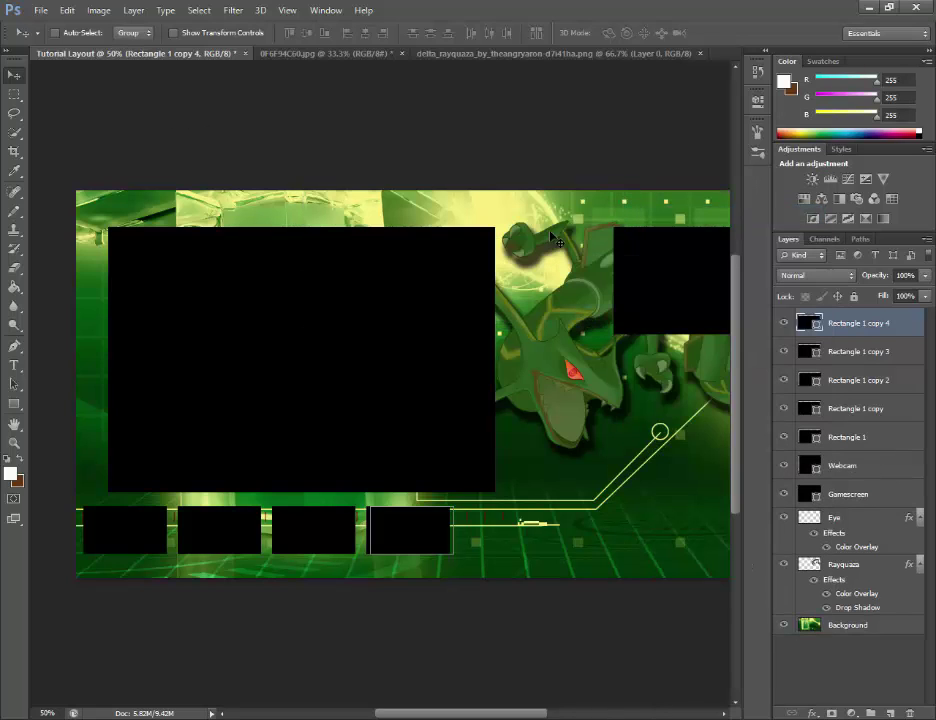
{"action": "key", "text": "shift+Right"}
{"action": "key", "text": "shift+Right"}
{"action": "key", "text": "shift+Right"}
{"action": "key", "text": "shift+Right"}
{"action": "key", "text": "shift+Right"}
{"action": "key", "text": "shift+Right"}
{"action": "key", "text": "shift+Right"}
{"action": "key", "text": "shift+Right"}
{"action": "key", "text": "shift+Right"}
{"action": "key", "text": "shift+Right"}
{"action": "key", "text": "shift+Right"}
{"action": "key", "text": "shift+Right"}
{"action": "key", "text": "shift+Right"}
{"action": "key", "text": "shift+Right"}
{"action": "key", "text": "shift+Right"}
{"action": "key", "text": "shift+Right"}
{"action": "key", "text": "shift+Right"}
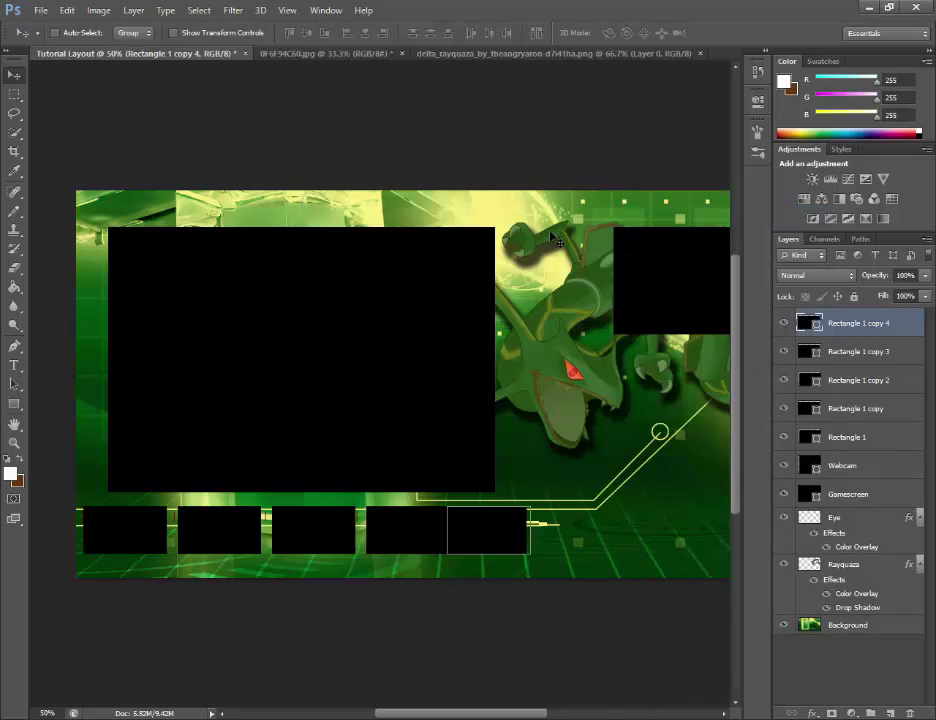
{"action": "key", "text": "Left"}
{"action": "key", "text": "Left"}
{"action": "key", "text": "Left"}
{"action": "key", "text": "Left"}
{"action": "key", "text": "Left"}
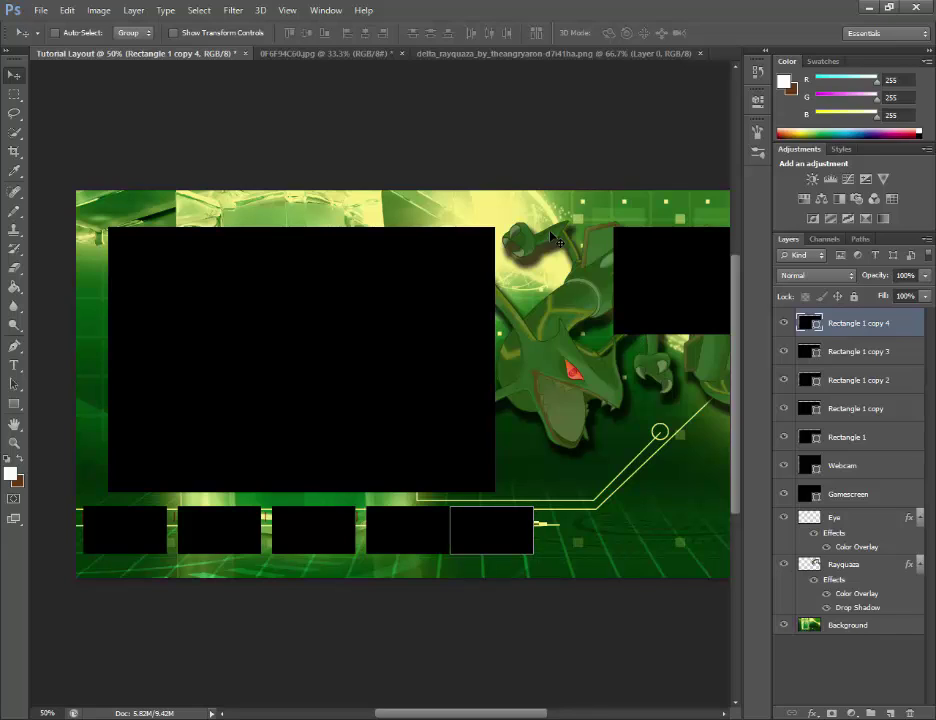
{"action": "key", "text": "Right"}
{"action": "key", "text": "Right"}
{"action": "key", "text": "Right"}
{"action": "key", "text": "Right"}
{"action": "key", "text": "Right"}
{"action": "key", "text": "Right"}
{"action": "key", "text": "Right"}
{"action": "key", "text": "Right"}
{"action": "key", "text": "Right"}
{"action": "key", "text": "Right"}
{"action": "key", "text": "Right"}
{"action": "key", "text": "Right"}
{"action": "key", "text": "Right"}
{"action": "key", "text": "Right"}
{"action": "key", "text": "Right"}
{"action": "key", "text": "Right"}
{"action": "key", "text": "Right"}
{"action": "key", "text": "Right"}
{"action": "key", "text": "Right"}
{"action": "key", "text": "Right"}
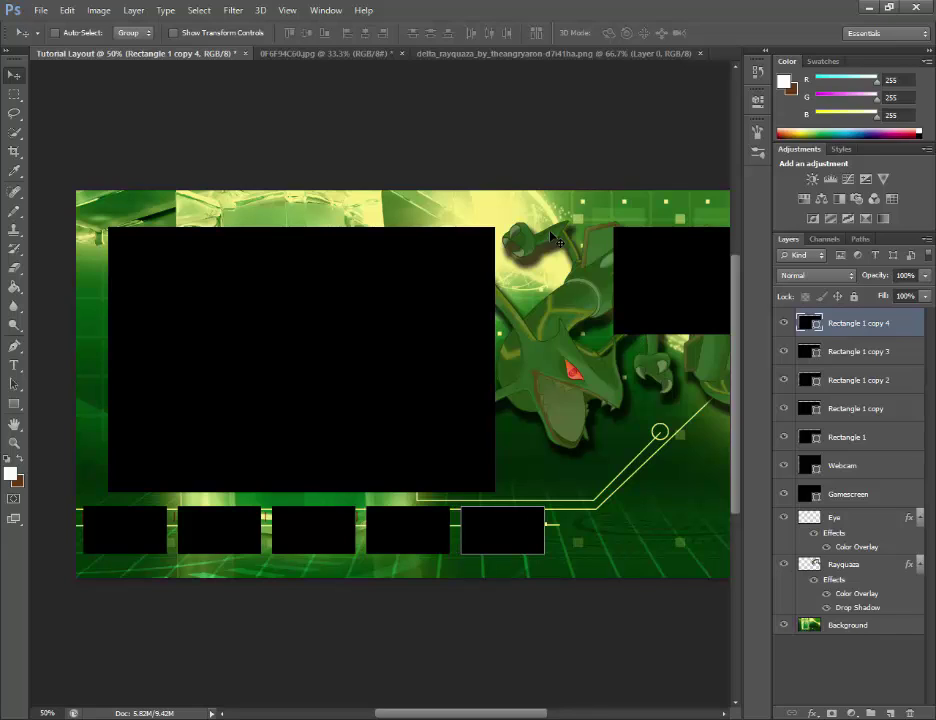
Duplicate the fifth small rectangle and move the copy right to form a sixth evenly spaced box.
{"action": "right_click", "coordinate": [848, 322]}
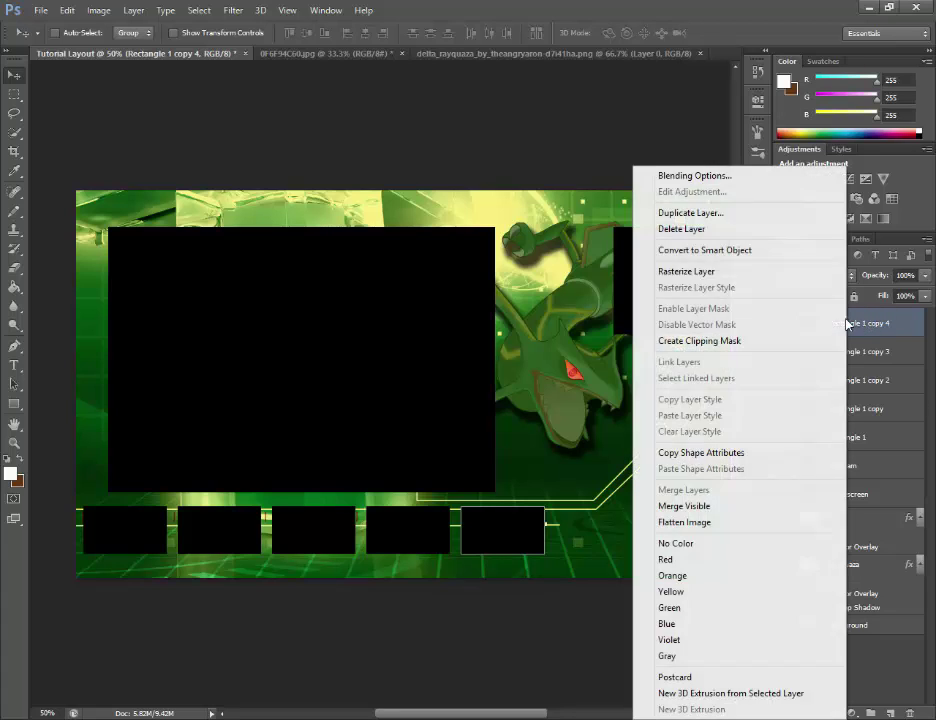
{"action": "left_click", "coordinate": [690, 213]}
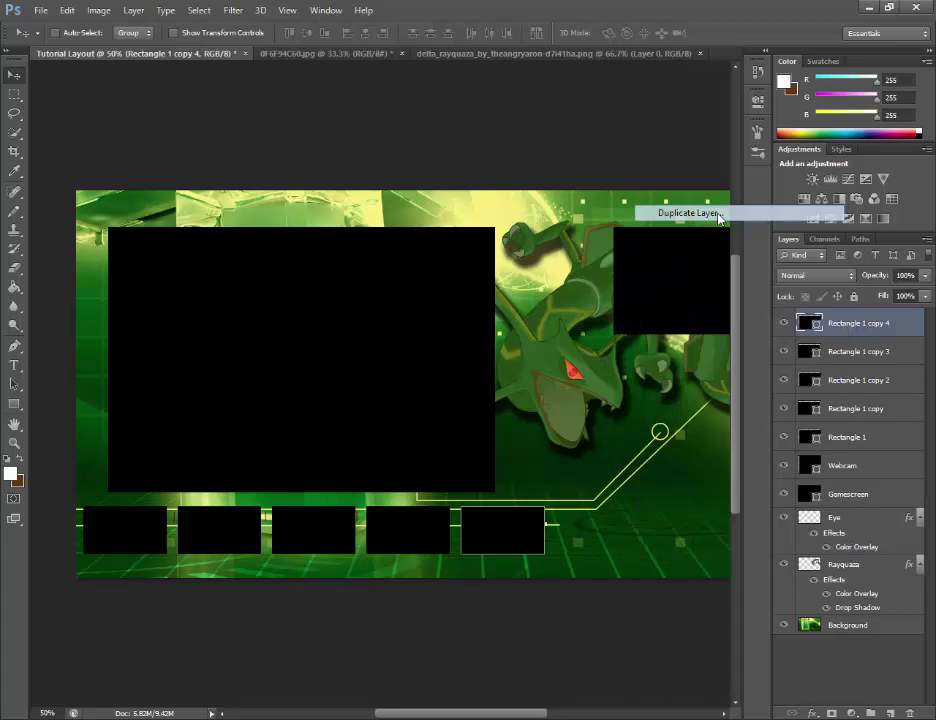
{"action": "left_click", "coordinate": [596, 227]}
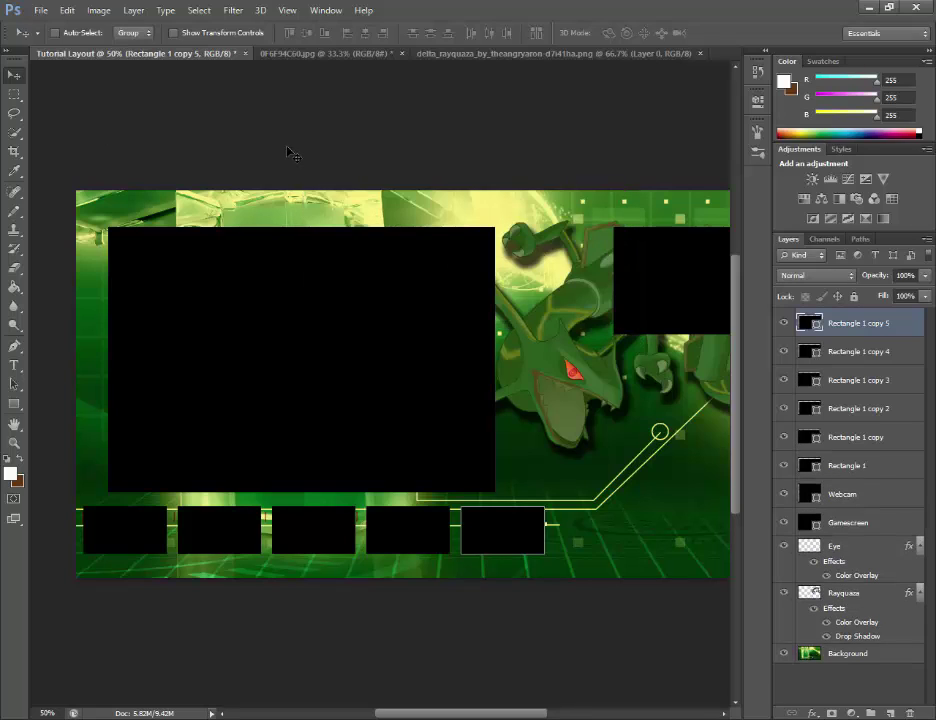
{"action": "key", "text": "shift+Right"}
{"action": "key", "text": "shift+Right"}
{"action": "key", "text": "shift+Right"}
{"action": "key", "text": "shift+Right"}
{"action": "key", "text": "shift+Right"}
{"action": "key", "text": "shift+Right"}
{"action": "key", "text": "shift+Right"}
{"action": "key", "text": "shift+Right"}
{"action": "key", "text": "shift+Right"}
{"action": "key", "text": "shift+Right"}
{"action": "key", "text": "shift+Right"}
{"action": "key", "text": "shift+Right"}
{"action": "key", "text": "shift+Right"}
{"action": "key", "text": "shift+Right"}
{"action": "key", "text": "shift+Right"}
{"action": "key", "text": "shift+Right"}
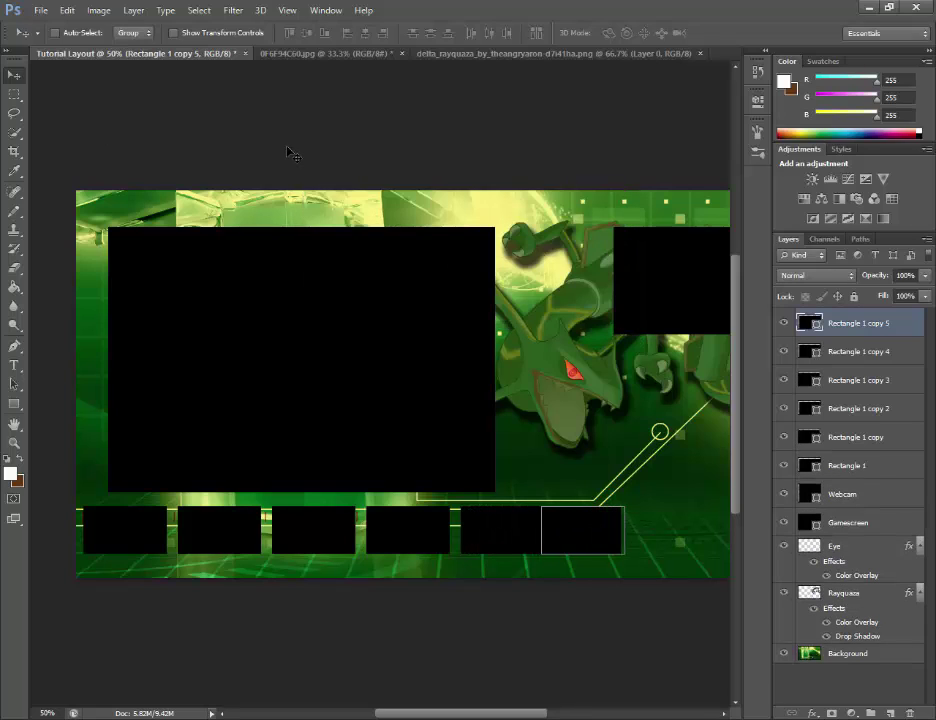
{"action": "key", "text": "shift+Right"}
{"action": "key", "text": "shift+Right"}
{"action": "key", "text": "shift+Right"}
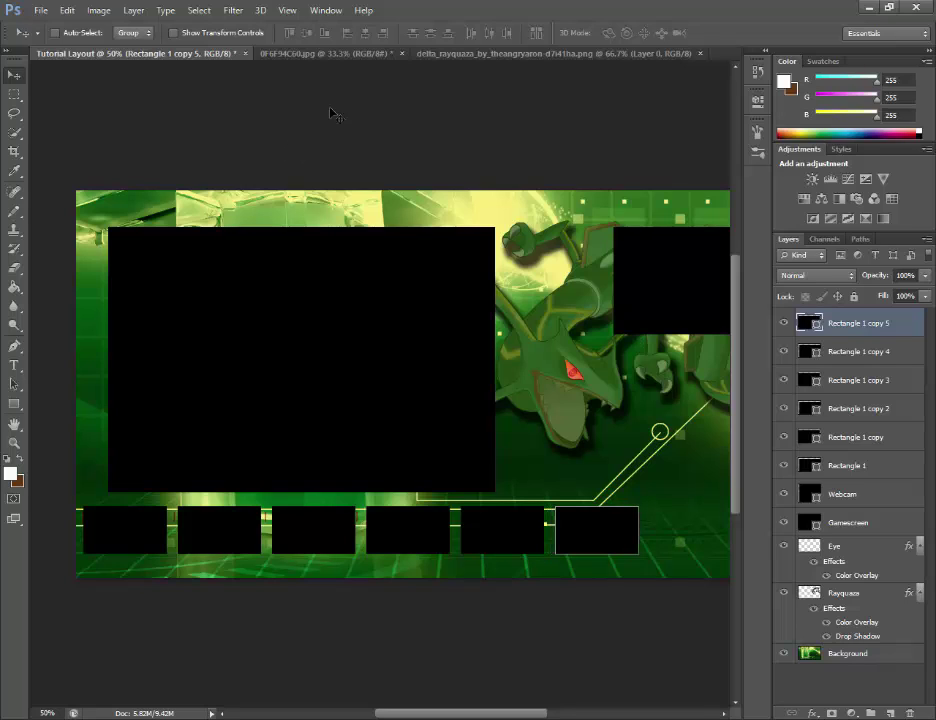
Select the Background layer and check the row of six small rectangles against the canvas width.
{"action": "mouse_move", "coordinate": [445, 713]}
{"action": "left_mouse_down"}
{"action": "mouse_move", "coordinate": [462, 716]}
{"action": "mouse_move", "coordinate": [476, 702]}
{"action": "mouse_move", "coordinate": [432, 689]}
{"action": "mouse_move", "coordinate": [444, 690]}
{"action": "left_mouse_up"}
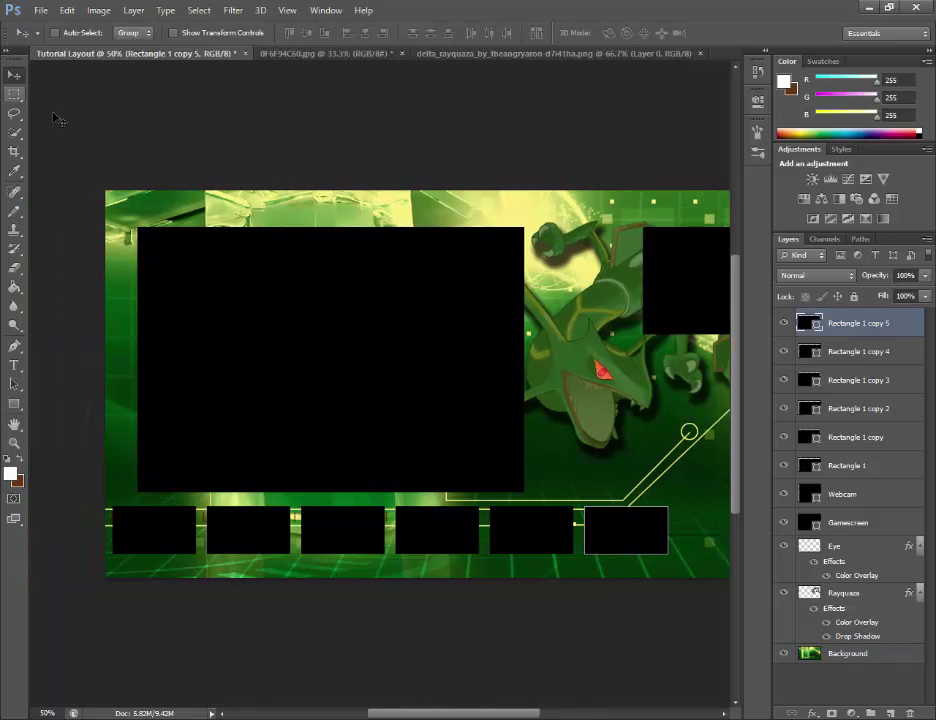
{"action": "left_click", "coordinate": [854, 657]}
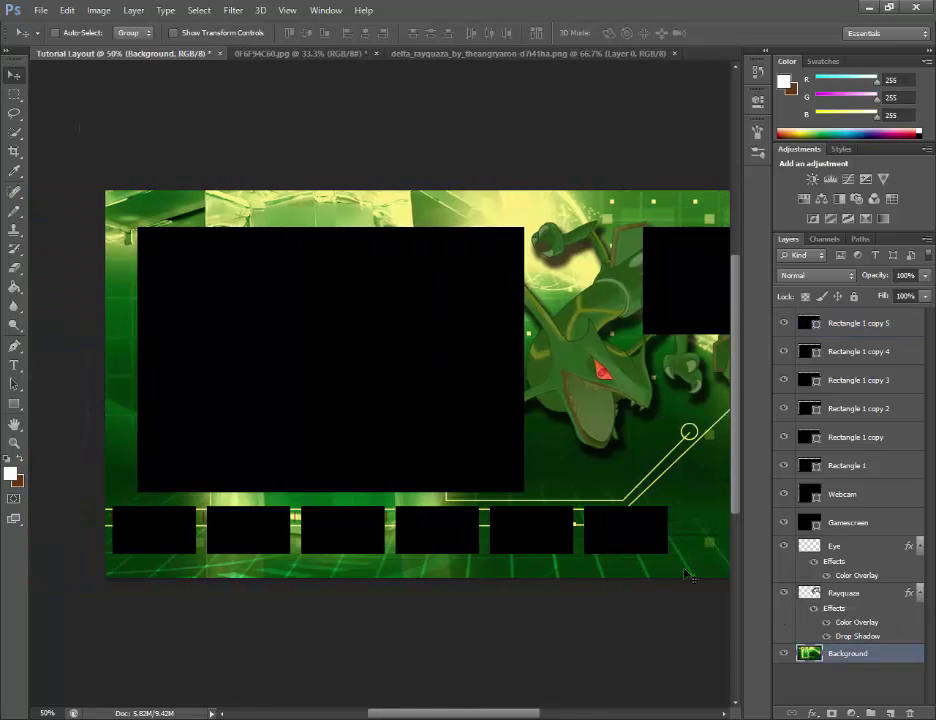
{"action": "scroll", "coordinate": [620, 567], "scroll_direction": "down", "scroll_amount": 2}
{"action": "scroll", "coordinate": [620, 567], "scroll_direction": "up", "scroll_amount": 2}
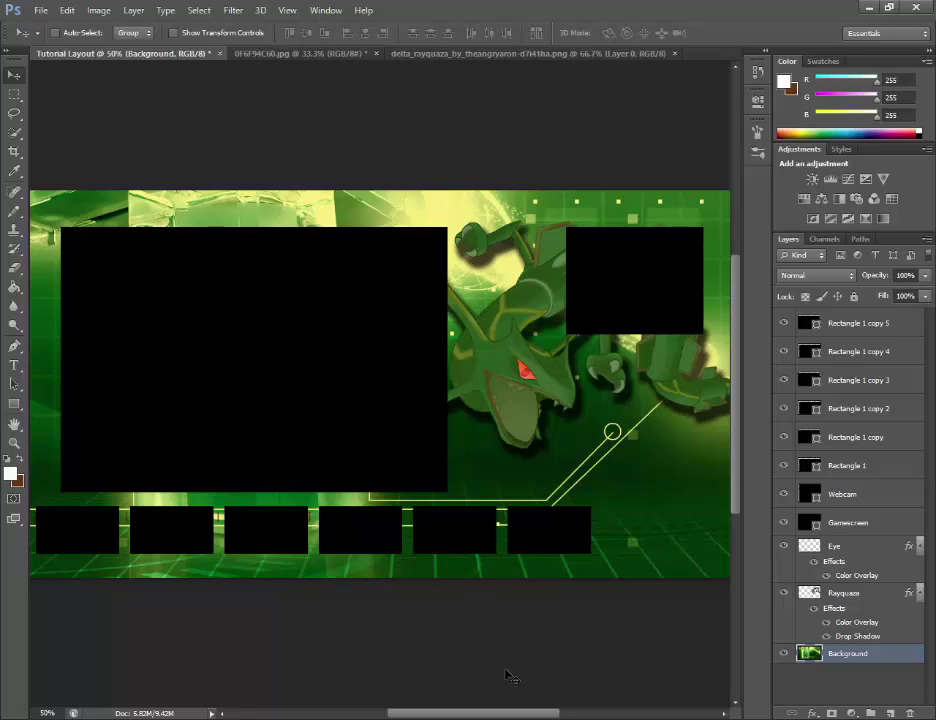
{"action": "left_click_drag", "start_coordinate": [480, 716], "coordinate": [483, 716]}
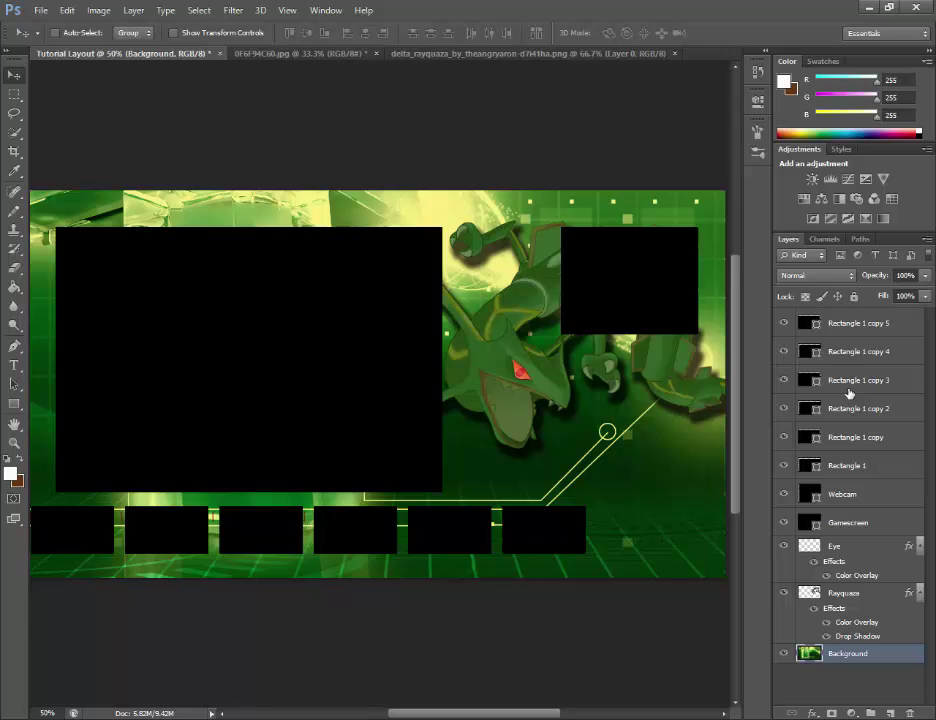
Open the Webcam layer's style settings and try an Inner Glow, turning it off again.
{"action": "right_click", "coordinate": [858, 505]}
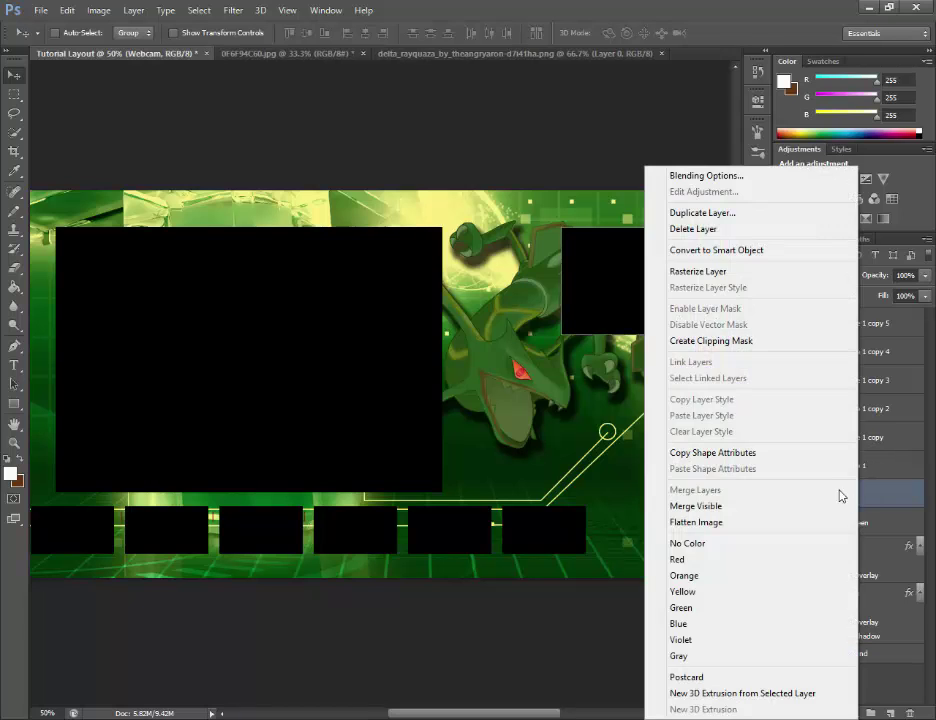
{"action": "left_click", "coordinate": [700, 178]}
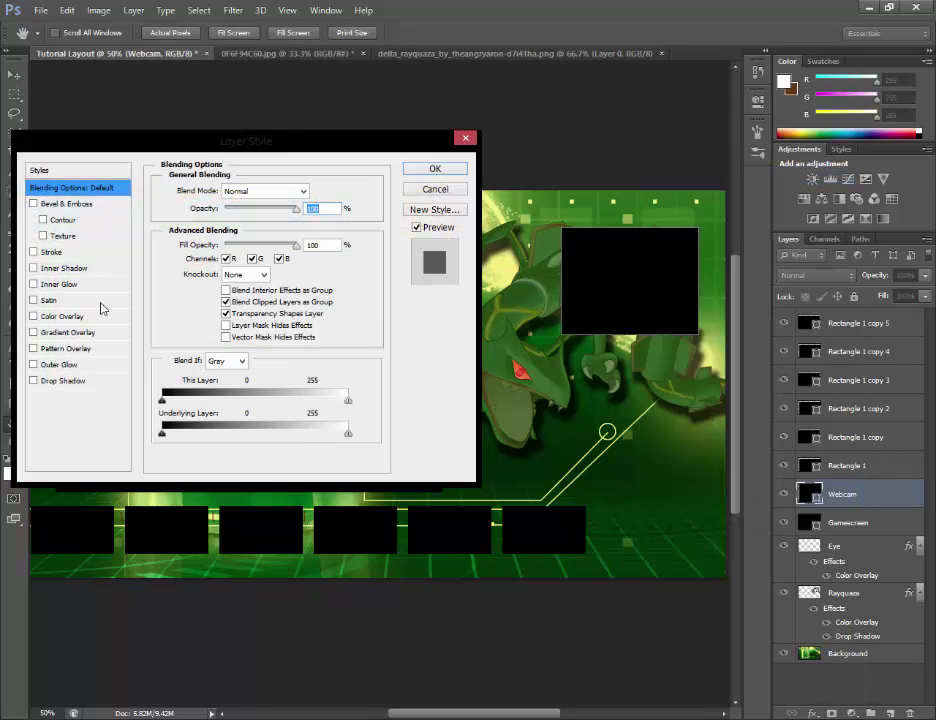
{"action": "left_click_drag", "start_coordinate": [213, 140], "coordinate": [735, 229]}
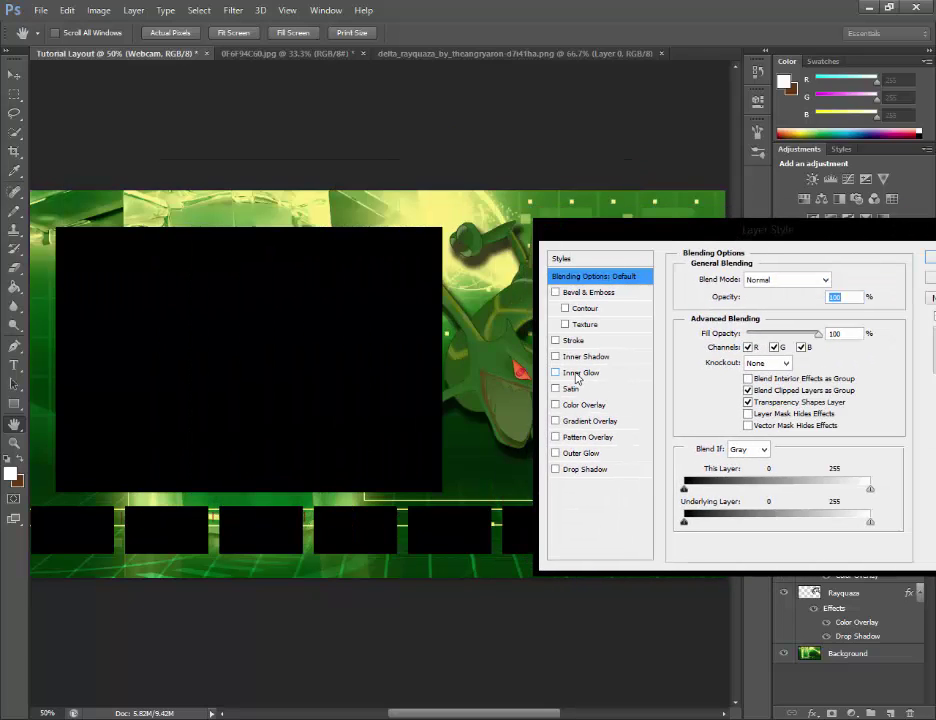
{"action": "left_click", "coordinate": [581, 372]}
{"action": "left_click_drag", "start_coordinate": [744, 236], "coordinate": [617, 333]}
{"action": "left_click", "coordinate": [396, 462]}
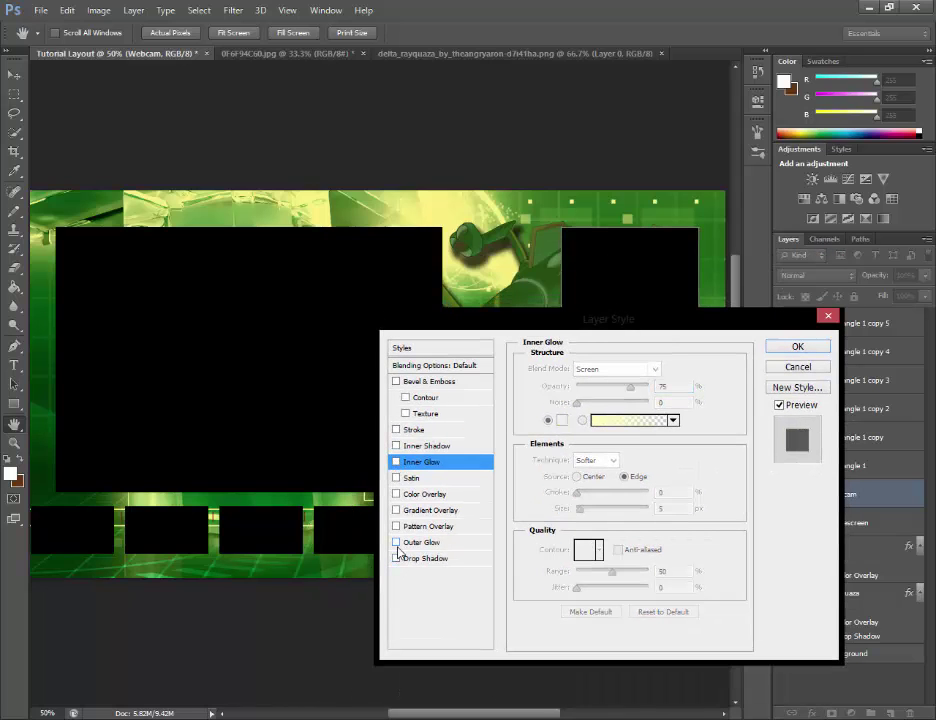
Try a Satin effect on the Webcam layer with distance 43 px, size 250 px and the red color ff0b0b.
{"action": "left_click", "coordinate": [397, 479]}
{"action": "left_click", "coordinate": [437, 479]}
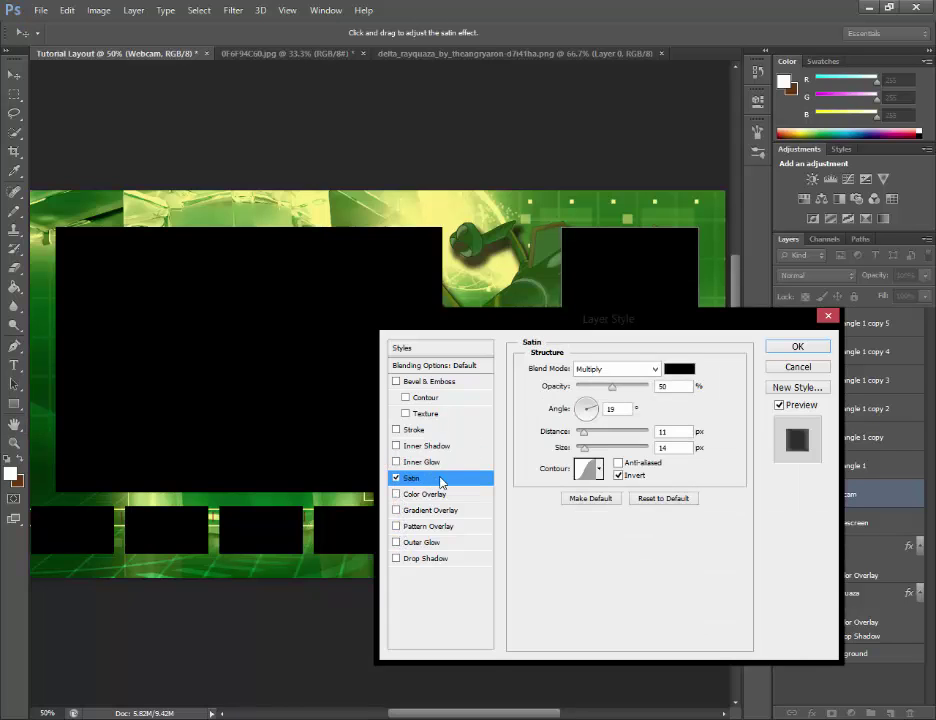
{"action": "left_click_drag", "start_coordinate": [614, 326], "coordinate": [341, 313]}
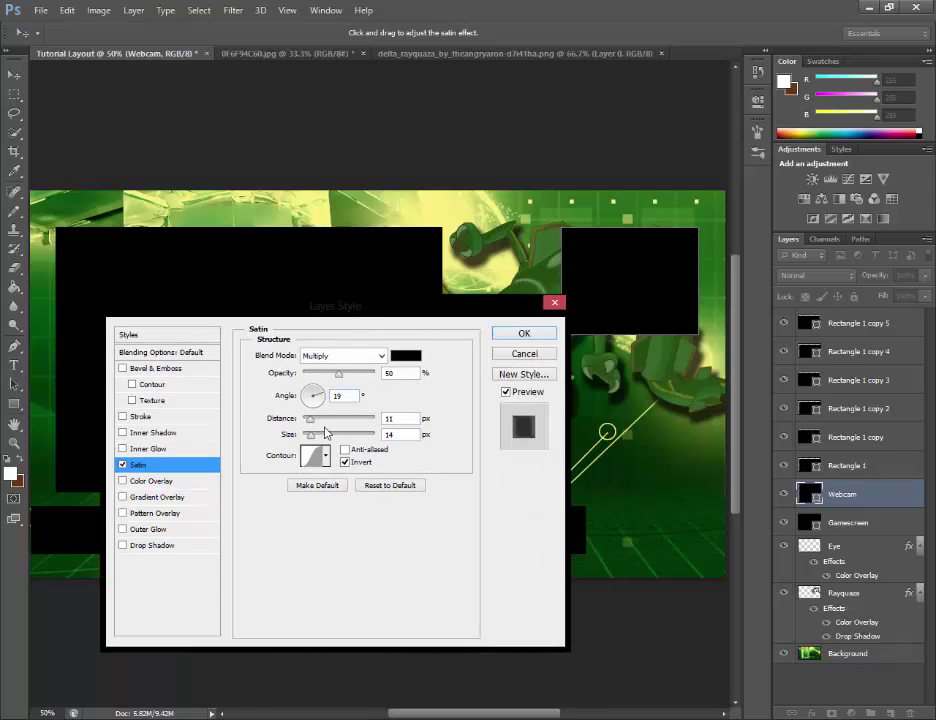
{"action": "left_click_drag", "start_coordinate": [311, 428], "coordinate": [391, 441]}
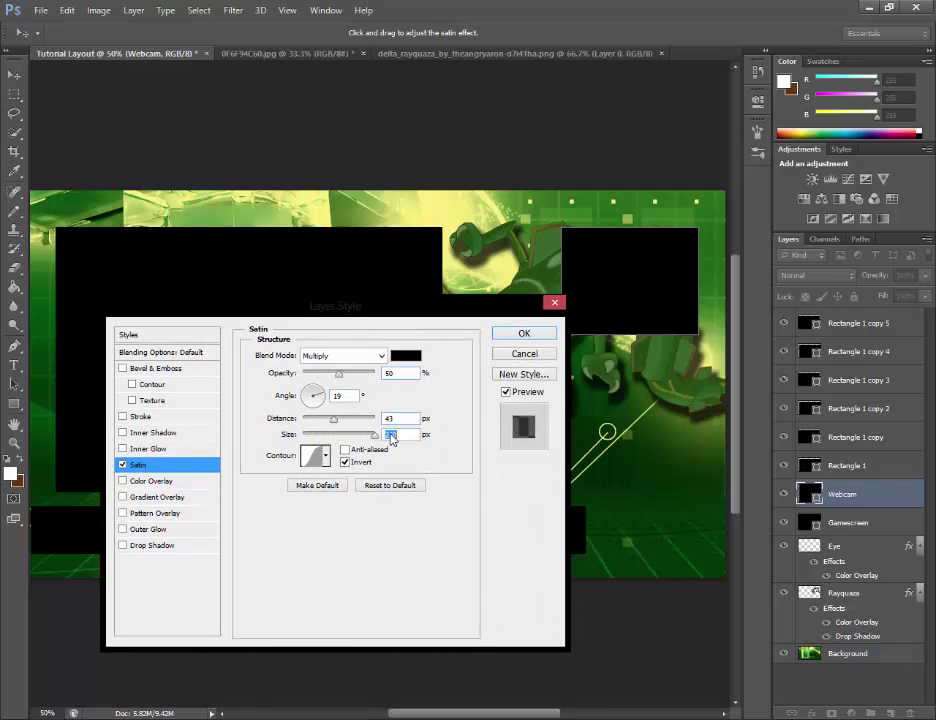
{"action": "left_click", "coordinate": [403, 355]}
{"action": "left_click", "coordinate": [450, 195]}
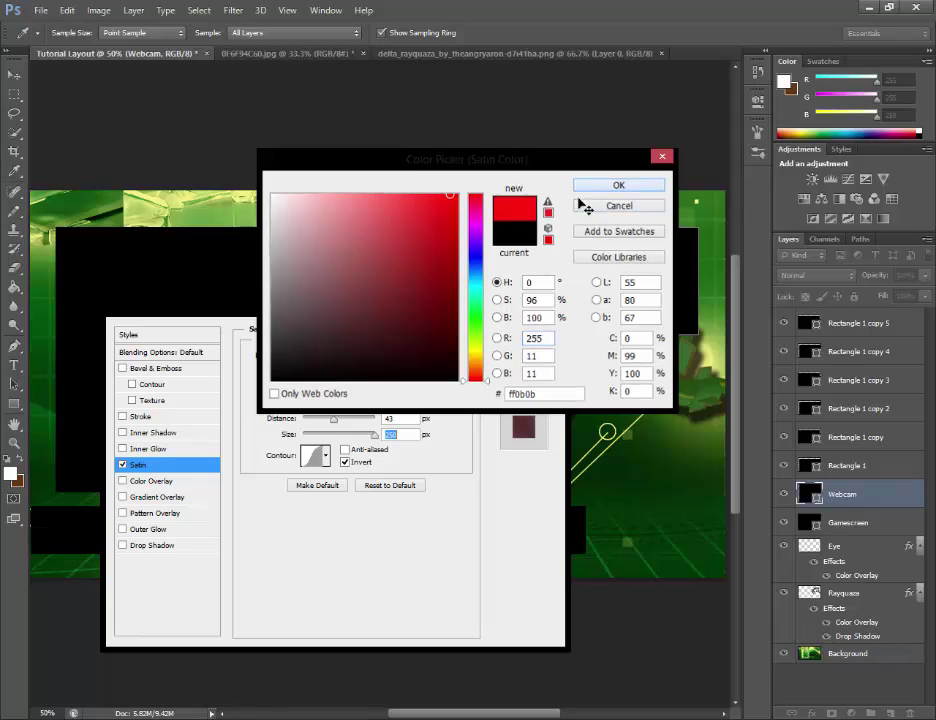
{"action": "key", "text": "Return"}
Try the Satin at distance 1 px, opacity 100% and size 46 px, and turn the effect off again.
{"action": "left_click_drag", "start_coordinate": [336, 424], "coordinate": [305, 418]}
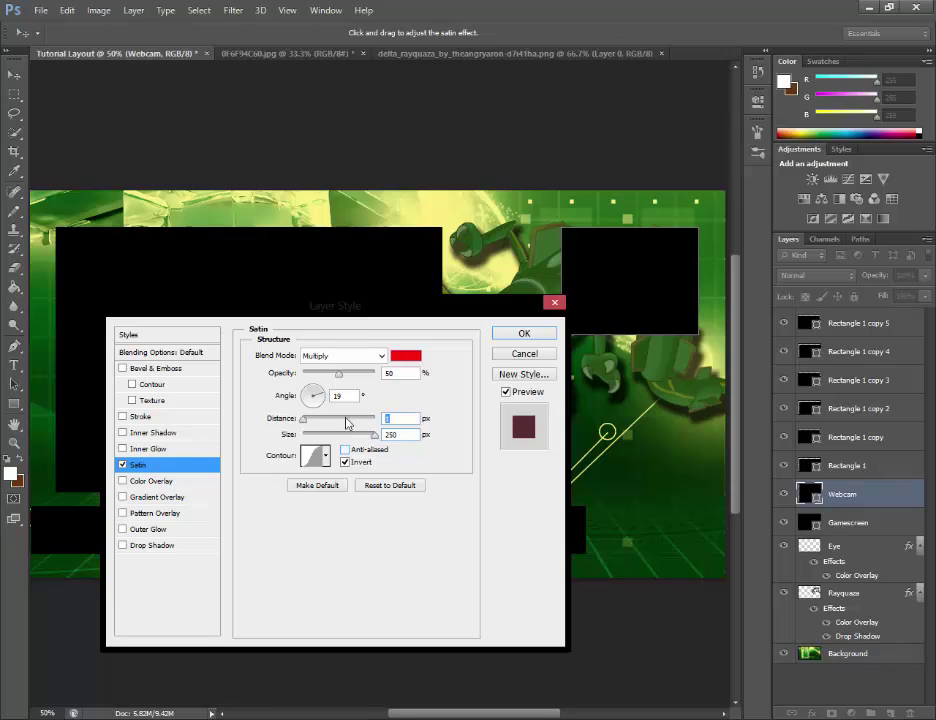
{"action": "left_click_drag", "start_coordinate": [338, 373], "coordinate": [376, 373]}
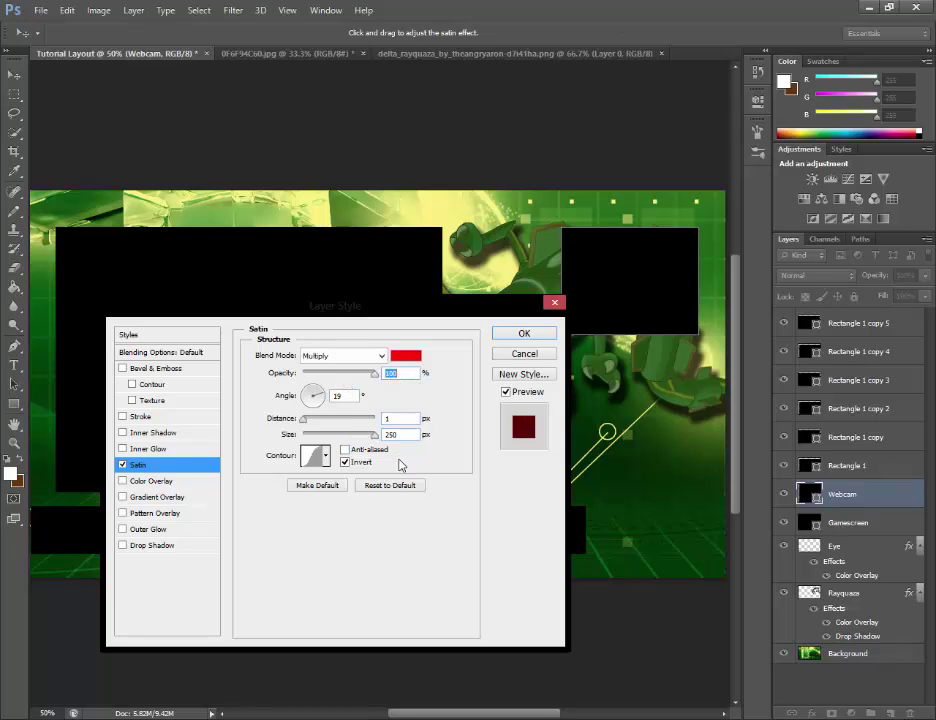
{"action": "left_click_drag", "start_coordinate": [376, 436], "coordinate": [324, 431]}
{"action": "left_click_drag", "start_coordinate": [480, 316], "coordinate": [476, 243]}
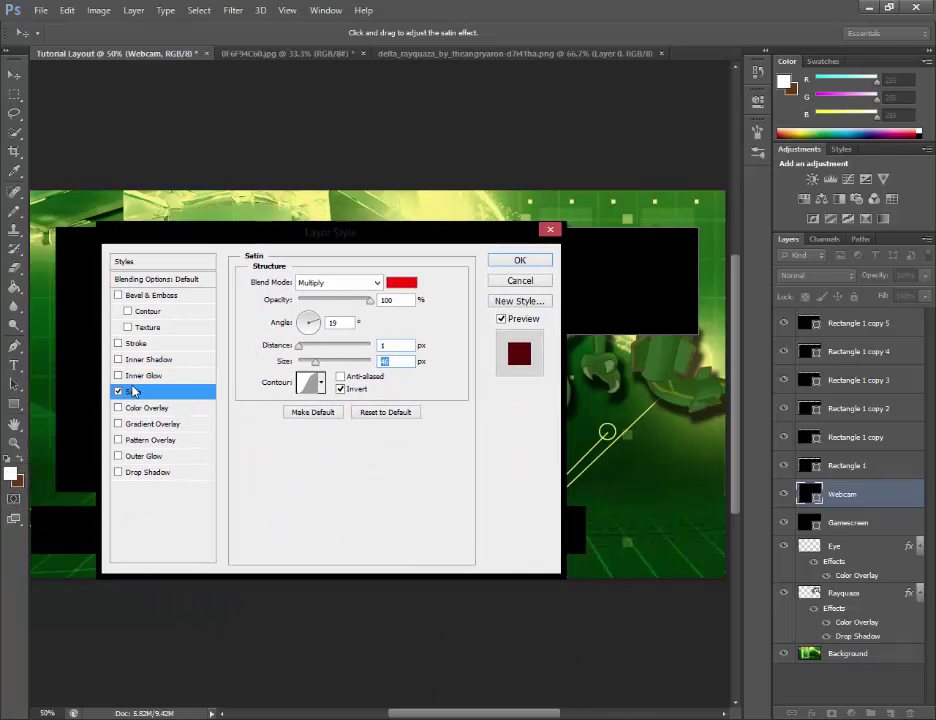
{"action": "left_click", "coordinate": [118, 391]}
Enable a Stroke on the Webcam layer with a size of 1 px and a dark green color.
{"action": "left_click", "coordinate": [118, 343]}
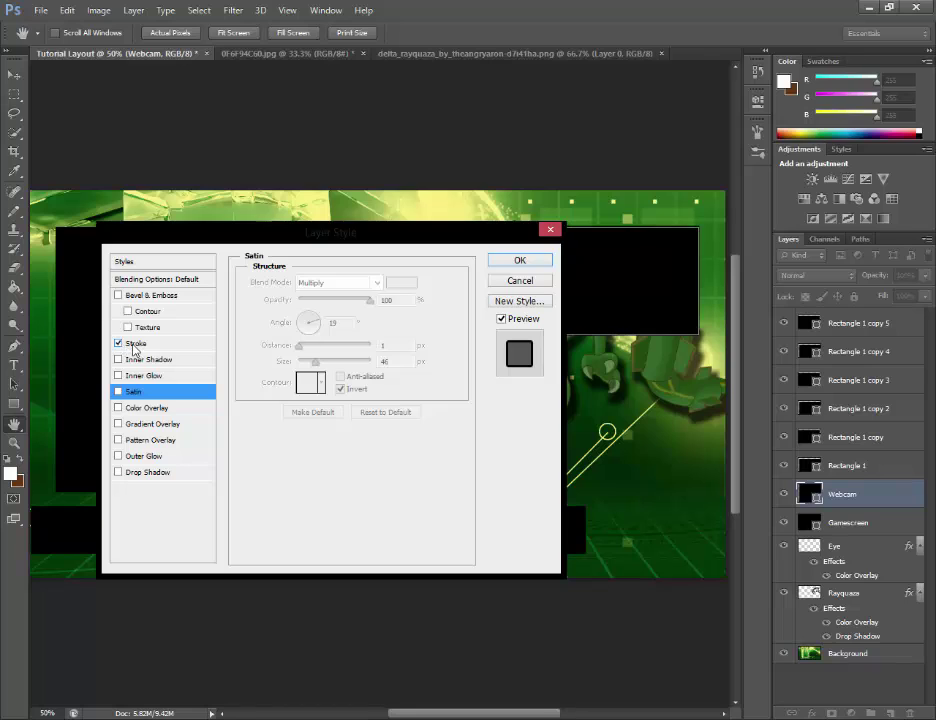
{"action": "left_click", "coordinate": [134, 345]}
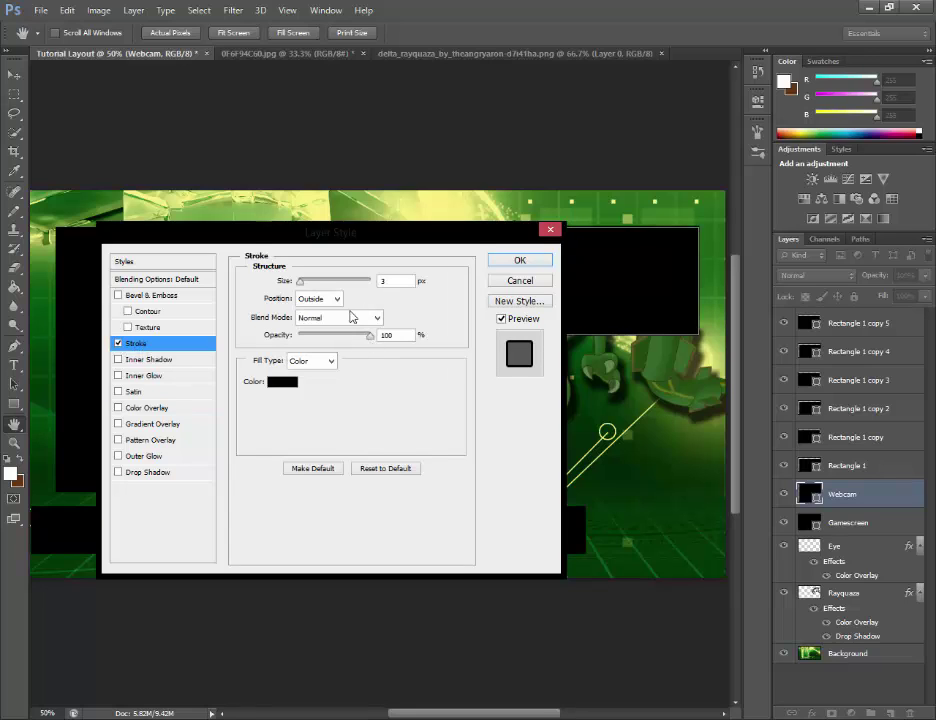
{"action": "mouse_move", "coordinate": [302, 287]}
{"action": "left_mouse_down"}
{"action": "mouse_move", "coordinate": [312, 284]}
{"action": "mouse_move", "coordinate": [293, 282]}
{"action": "left_mouse_up"}
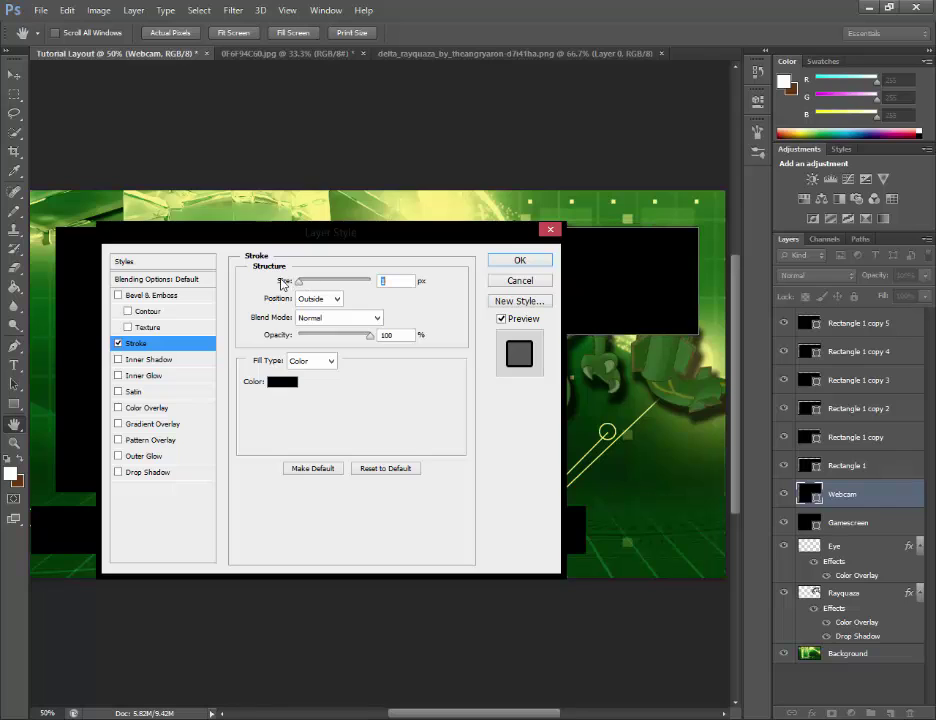
{"action": "left_click", "coordinate": [283, 382]}
{"action": "mouse_move", "coordinate": [416, 246]}
{"action": "left_mouse_down"}
{"action": "mouse_move", "coordinate": [428, 240]}
{"action": "mouse_move", "coordinate": [451, 260]}
{"action": "mouse_move", "coordinate": [453, 323]}
{"action": "left_mouse_up"}
{"action": "left_click", "coordinate": [475, 320]}
{"action": "left_click", "coordinate": [595, 188]}
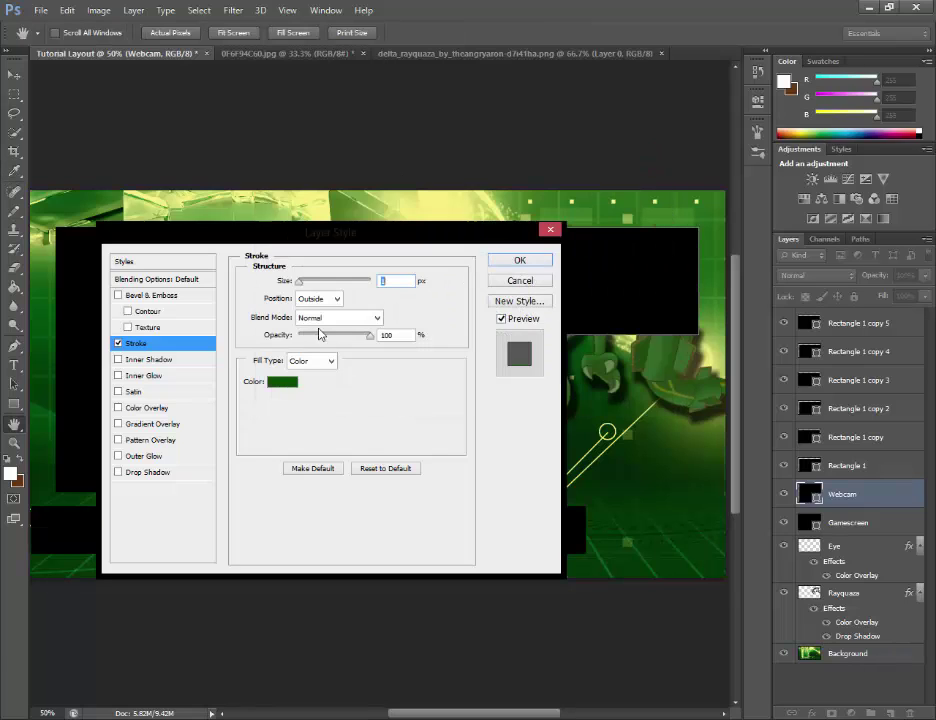
Set the Webcam stroke's size to 10 px.
{"action": "left_click_drag", "start_coordinate": [298, 288], "coordinate": [311, 288]}
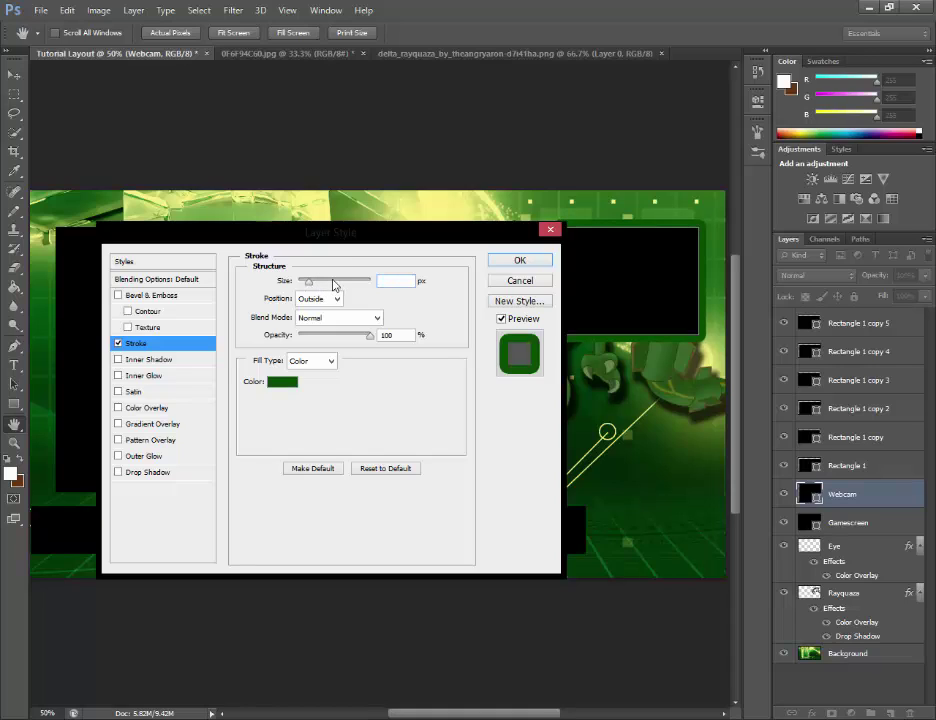
{"action": "type", "text": "15"}
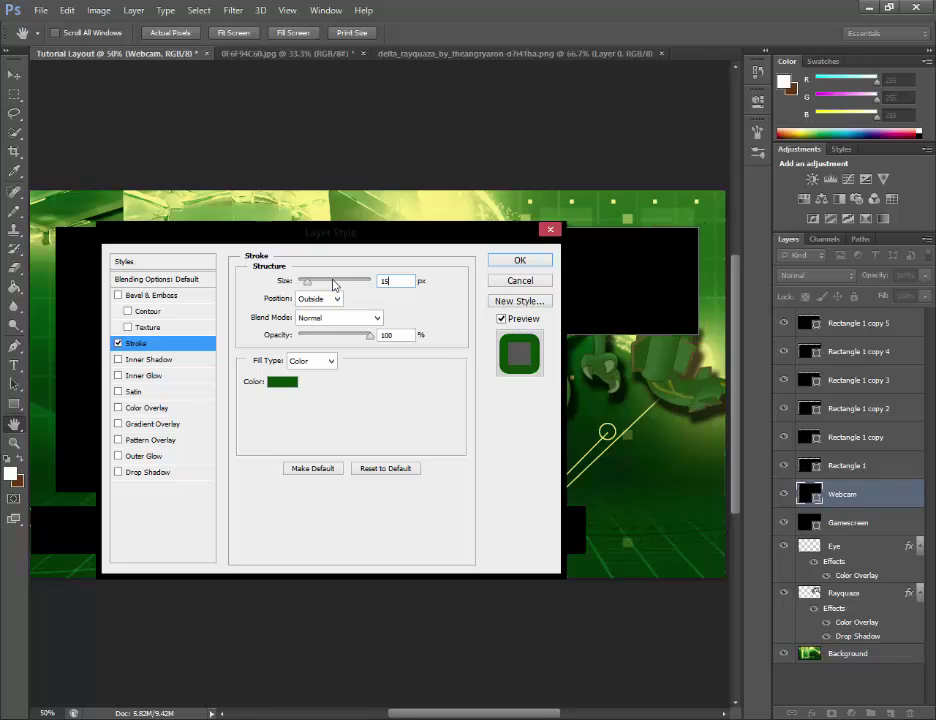
{"action": "key", "text": "BackSpace"}
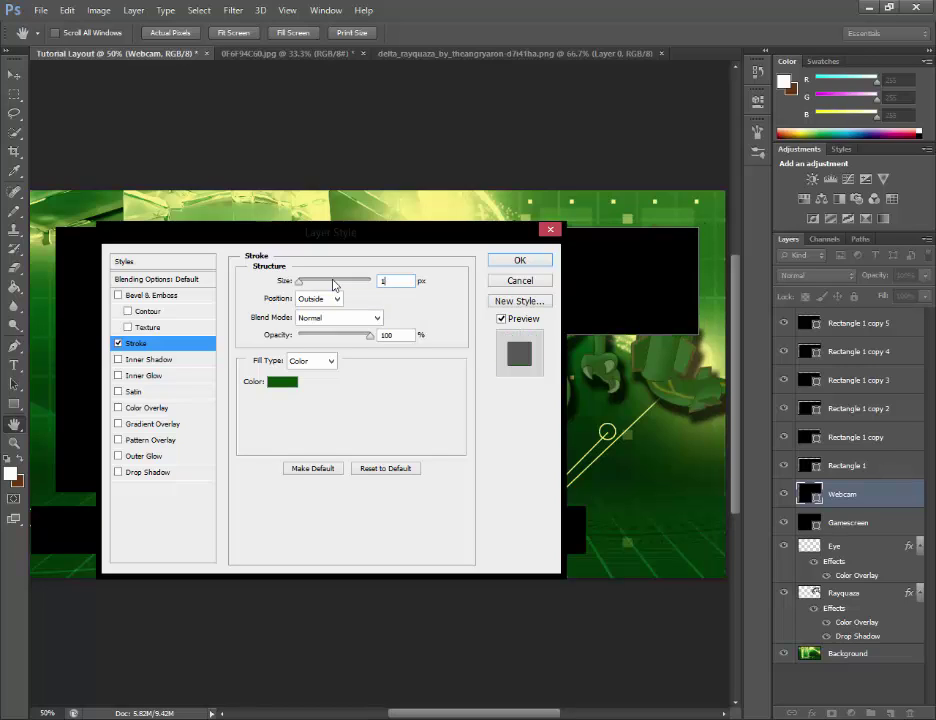
{"action": "type", "text": "0"}
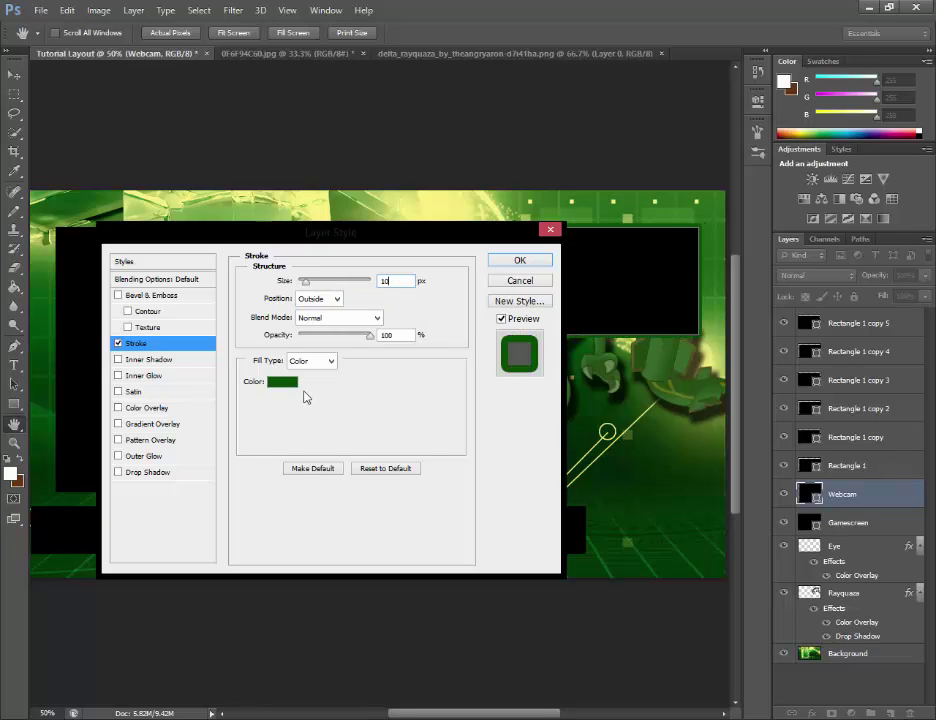
Try the Dissolve, Darken and Darker Color blend modes on the Webcam stroke.
{"action": "left_click", "coordinate": [364, 319]}
{"action": "left_click", "coordinate": [349, 346]}
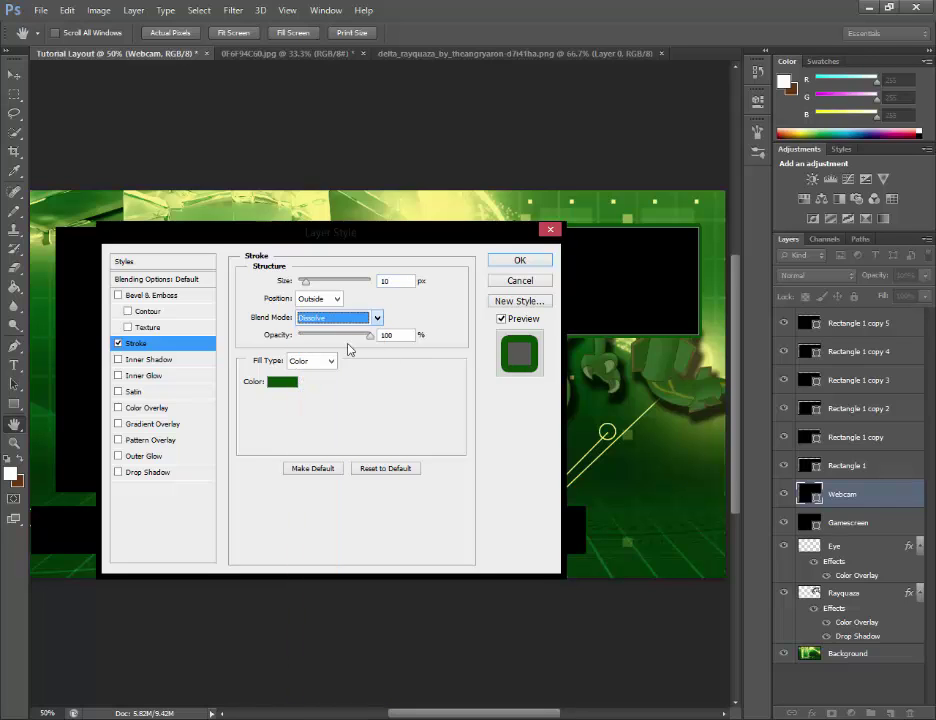
{"action": "left_click", "coordinate": [360, 319]}
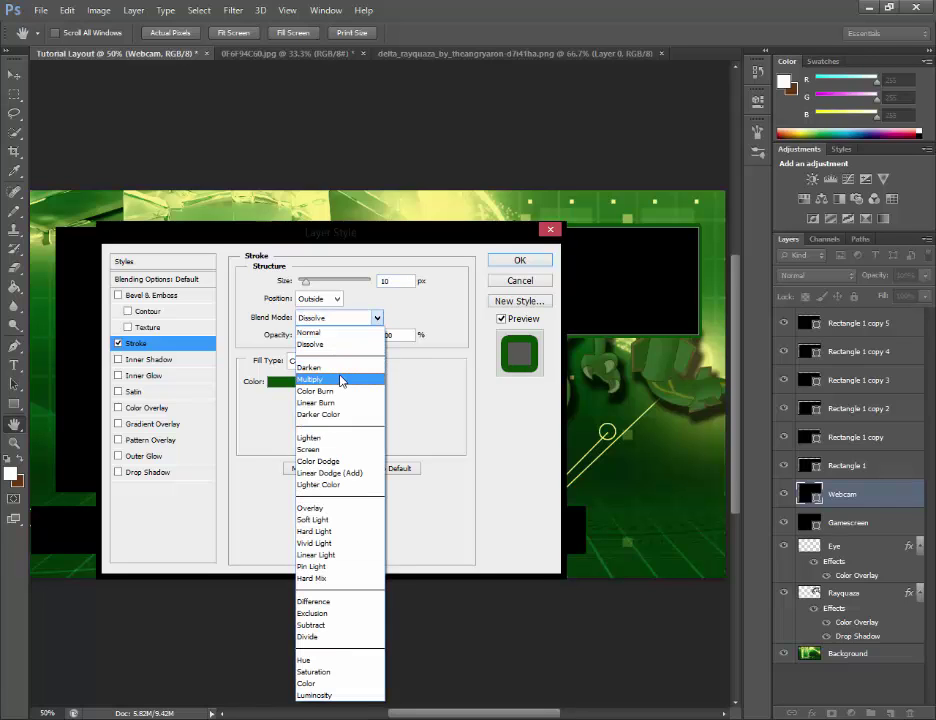
{"action": "left_click", "coordinate": [322, 367]}
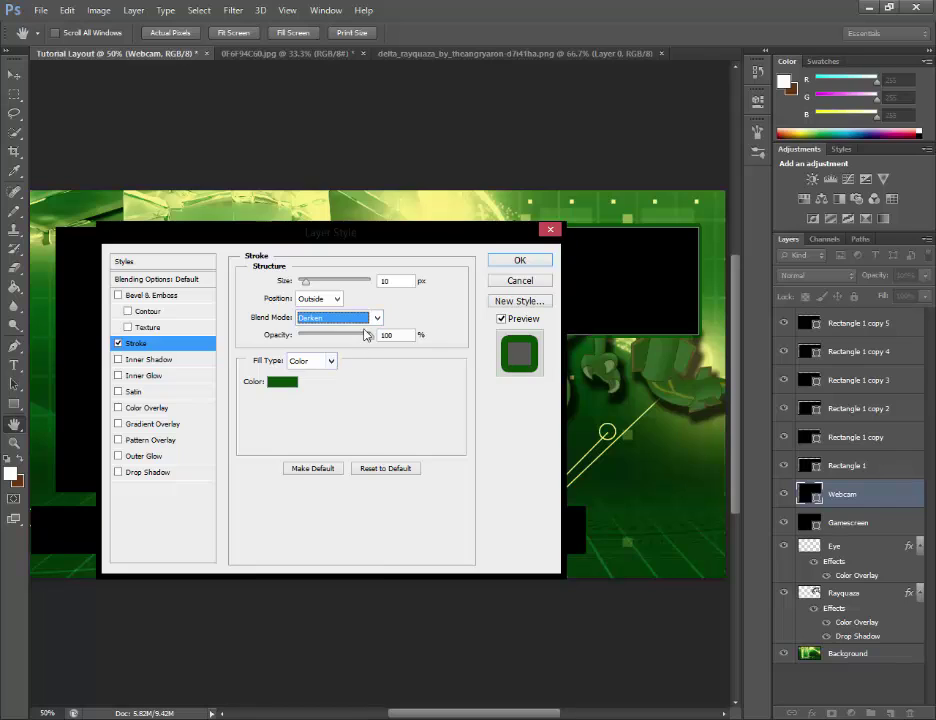
{"action": "left_click", "coordinate": [376, 318]}
{"action": "left_click", "coordinate": [352, 414]}
Set the Webcam stroke's opacity to 82% and its blend mode to Overlay, and apply the layer style.
{"action": "left_click_drag", "start_coordinate": [364, 342], "coordinate": [338, 337]}
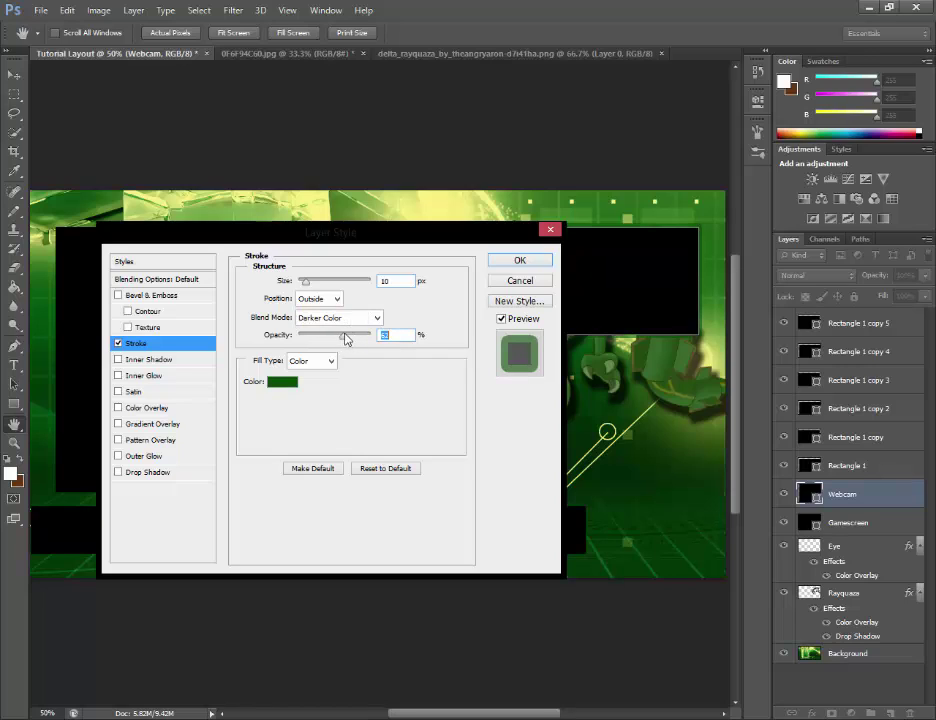
{"action": "left_click_drag", "start_coordinate": [357, 338], "coordinate": [370, 333]}
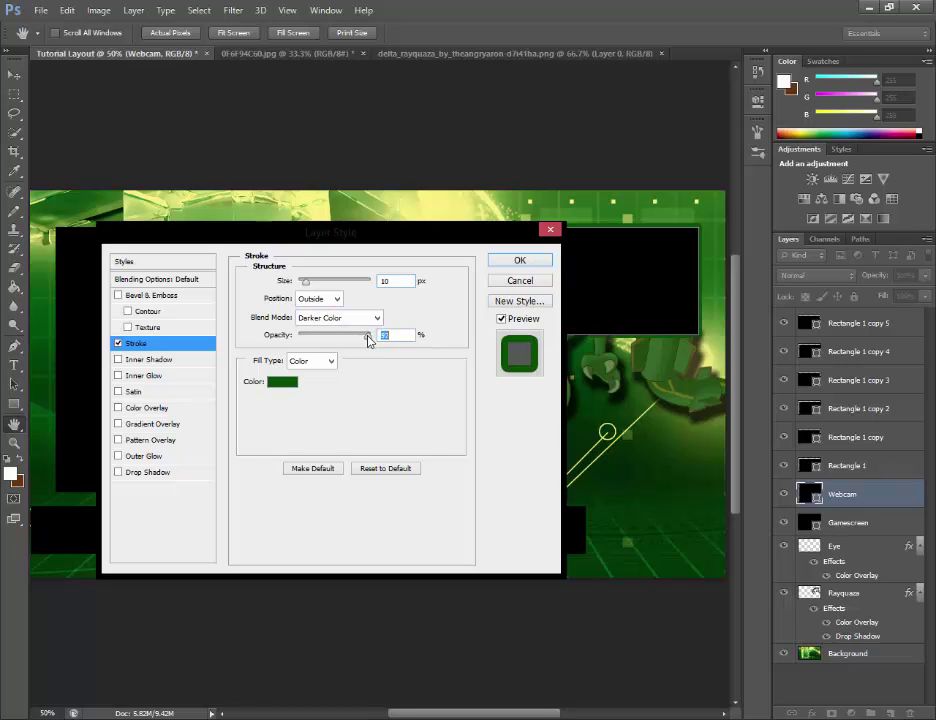
{"action": "left_click_drag", "start_coordinate": [357, 340], "coordinate": [359, 341]}
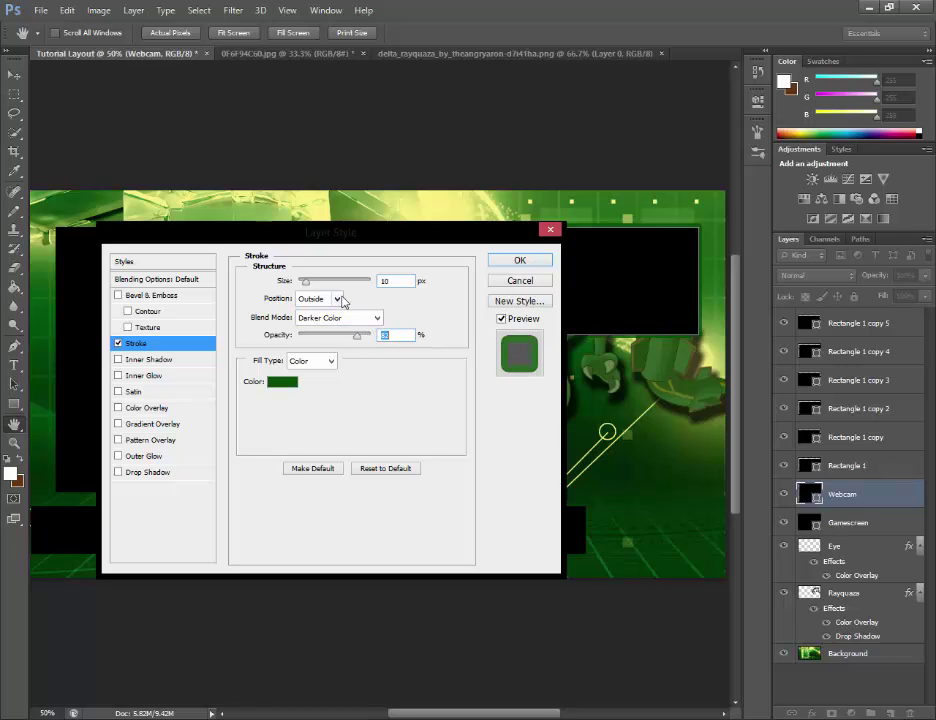
{"action": "left_click", "coordinate": [335, 317]}
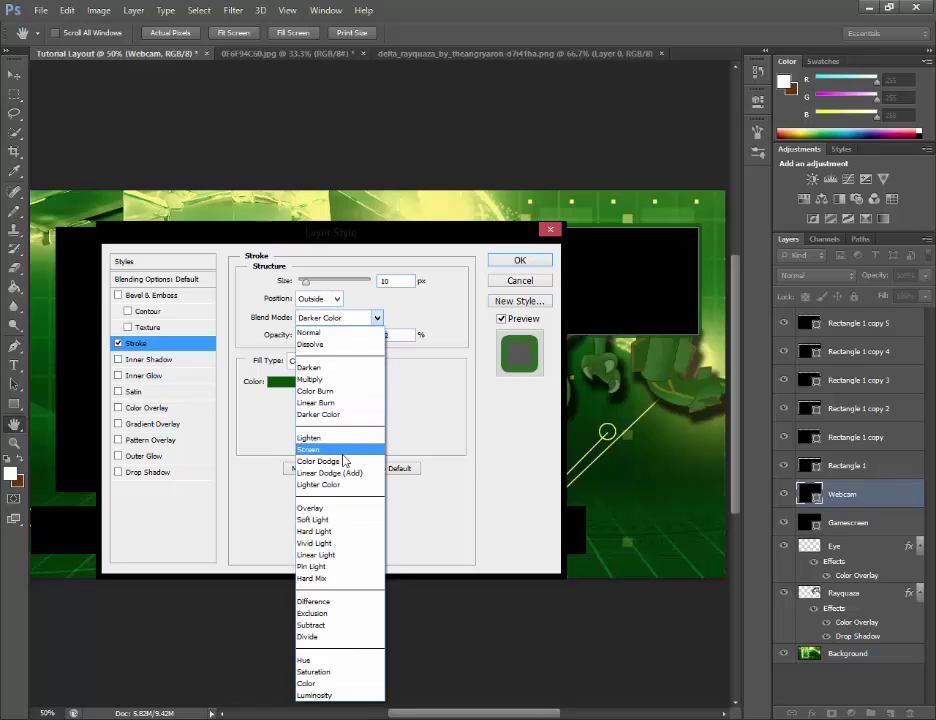
{"action": "left_click", "coordinate": [340, 508]}
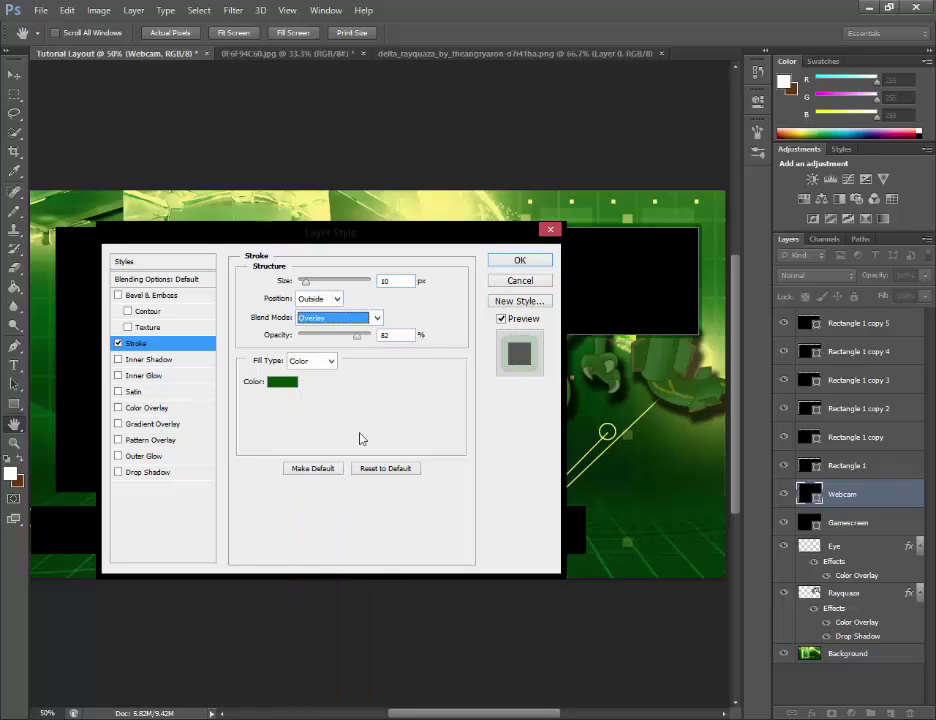
{"action": "left_click", "coordinate": [518, 261]}
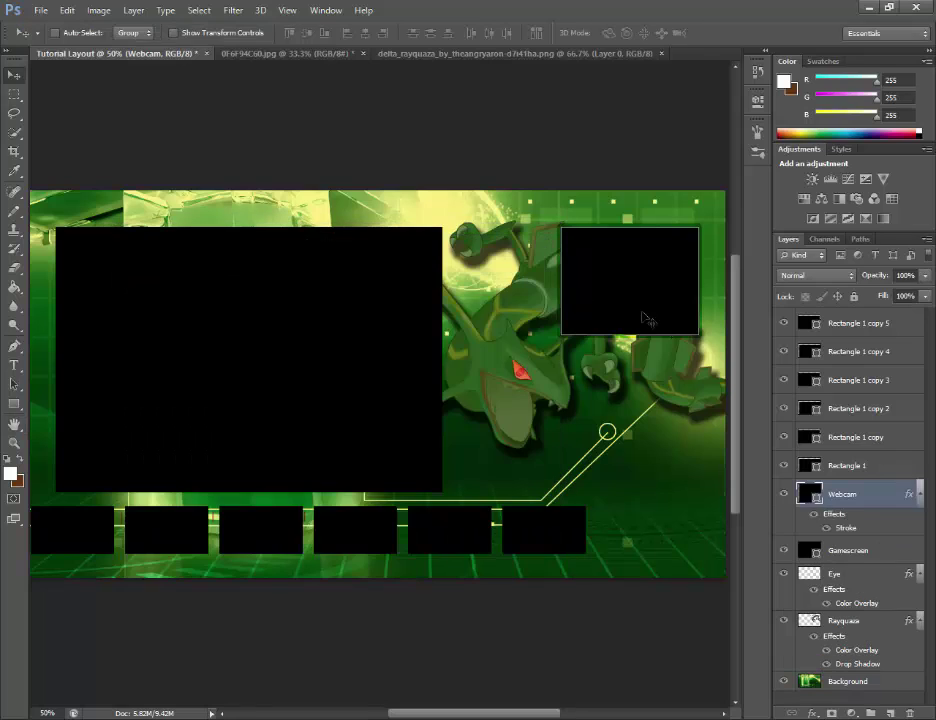
{"action": "left_click", "coordinate": [785, 380]}
{"action": "left_click", "coordinate": [824, 388]}
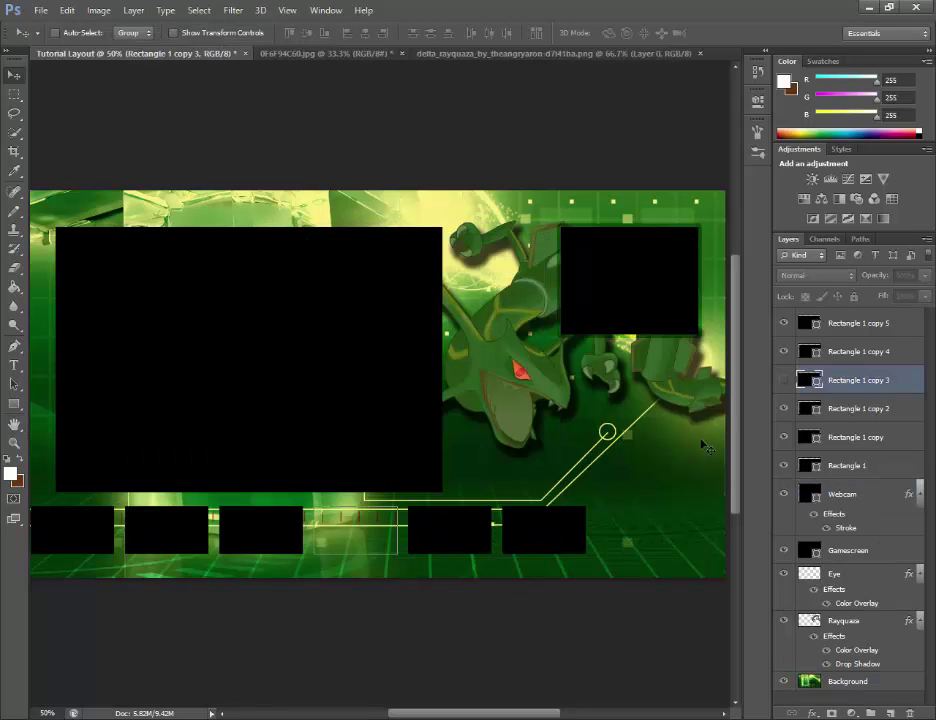
{"action": "left_click", "coordinate": [785, 381]}
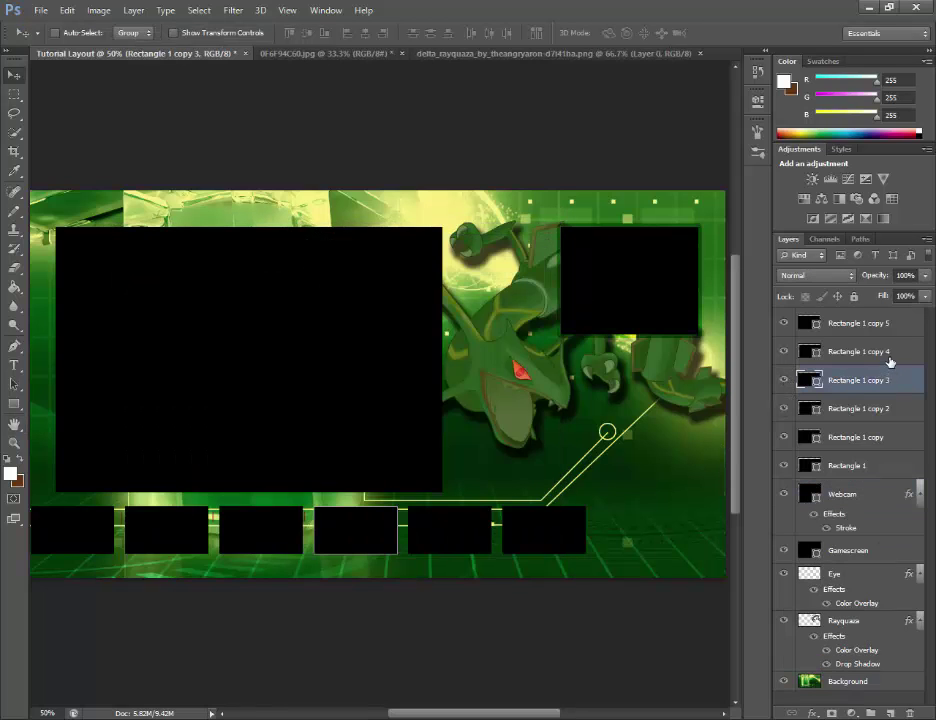
Copy the Webcam layer's stroke style and paste it onto the Gamescreen layer.
{"action": "right_click", "coordinate": [857, 497]}
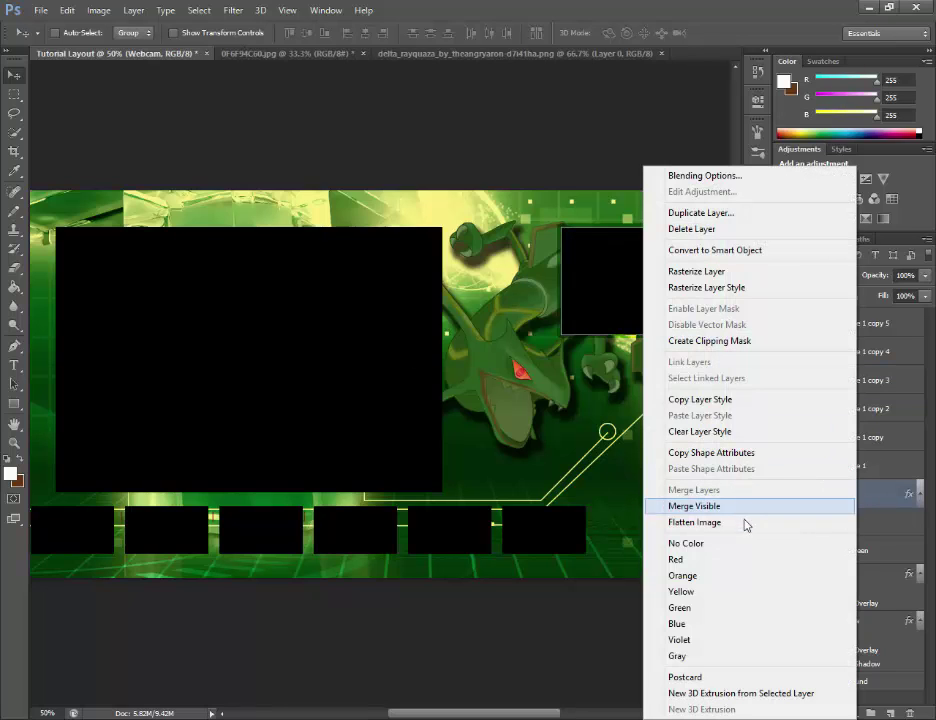
{"action": "left_click", "coordinate": [736, 400]}
{"action": "right_click", "coordinate": [841, 550]}
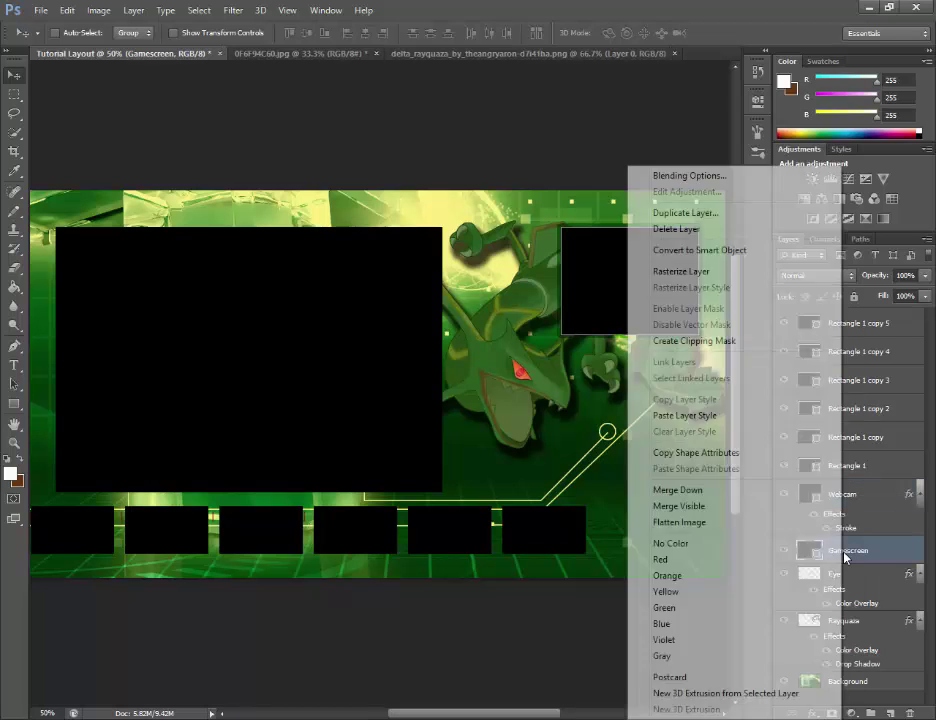
{"action": "left_click", "coordinate": [684, 415]}
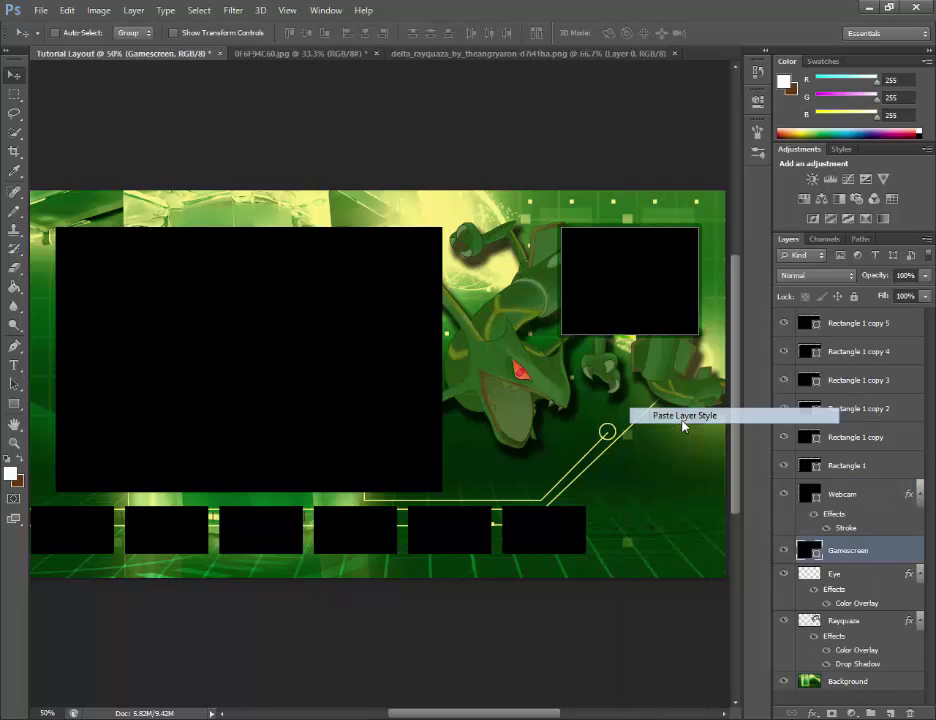
Draw a black rectangle in the lower-right corner of the layout, beside the row of six small boxes.
{"action": "left_click", "coordinate": [818, 466]}
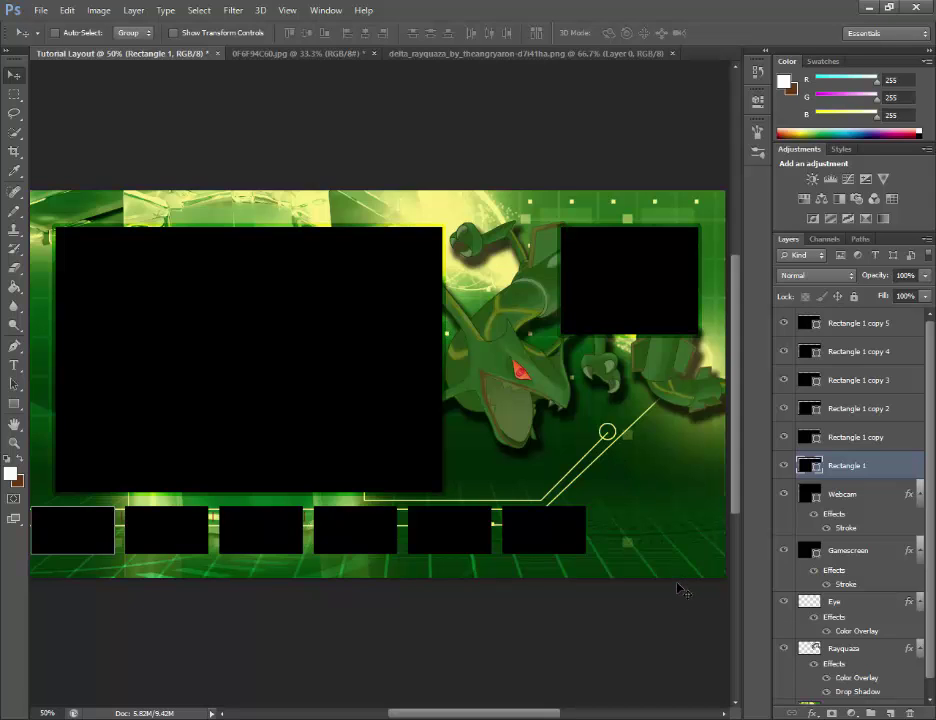
{"action": "left_click_drag", "start_coordinate": [497, 714], "coordinate": [536, 714]}
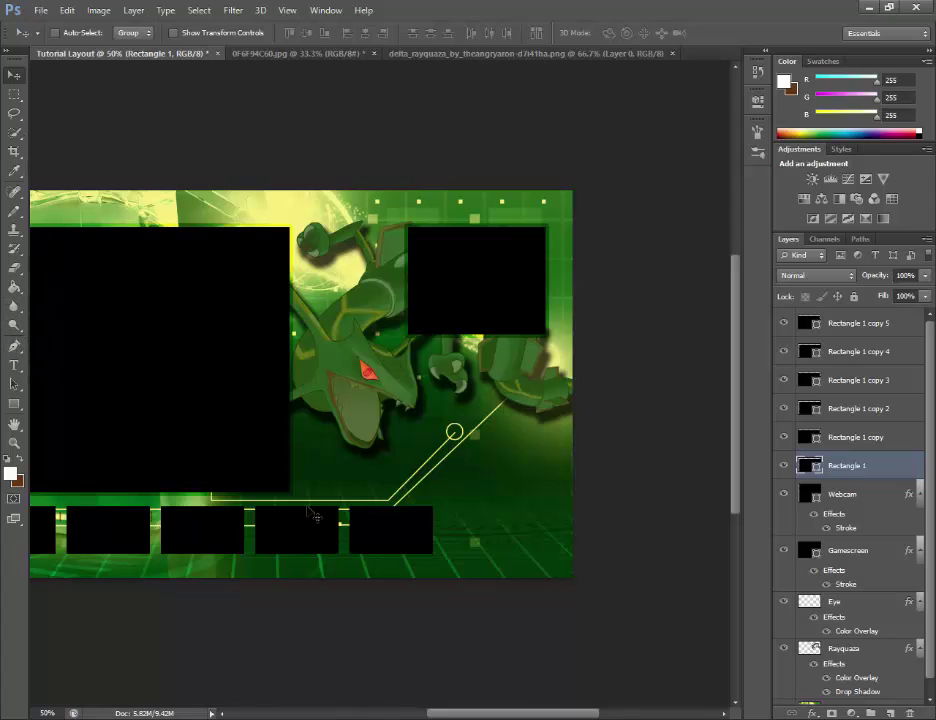
{"action": "left_click", "coordinate": [14, 404]}
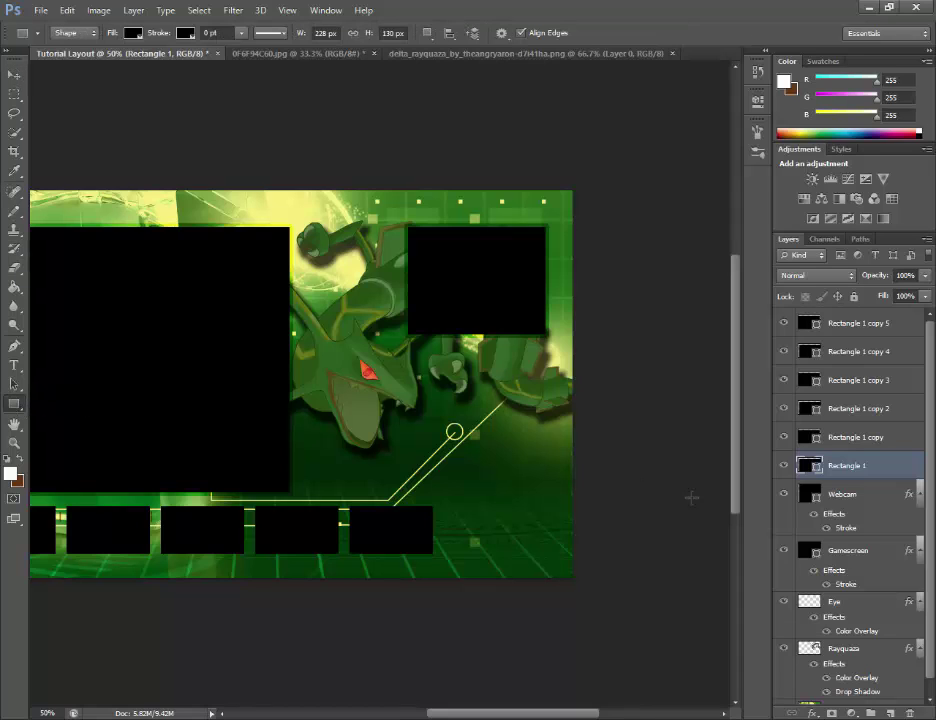
{"action": "left_click_drag", "start_coordinate": [620, 426], "coordinate": [467, 582]}
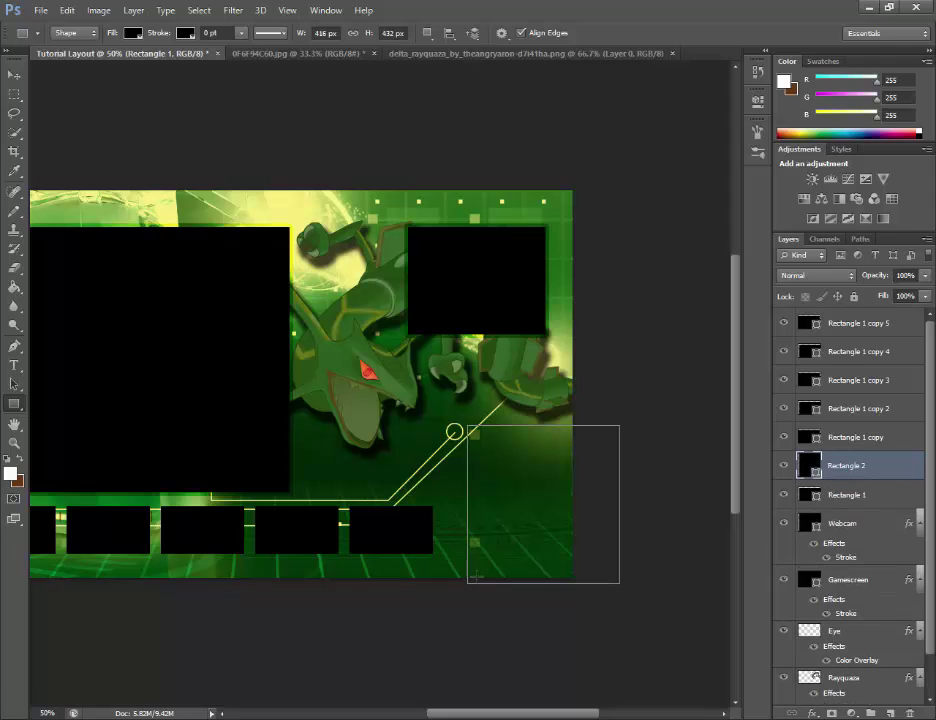
{"action": "key", "text": "ctrl+z"}
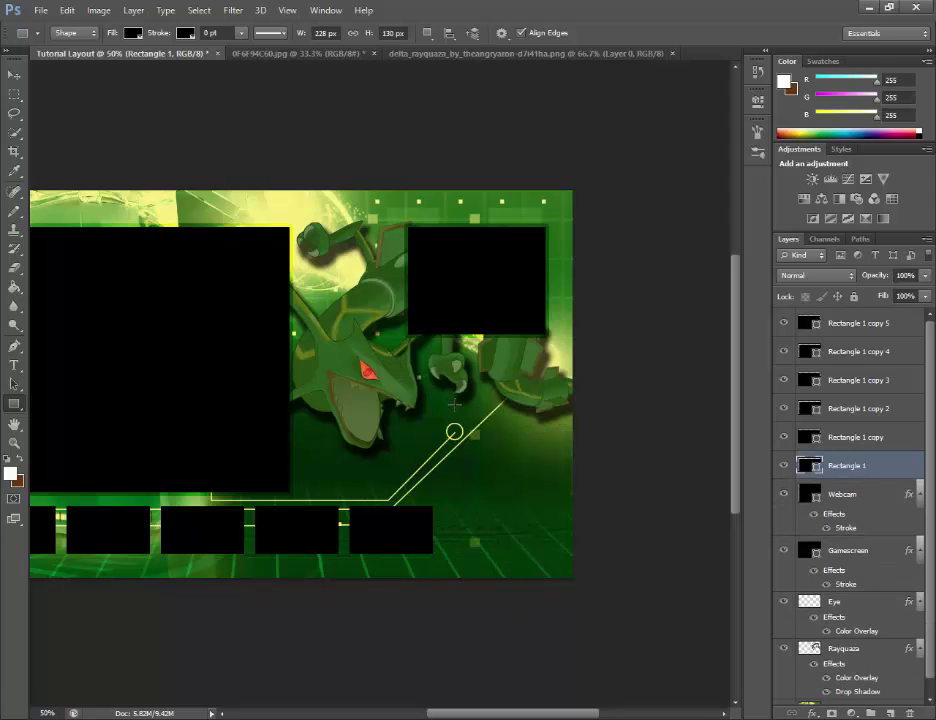
{"action": "left_click_drag", "start_coordinate": [457, 578], "coordinate": [577, 426]}
Nudge the new corner rectangle down until it sits flush with the bottom edge of the canvas.
{"action": "left_click", "coordinate": [14, 75]}
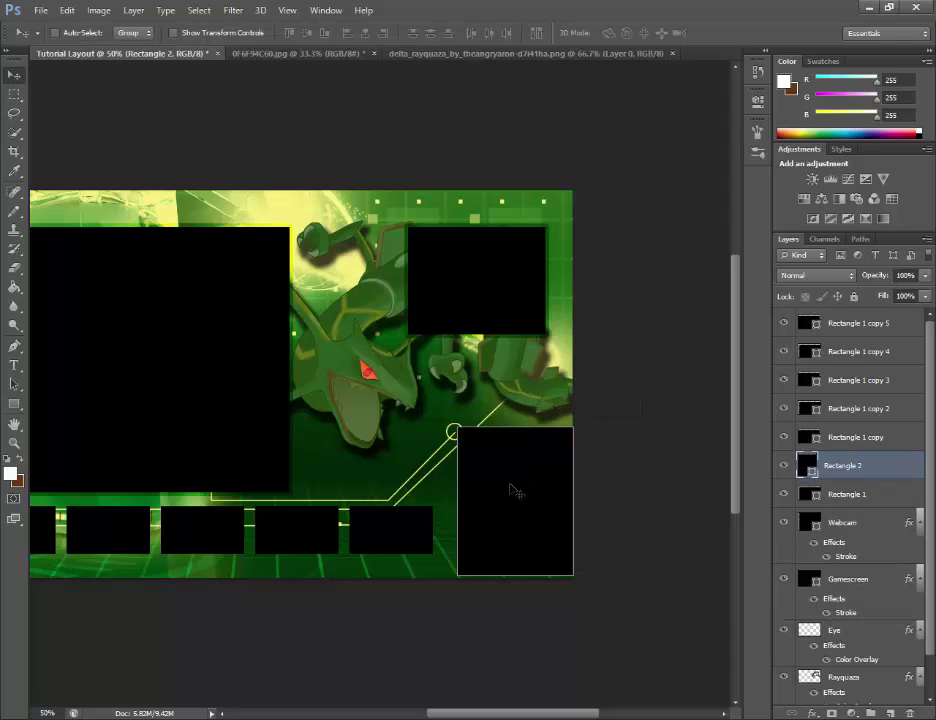
{"action": "key", "text": "Down"}
{"action": "key", "text": "Down"}
{"action": "key", "text": "Down"}
{"action": "key", "text": "Down"}
{"action": "key", "text": "Down"}
{"action": "key", "text": "Down"}
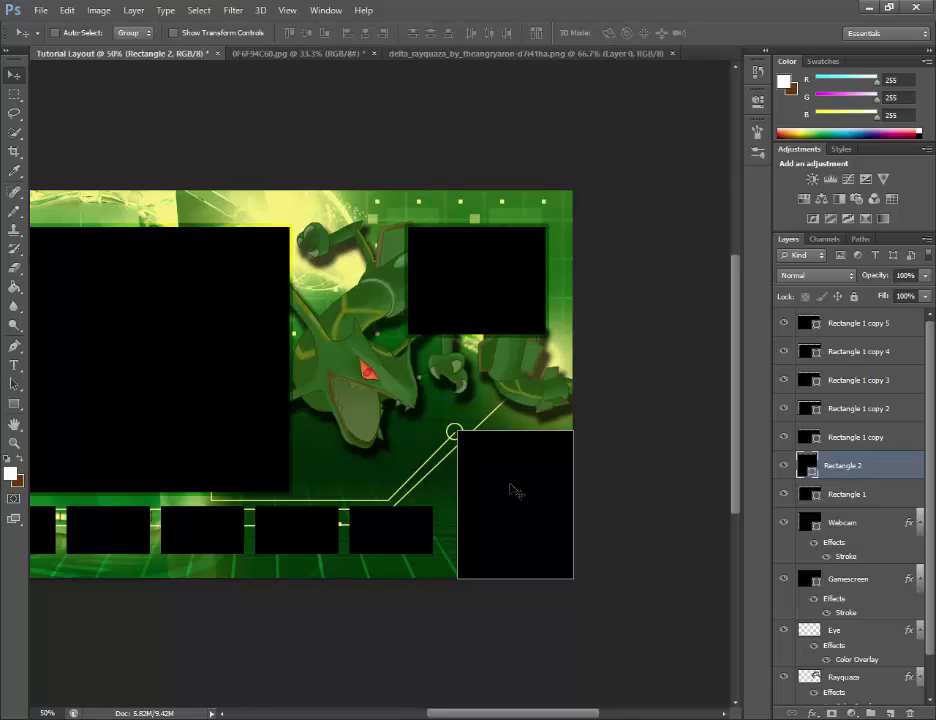
Rename the new corner rectangle's layer to "Badges Box".
{"action": "double_click", "coordinate": [840, 466]}
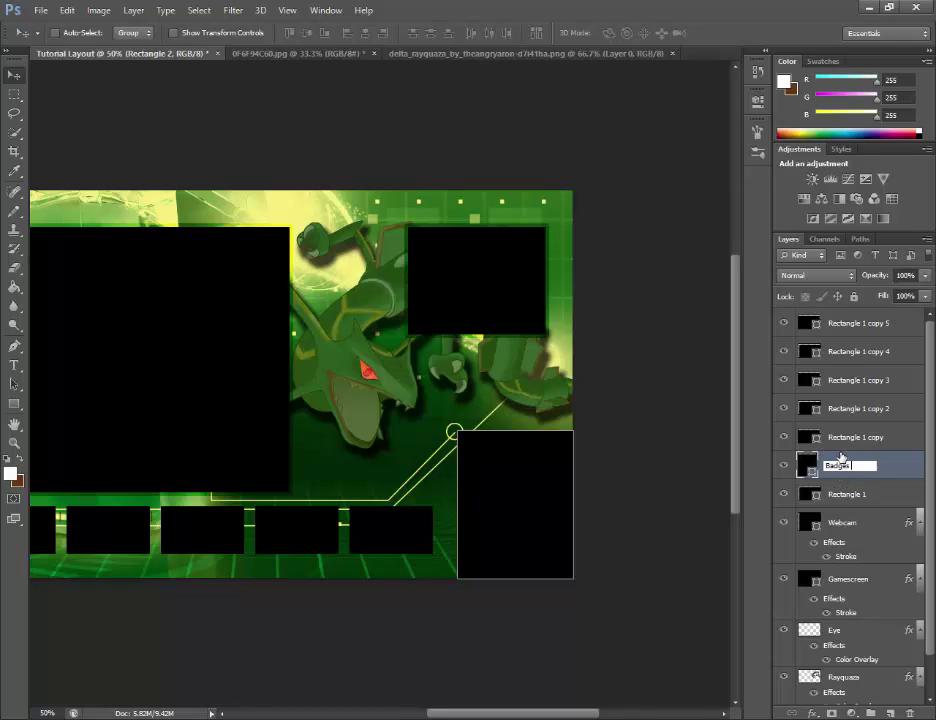
{"action": "type", "text": "Badges Box"}
{"action": "key", "text": "Return"}
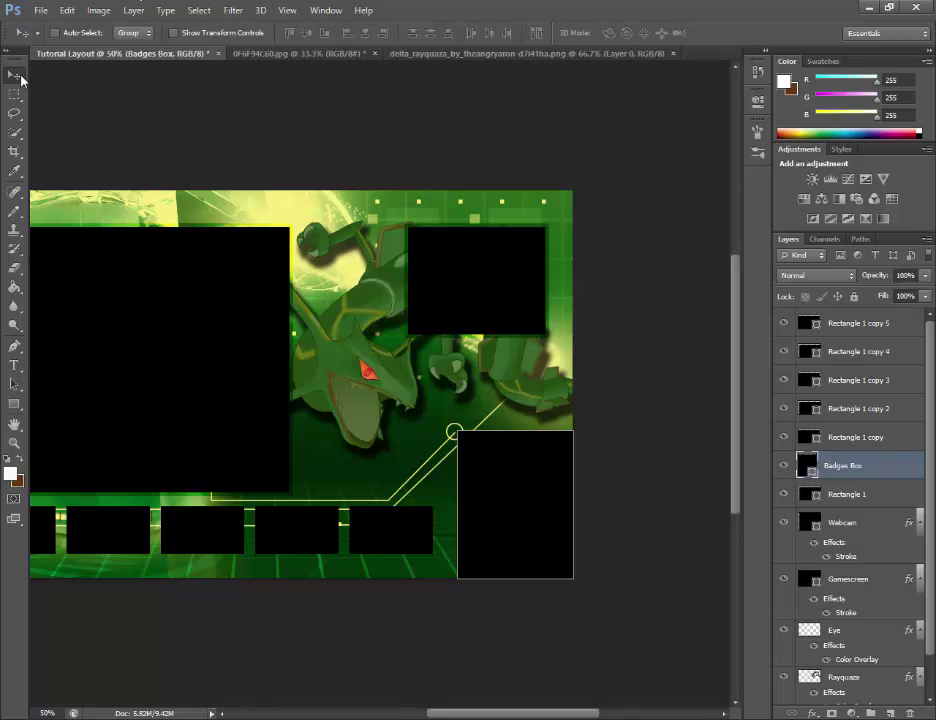
{"action": "left_click", "coordinate": [15, 365]}
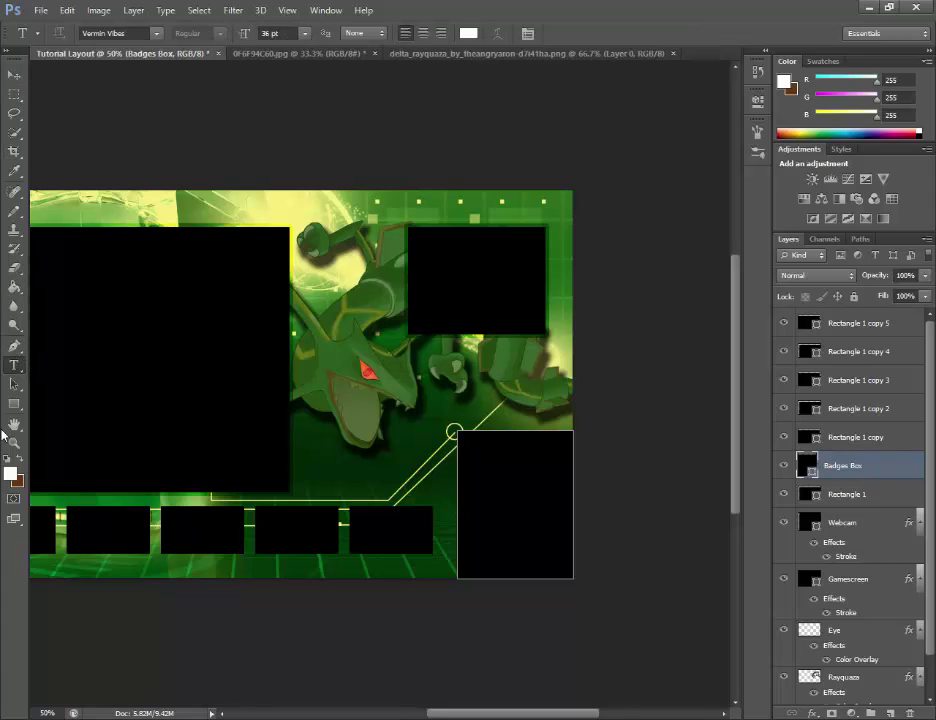
{"action": "left_click_drag", "start_coordinate": [548, 716], "coordinate": [504, 716]}
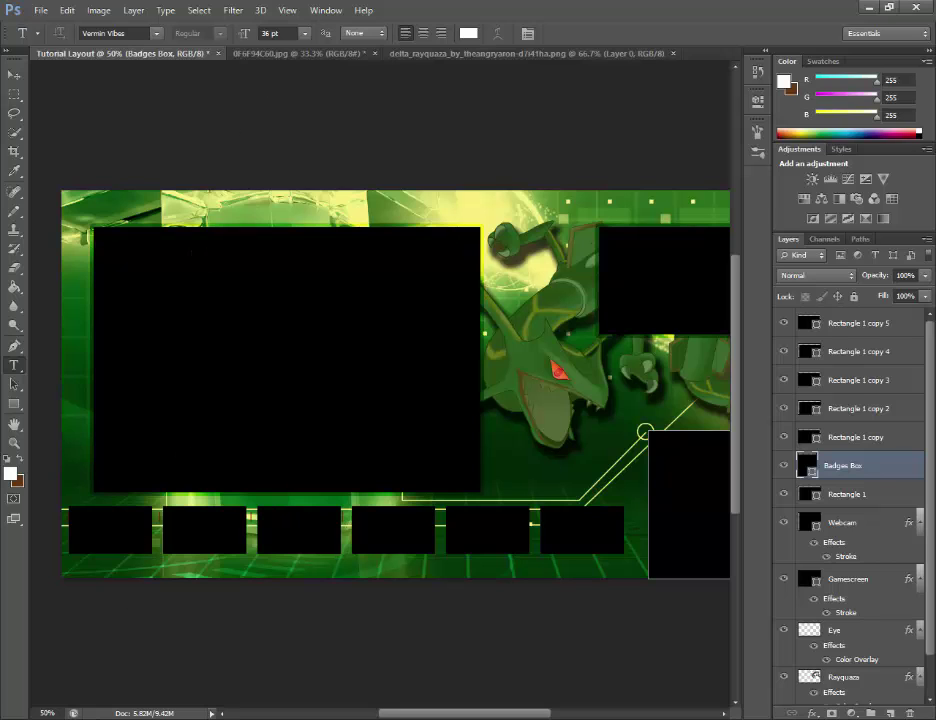
Switch to the browser and search Google Images for "pokemon emerald logo transparent".
{"action": "key", "text": "alt+Tab"}
{"action": "left_click", "coordinate": [236, 30]}
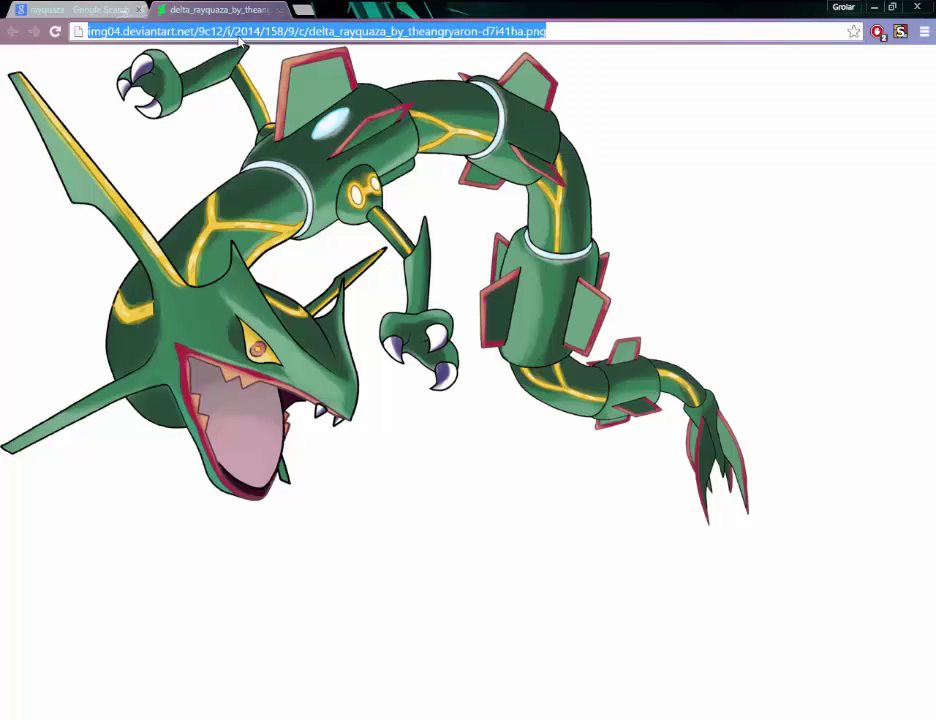
{"action": "type", "text": "pokeon logo"}
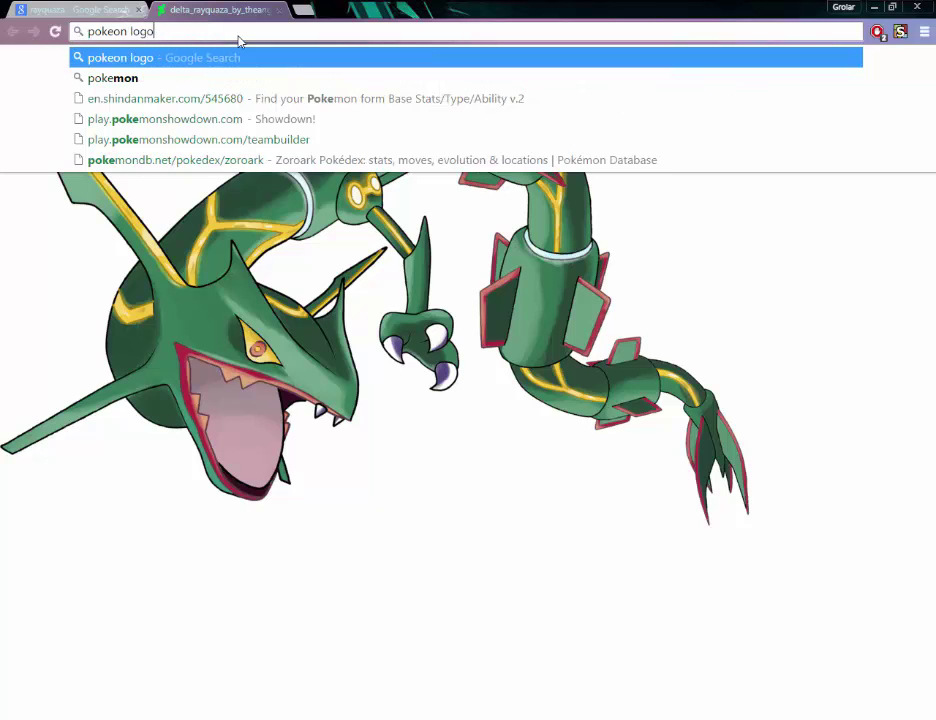
{"action": "key", "text": "Return"}
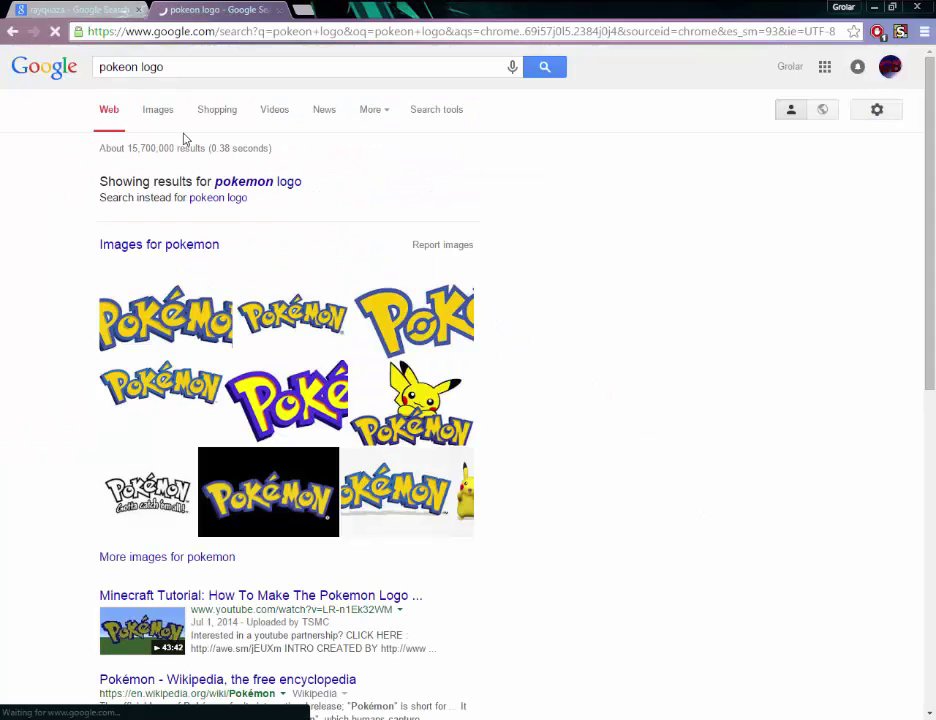
{"action": "left_click", "coordinate": [157, 109]}
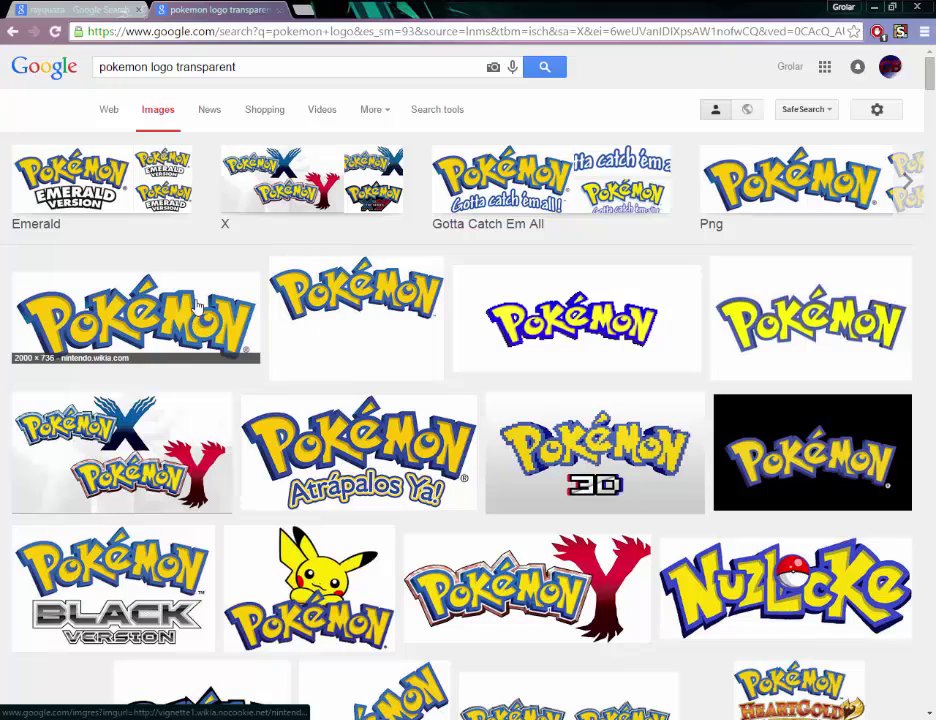
{"action": "left_click", "coordinate": [124, 210]}
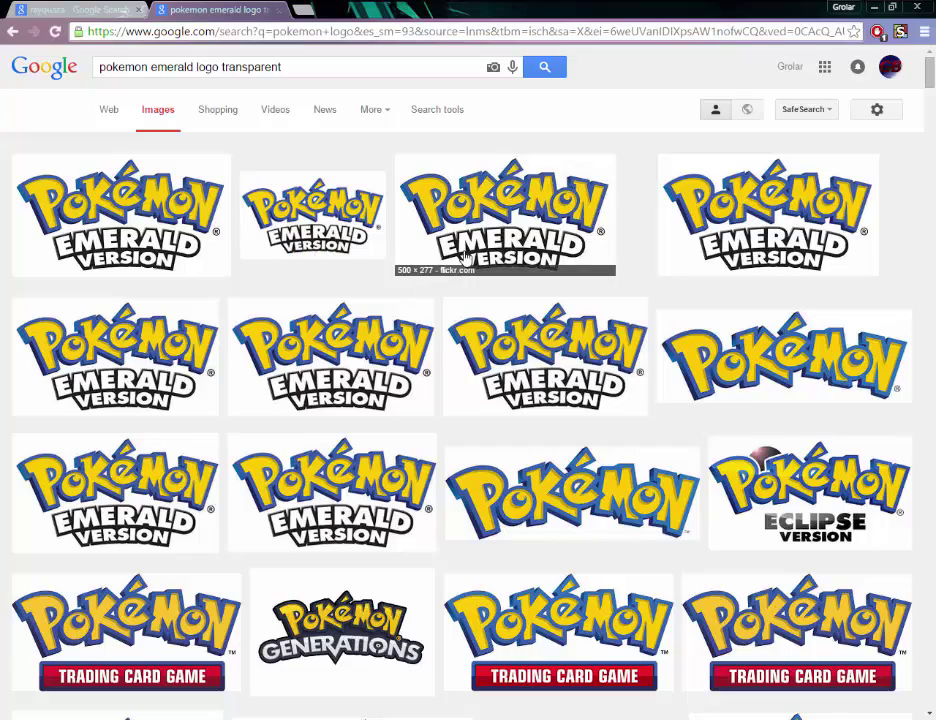
Browse the Pokémon Emerald logo results and open the 450 × 249 version at full size.
{"action": "left_click", "coordinate": [505, 225]}
{"action": "left_click", "coordinate": [785, 168]}
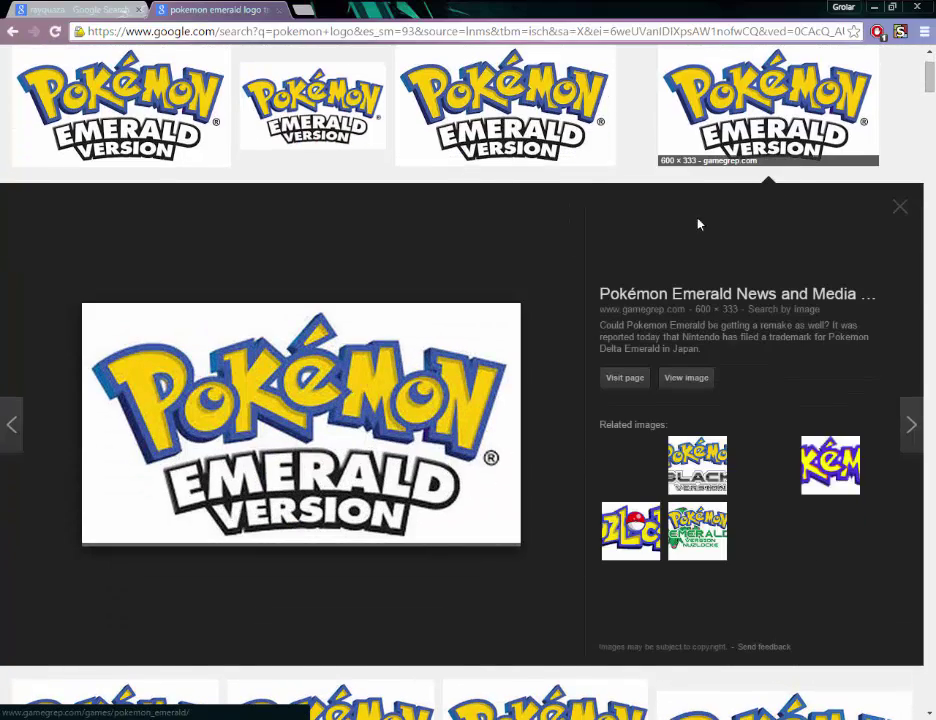
{"action": "scroll", "coordinate": [638, 358], "scroll_direction": "down", "scroll_amount": 5}
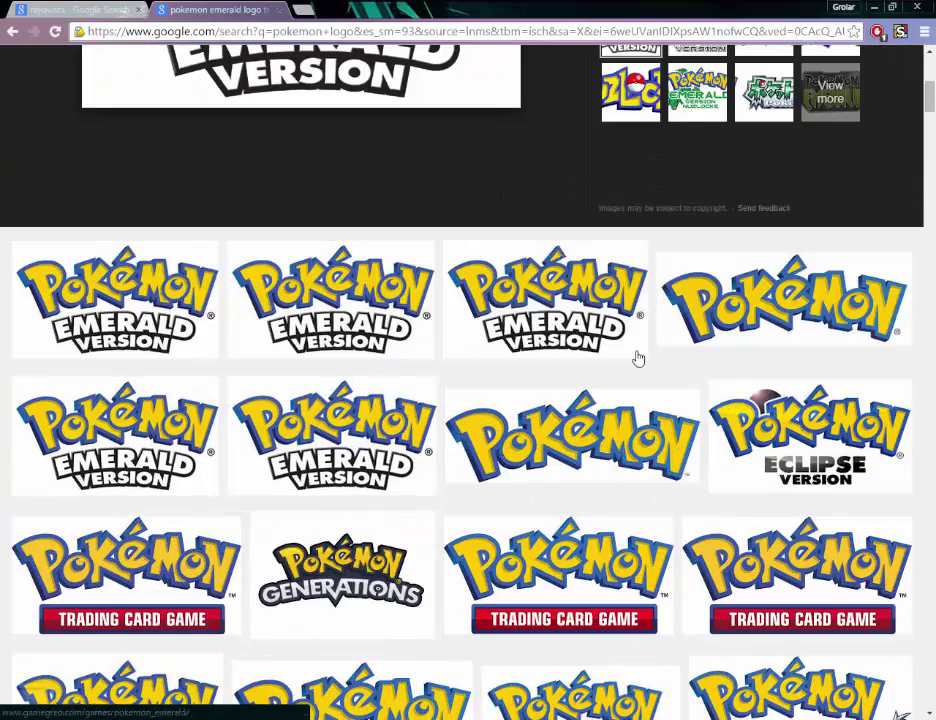
{"action": "left_click", "coordinate": [333, 440]}
{"action": "left_click", "coordinate": [662, 361]}
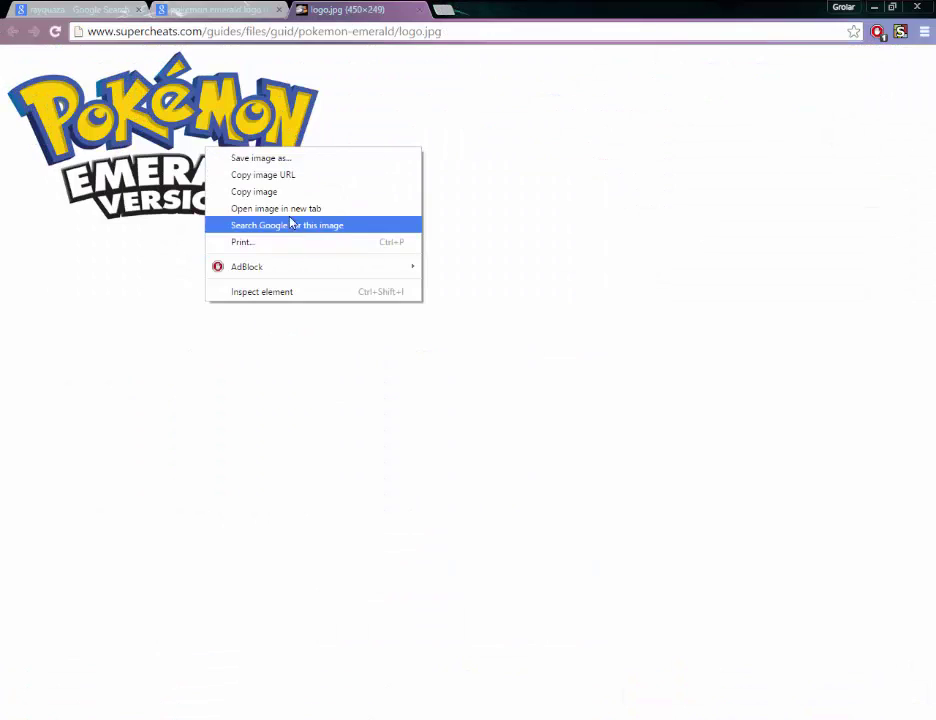
Try the Emerald logo by saving it as logo.jpg in Downloads and opening it in Photoshop, then close the document.
{"action": "left_click", "coordinate": [260, 158]}
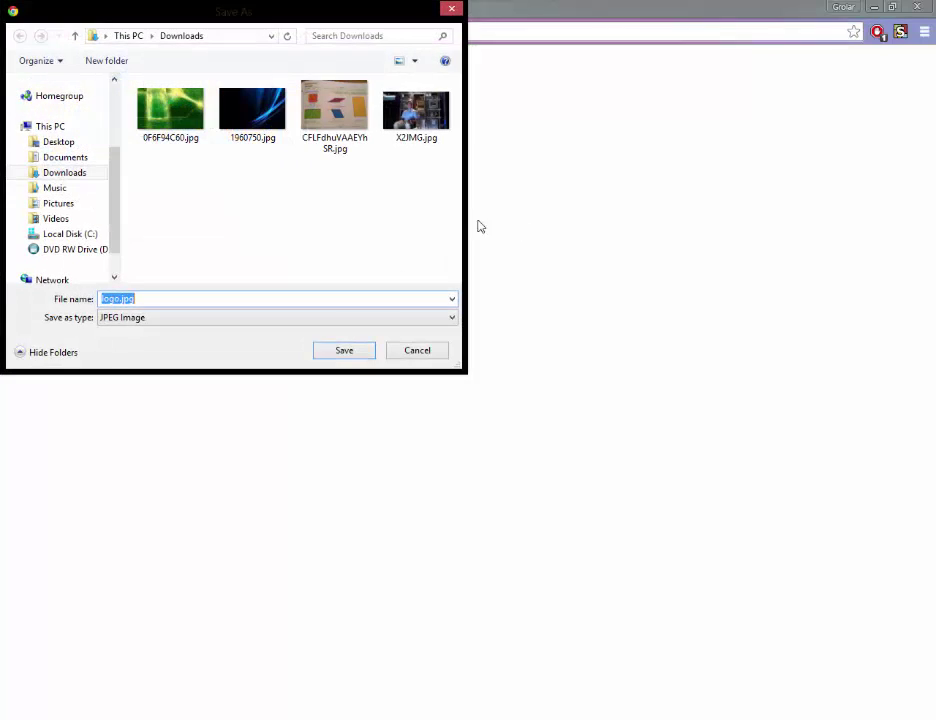
{"action": "left_click", "coordinate": [344, 349]}
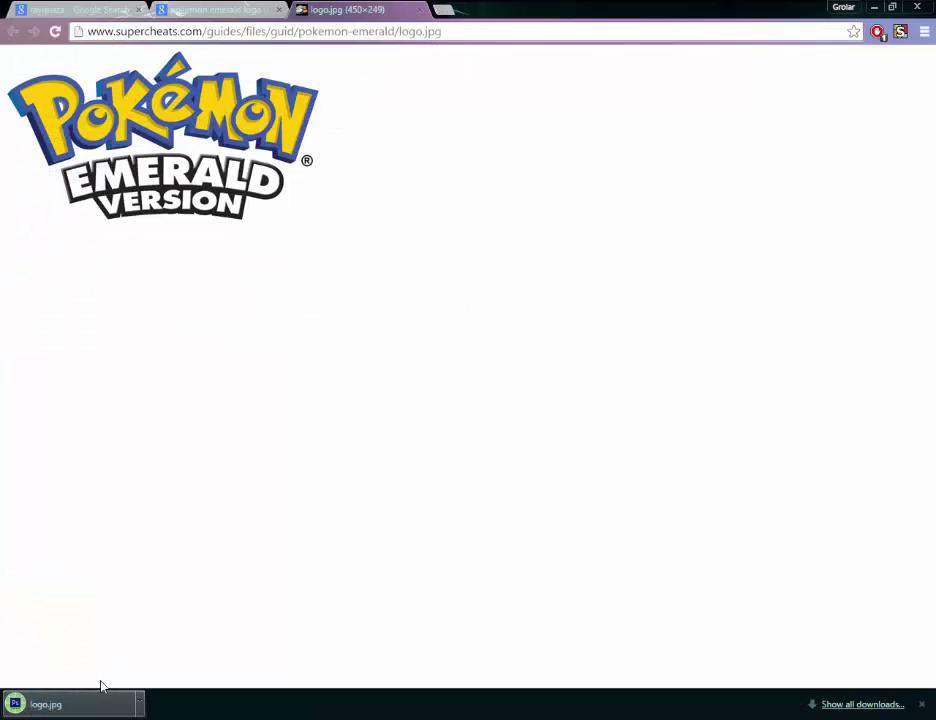
{"action": "left_click", "coordinate": [92, 704]}
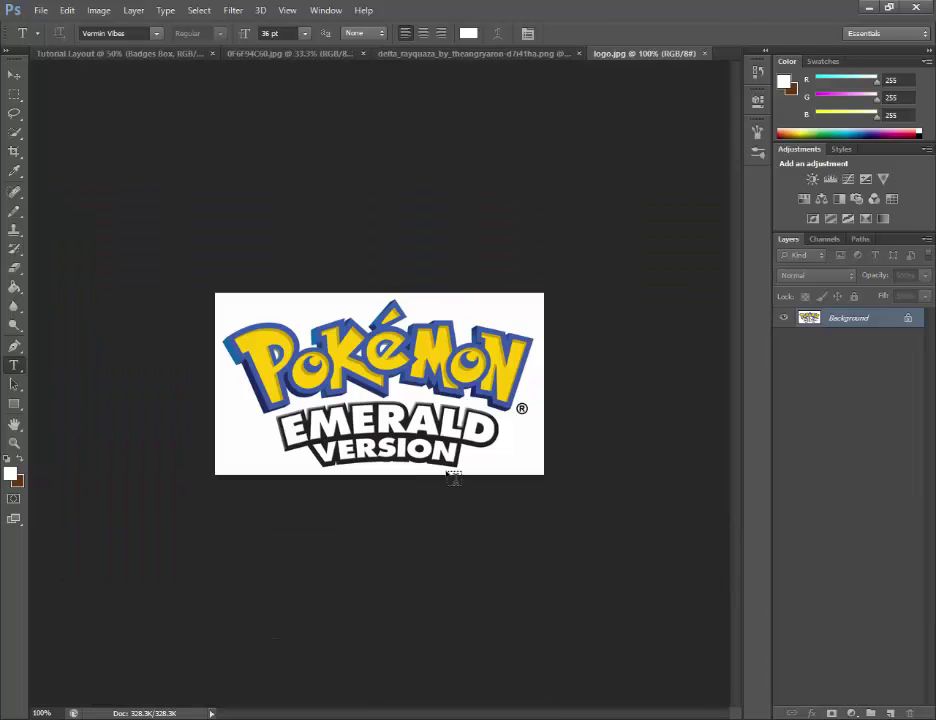
{"action": "left_click", "coordinate": [704, 53]}
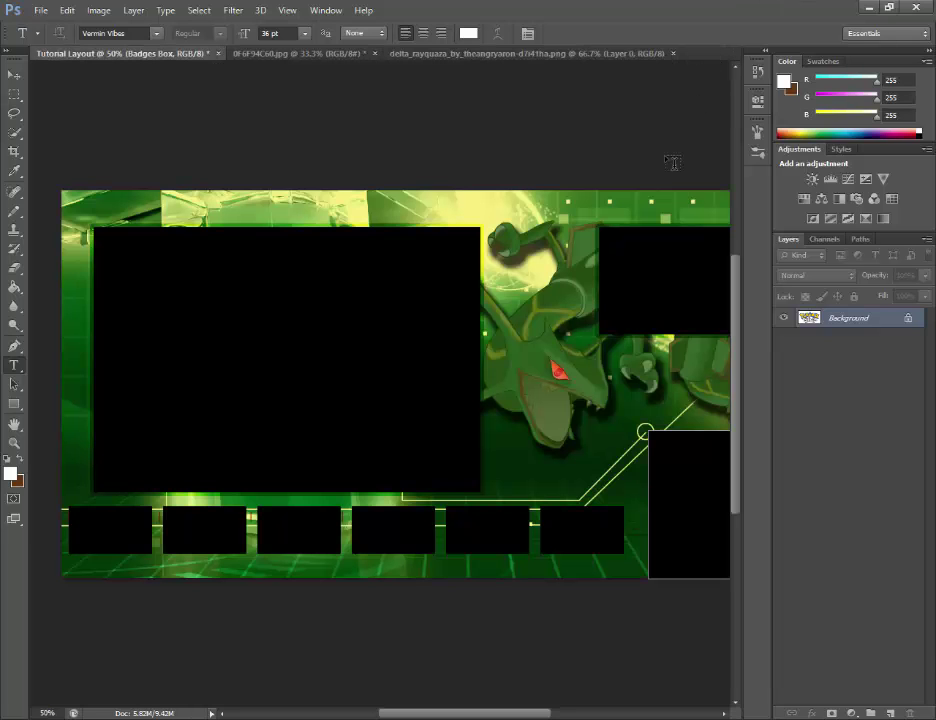
Switch back to the browser and open the 506 × 285 Pokémon Emerald logo from the results at full size.
{"action": "key", "text": "alt+Tab"}
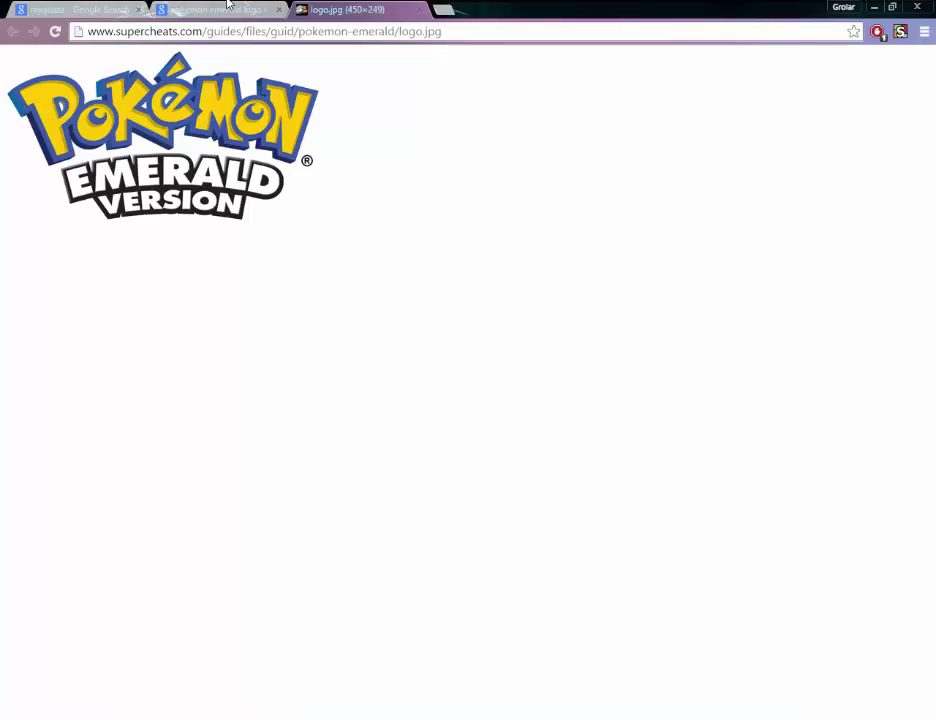
{"action": "left_click", "coordinate": [226, 8]}
{"action": "left_click", "coordinate": [416, 10]}
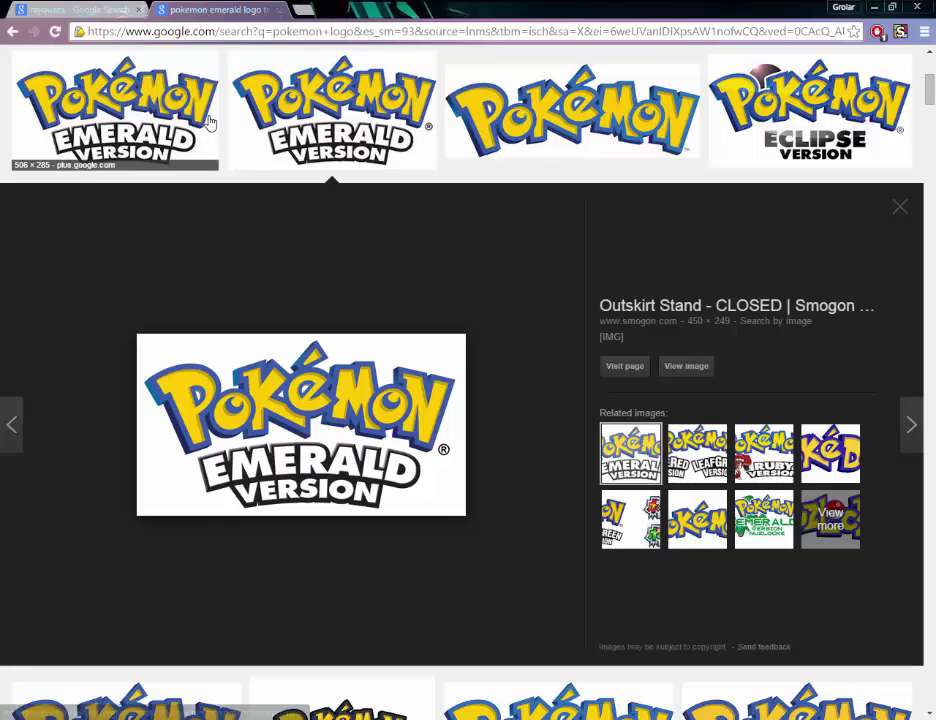
{"action": "left_click", "coordinate": [205, 120]}
{"action": "middle_click", "coordinate": [680, 357]}
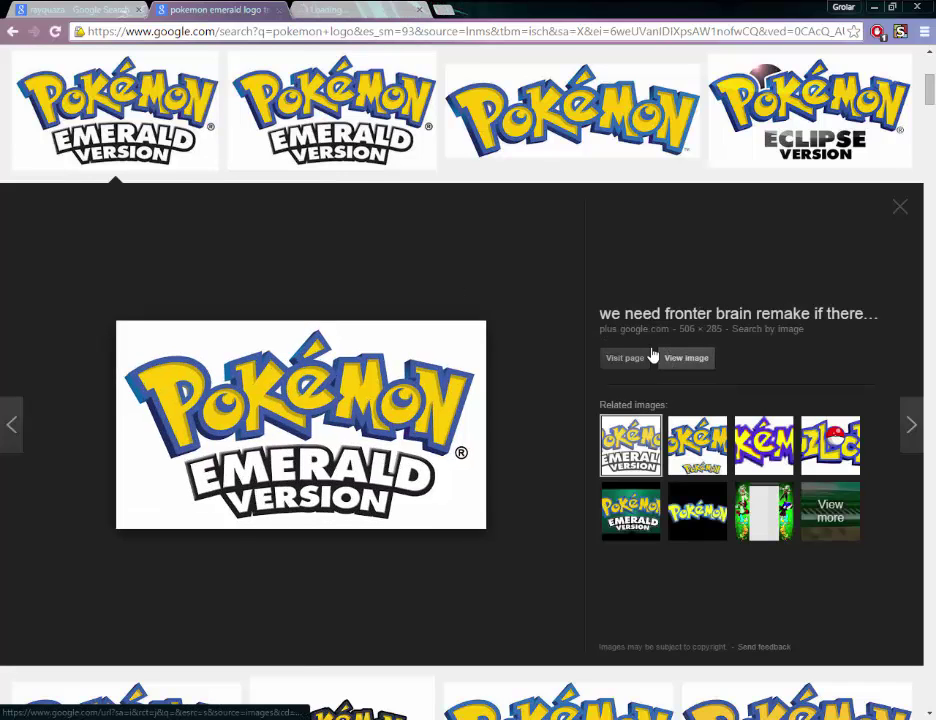
{"action": "left_click", "coordinate": [305, 9]}
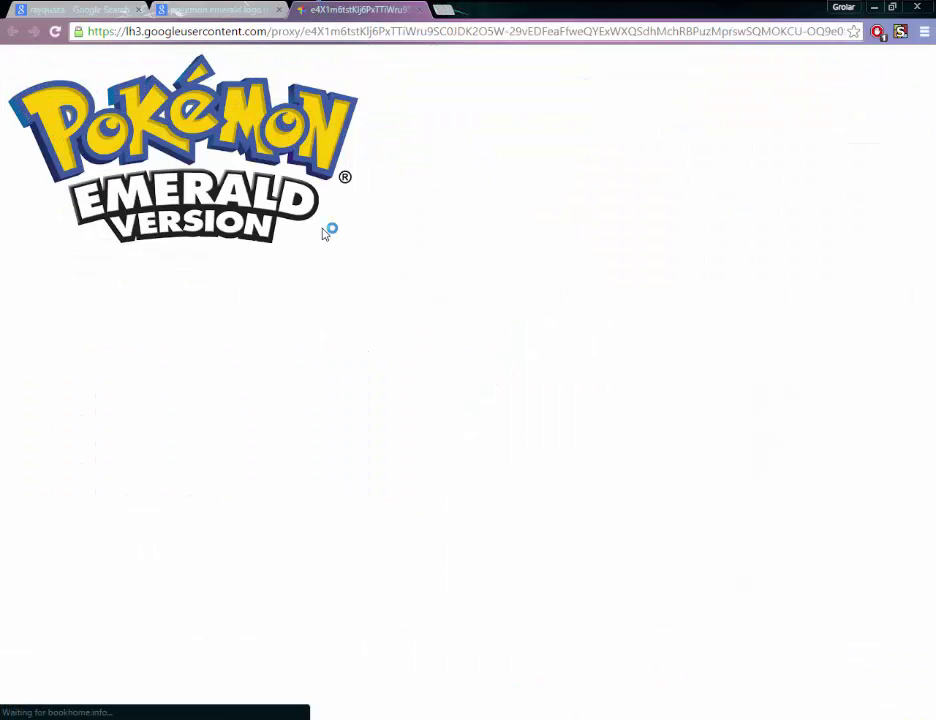
{"action": "right_click", "coordinate": [324, 231]}
{"action": "left_click", "coordinate": [395, 243]}
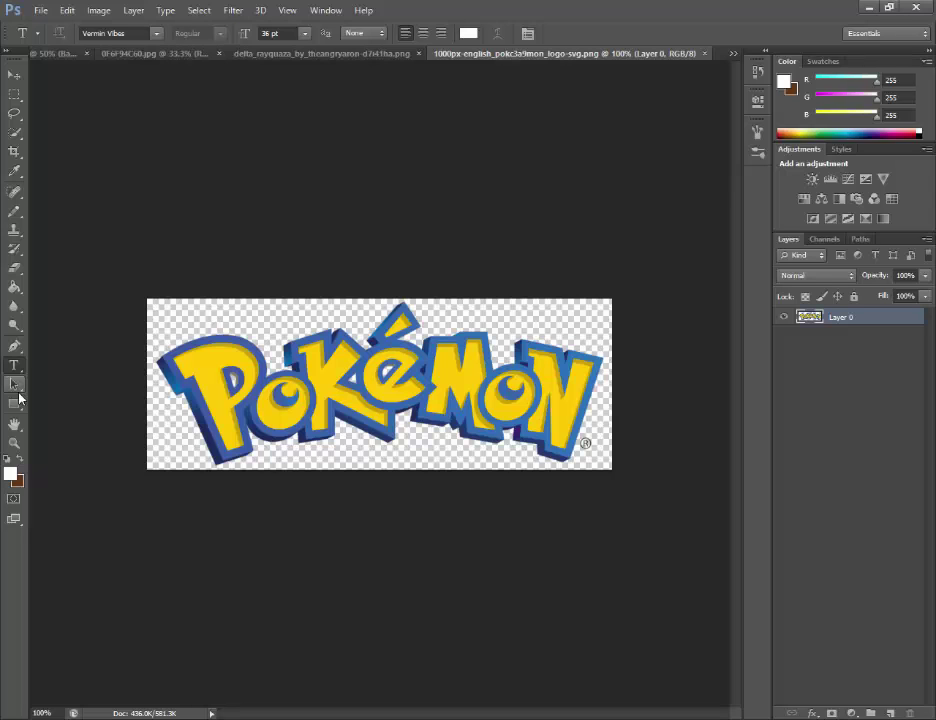
Try copying the whole Pokémon logo and pasting it at full size into the Tutorial Layout document, then undo the paste.
{"action": "left_click", "coordinate": [14, 94]}
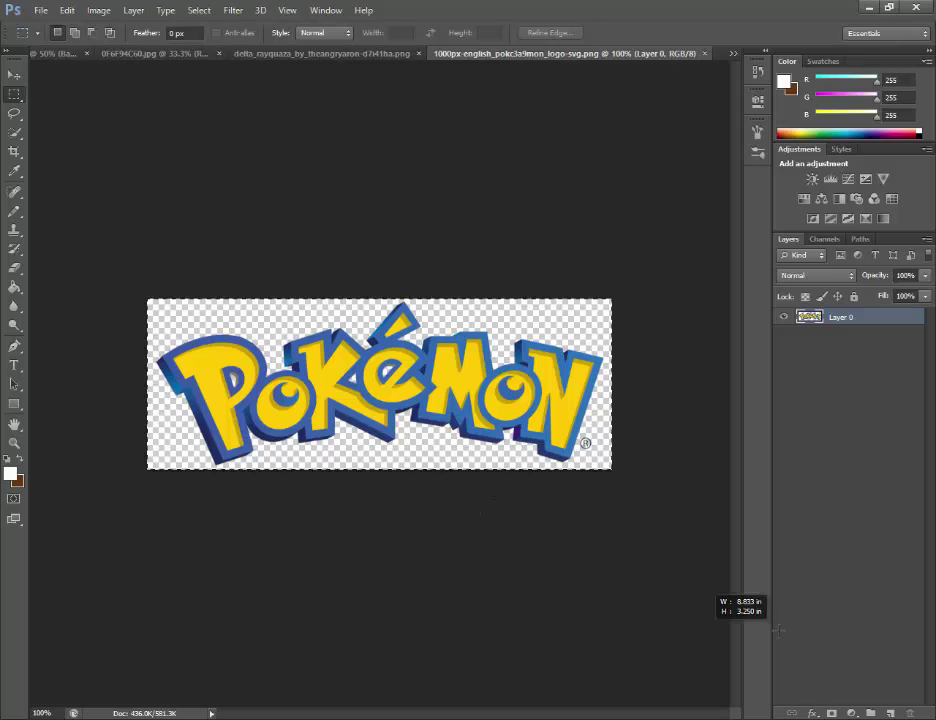
{"action": "key", "text": "ctrl+a"}
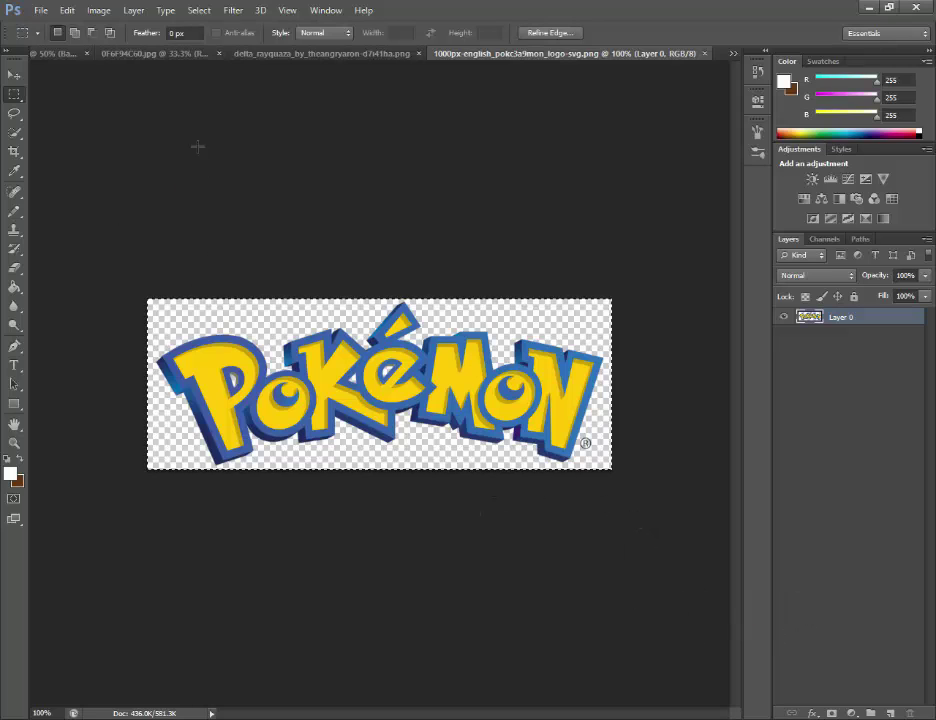
{"action": "key", "text": "ctrl+c"}
{"action": "left_click", "coordinate": [52, 53]}
{"action": "key", "text": "ctrl+v"}
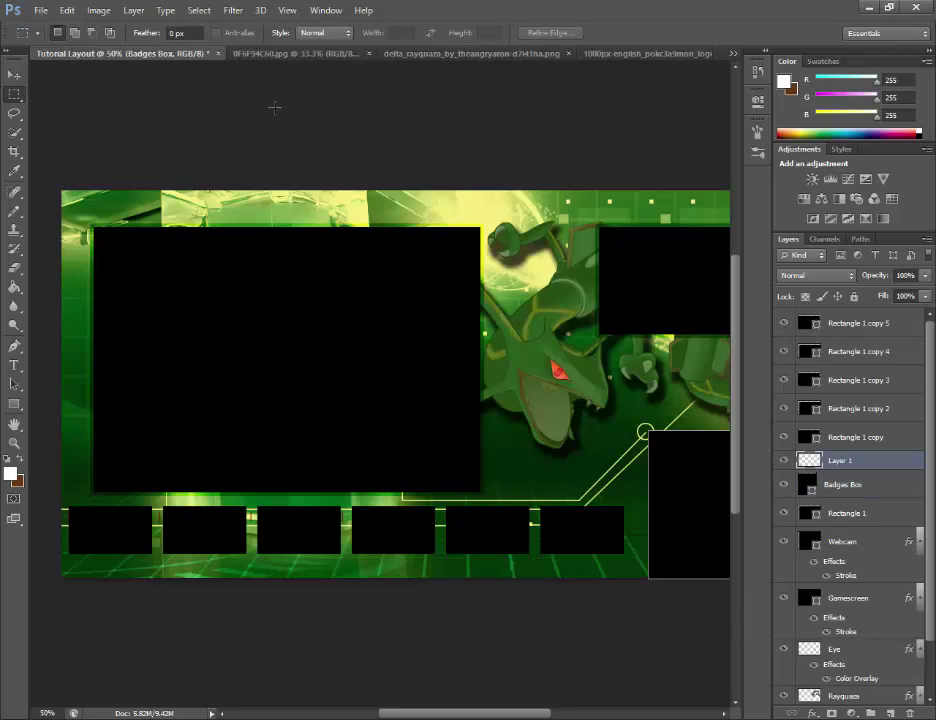
{"action": "key", "text": "ctrl+z"}
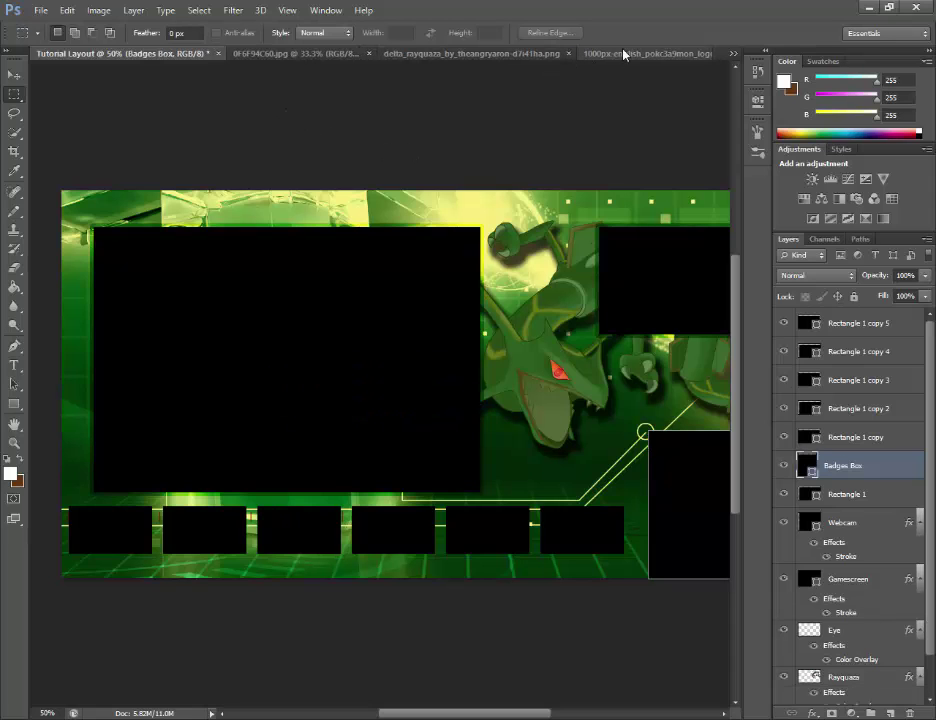
Try resizing the Pokémon logo image to 100 pixels wide and pasting it into the Tutorial Layout document.
{"action": "left_click", "coordinate": [610, 53]}
{"action": "left_click", "coordinate": [114, 11]}
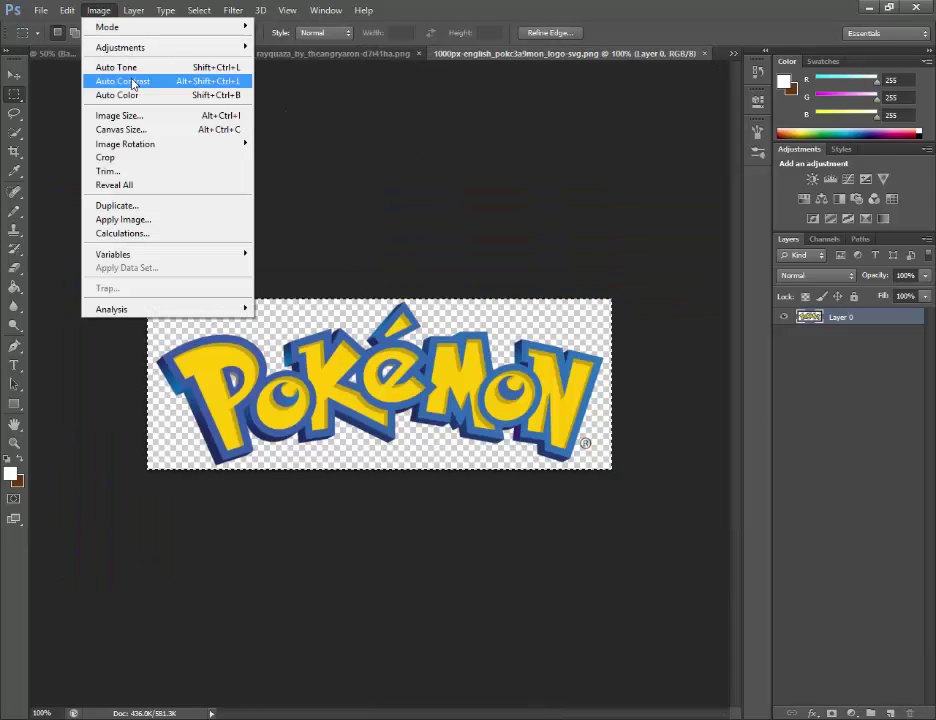
{"action": "left_click", "coordinate": [203, 118]}
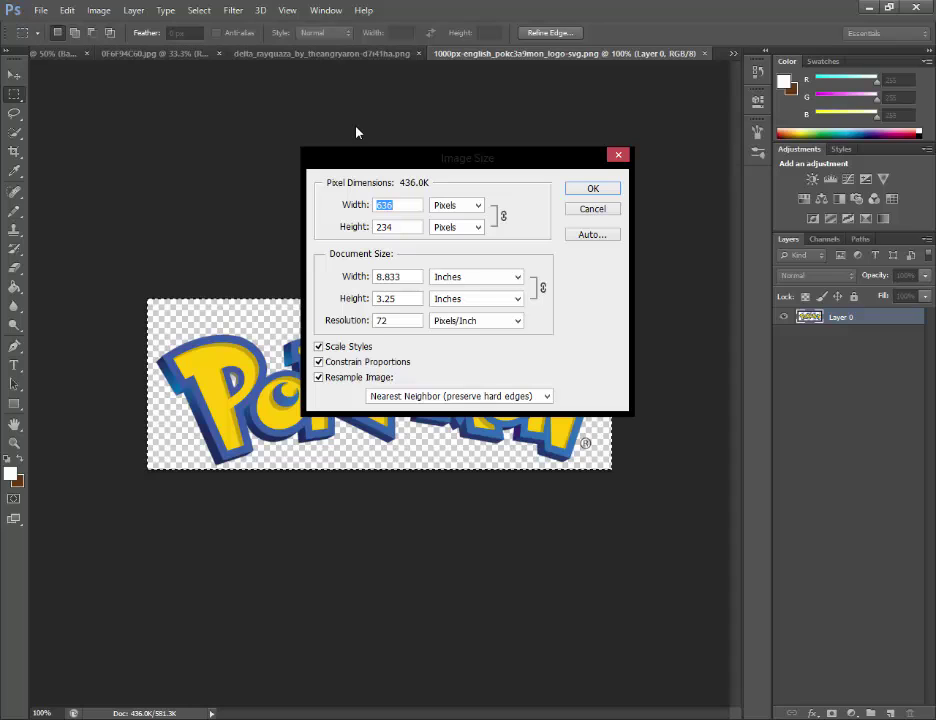
{"action": "key", "text": "BackSpace"}
{"action": "type", "text": "100"}
{"action": "key", "text": "Return"}
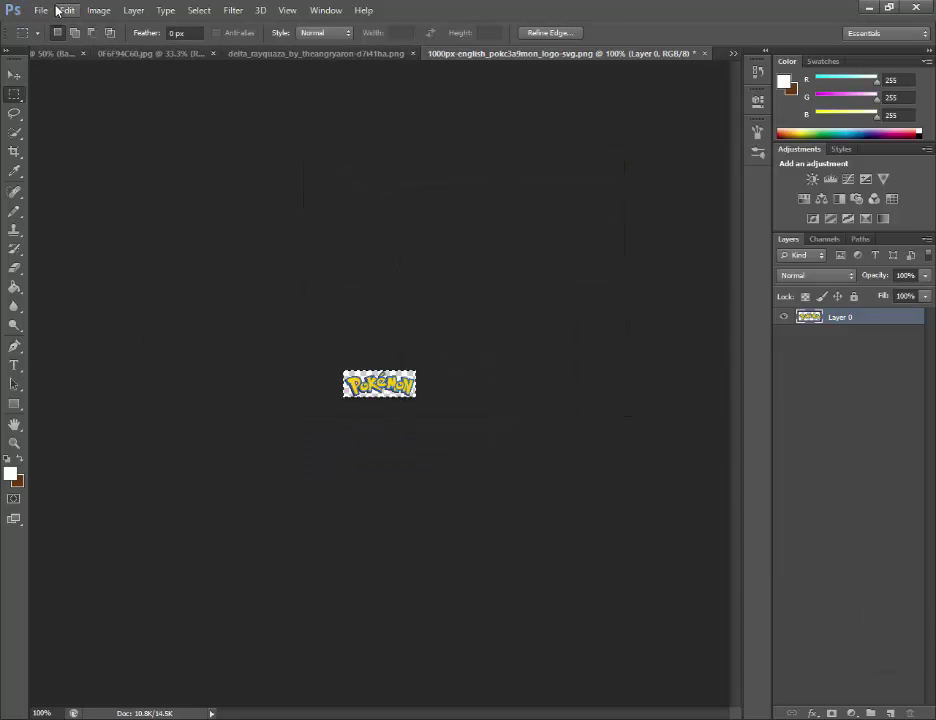
{"action": "left_click", "coordinate": [45, 53]}
{"action": "left_click_drag", "start_coordinate": [377, 290], "coordinate": [377, 290]}
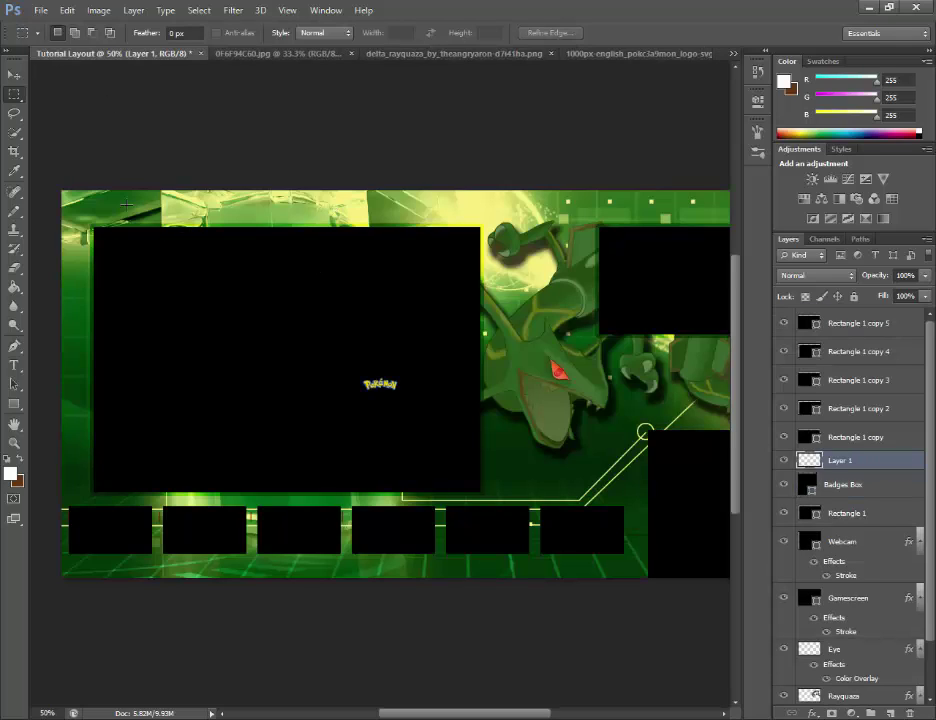
Try enlarging the shrunken Pokémon logo image to 300 pixels wide, then undo both resizes.
{"action": "left_click", "coordinate": [636, 55]}
{"action": "left_click", "coordinate": [115, 12]}
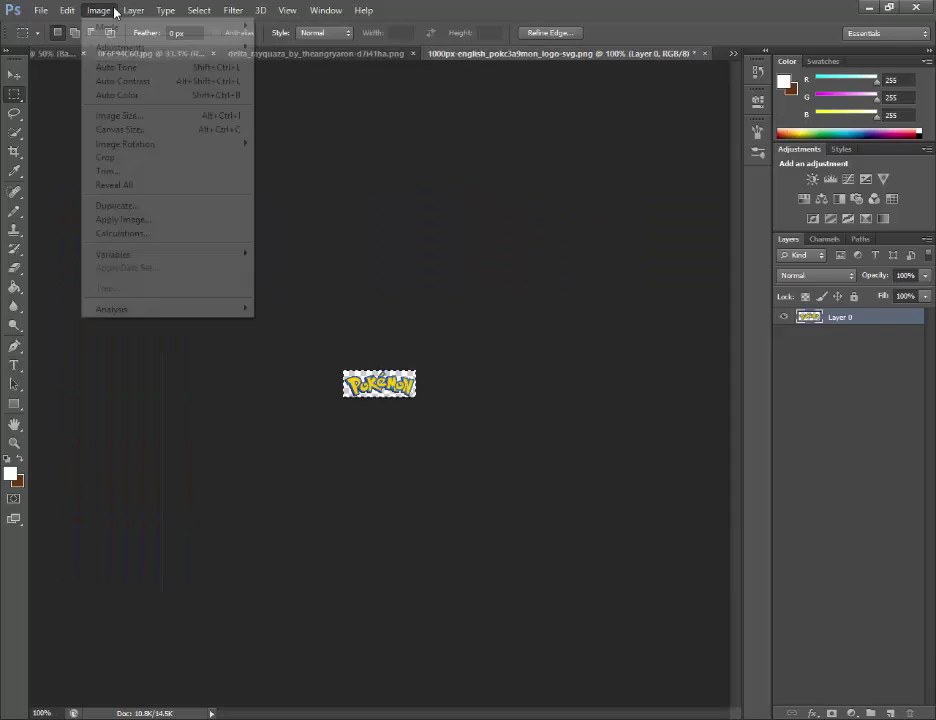
{"action": "left_click", "coordinate": [160, 116]}
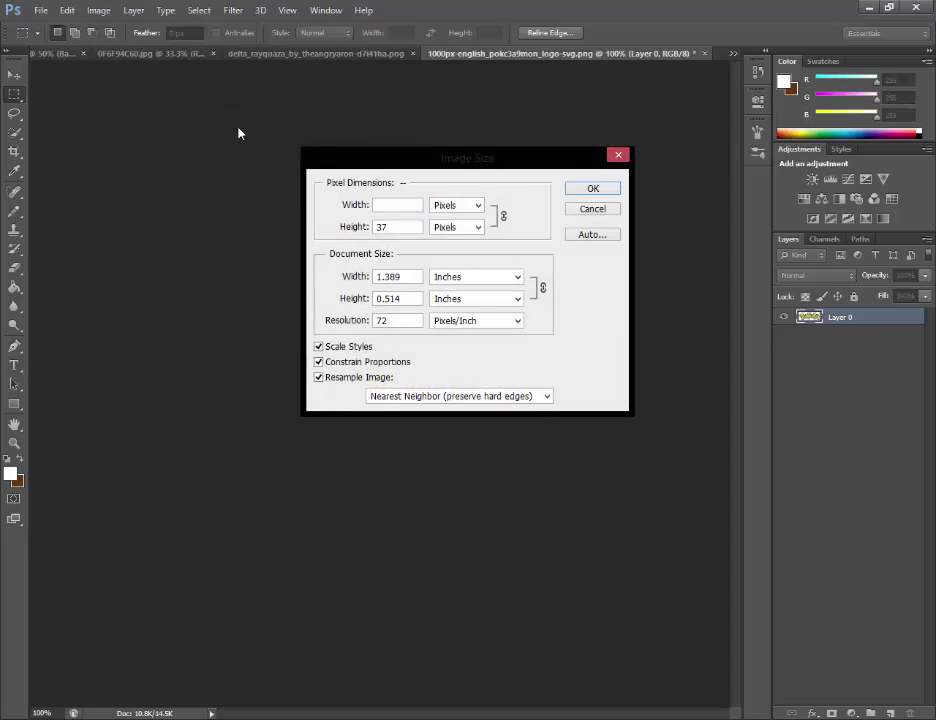
{"action": "type", "text": "300"}
{"action": "key", "text": "Return"}
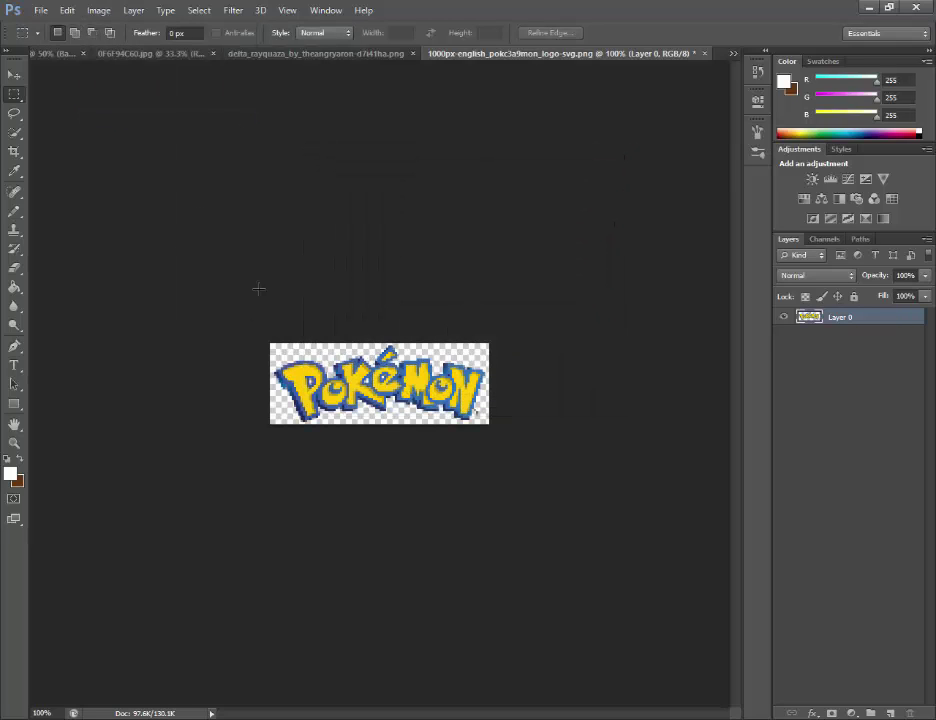
{"action": "key", "text": "ctrl+z"}
{"action": "key", "text": "ctrl+z"}
{"action": "key", "text": "ctrl+z"}
Resize the original Pokémon logo image to 300 pixels wide and paste it into the Tutorial Layout document.
{"action": "key", "text": "ctrl+a"}
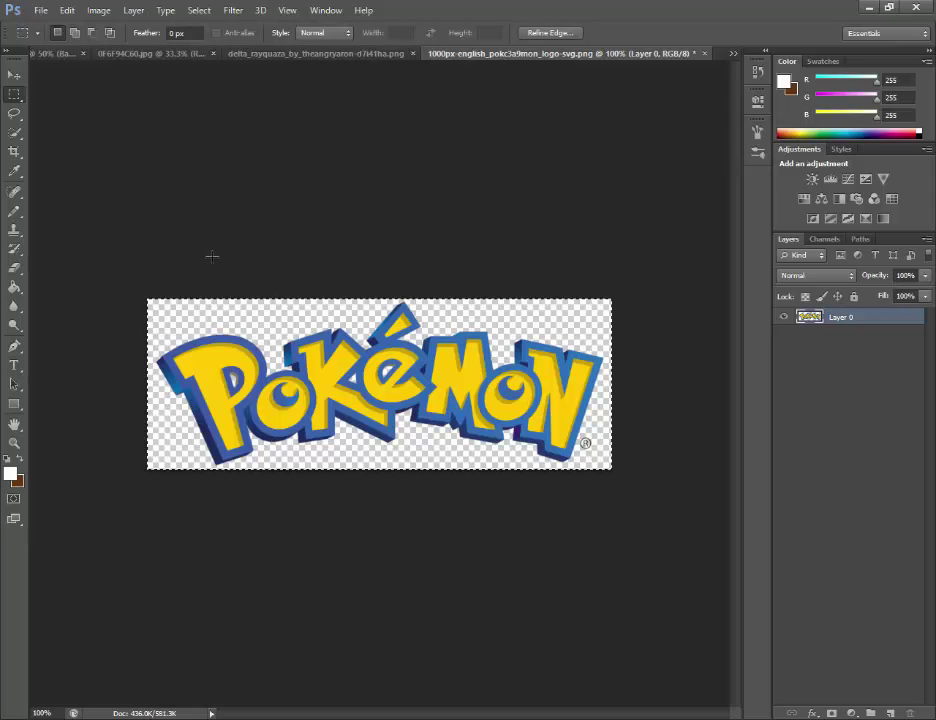
{"action": "left_click", "coordinate": [98, 10]}
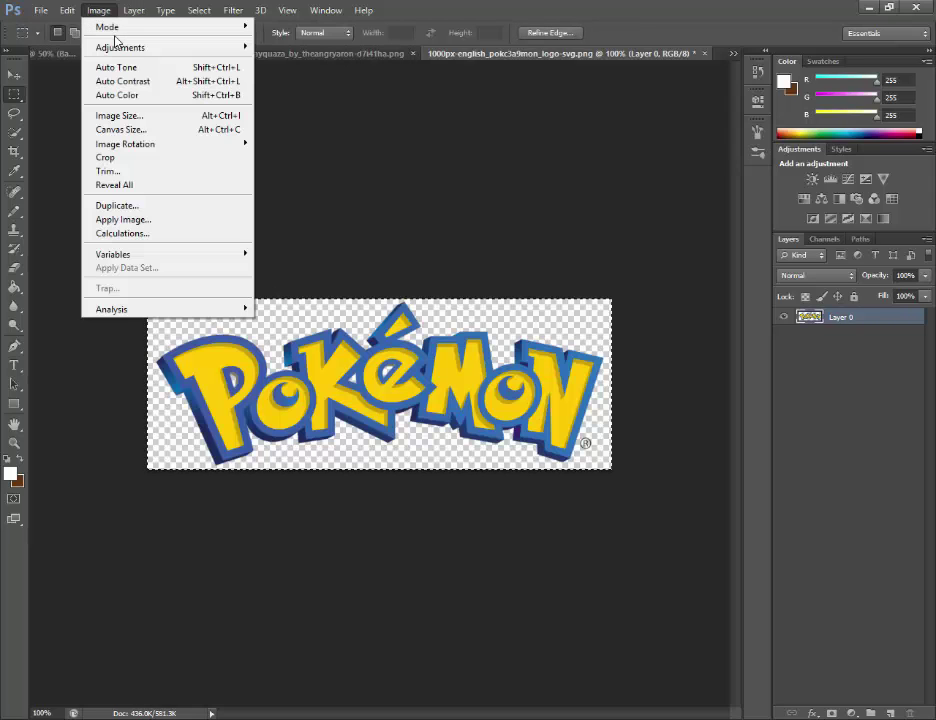
{"action": "left_click", "coordinate": [137, 118]}
{"action": "type", "text": "300"}
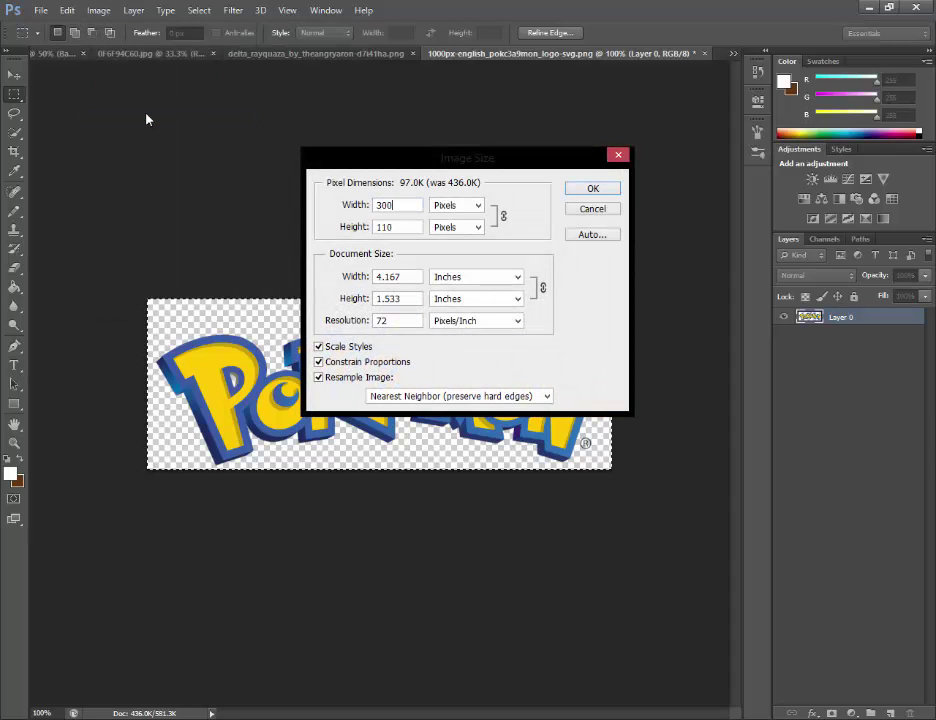
{"action": "key", "text": "Return"}
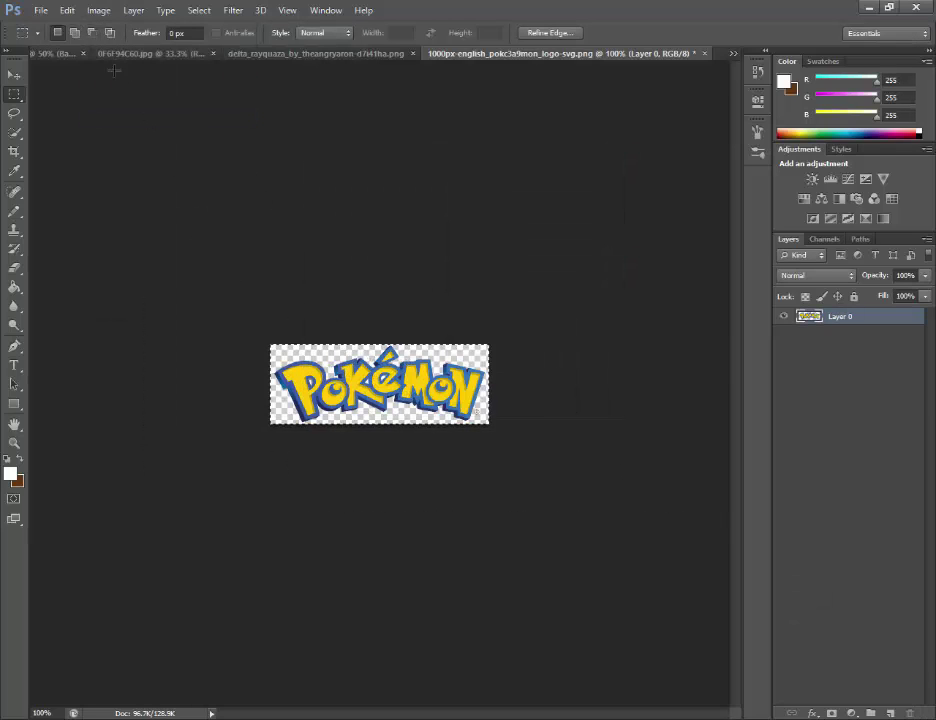
{"action": "left_click", "coordinate": [50, 52]}
{"action": "key", "text": "ctrl+v"}
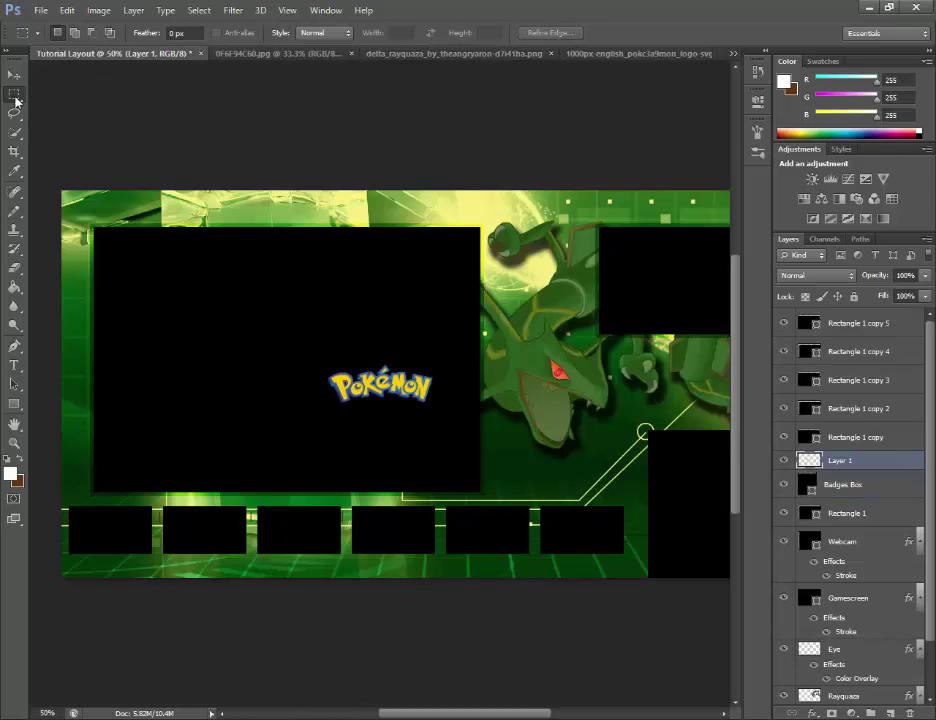
Move the pasted Pokémon logo out of the game box to just below Rayquaza's open mouth.
{"action": "left_click", "coordinate": [14, 75]}
{"action": "key", "text": "shift+Right"}
{"action": "key", "text": "shift+Right"}
{"action": "key", "text": "shift+Right"}
{"action": "key", "text": "shift+Right"}
{"action": "key", "text": "shift+Right"}
{"action": "key", "text": "shift+Right"}
{"action": "key", "text": "shift+Right"}
{"action": "key", "text": "shift+Right"}
{"action": "key", "text": "shift+Right"}
{"action": "key", "text": "shift+Right"}
{"action": "key", "text": "shift+Right"}
{"action": "key", "text": "shift+Right"}
{"action": "key", "text": "shift+Right"}
{"action": "key", "text": "shift+Right"}
{"action": "key", "text": "shift+Right"}
{"action": "key", "text": "shift+Right"}
{"action": "key", "text": "shift+Right"}
{"action": "key", "text": "shift+Right"}
{"action": "key", "text": "shift+Right"}
{"action": "key", "text": "shift+Right"}
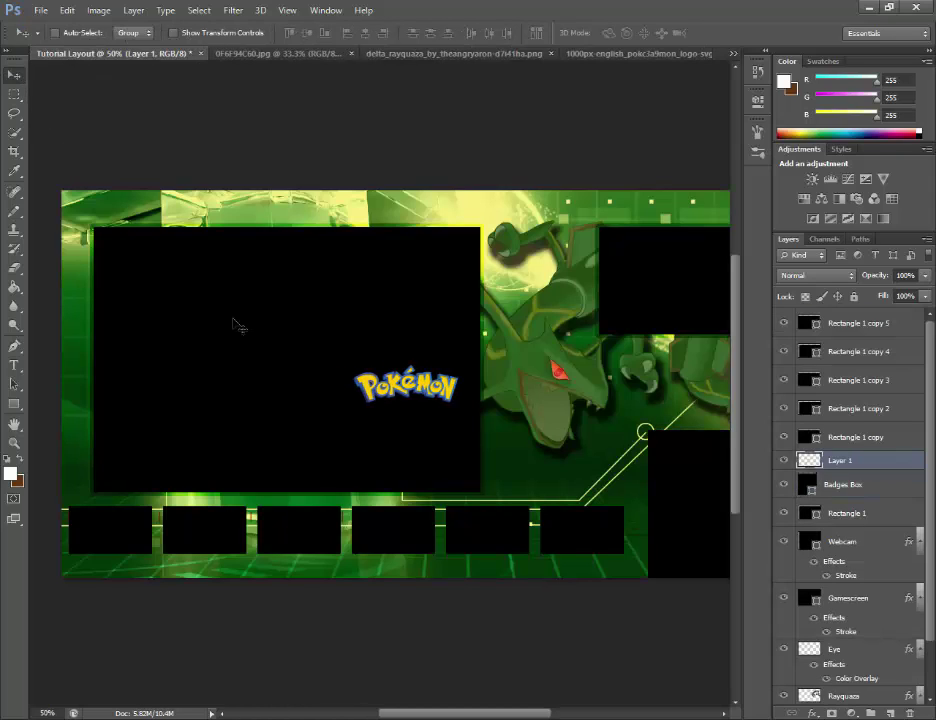
{"action": "key", "text": "shift+Right"}
{"action": "key", "text": "shift+Right"}
{"action": "key", "text": "shift+Right"}
{"action": "key", "text": "shift+Right"}
{"action": "key", "text": "shift+Right"}
{"action": "key", "text": "shift+Right"}
{"action": "key", "text": "shift+Right"}
{"action": "key", "text": "shift+Right"}
{"action": "key", "text": "shift+Right"}
{"action": "key", "text": "shift+Right"}
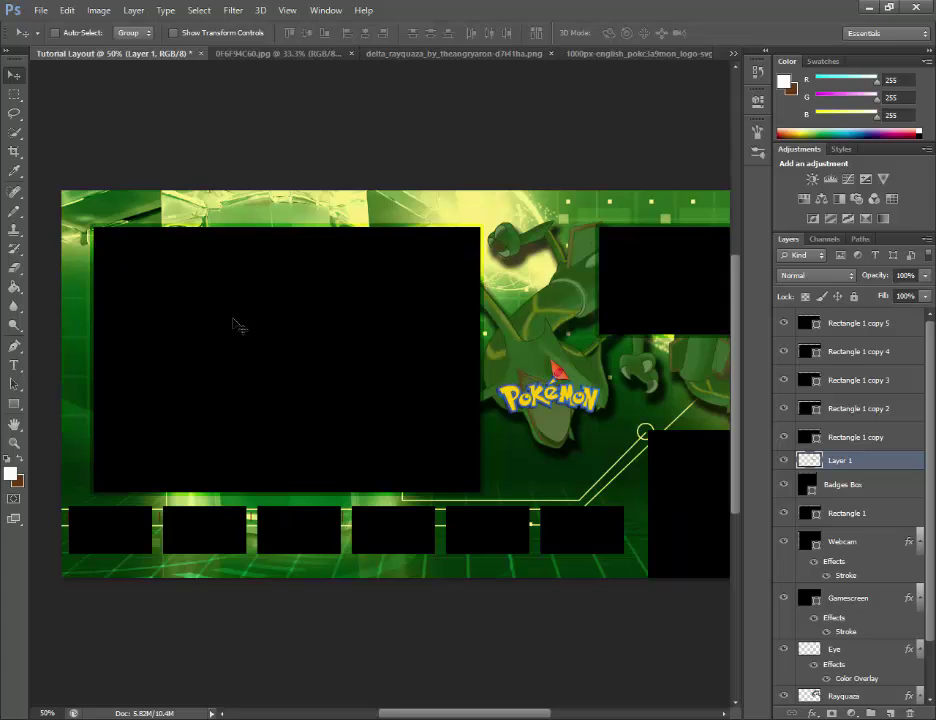
{"action": "key", "text": "shift+Down"}
{"action": "key", "text": "shift+Down"}
{"action": "key", "text": "shift+Down"}
{"action": "key", "text": "shift+Down"}
{"action": "key", "text": "shift+Down"}
{"action": "key", "text": "shift+Down"}
{"action": "key", "text": "shift+Down"}
{"action": "key", "text": "shift+Down"}
{"action": "key", "text": "shift+Down"}
{"action": "key", "text": "shift+Down"}
{"action": "key", "text": "shift+Down"}
{"action": "key", "text": "shift+Right"}
{"action": "key", "text": "shift+Right"}
{"action": "key", "text": "shift+Right"}
{"action": "key", "text": "shift+Right"}
{"action": "key", "text": "shift+Right"}
{"action": "key", "text": "shift+Right"}
{"action": "key", "text": "shift+Right"}
{"action": "key", "text": "shift+Right"}
{"action": "key", "text": "shift+Right"}
{"action": "key", "text": "shift+Right"}
{"action": "key", "text": "shift+Right"}
{"action": "key", "text": "shift+Right"}
{"action": "key", "text": "shift+Right"}
{"action": "key", "text": "shift+Right"}
{"action": "key", "text": "shift+Right"}
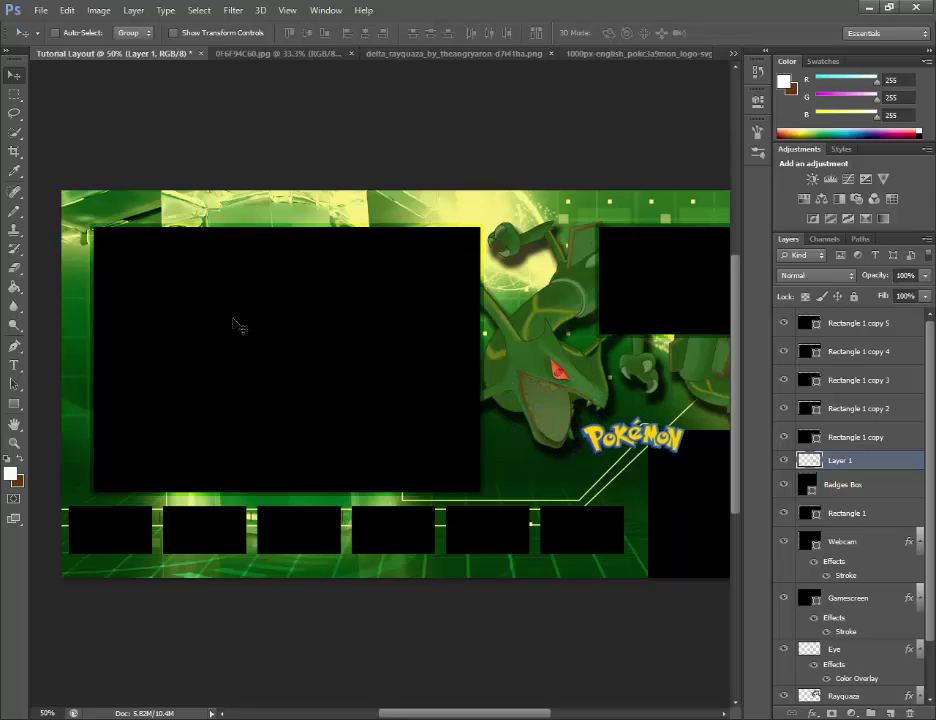
{"action": "key", "text": "shift+Left"}
{"action": "key", "text": "shift+Left"}
{"action": "key", "text": "shift+Left"}
{"action": "key", "text": "shift+Left"}
{"action": "key", "text": "shift+Left"}
{"action": "key", "text": "shift+Left"}
{"action": "key", "text": "shift+Left"}
{"action": "key", "text": "shift+Left"}
{"action": "key", "text": "shift+Left"}
{"action": "key", "text": "shift+Left"}
{"action": "key", "text": "shift+Left"}
{"action": "key", "text": "shift+Left"}
{"action": "key", "text": "shift+Left"}
{"action": "key", "text": "shift+Left"}
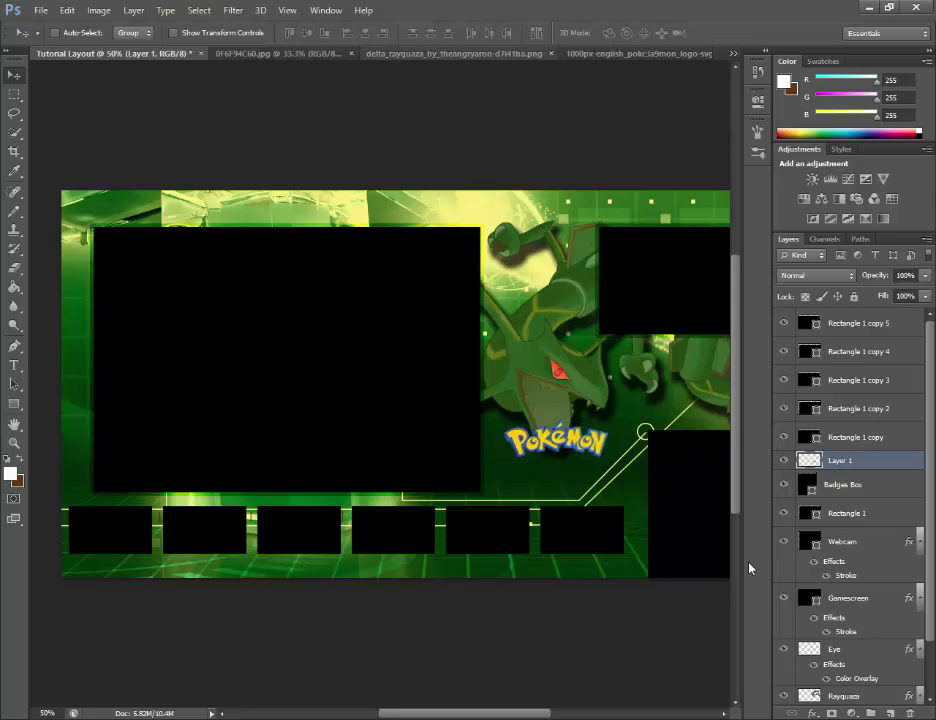
Rename the pasted logo's layer as Pokemon Logo.
{"action": "right_click", "coordinate": [830, 456]}
{"action": "key", "text": "Escape"}
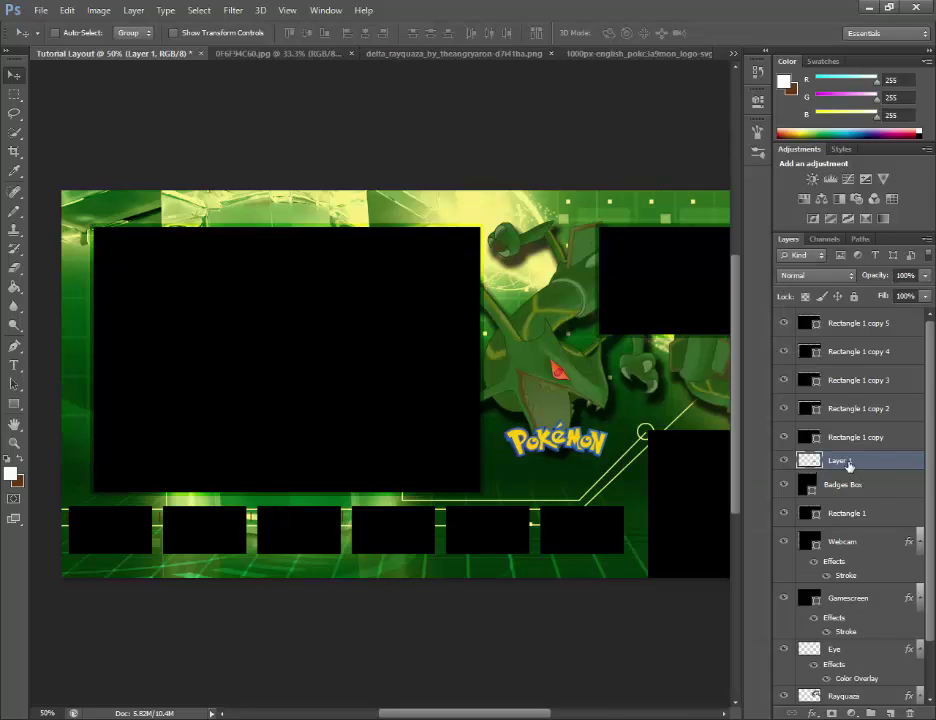
{"action": "double_click", "coordinate": [848, 460]}
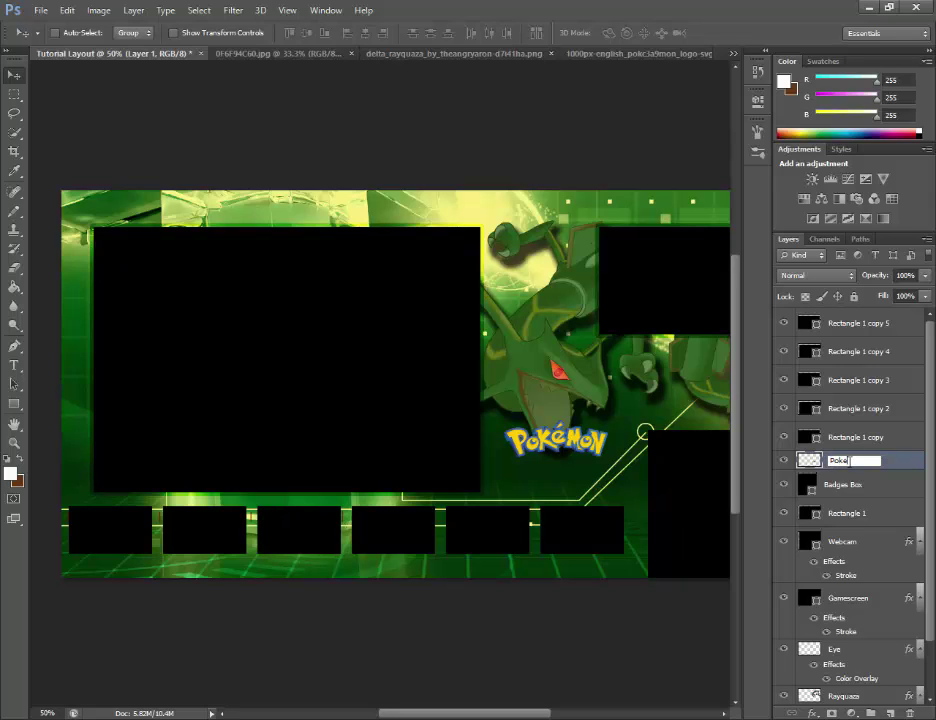
{"action": "key", "text": "Return"}
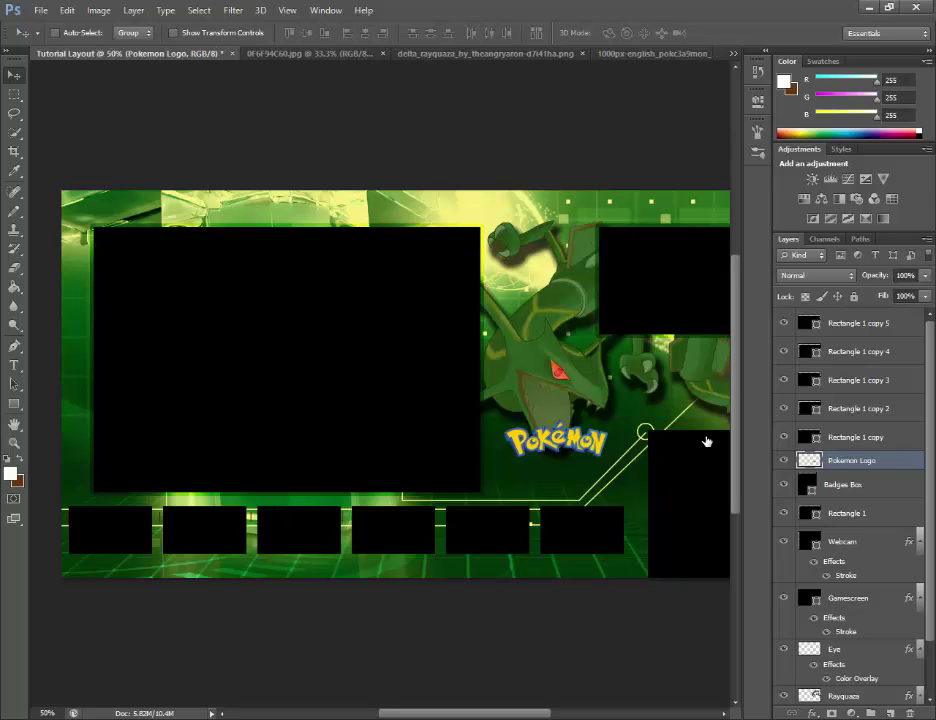
Try pasting the copied layer style onto the Pokemon Logo layer, then undo it.
{"action": "right_click", "coordinate": [838, 462]}
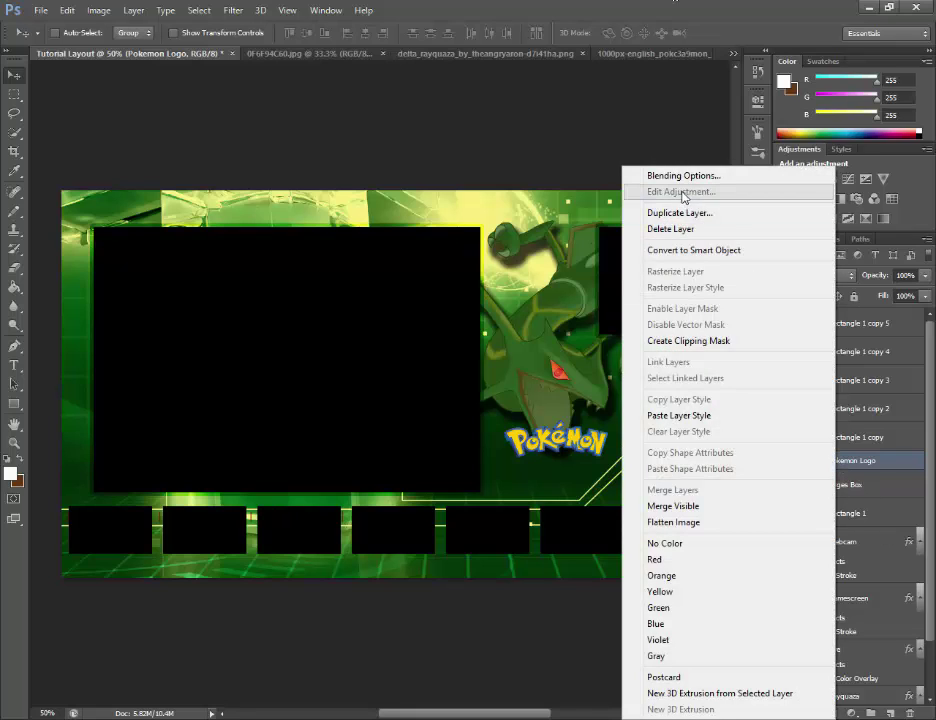
{"action": "left_click", "coordinate": [703, 415]}
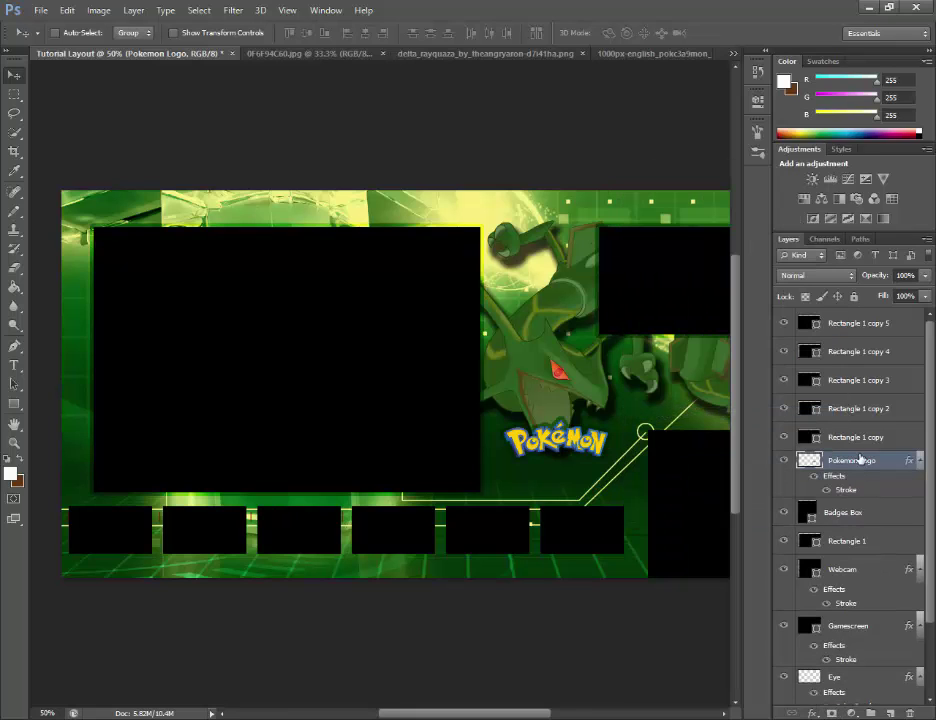
{"action": "key", "text": "ctrl+z"}
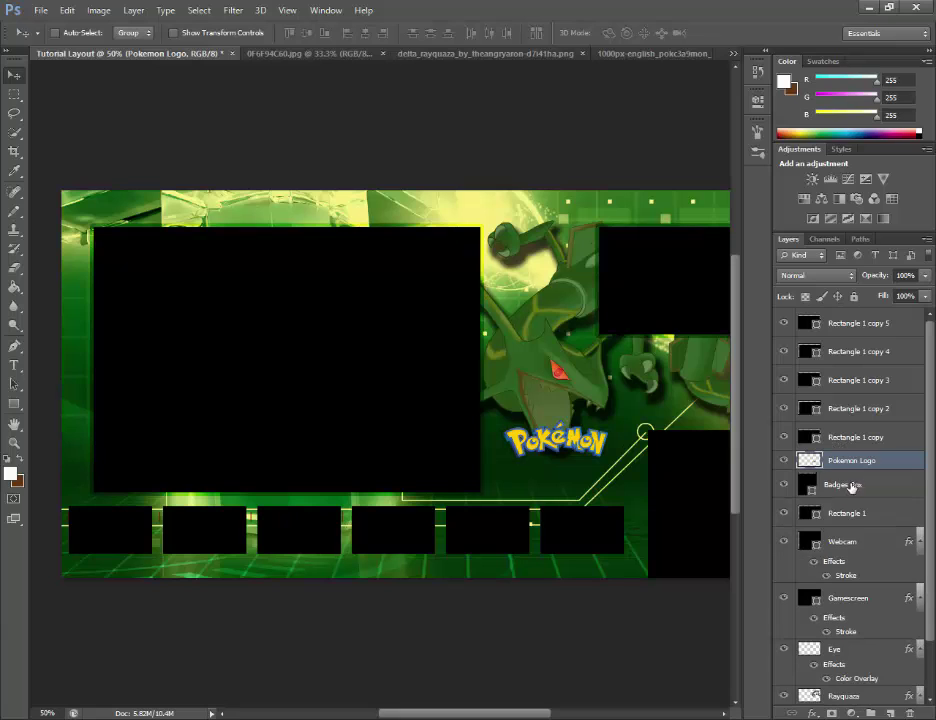
Add a drop shadow to the Pokemon Logo layer with its distance set to 17 px.
{"action": "right_click", "coordinate": [828, 462]}
{"action": "left_click", "coordinate": [668, 177]}
{"action": "left_click", "coordinate": [131, 473]}
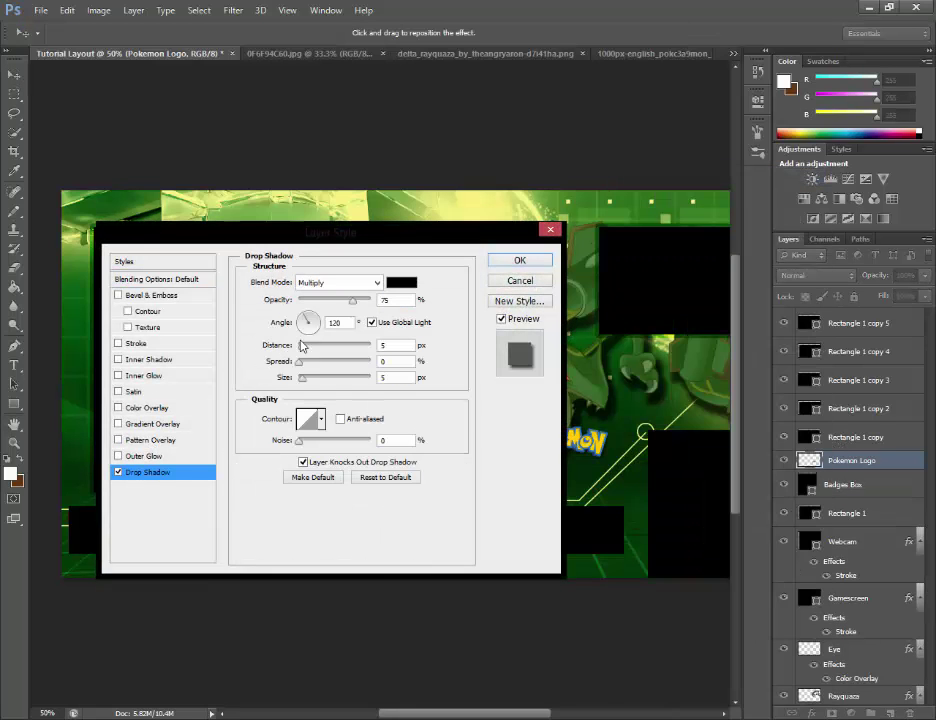
{"action": "left_click_drag", "start_coordinate": [303, 345], "coordinate": [313, 350]}
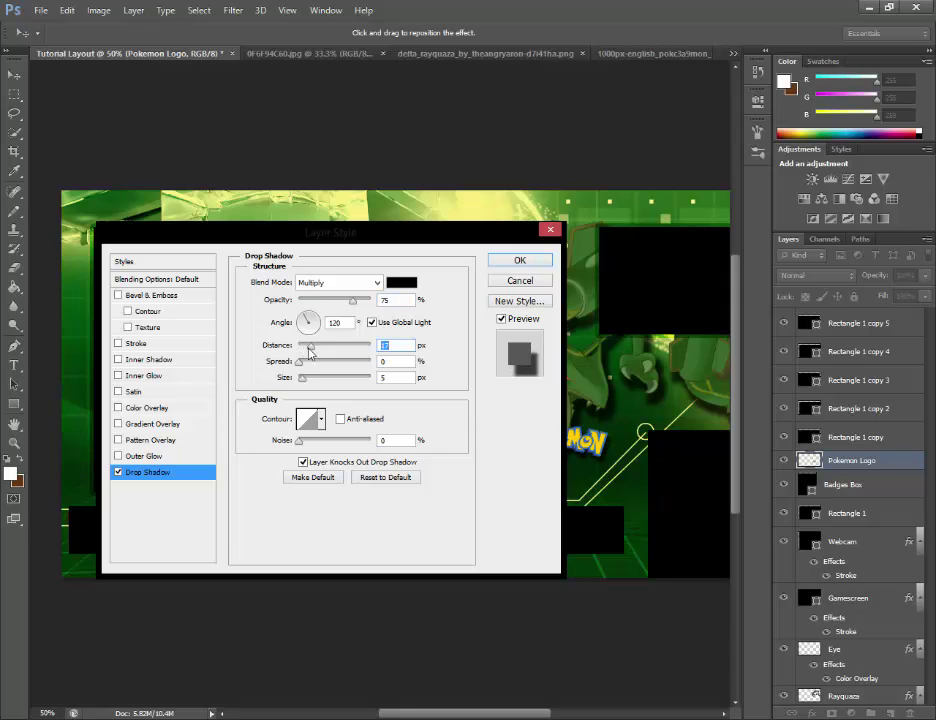
{"action": "left_click", "coordinate": [516, 261]}
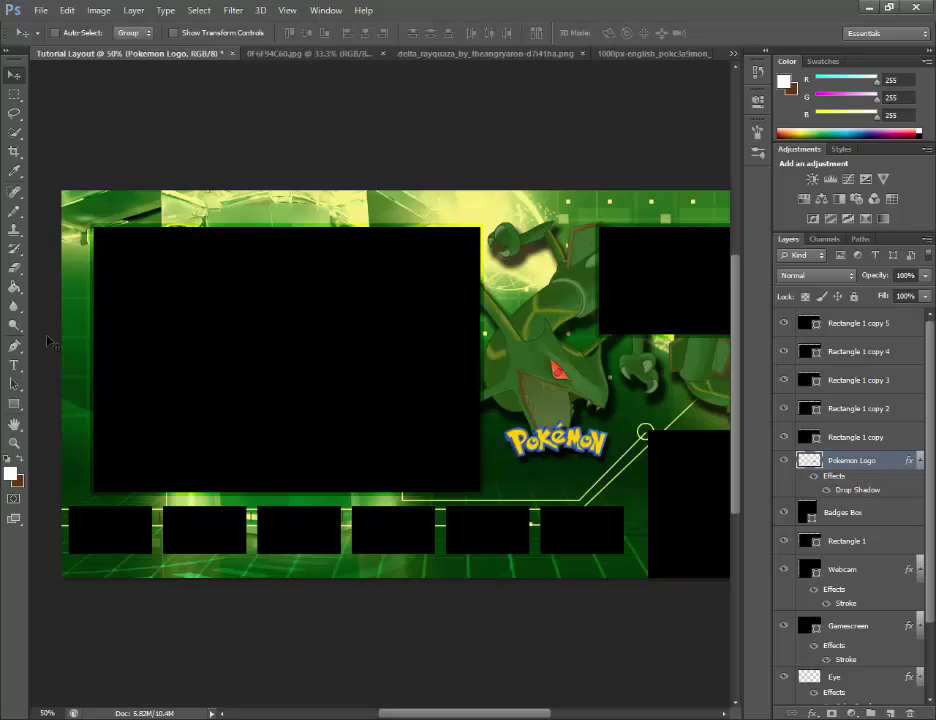
Start a new text layer just below the left half of the Pokémon logo.
{"action": "key", "text": "ctrl+plus"}
{"action": "key", "text": "ctrl+plus"}
{"action": "key", "text": "ctrl+plus"}
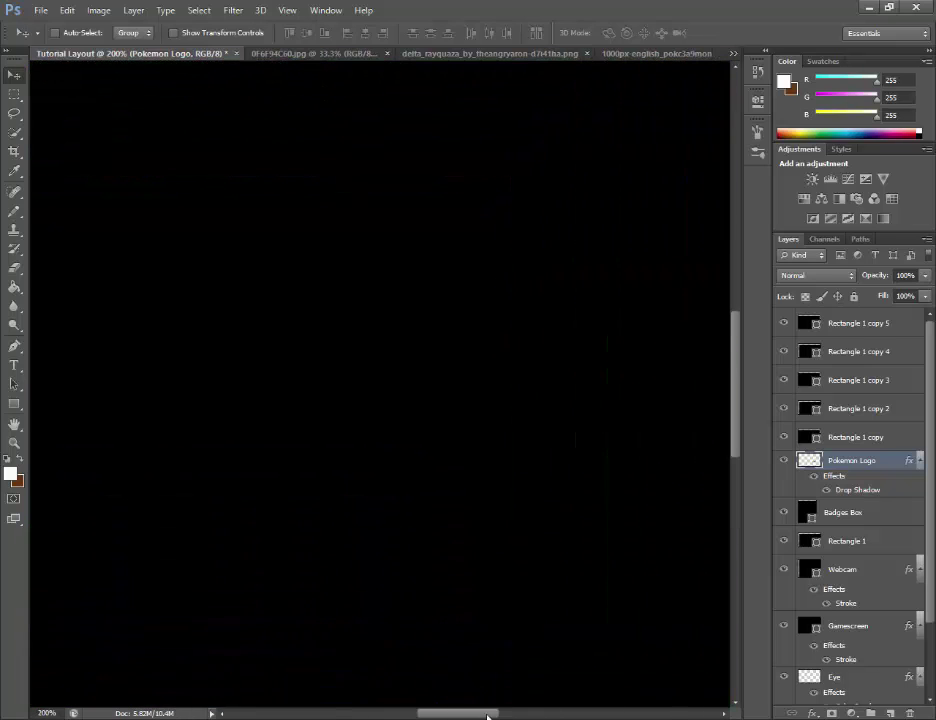
{"action": "left_click_drag", "start_coordinate": [487, 715], "coordinate": [579, 715]}
{"action": "scroll", "coordinate": [490, 600], "scroll_direction": "down", "scroll_amount": 5}
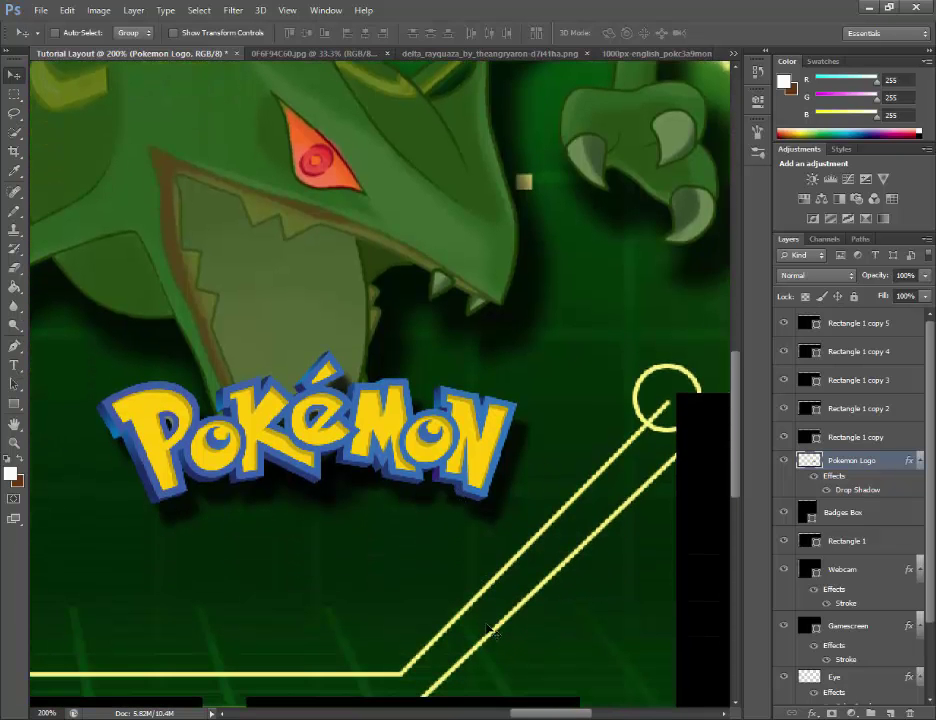
{"action": "mouse_move", "coordinate": [500, 716]}
{"action": "left_mouse_down"}
{"action": "mouse_move", "coordinate": [470, 716]}
{"action": "mouse_move", "coordinate": [485, 716]}
{"action": "left_mouse_up"}
{"action": "left_click", "coordinate": [70, 11]}
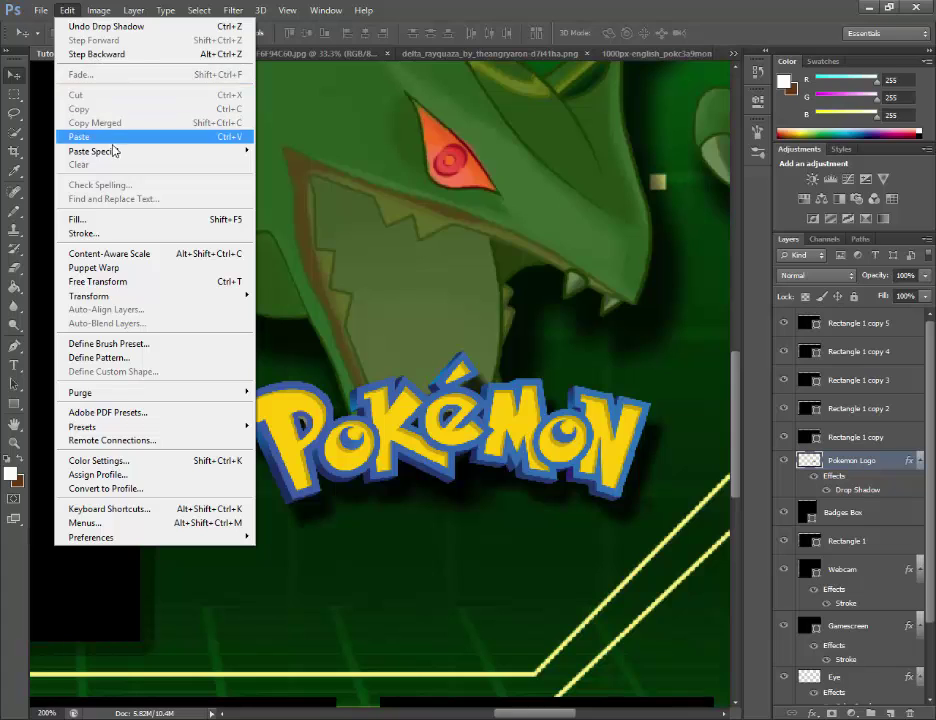
{"action": "left_click", "coordinate": [96, 53]}
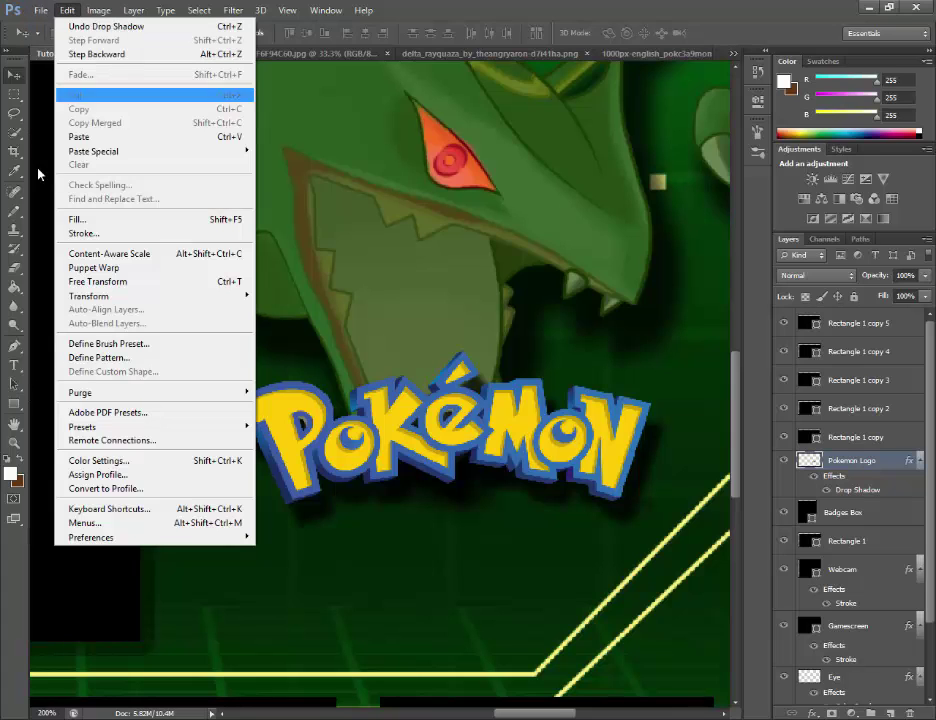
{"action": "key", "text": "t"}
{"action": "left_click", "coordinate": [326, 548]}
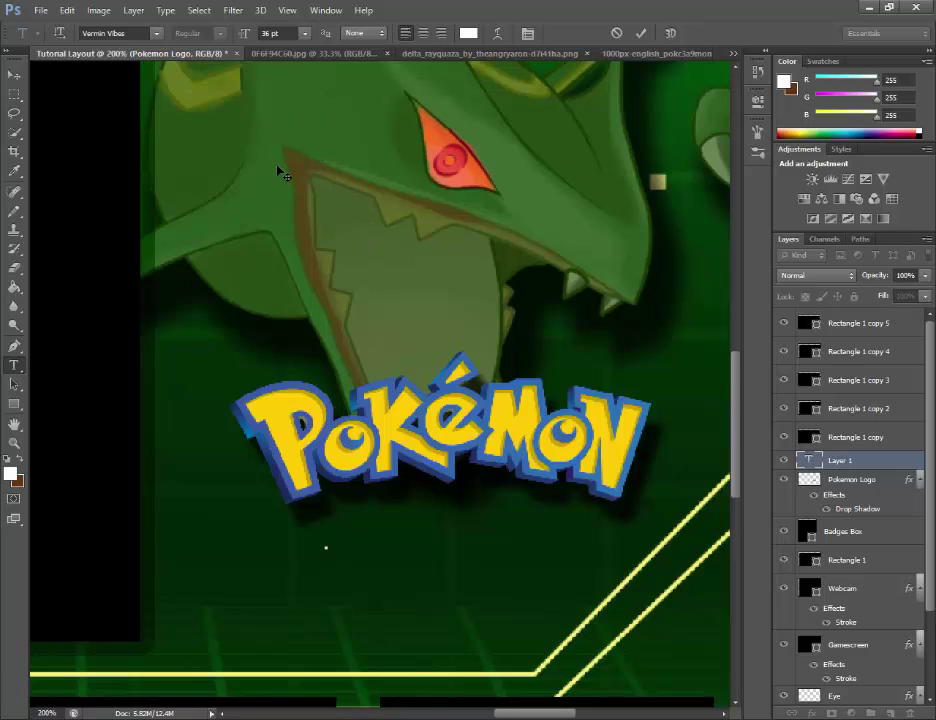
{"action": "type", "text": "EMER"}
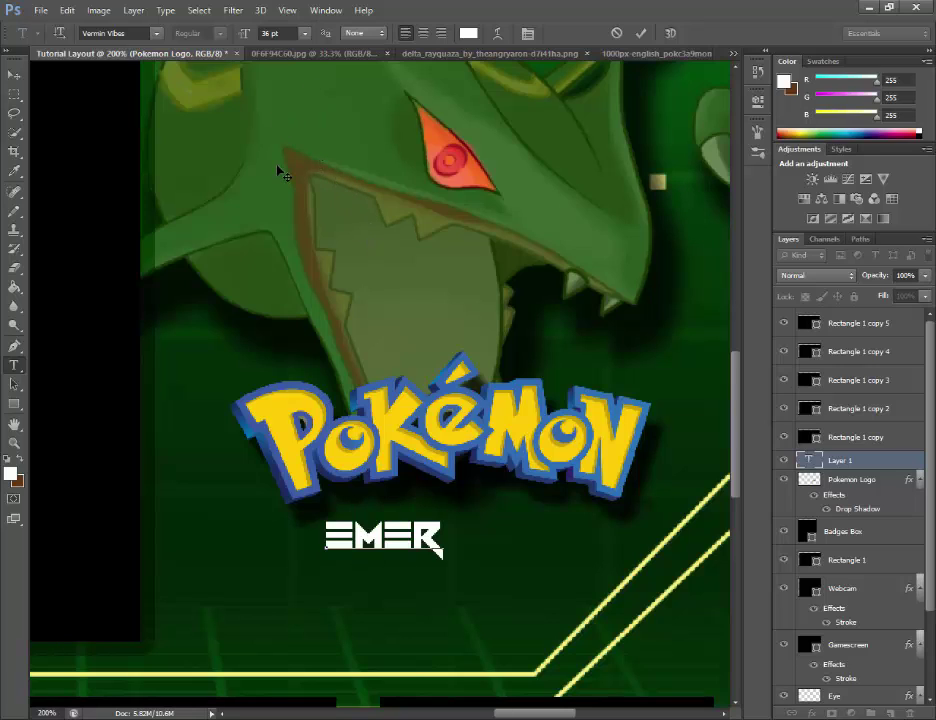
{"action": "key", "text": "BackSpace"}
{"action": "key", "text": "BackSpace"}
{"action": "key", "text": "BackSpace"}
{"action": "key", "text": "BackSpace"}
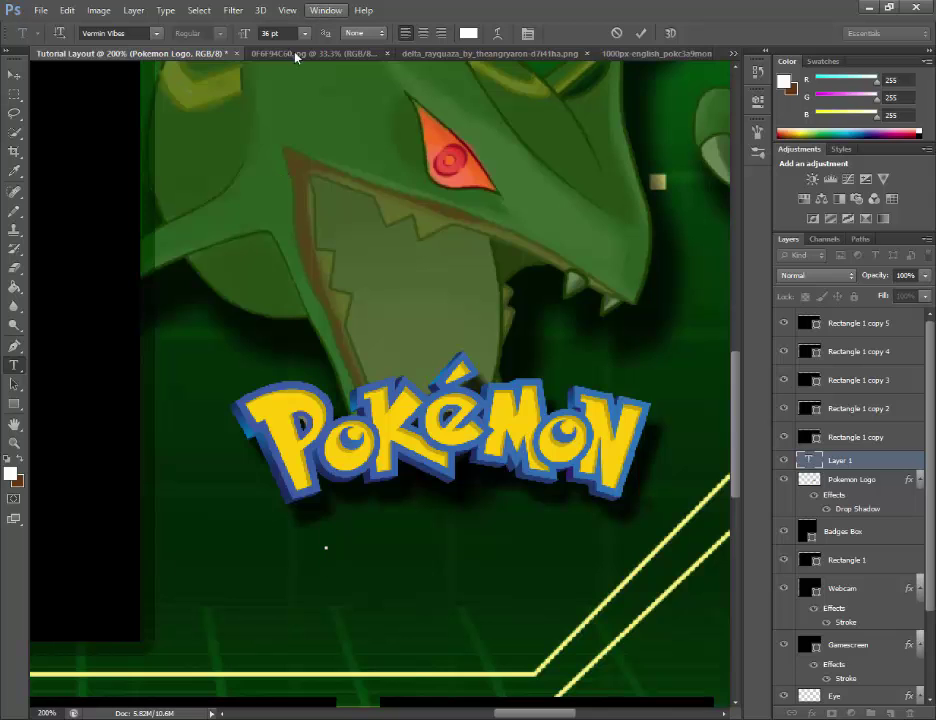
Look through the installed fonts for a typeface that suits the game title text.
{"action": "left_click", "coordinate": [157, 33]}
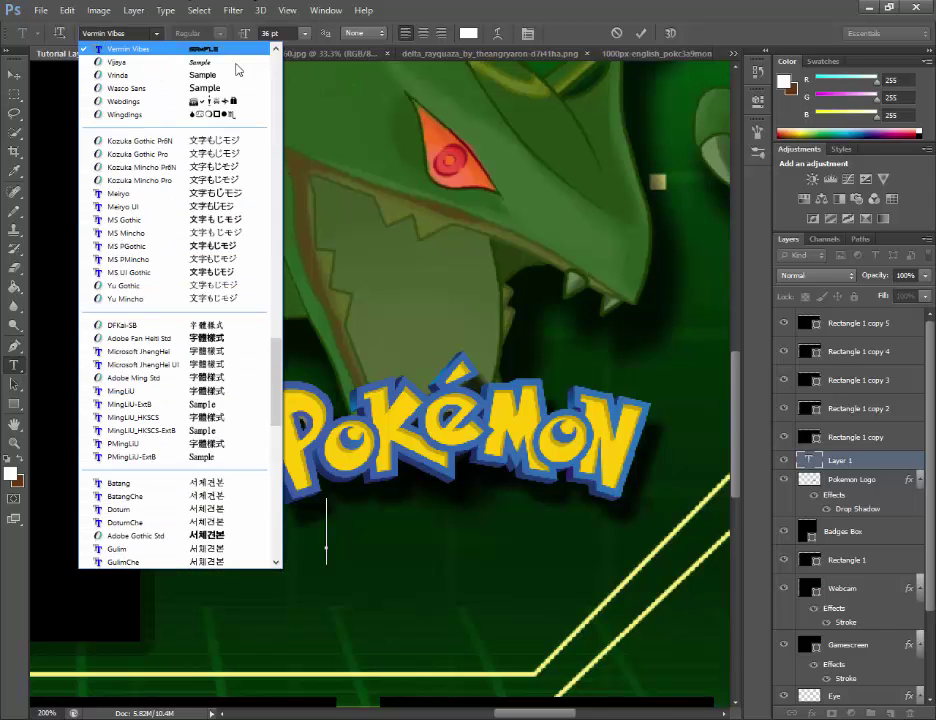
{"action": "scroll", "coordinate": [177, 205], "scroll_direction": "down", "scroll_amount": 8}
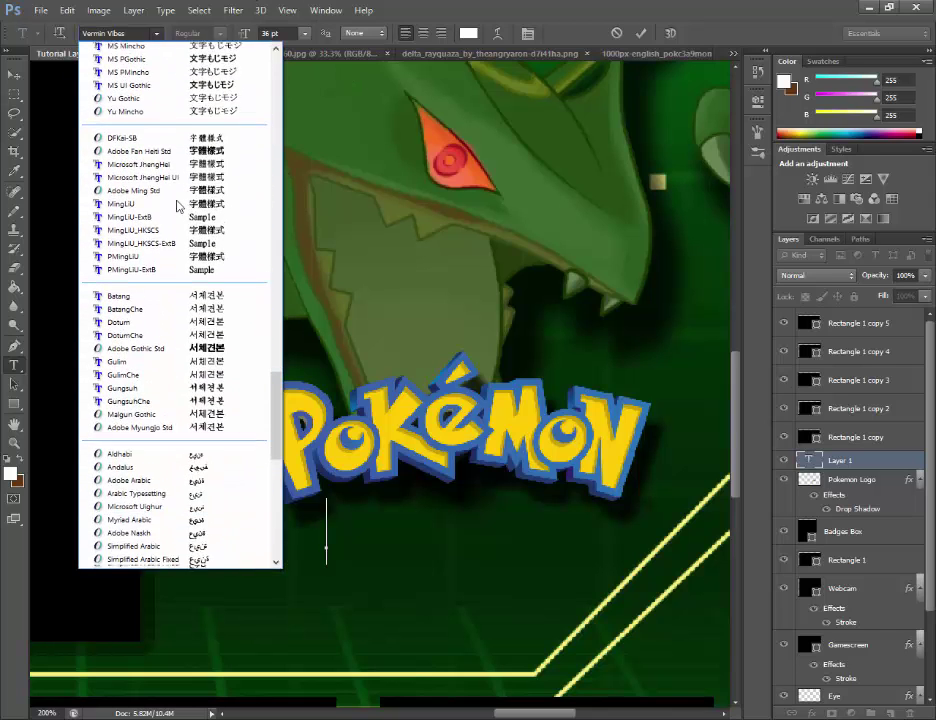
{"action": "scroll", "coordinate": [208, 326], "scroll_direction": "down", "scroll_amount": 12}
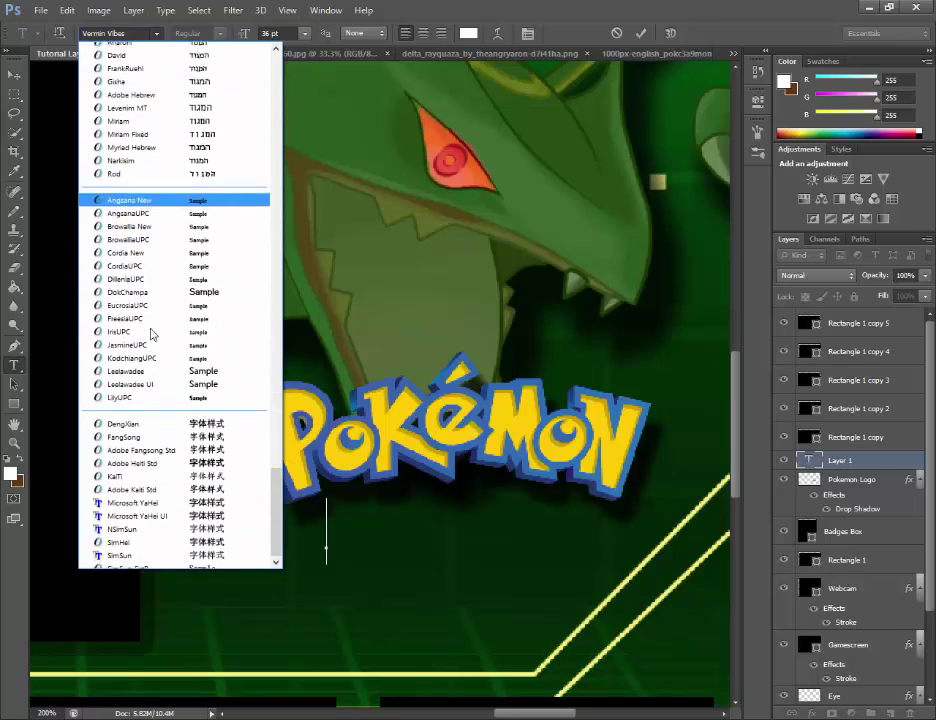
{"action": "scroll", "coordinate": [142, 279], "scroll_direction": "up", "scroll_amount": 7}
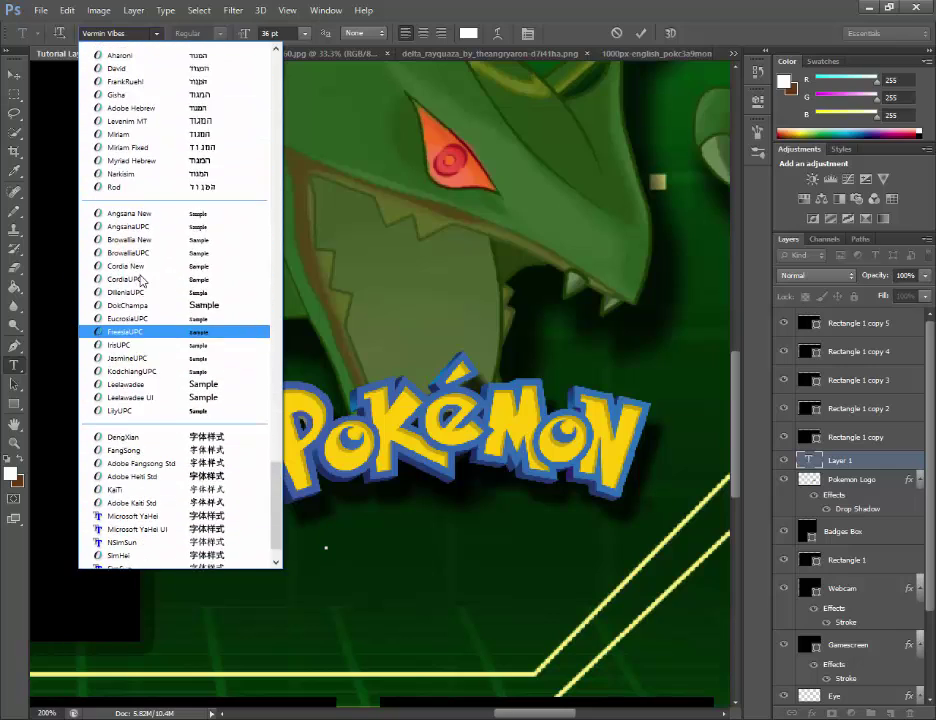
{"action": "scroll", "coordinate": [142, 279], "scroll_direction": "up", "scroll_amount": 8}
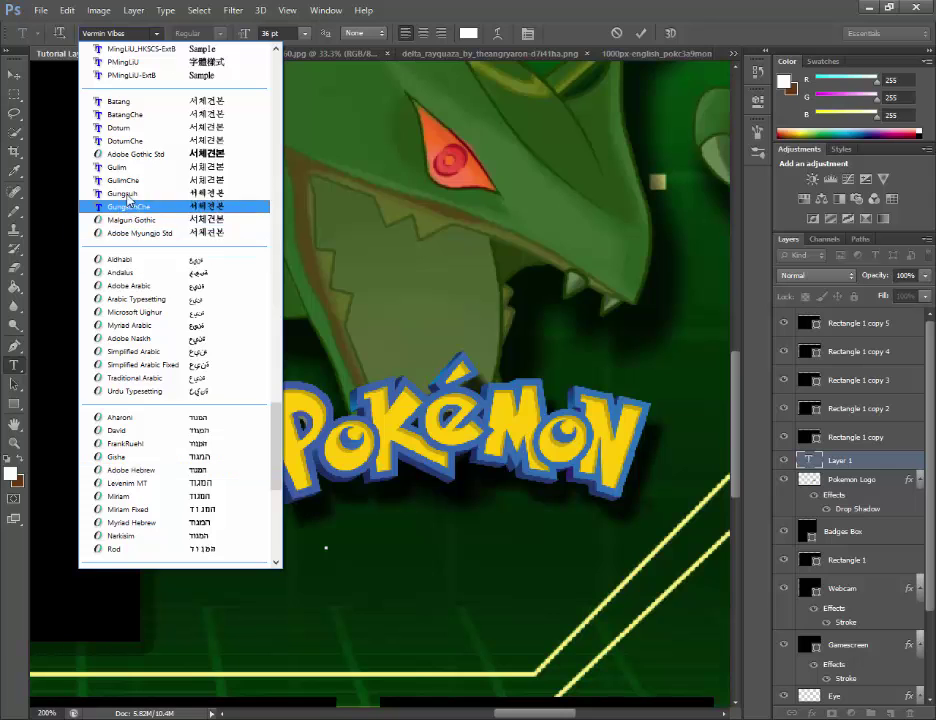
{"action": "scroll", "coordinate": [127, 183], "scroll_direction": "up", "scroll_amount": 2}
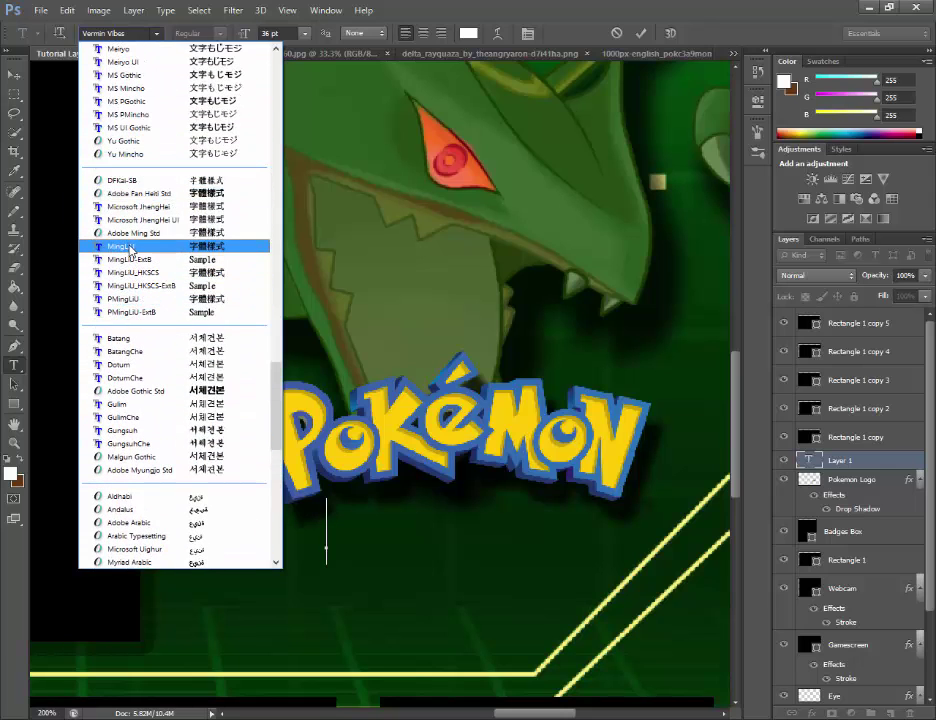
{"action": "scroll", "coordinate": [133, 235], "scroll_direction": "up", "scroll_amount": 8}
{"action": "scroll", "coordinate": [135, 237], "scroll_direction": "up", "scroll_amount": 1}
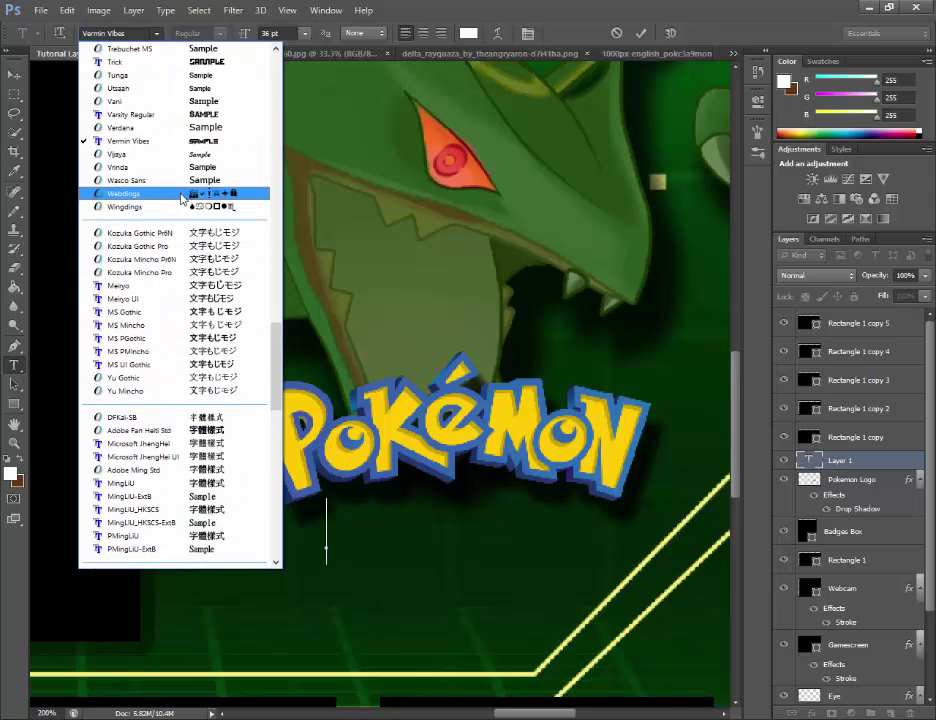
{"action": "scroll", "coordinate": [175, 253], "scroll_direction": "up", "scroll_amount": 7}
{"action": "scroll", "coordinate": [175, 253], "scroll_direction": "up", "scroll_amount": 8}
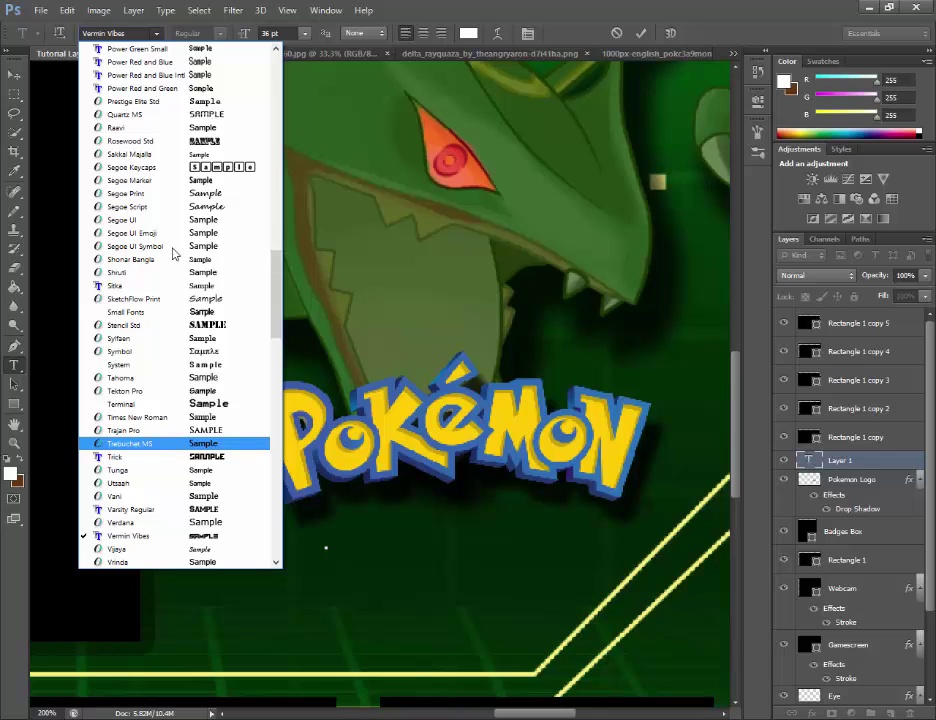
{"action": "scroll", "coordinate": [175, 253], "scroll_direction": "up", "scroll_amount": 10}
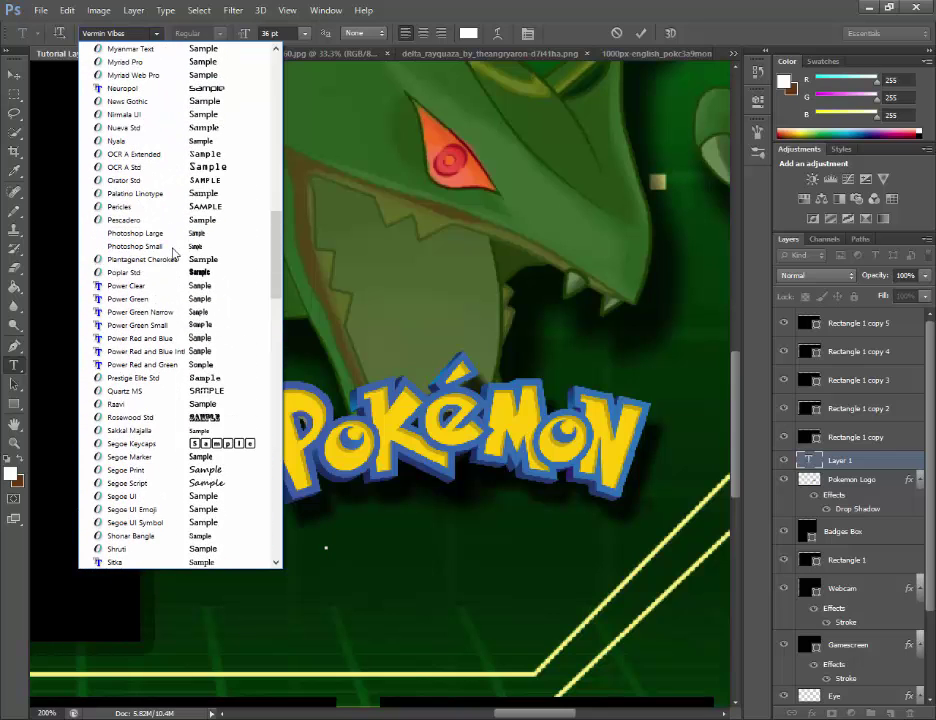
{"action": "scroll", "coordinate": [175, 253], "scroll_direction": "up", "scroll_amount": 5}
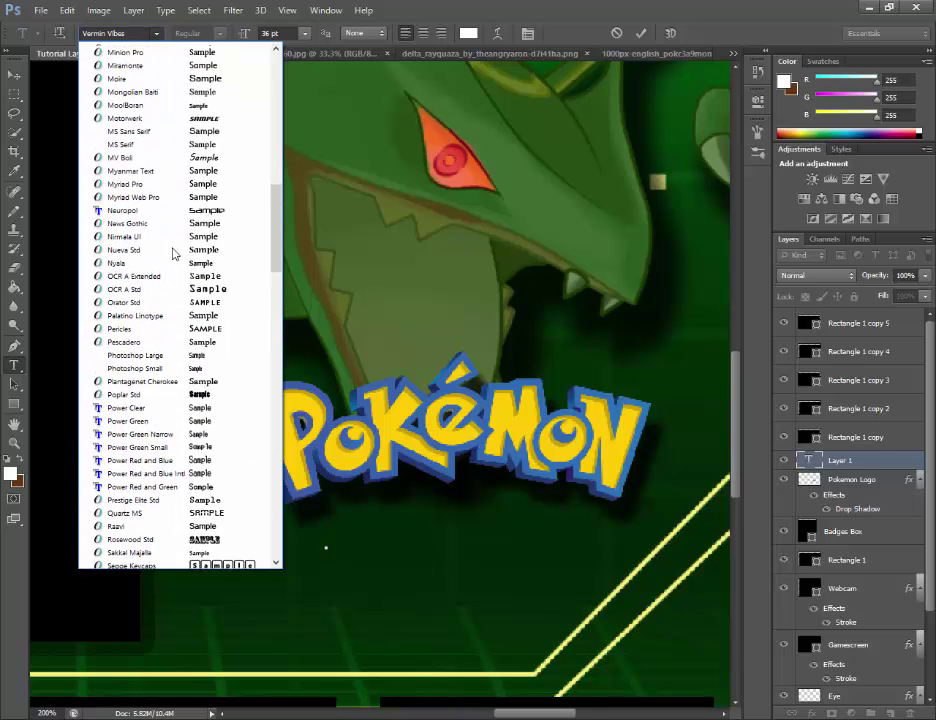
{"action": "scroll", "coordinate": [175, 253], "scroll_direction": "up", "scroll_amount": 7}
{"action": "left_click_drag", "start_coordinate": [273, 207], "coordinate": [241, 350]}
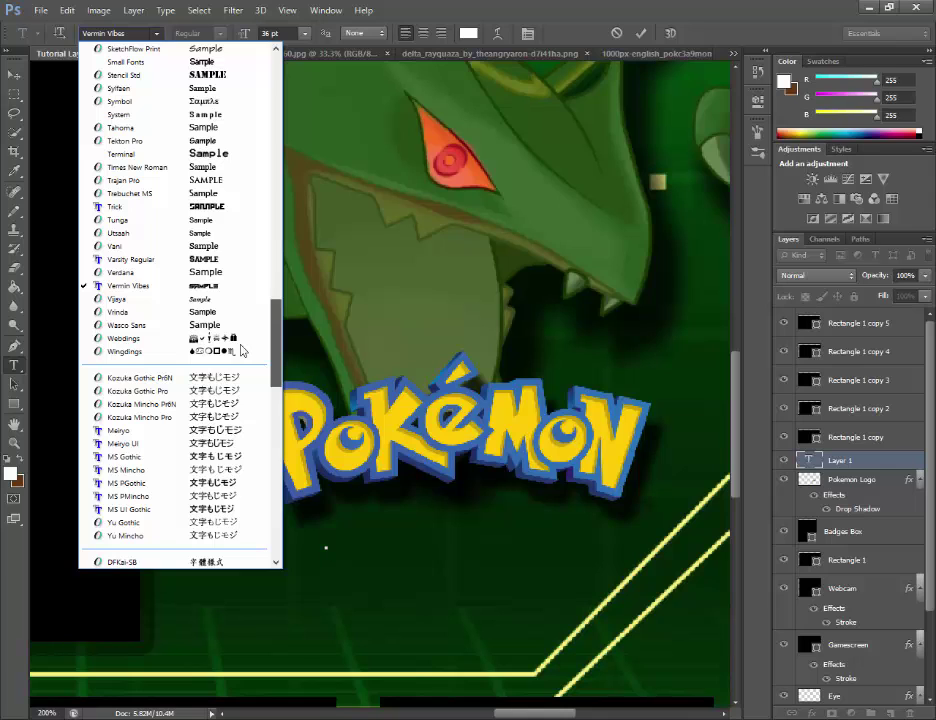
{"action": "left_click_drag", "start_coordinate": [240, 347], "coordinate": [240, 338]}
{"action": "scroll", "coordinate": [238, 320], "scroll_direction": "up", "scroll_amount": 8}
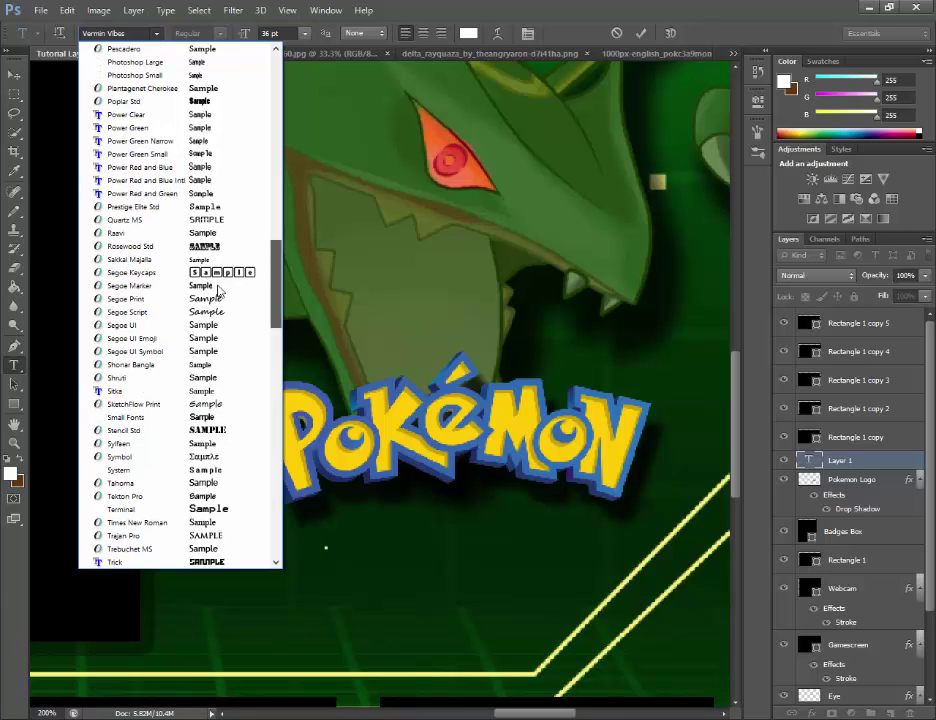
{"action": "scroll", "coordinate": [218, 290], "scroll_direction": "up", "scroll_amount": 1}
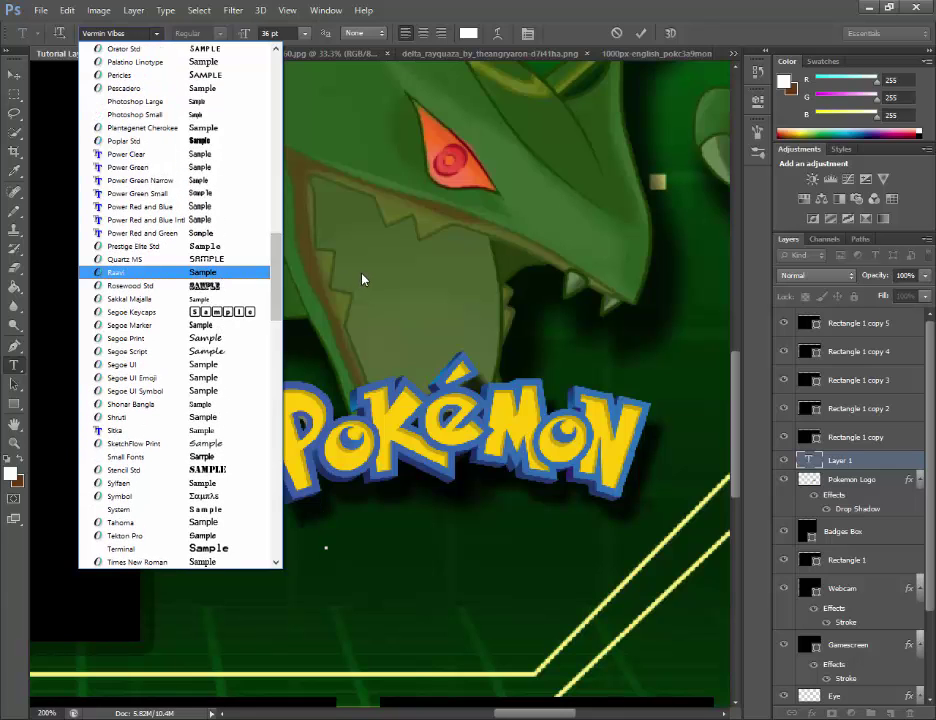
{"action": "left_click", "coordinate": [325, 495]}
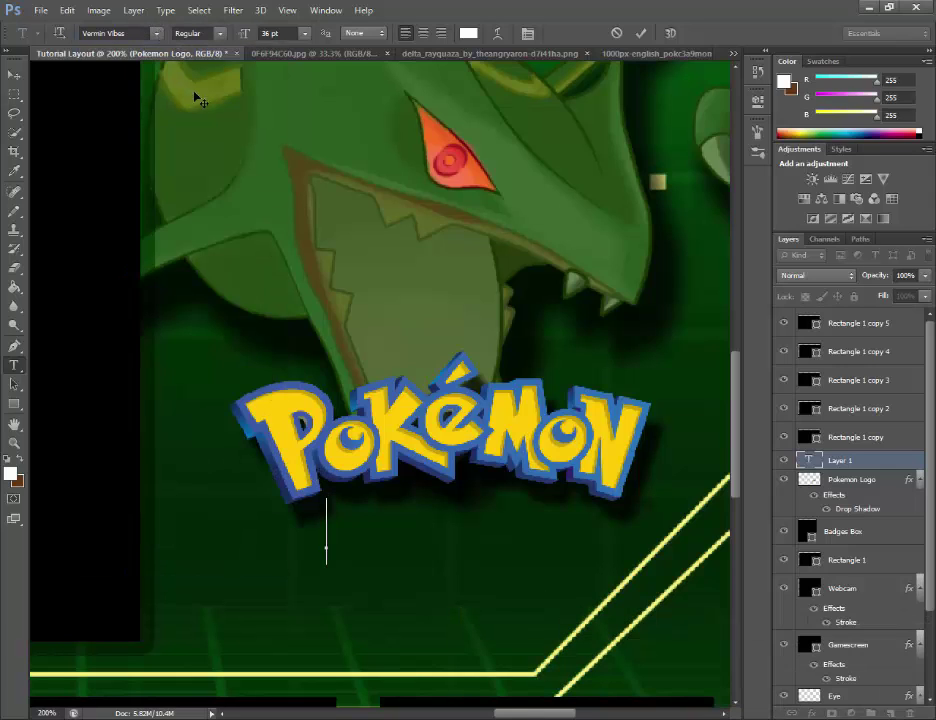
Set the new text layer's font to Power Green.
{"action": "left_click", "coordinate": [154, 34]}
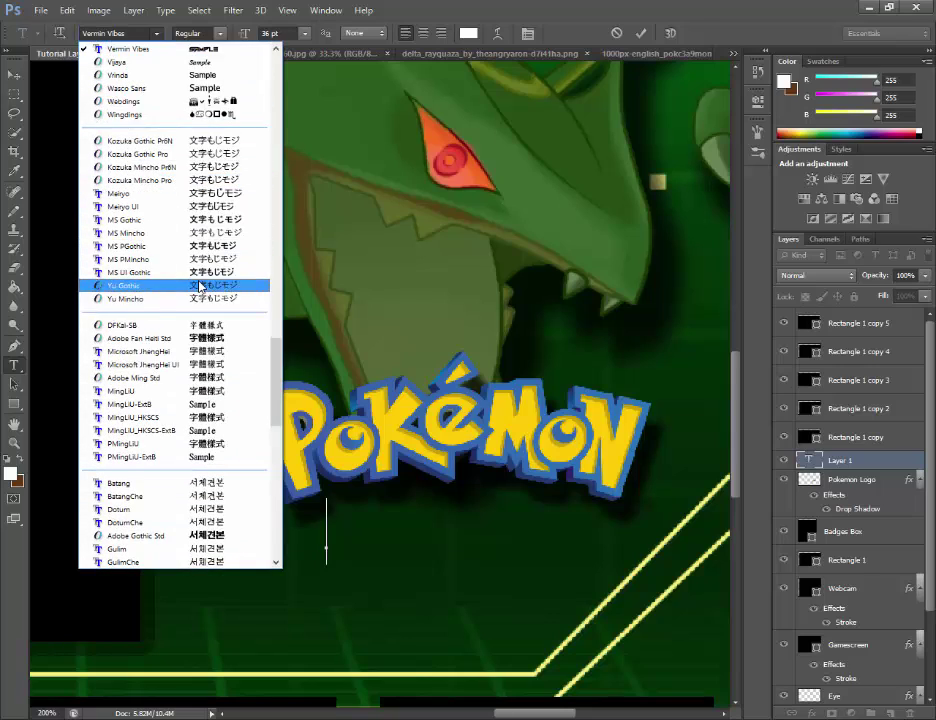
{"action": "scroll", "coordinate": [172, 210], "scroll_direction": "up", "scroll_amount": 10}
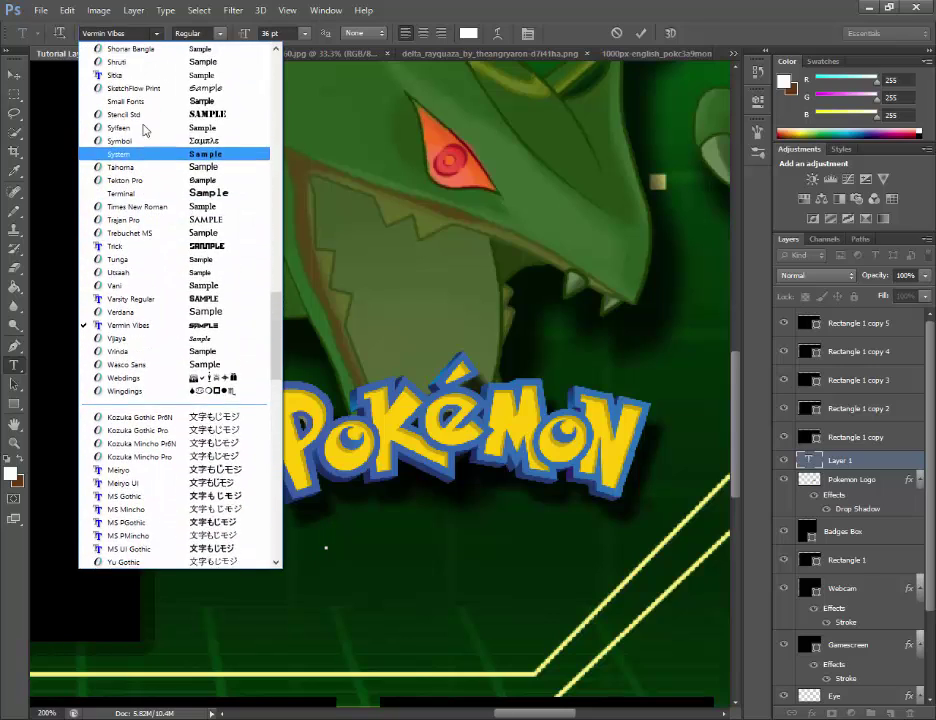
{"action": "scroll", "coordinate": [145, 148], "scroll_direction": "up", "scroll_amount": 4}
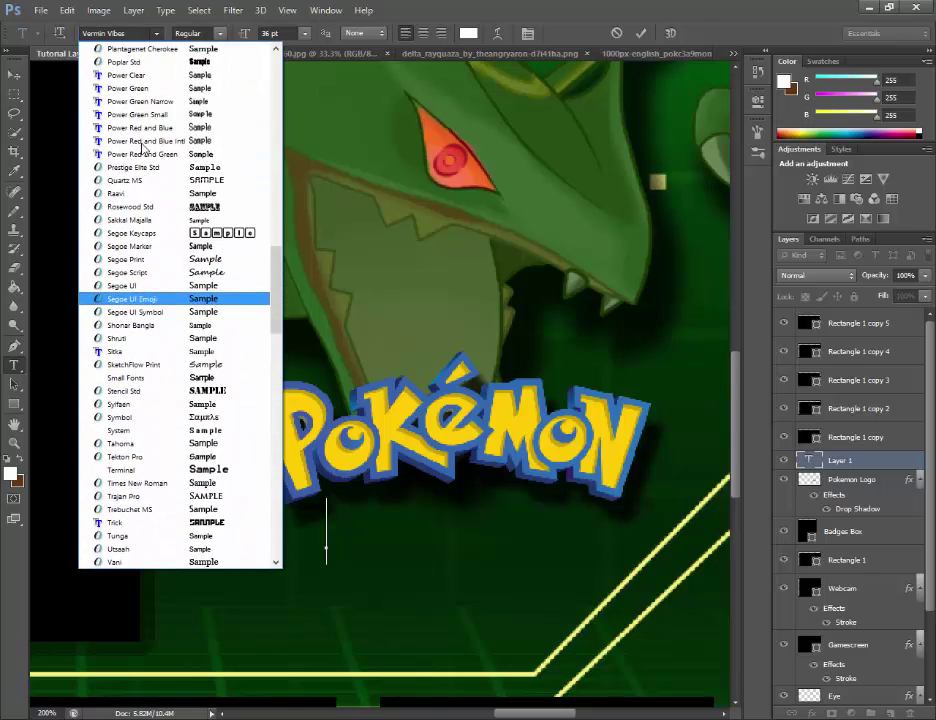
{"action": "left_click", "coordinate": [155, 91]}
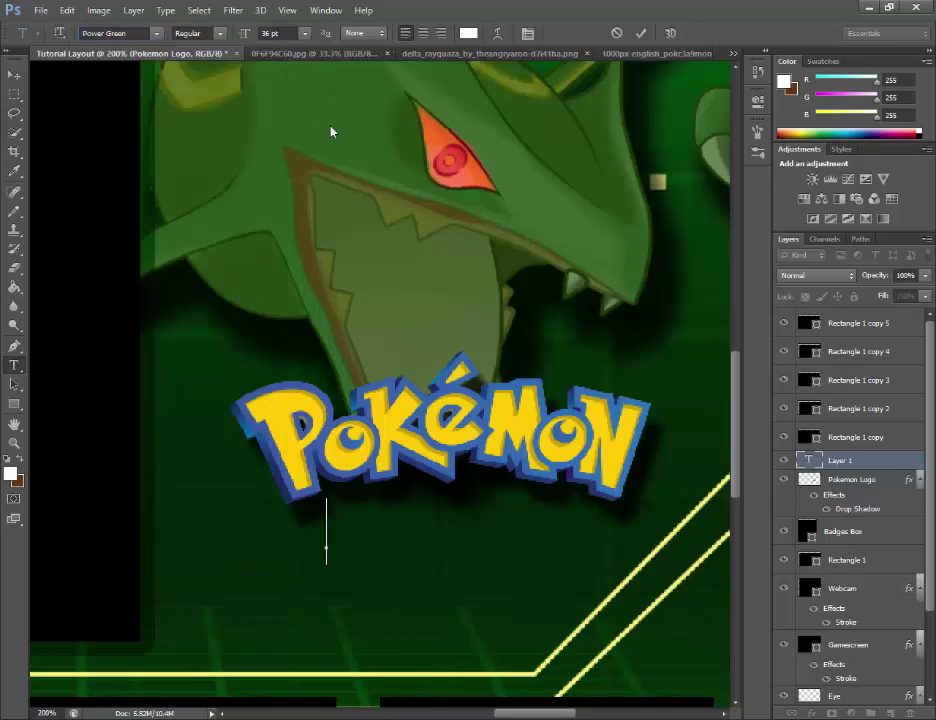
Try "Emerald Randomize" as white title text below the Pokémon logo, then clear it.
{"action": "type", "text": "sasd"}
{"action": "key", "text": "BackSpace"}
{"action": "key", "text": "BackSpace"}
{"action": "key", "text": "BackSpace"}
{"action": "key", "text": "BackSpace"}
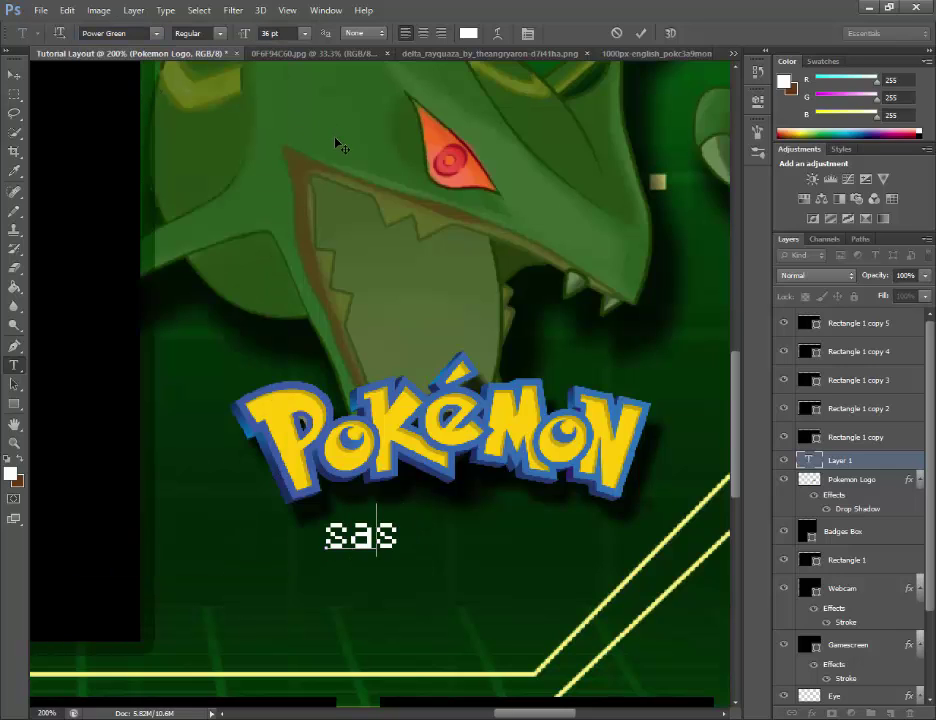
{"action": "type", "text": "Emerald"}
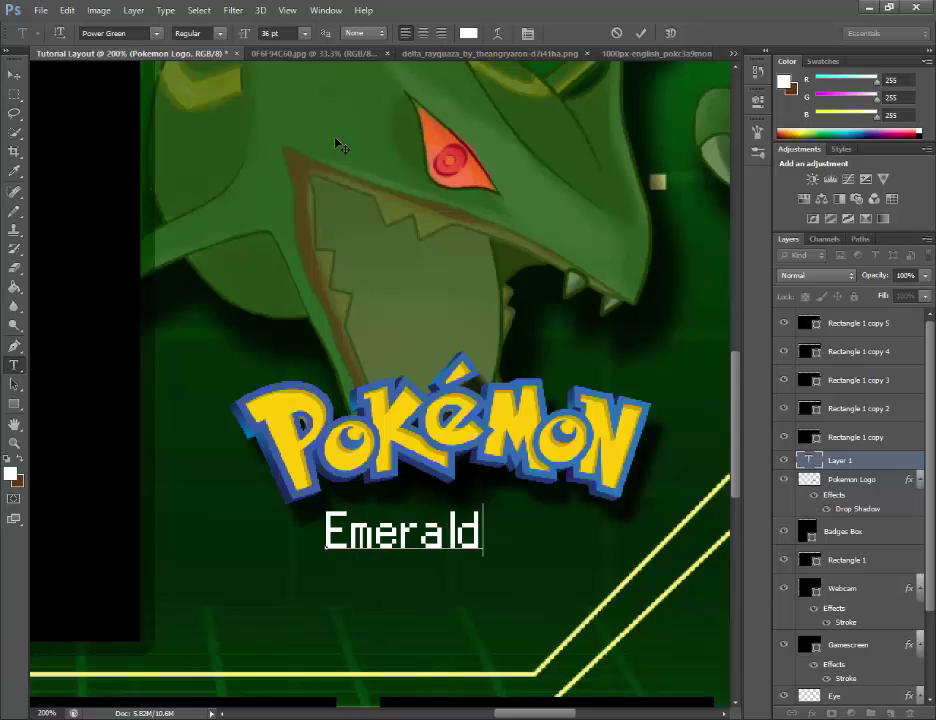
{"action": "type", "text": " Randomize"}
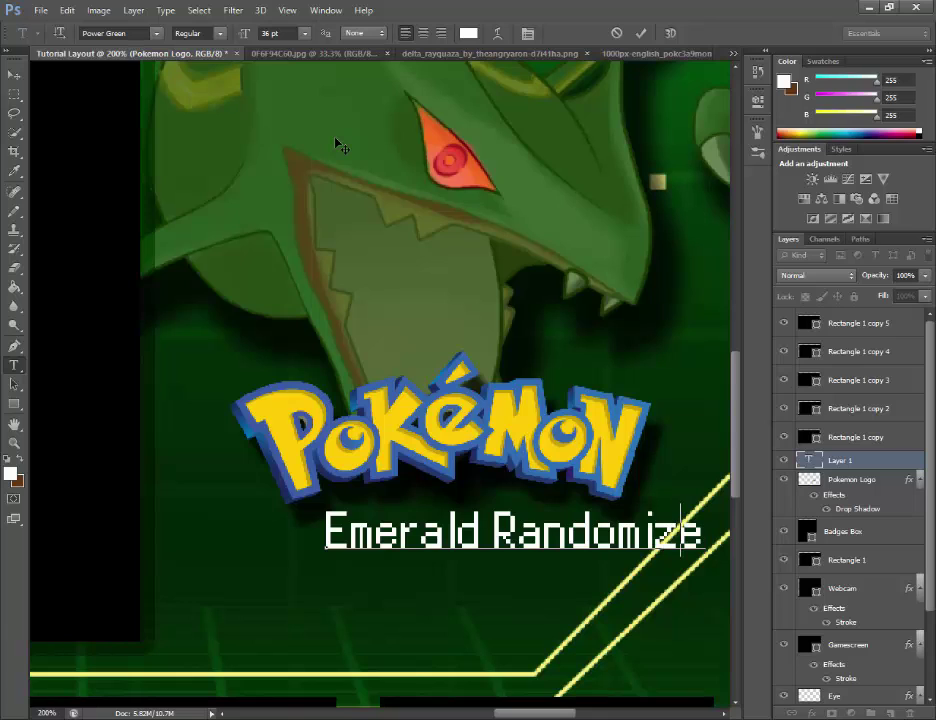
{"action": "key", "text": "BackSpace"}
{"action": "key", "text": "BackSpace"}
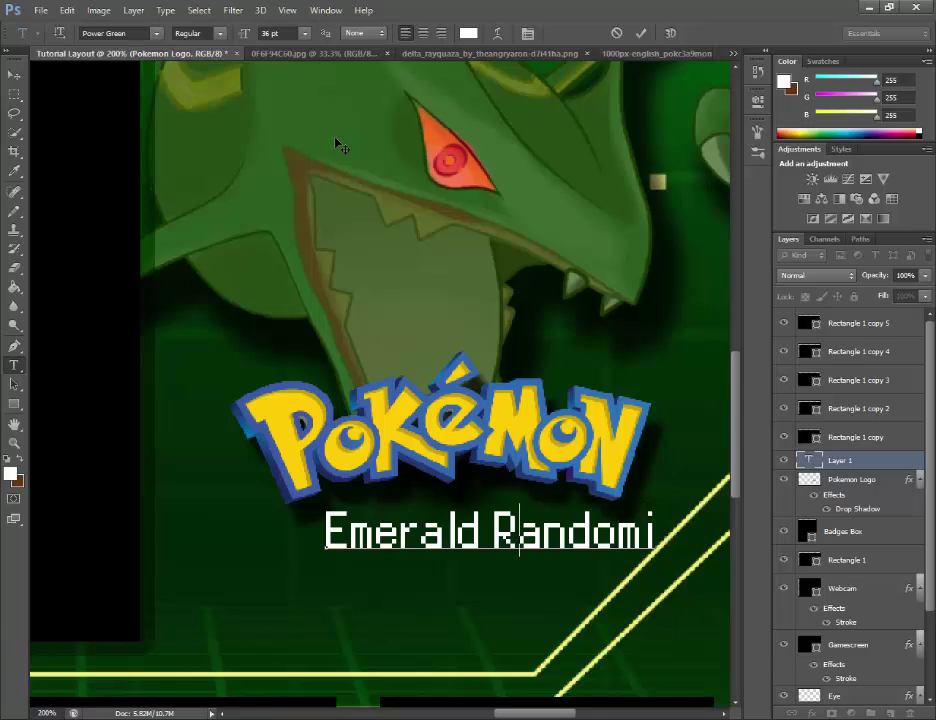
{"action": "key", "text": "ctrl+a"}
{"action": "key", "text": "BackSpace"}
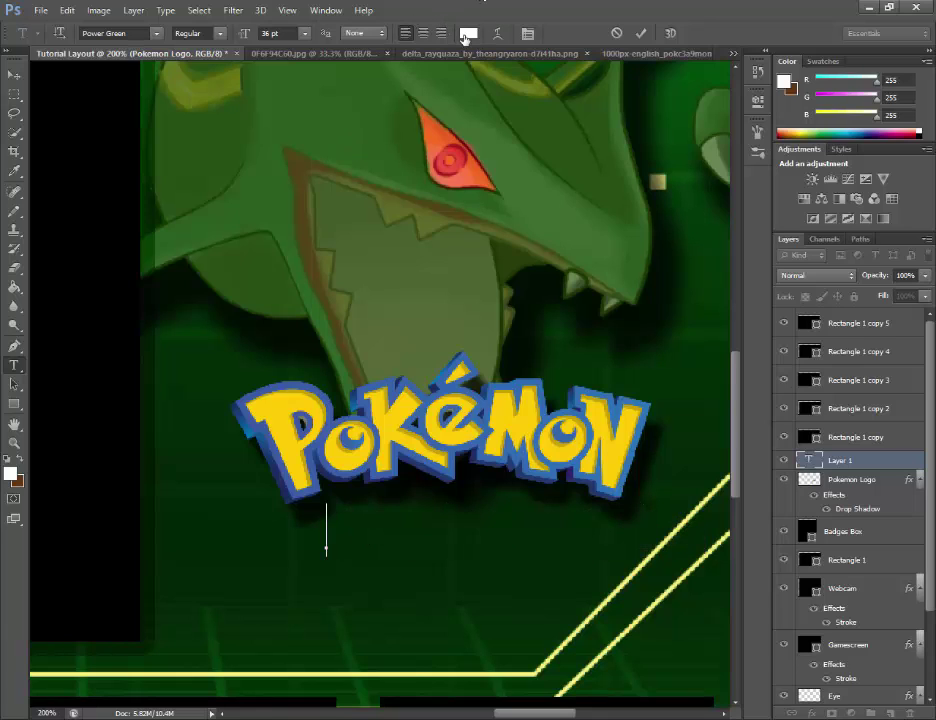
Set the text colour to a dark green with hue 107° and enter "Emerald" as the title.
{"action": "left_click", "coordinate": [468, 33]}
{"action": "left_click_drag", "start_coordinate": [476, 307], "coordinate": [476, 325]}
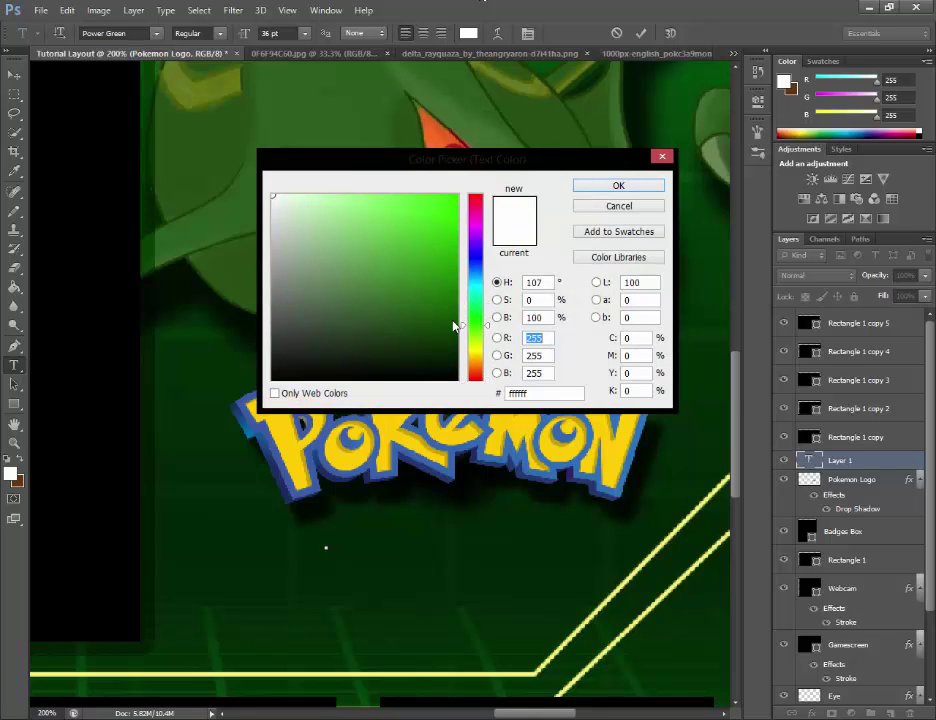
{"action": "left_click", "coordinate": [431, 305]}
{"action": "left_click", "coordinate": [434, 336]}
{"action": "left_click", "coordinate": [619, 186]}
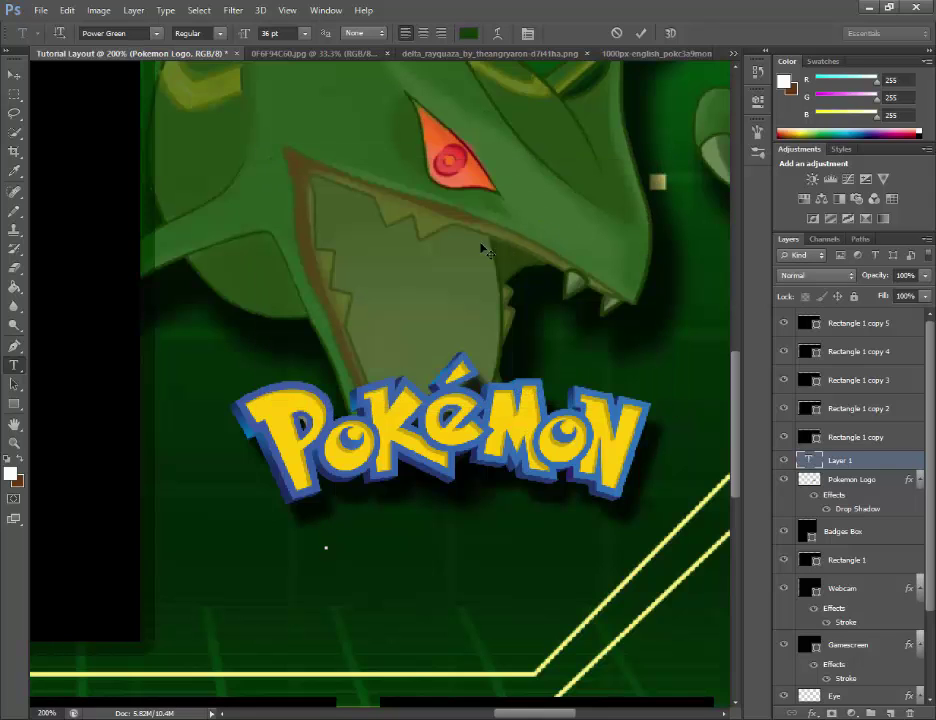
{"action": "type", "text": "Er"}
{"action": "type", "text": "merald"}
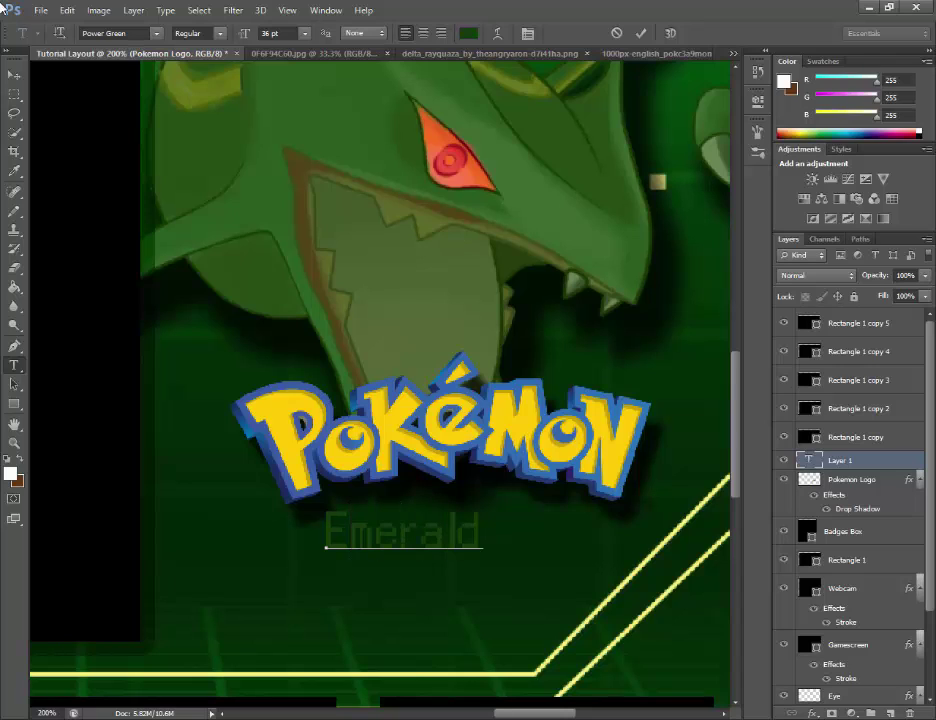
Commit the Emerald text and shift it right so it sits roughly centred beneath the Pokémon logo.
{"action": "left_click", "coordinate": [14, 74]}
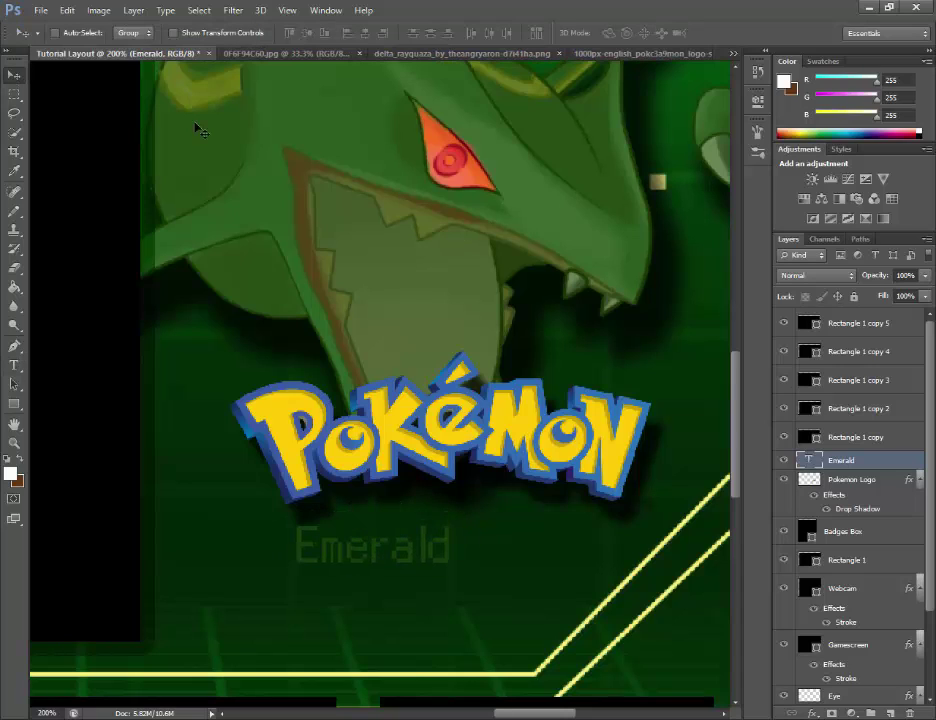
{"action": "key", "text": "Right"}
{"action": "key", "text": "Right"}
{"action": "key", "text": "Right"}
{"action": "key", "text": "Right"}
{"action": "key", "text": "Right"}
{"action": "key", "text": "Right"}
{"action": "key", "text": "Right"}
{"action": "key", "text": "Right"}
{"action": "key", "text": "Right"}
{"action": "key", "text": "Right"}
{"action": "key", "text": "Right"}
{"action": "key", "text": "Right"}
{"action": "key", "text": "Right"}
{"action": "key", "text": "Right"}
{"action": "key", "text": "Right"}
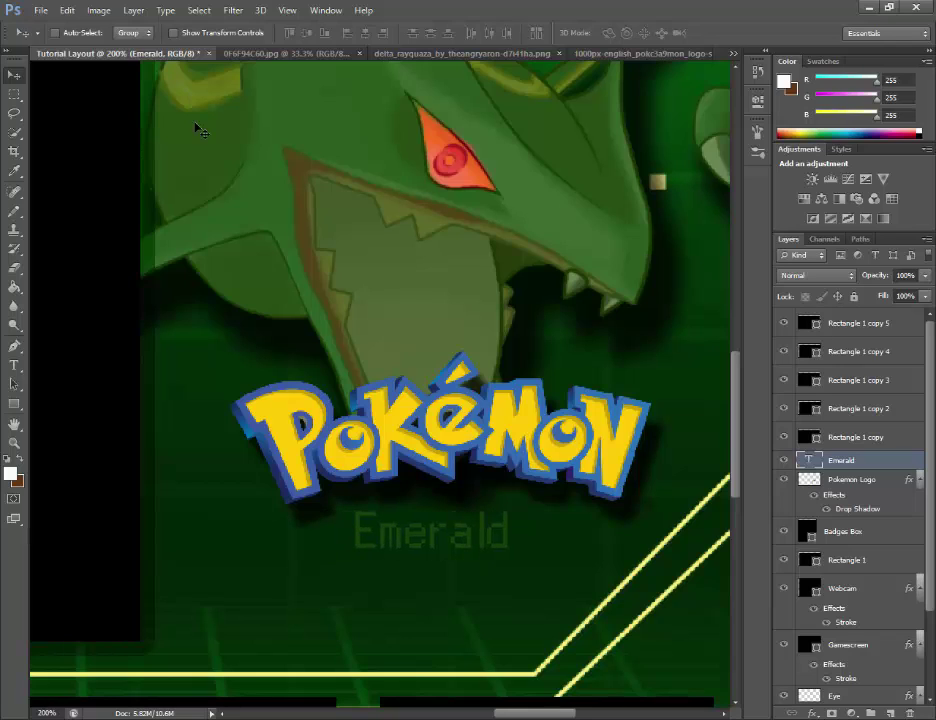
Reopen the Emerald title beneath the Pokémon logo for editing and delete all of its characters.
{"action": "left_click", "coordinate": [14, 365]}
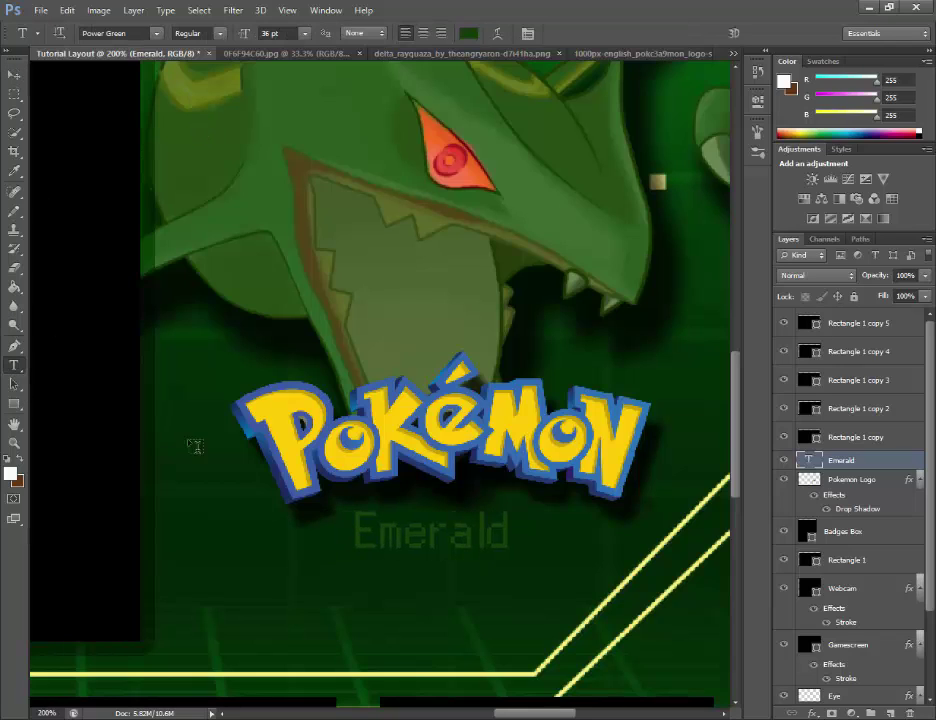
{"action": "left_click", "coordinate": [527, 544]}
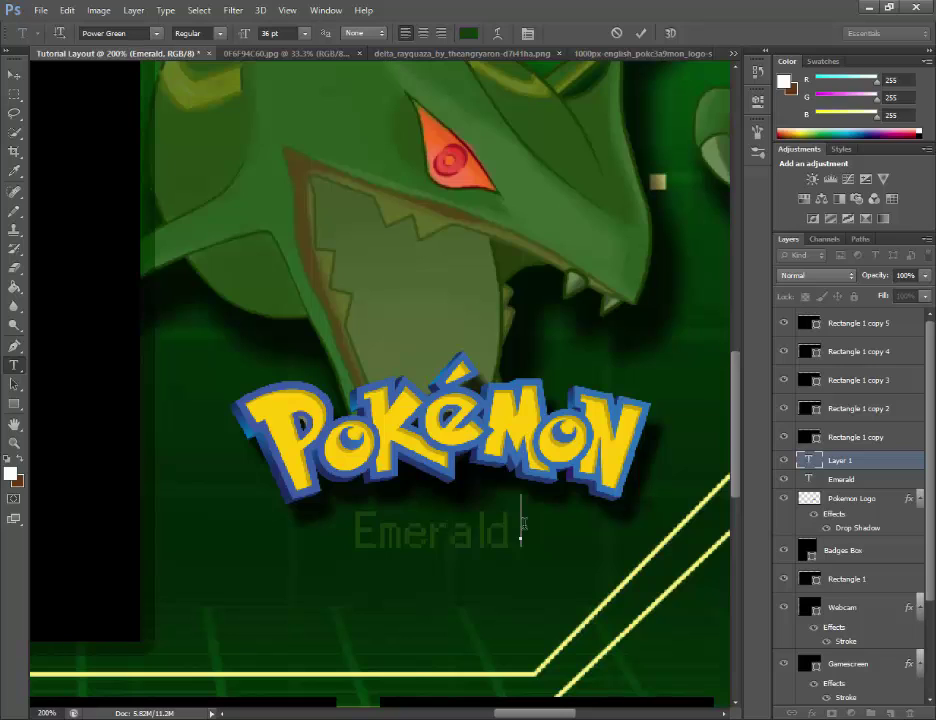
{"action": "key", "text": "Escape"}
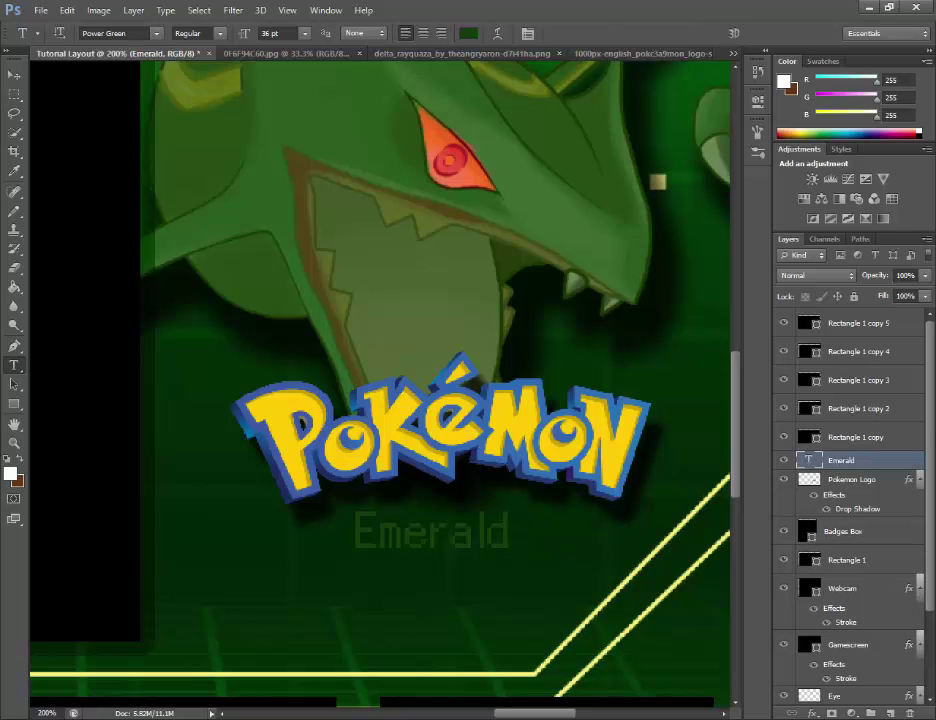
{"action": "left_click", "coordinate": [539, 535]}
{"action": "key", "text": "BackSpace"}
{"action": "key", "text": "BackSpace"}
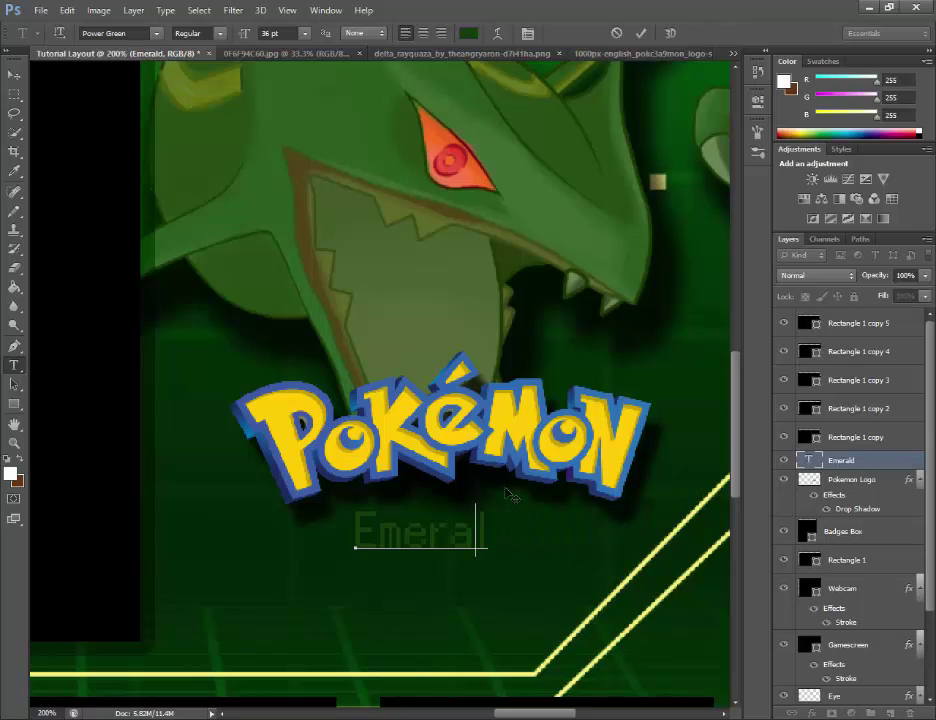
{"action": "key", "text": "BackSpace"}
{"action": "key", "text": "BackSpace"}
{"action": "key", "text": "BackSpace"}
{"action": "key", "text": "BackSpace"}
{"action": "key", "text": "BackSpace"}
Set the title size to 48 pt, re-enter "Emerald", and position it close beneath the Pokémon logo, roughly centred.
{"action": "left_click", "coordinate": [306, 34]}
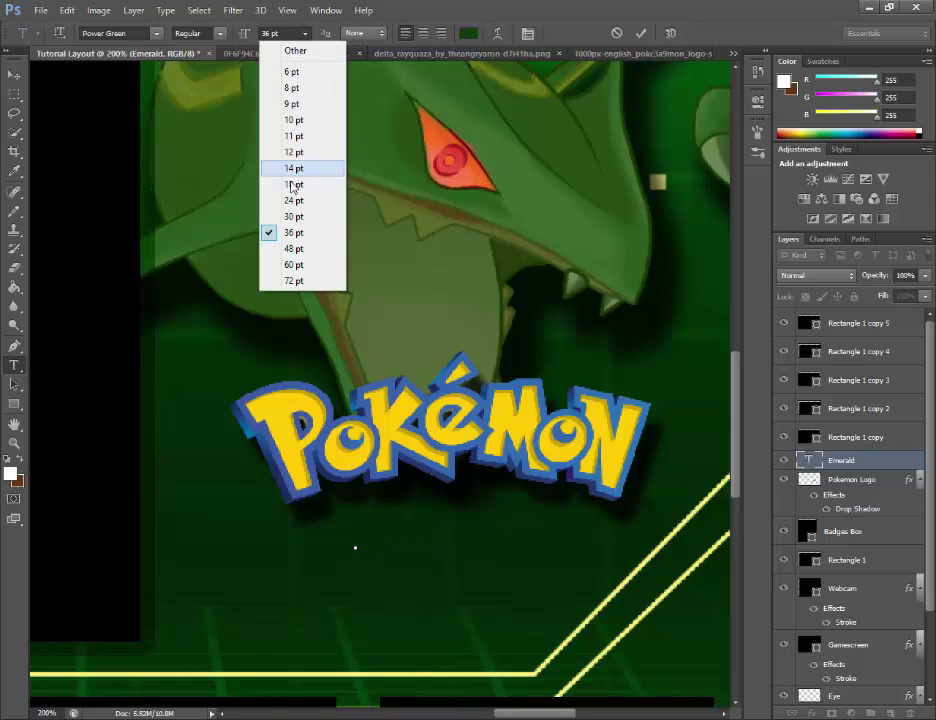
{"action": "left_click", "coordinate": [295, 250]}
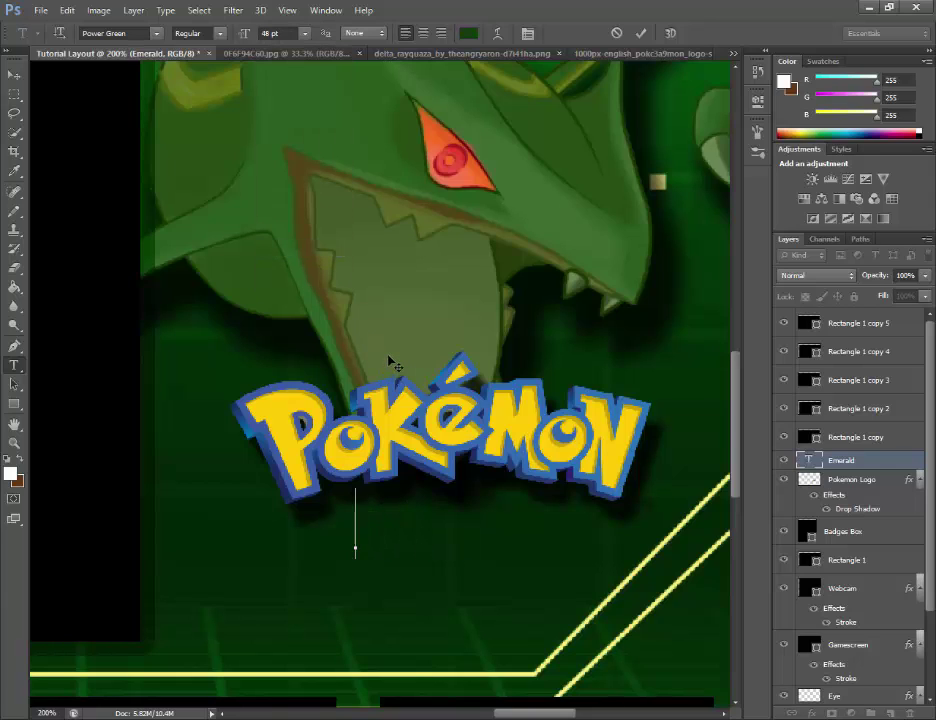
{"action": "type", "text": "Emerald"}
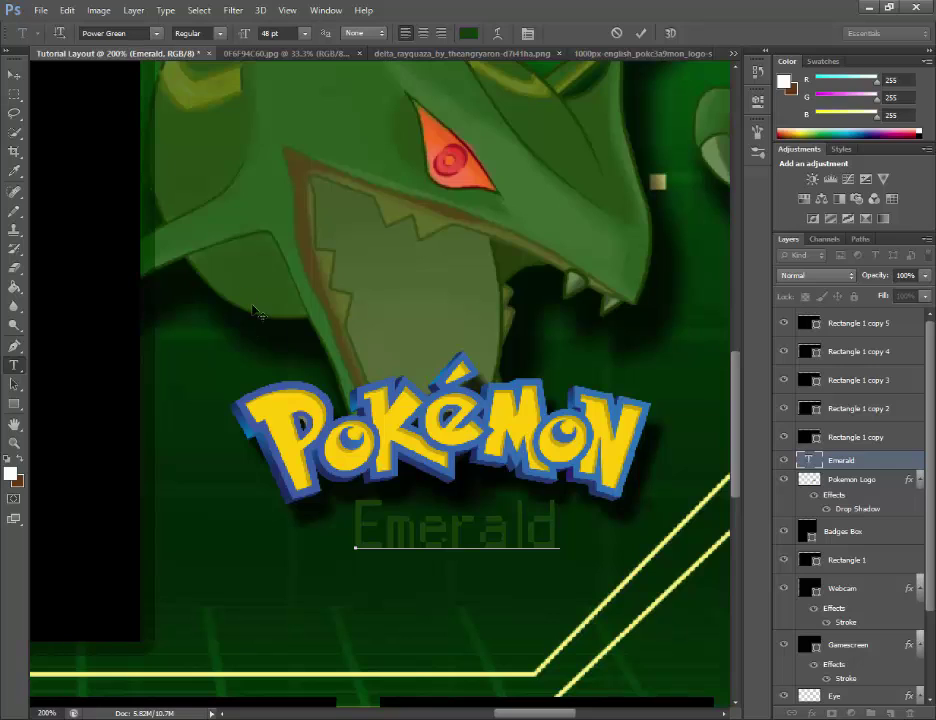
{"action": "left_click", "coordinate": [15, 74]}
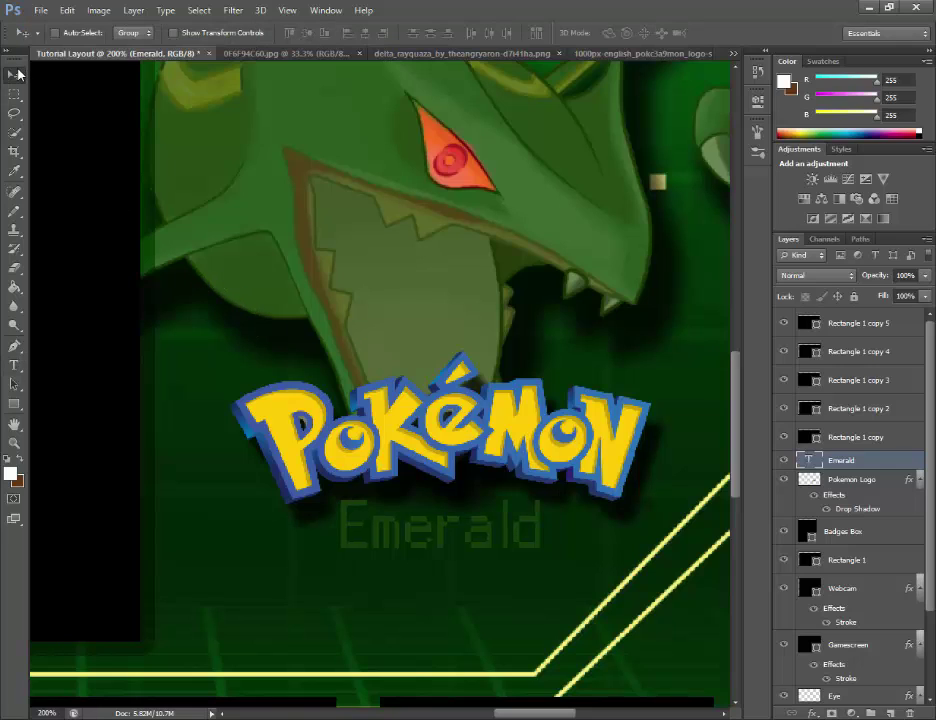
{"action": "key", "text": "shift+Up"}
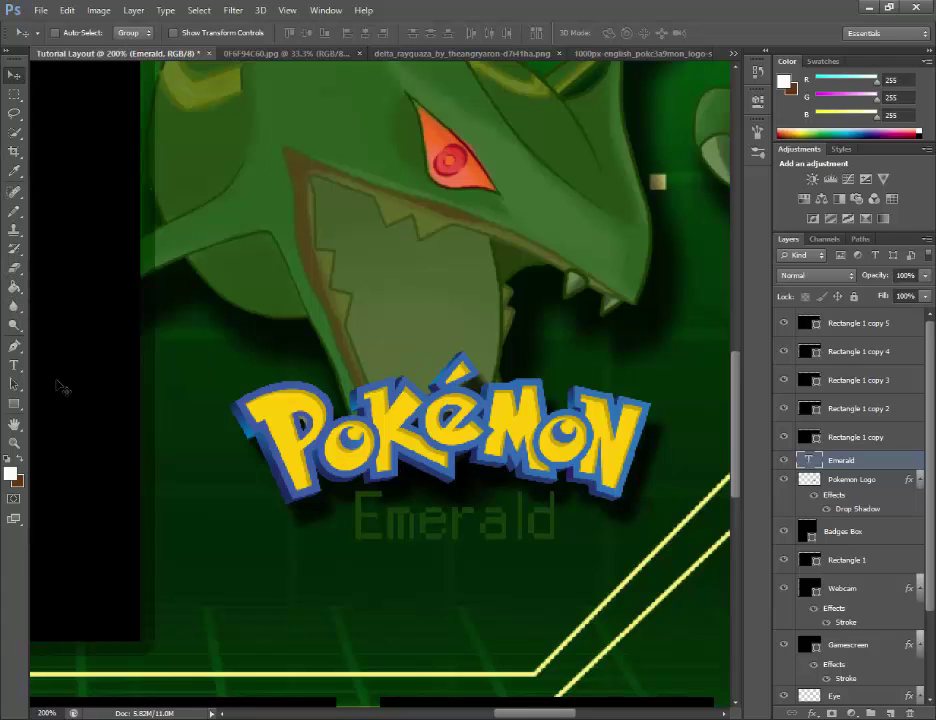
Add a separate 48 pt text layer reading "Randomized" just below the Emerald title and commit it.
{"action": "key", "text": "ctrl+minus"}
{"action": "key", "text": "ctrl+minus"}
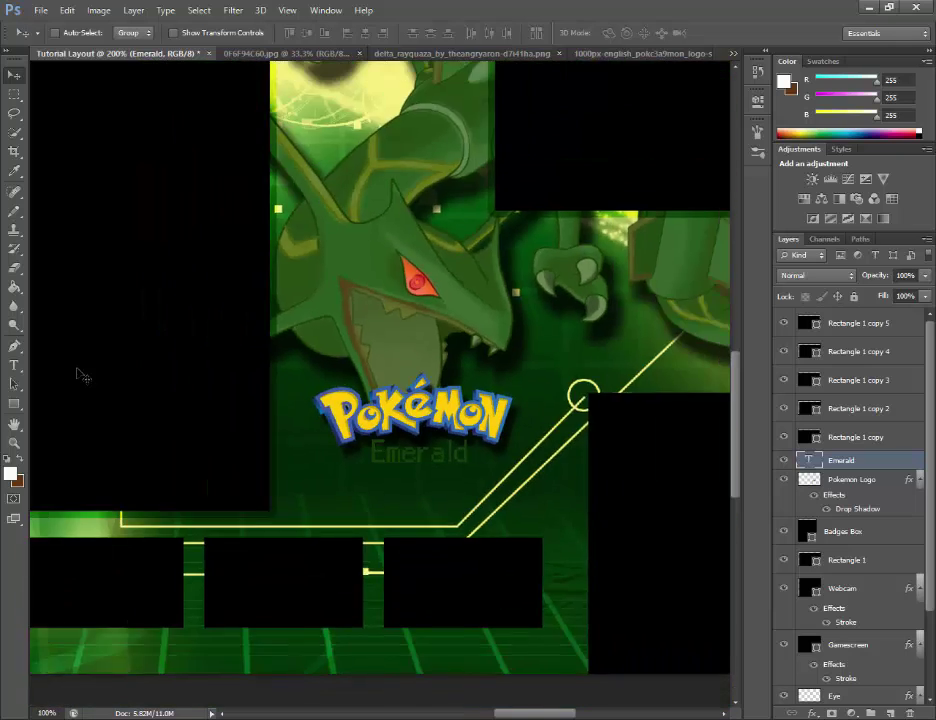
{"action": "key", "text": "ctrl+minus"}
{"action": "key", "text": "ctrl+plus"}
{"action": "key", "text": "ctrl+plus"}
{"action": "key", "text": "ctrl+plus"}
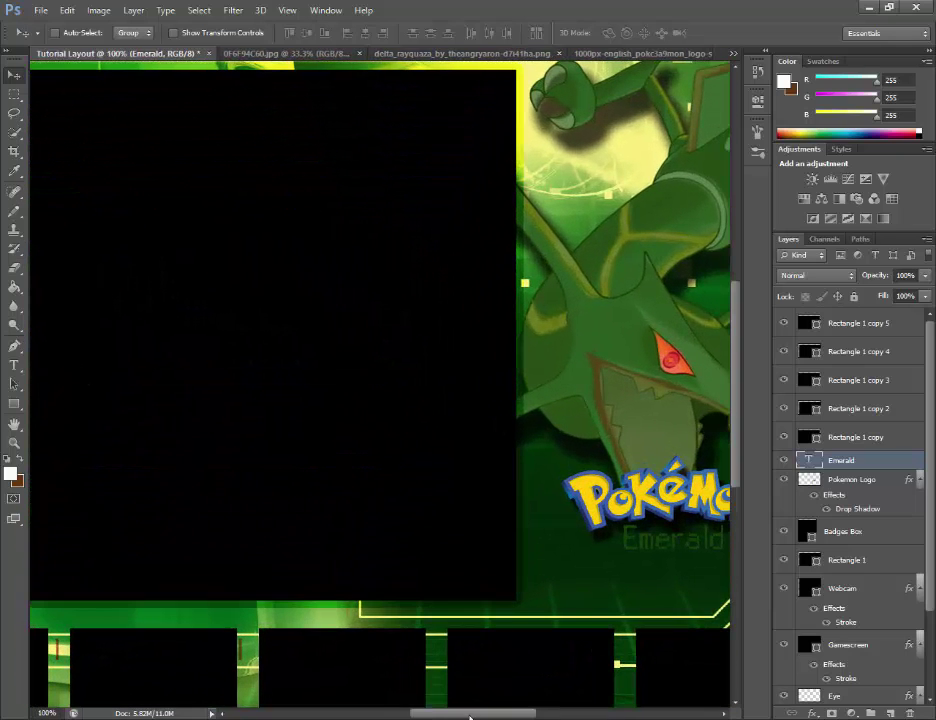
{"action": "left_click_drag", "start_coordinate": [470, 716], "coordinate": [579, 716]}
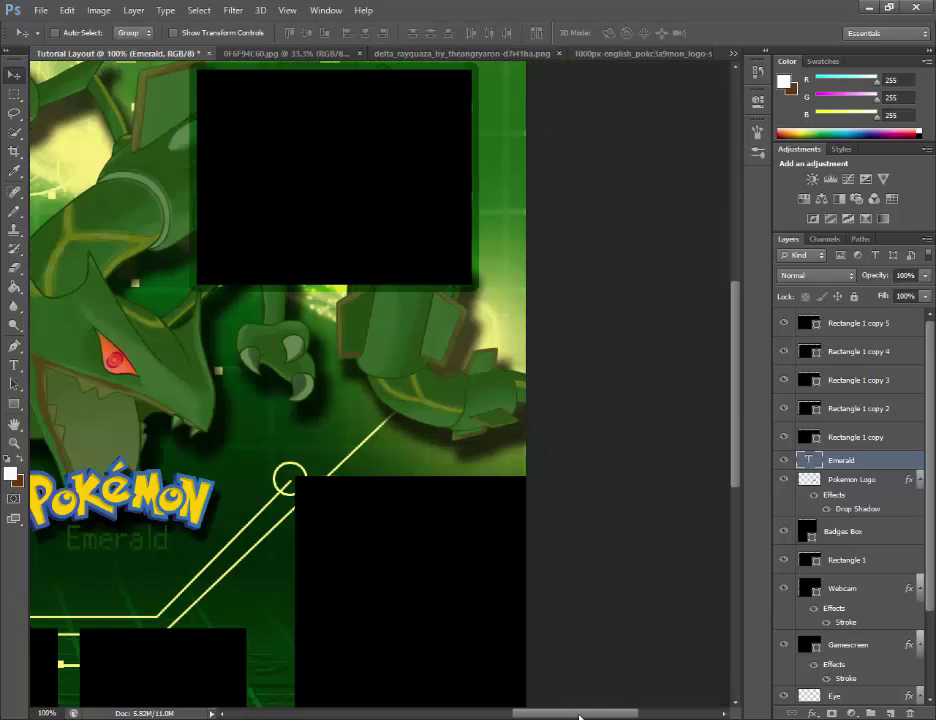
{"action": "key", "text": "ctrl+plus"}
{"action": "key", "text": "ctrl+plus"}
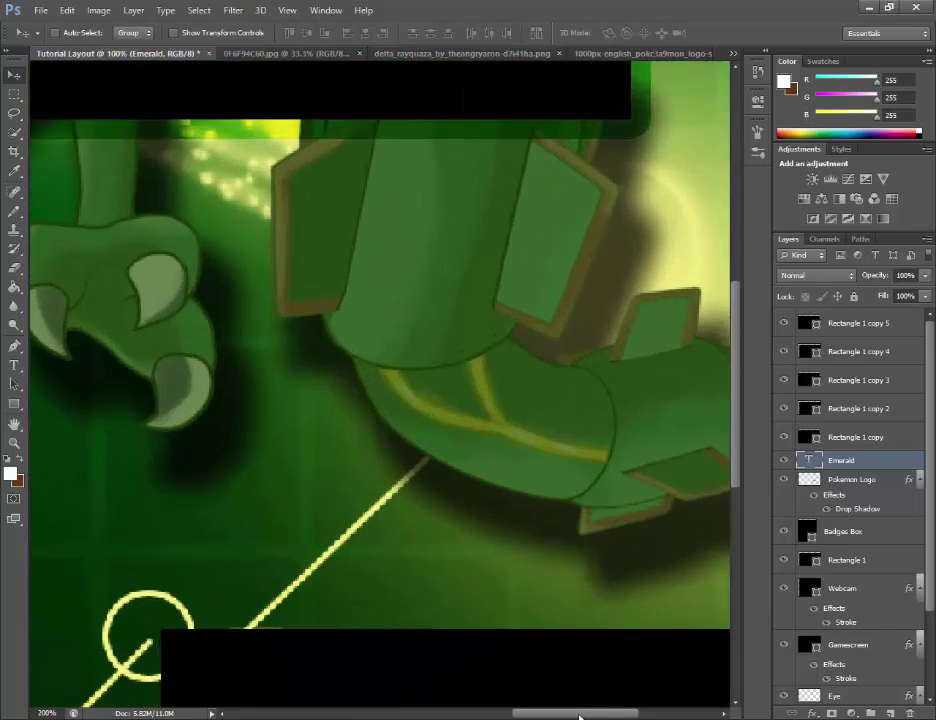
{"action": "left_click_drag", "start_coordinate": [627, 713], "coordinate": [558, 705]}
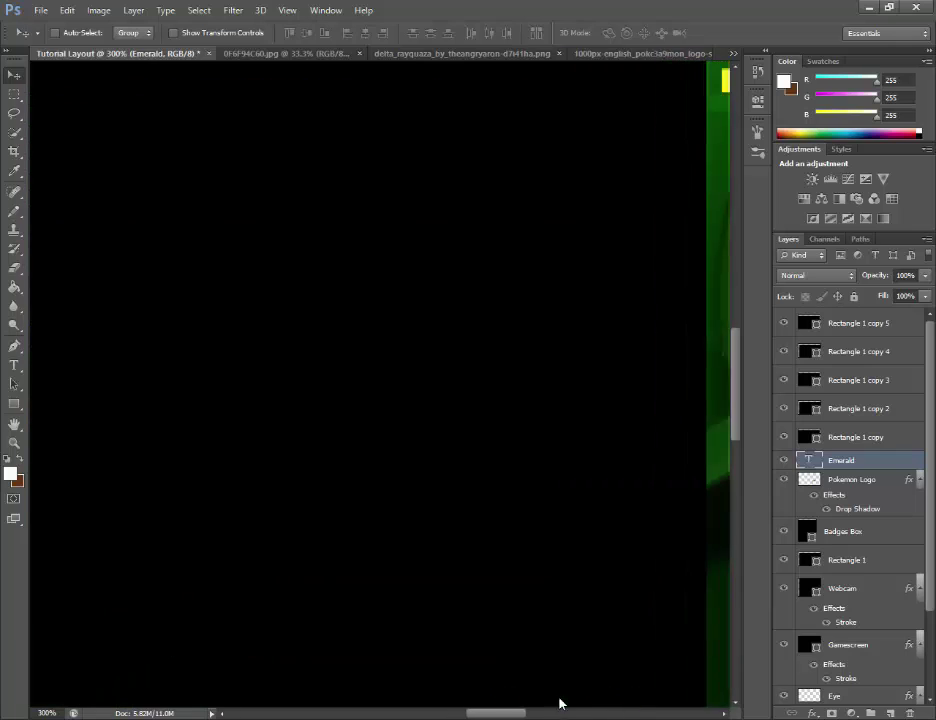
{"action": "scroll", "coordinate": [211, 501], "scroll_direction": "down", "scroll_amount": 5}
{"action": "scroll", "coordinate": [276, 480], "scroll_direction": "down", "scroll_amount": 10}
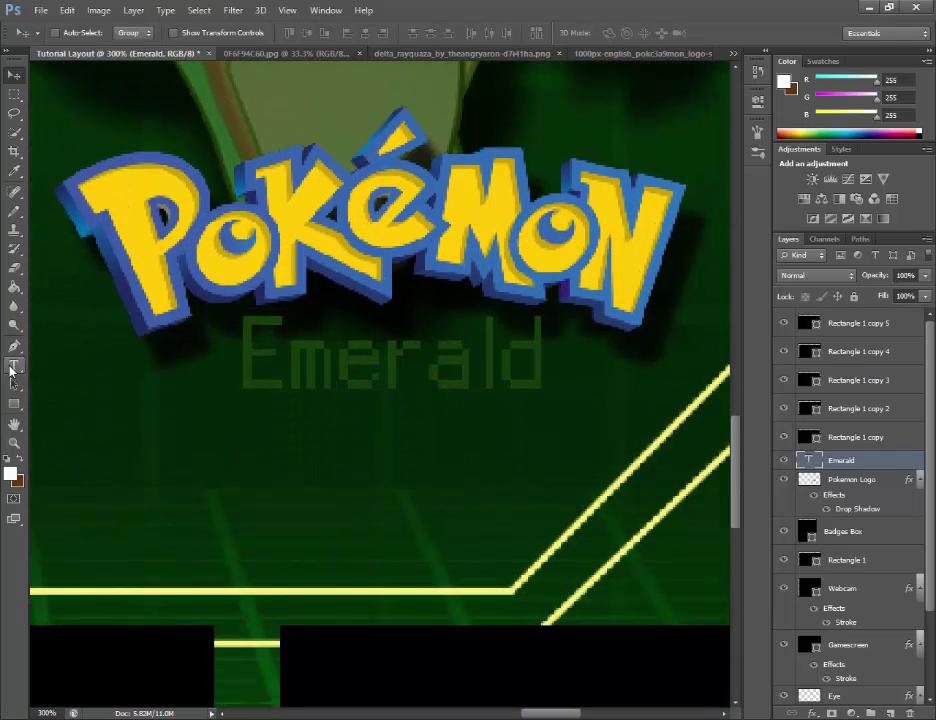
{"action": "left_click", "coordinate": [14, 366]}
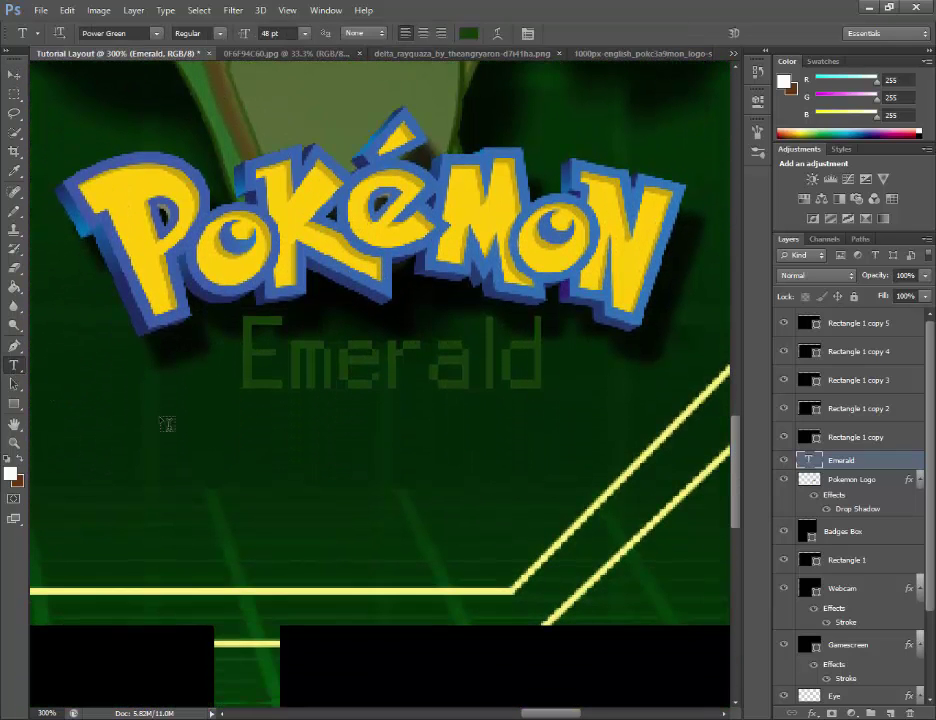
{"action": "left_click", "coordinate": [206, 430]}
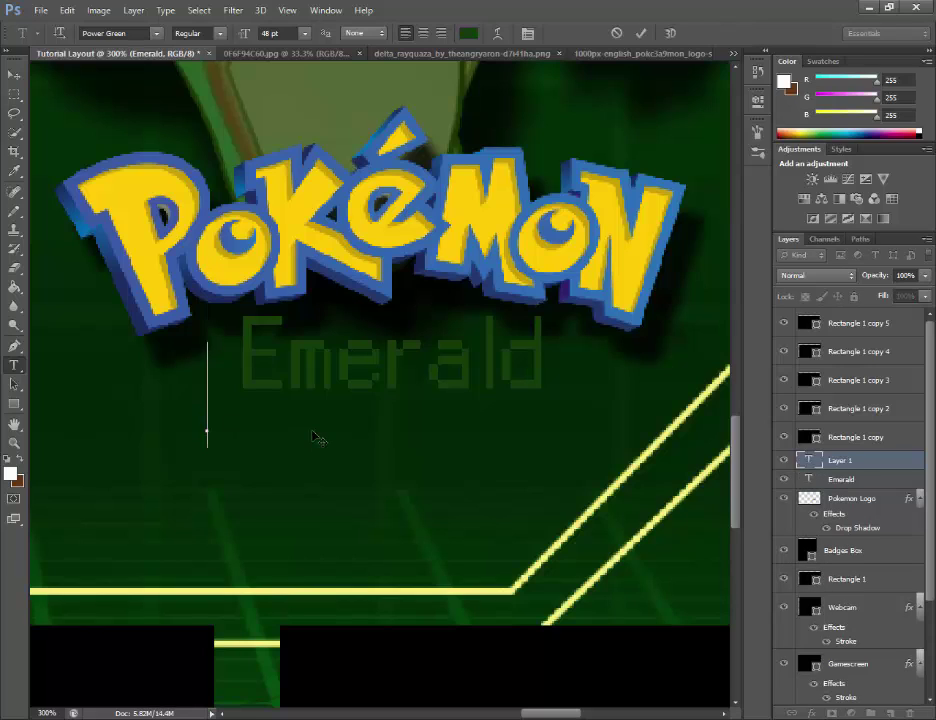
{"action": "type", "text": "Randomized"}
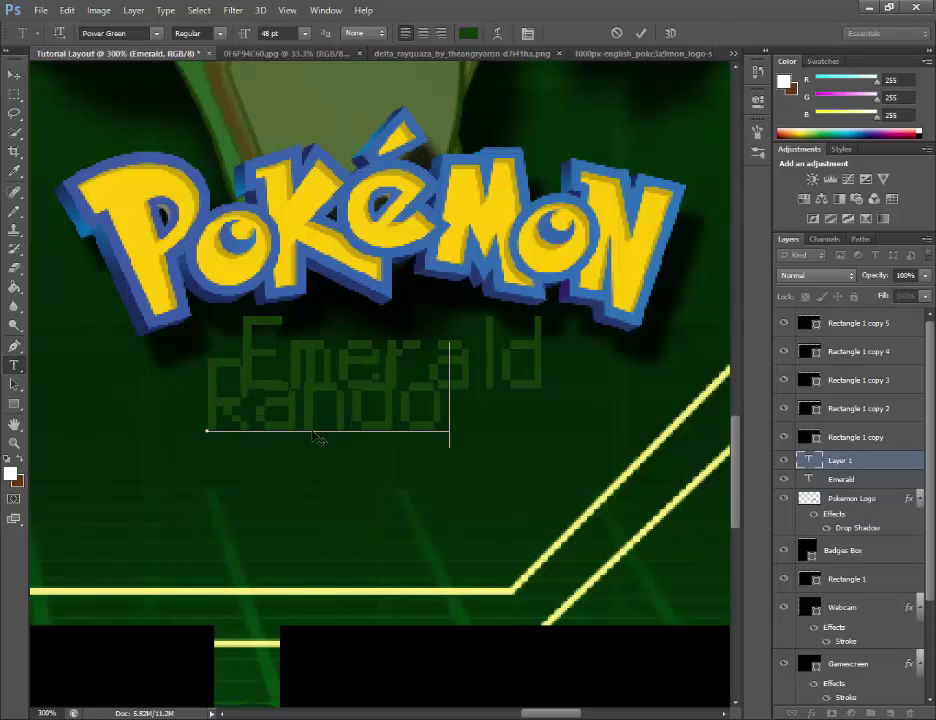
{"action": "left_click", "coordinate": [14, 75]}
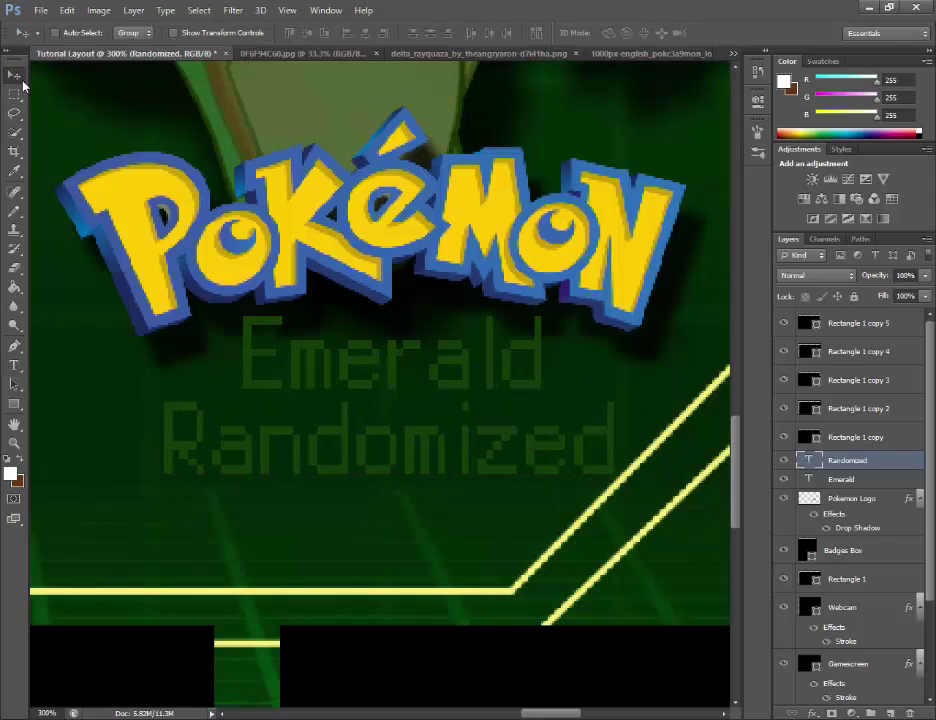
Nudge the Randomized text into place so it sits tightly beneath the Emerald title.
{"action": "key", "text": "Left"}
{"action": "key", "text": "Left"}
{"action": "key", "text": "Left"}
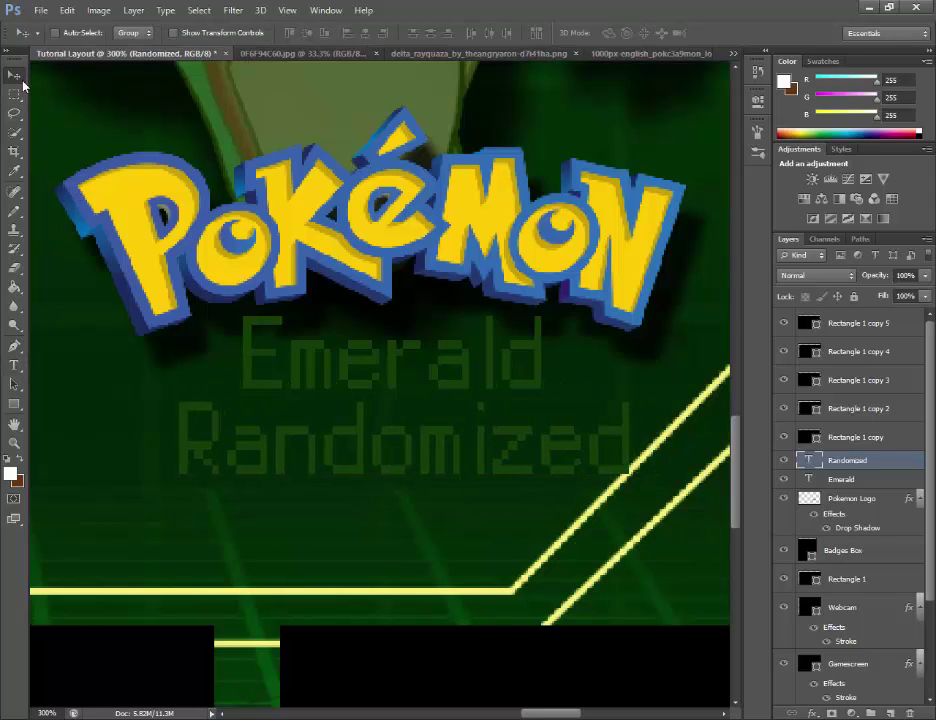
{"action": "key", "text": "Up"}
{"action": "key", "text": "Up"}
{"action": "key", "text": "Up"}
{"action": "key", "text": "Up"}
{"action": "key", "text": "Up"}
{"action": "key", "text": "Up"}
{"action": "key", "text": "Up"}
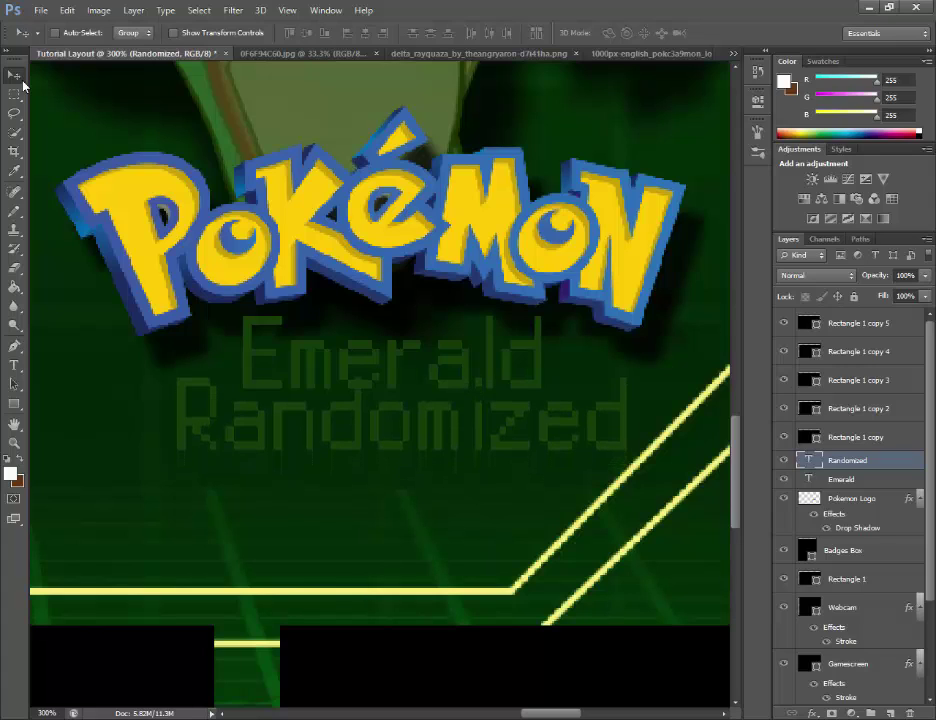
{"action": "key", "text": "Down"}
{"action": "key", "text": "Down"}
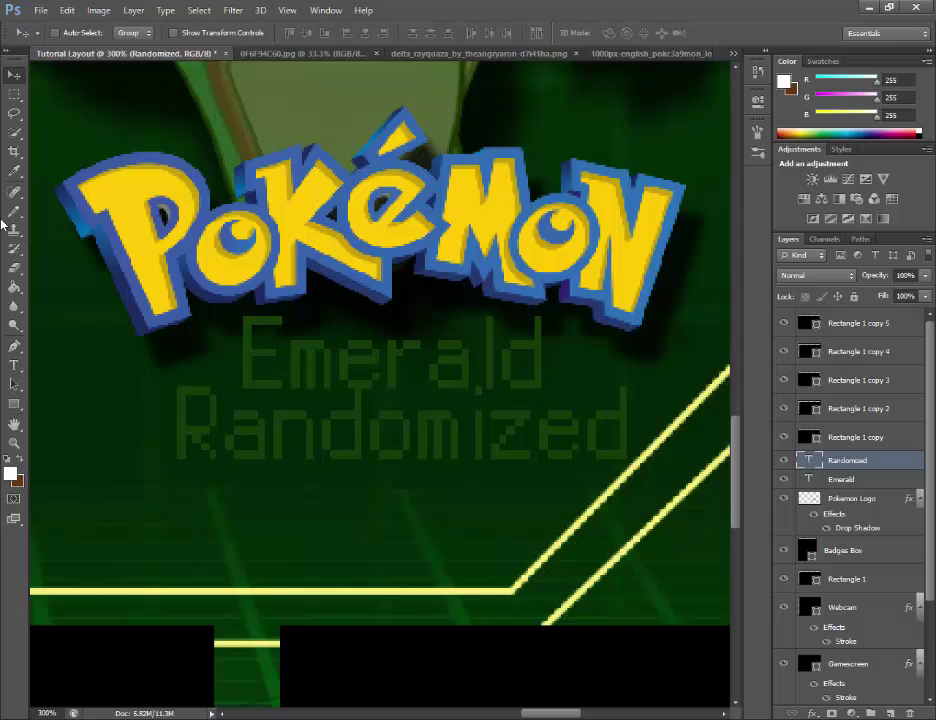
Change the Randomized text colour to a medium green, 26ab03.
{"action": "left_click", "coordinate": [15, 365]}
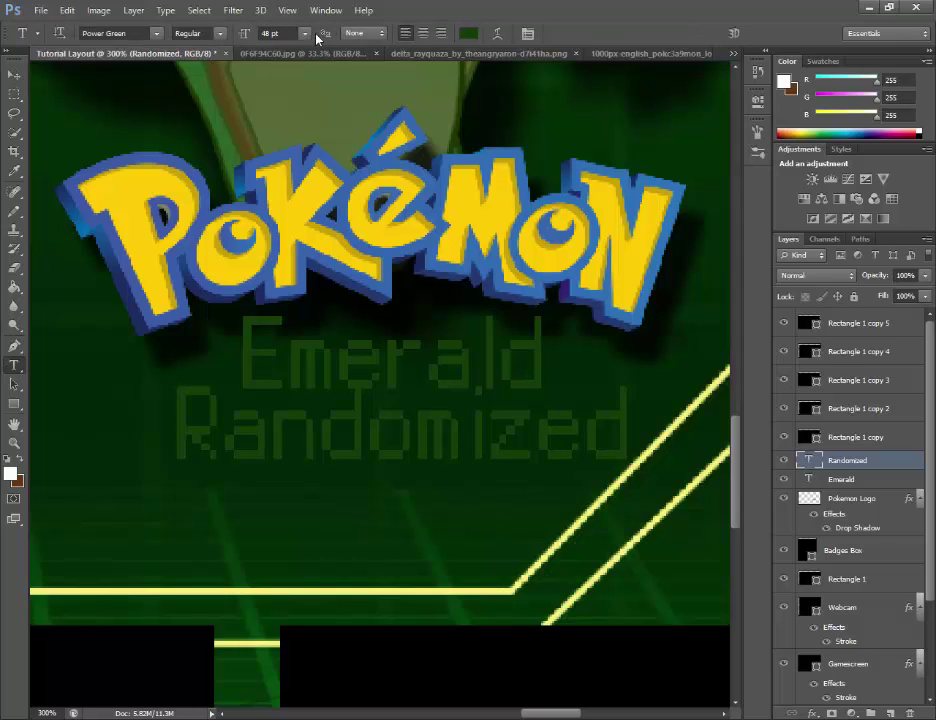
{"action": "left_click", "coordinate": [468, 33]}
{"action": "left_click", "coordinate": [446, 215]}
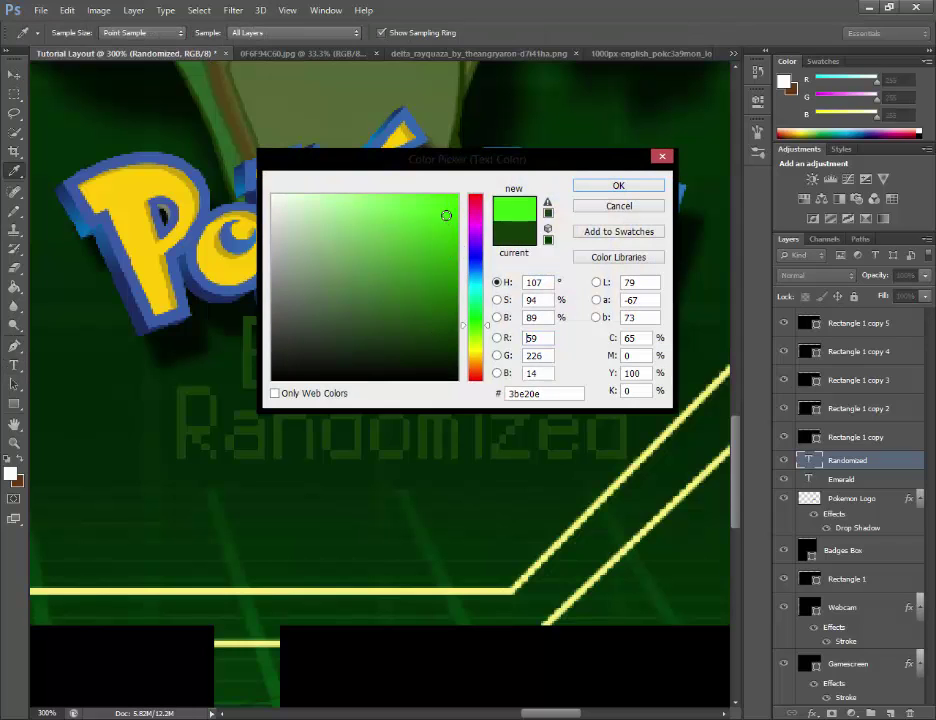
{"action": "left_click_drag", "start_coordinate": [446, 215], "coordinate": [455, 256]}
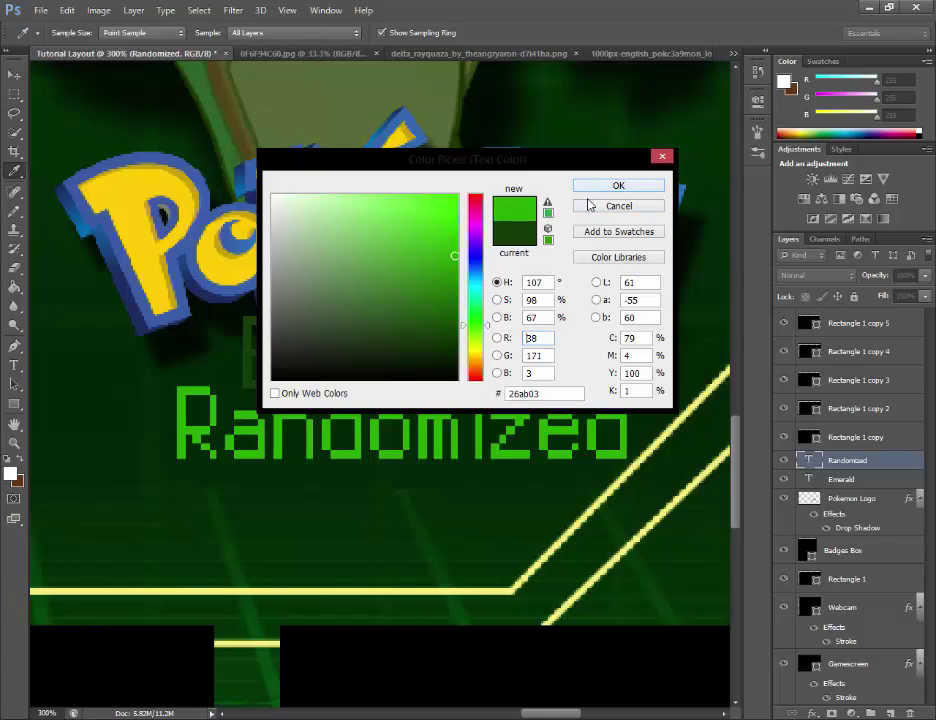
{"action": "left_click", "coordinate": [597, 186]}
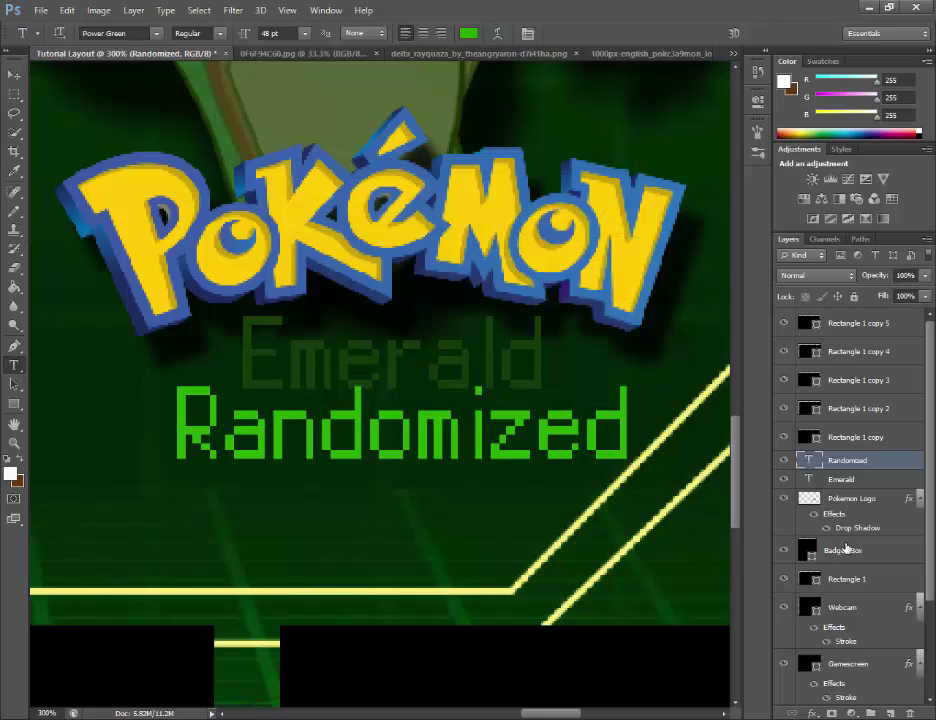
Change the Emerald text colour to a brighter green, 34d209.
{"action": "left_click", "coordinate": [843, 480]}
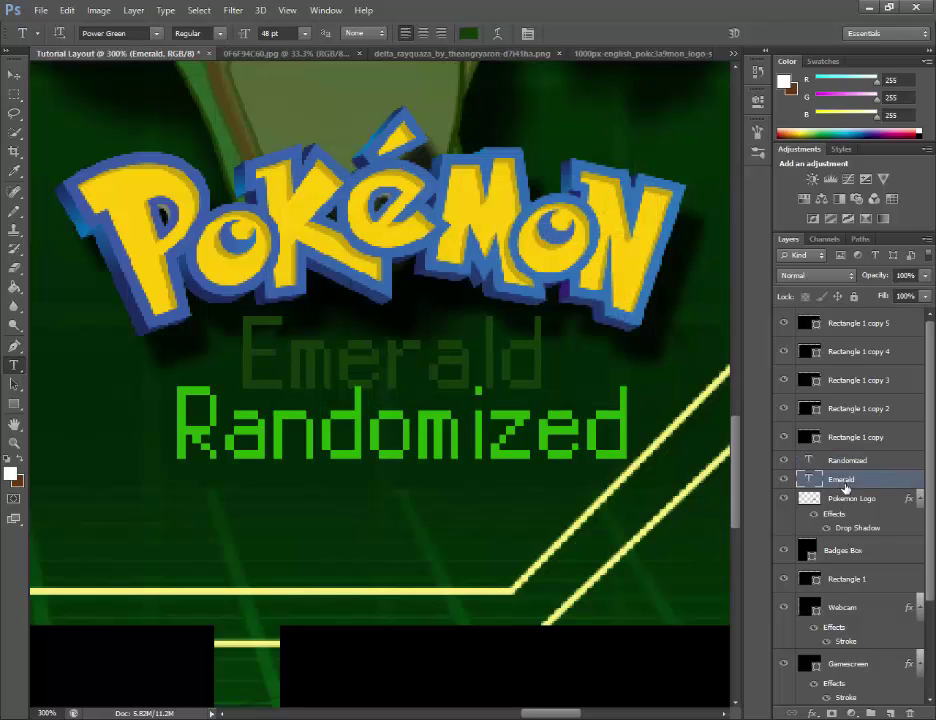
{"action": "left_click", "coordinate": [465, 35]}
{"action": "mouse_move", "coordinate": [447, 271]}
{"action": "left_mouse_down"}
{"action": "mouse_move", "coordinate": [445, 240]}
{"action": "mouse_move", "coordinate": [456, 227]}
{"action": "left_mouse_up"}
{"action": "left_click", "coordinate": [590, 188]}
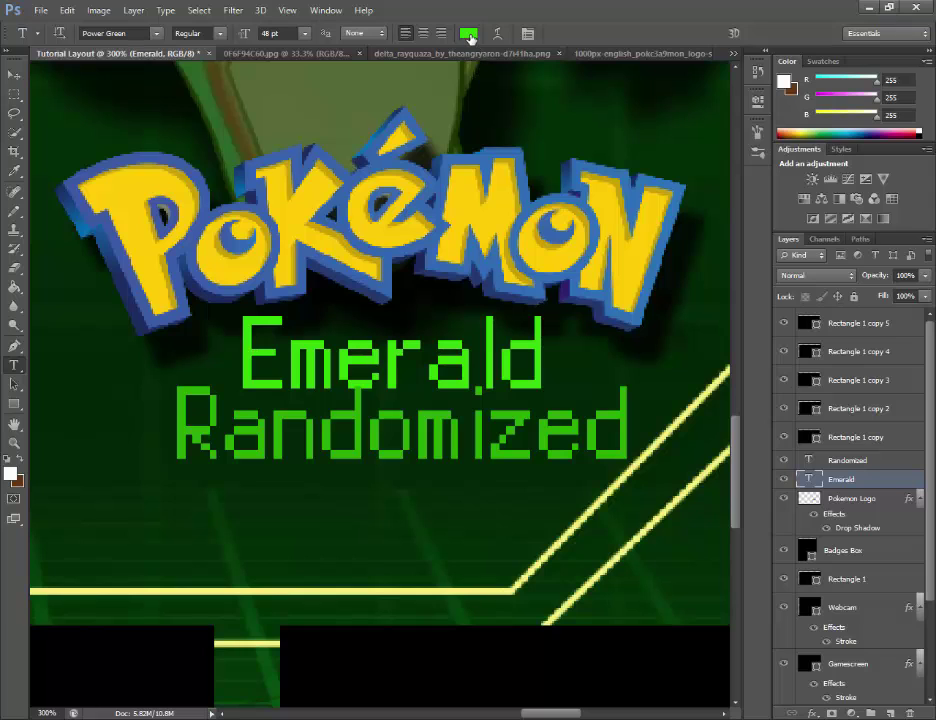
Save the Emerald text's bright green as a swatch and show the colour swatches.
{"action": "left_click", "coordinate": [470, 37]}
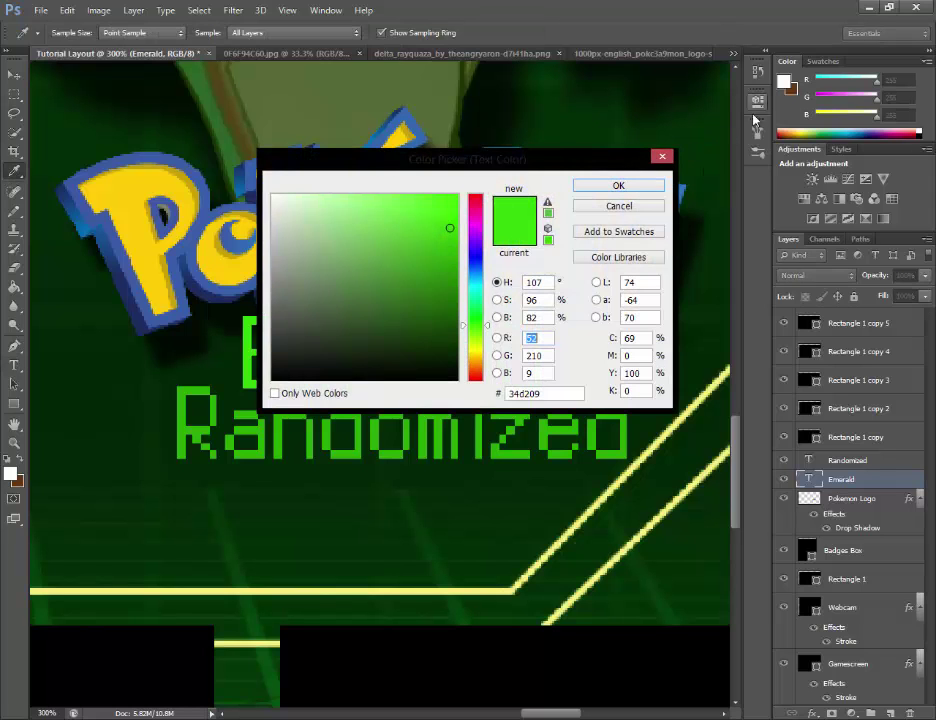
{"action": "key", "text": "Return"}
{"action": "left_click", "coordinate": [823, 61]}
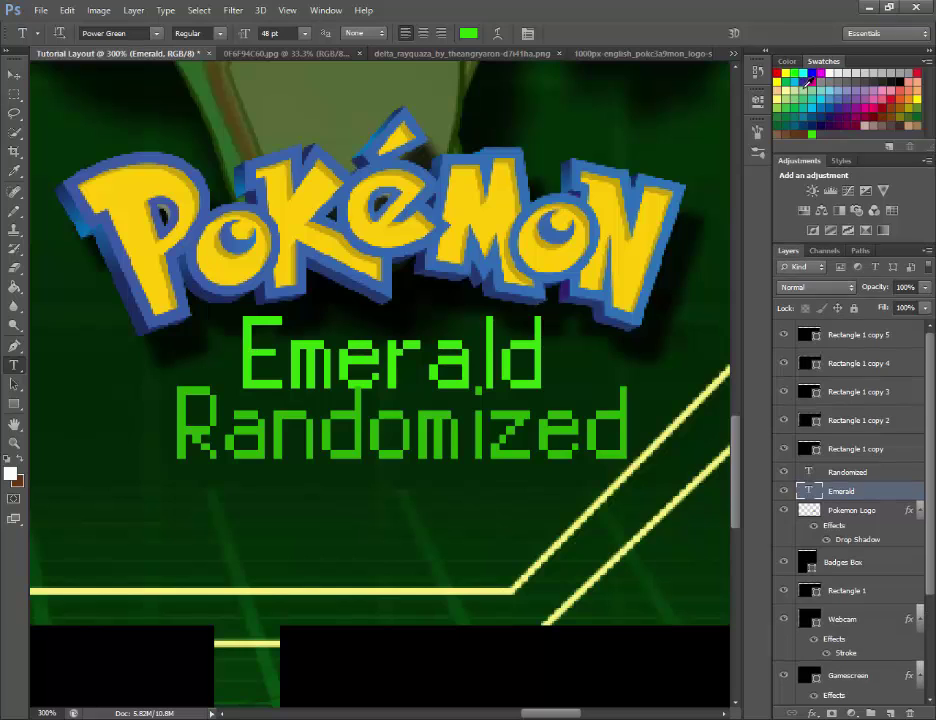
Select the Randomized layer and set the foreground colour to the saved bright green swatch, leaving its text colour as is.
{"action": "left_click", "coordinate": [838, 516]}
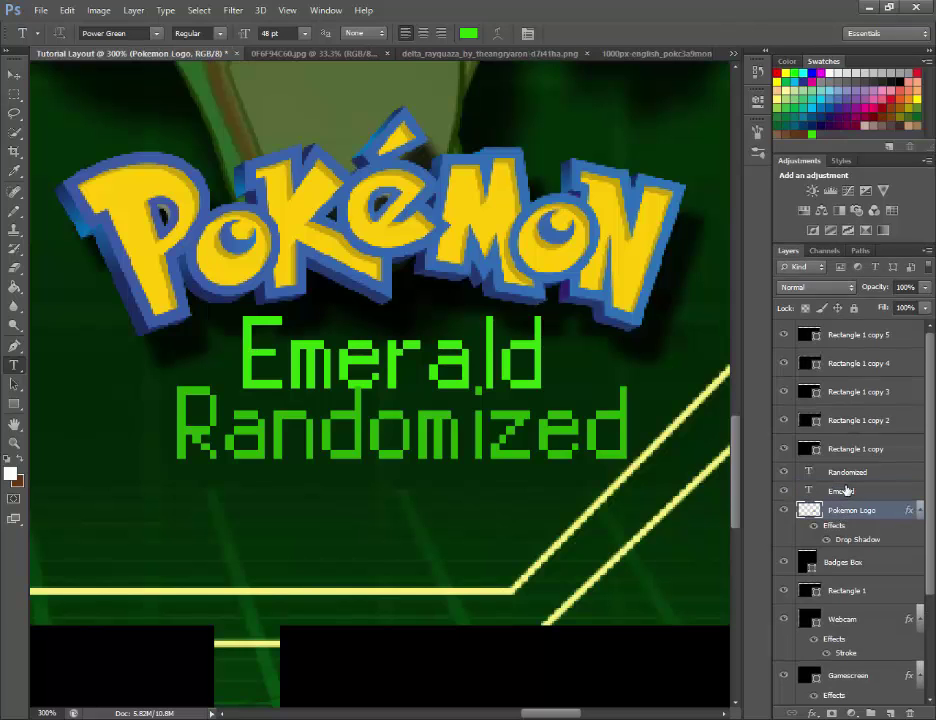
{"action": "left_click", "coordinate": [805, 472]}
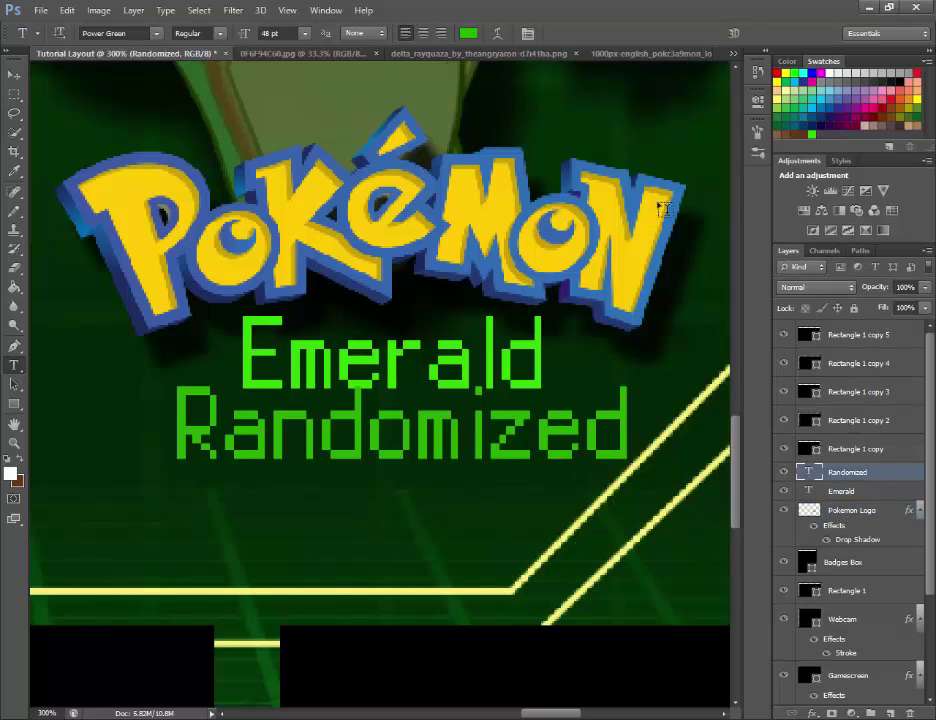
{"action": "left_click", "coordinate": [812, 133]}
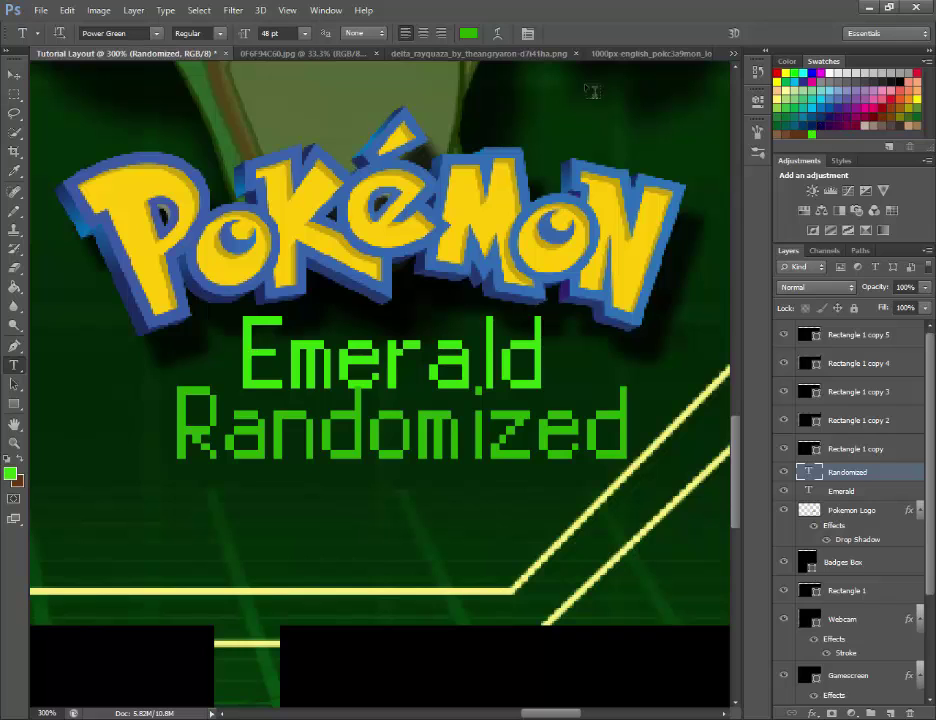
{"action": "left_click", "coordinate": [470, 34]}
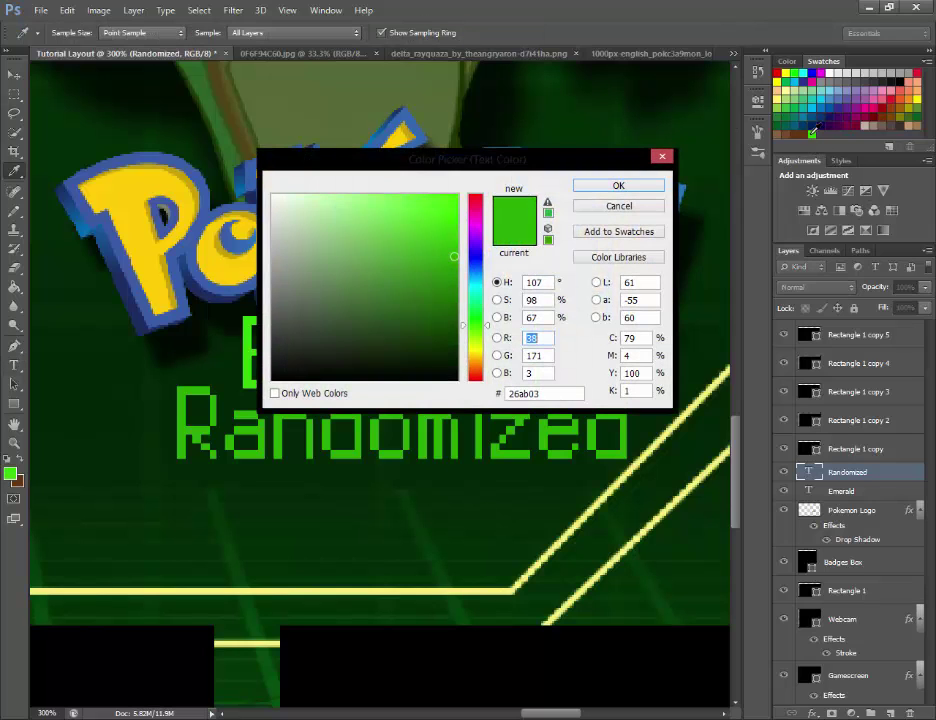
{"action": "left_click", "coordinate": [660, 158]}
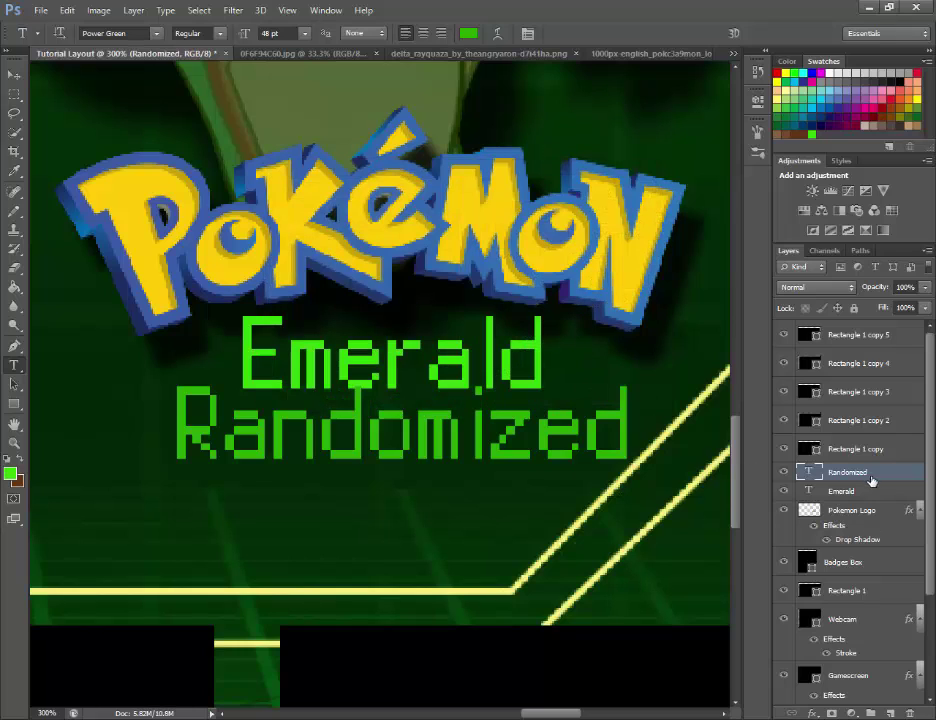
{"action": "left_click", "coordinate": [829, 418]}
{"action": "key", "text": "alt+bracketright"}
{"action": "key", "text": "alt+bracketright"}
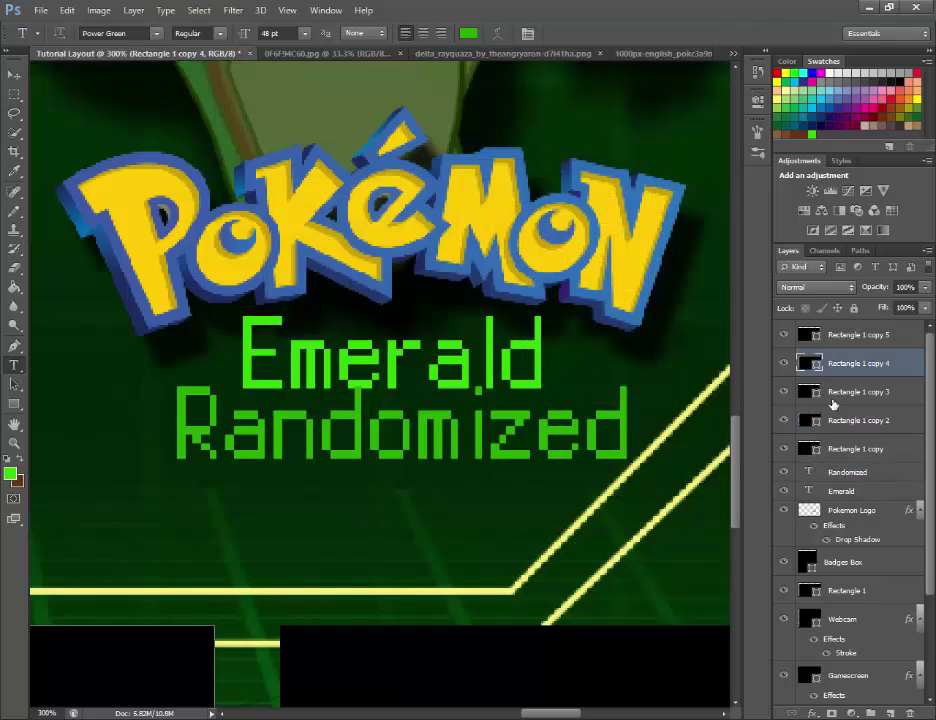
Change the Emerald text colour to the medium green 26a104.
{"action": "left_click", "coordinate": [852, 472]}
{"action": "left_click", "coordinate": [822, 492]}
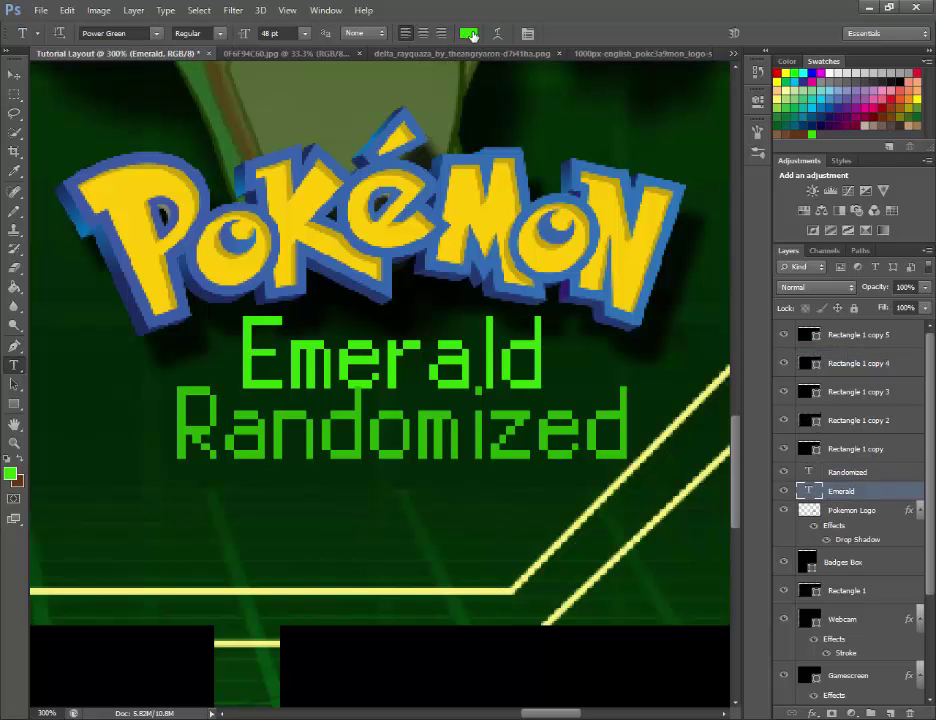
{"action": "left_click", "coordinate": [787, 61]}
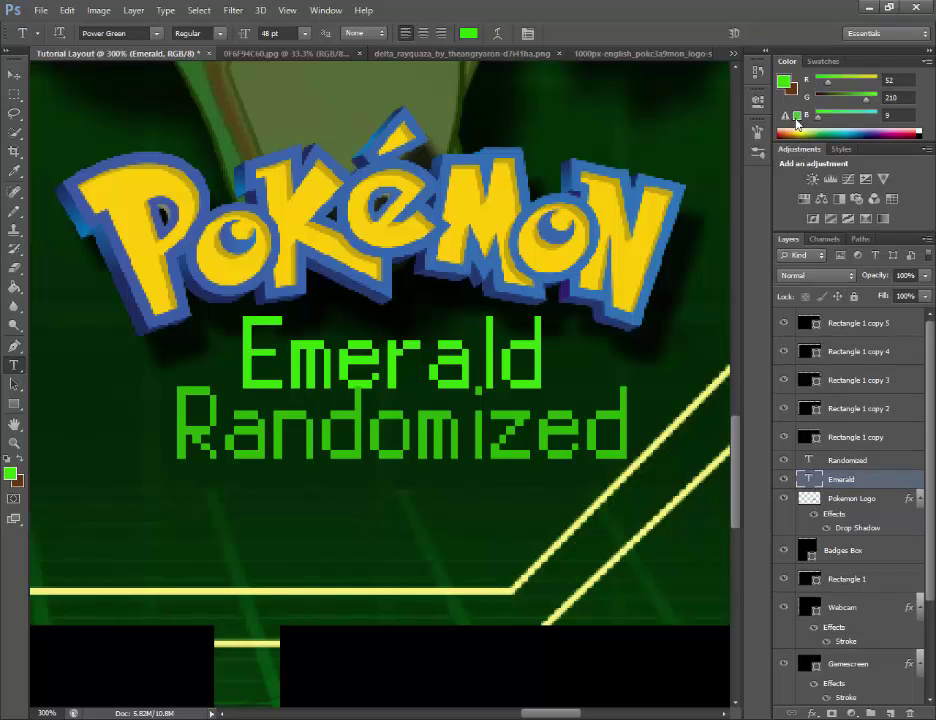
{"action": "left_click", "coordinate": [784, 81]}
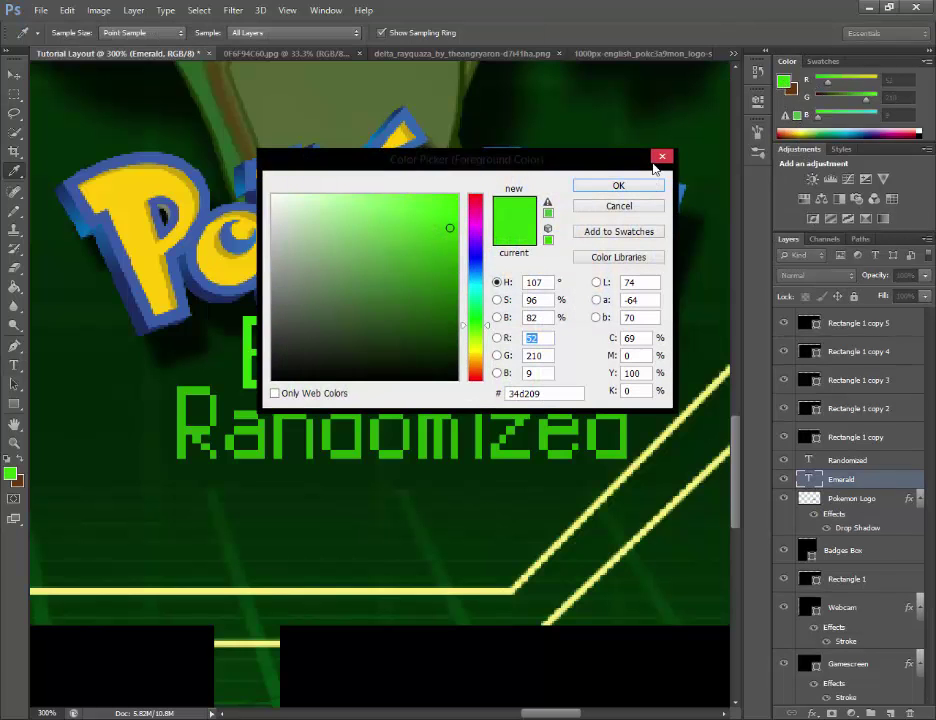
{"action": "left_click", "coordinate": [660, 158]}
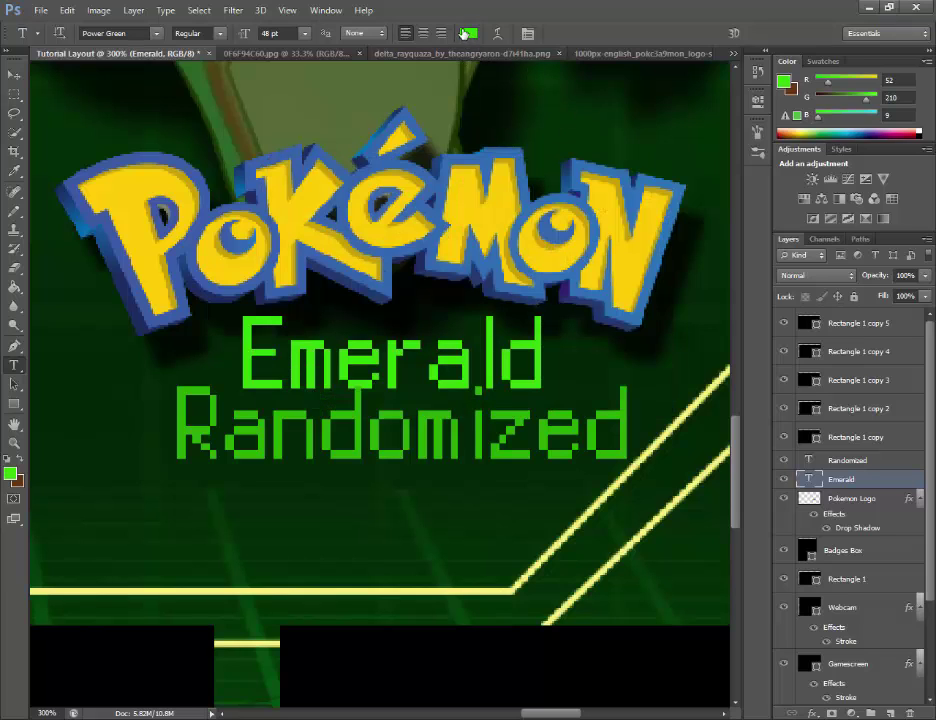
{"action": "left_click", "coordinate": [463, 35]}
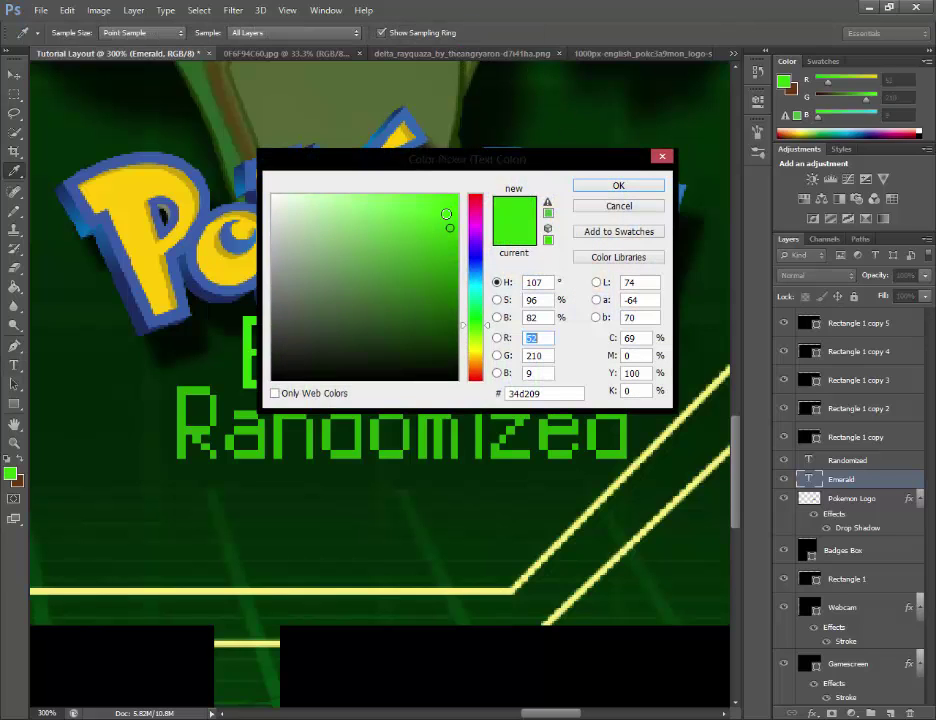
{"action": "left_click_drag", "start_coordinate": [445, 229], "coordinate": [453, 263]}
{"action": "left_click", "coordinate": [591, 186]}
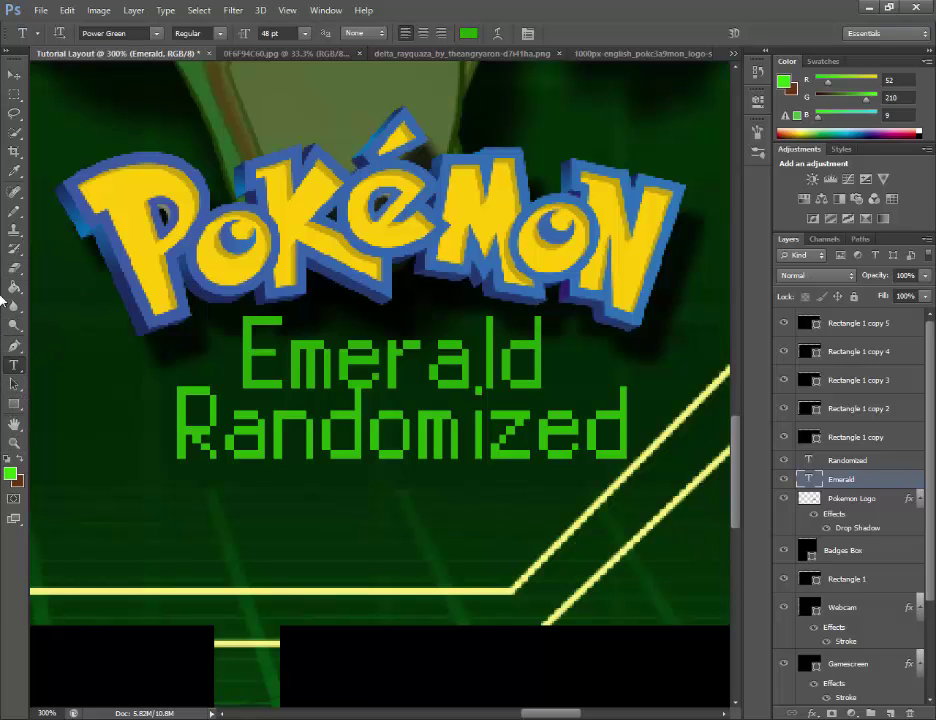
Start a new text line below Randomized and enter Nuzlocke with only the first letter capitalised, replacing the all-caps attempt.
{"action": "left_click", "coordinate": [167, 518]}
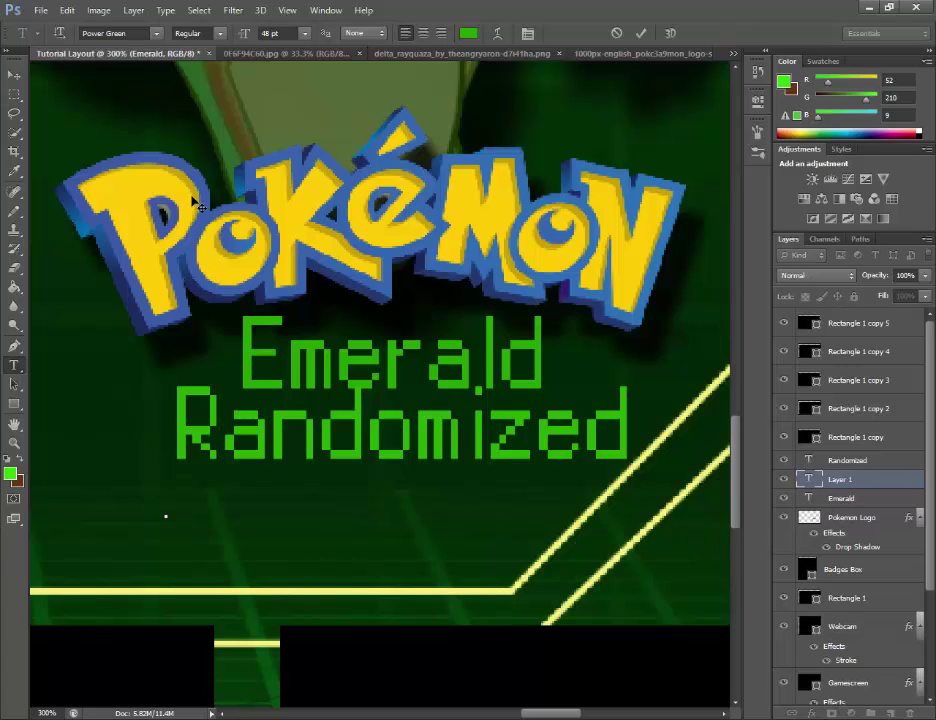
{"action": "type", "text": "NUZLOCK"}
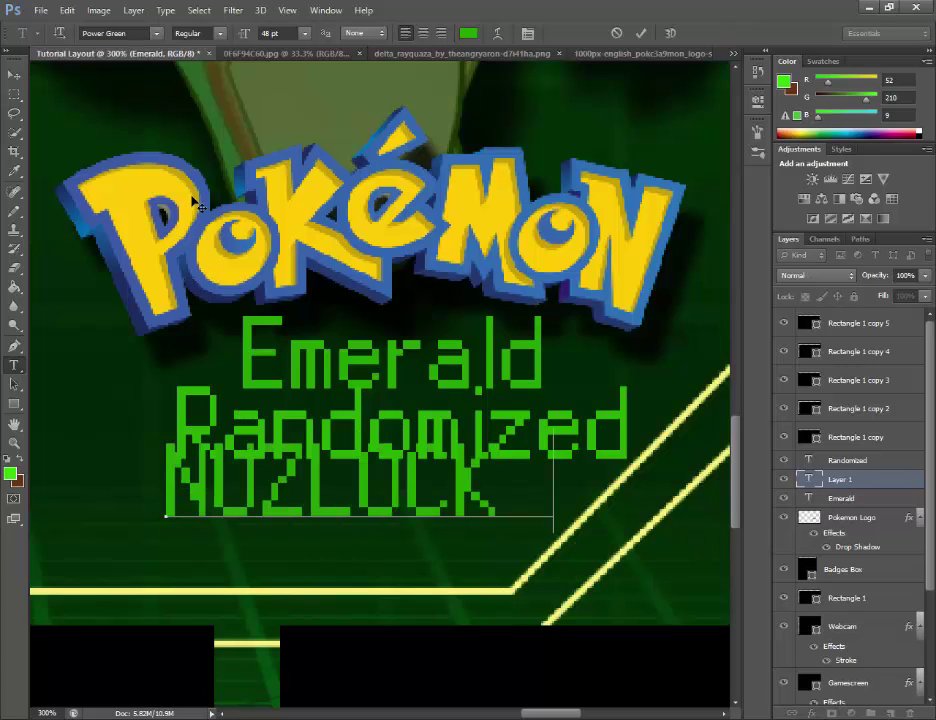
{"action": "key", "text": "Left"}
{"action": "key", "text": "Left"}
{"action": "key", "text": "Left"}
{"action": "key", "text": "Left"}
{"action": "key", "text": "Left"}
{"action": "key", "text": "Left"}
{"action": "key", "text": "Left"}
{"action": "key", "text": "Delete"}
{"action": "key", "text": "Delete"}
{"action": "key", "text": "Delete"}
{"action": "key", "text": "Delete"}
{"action": "key", "text": "Delete"}
{"action": "key", "text": "Delete"}
{"action": "key", "text": "Delete"}
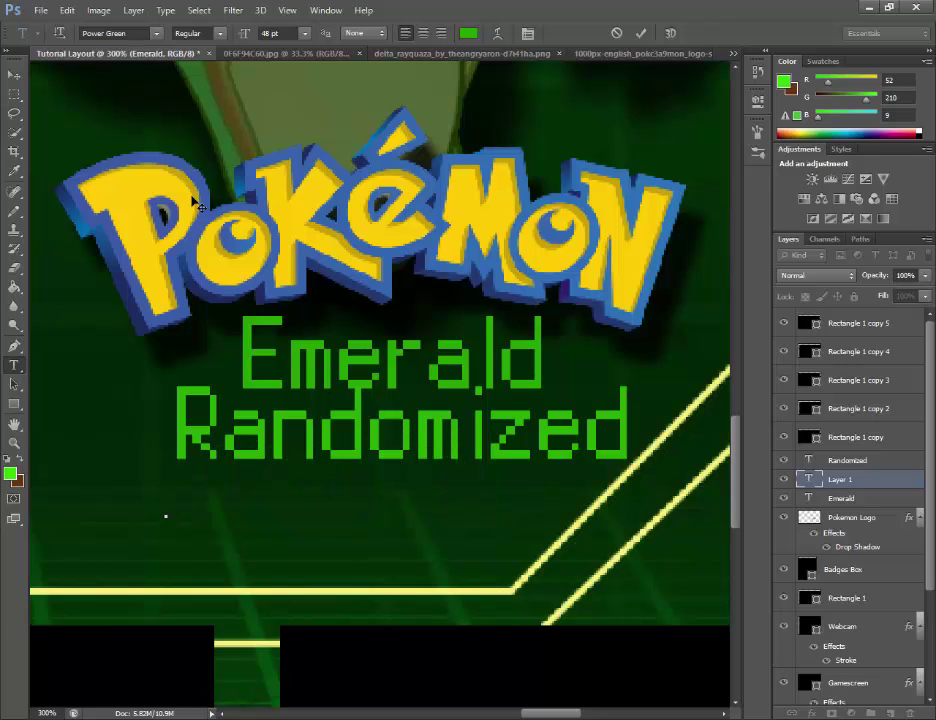
{"action": "type", "text": "Nuzlocke"}
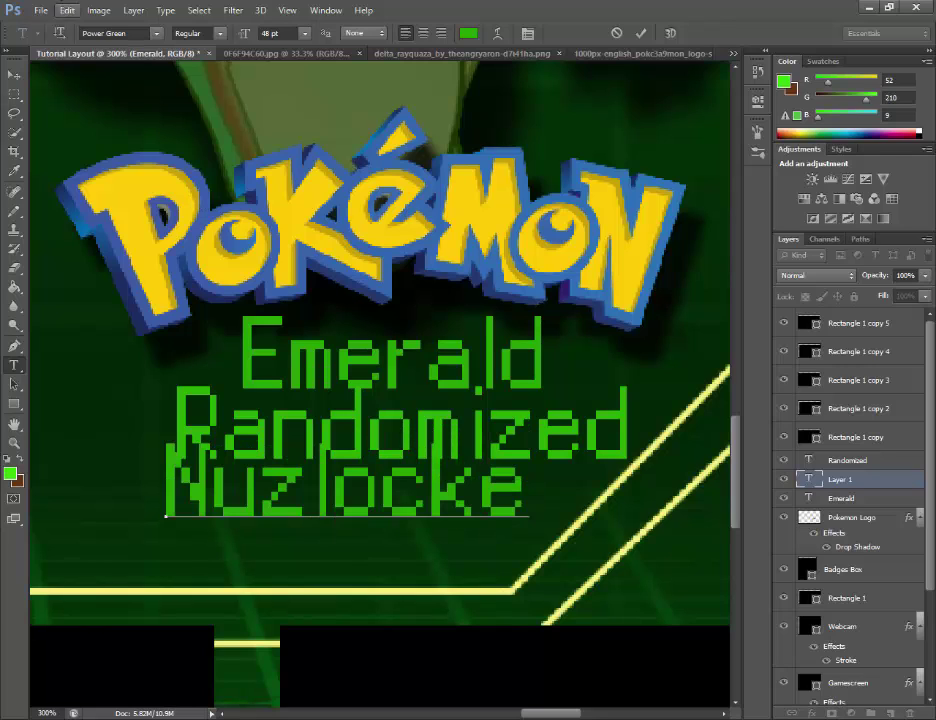
Try a dark purple text colour on the unfinished Nuzlocke line and clear its typed text.
{"action": "left_click", "coordinate": [468, 34]}
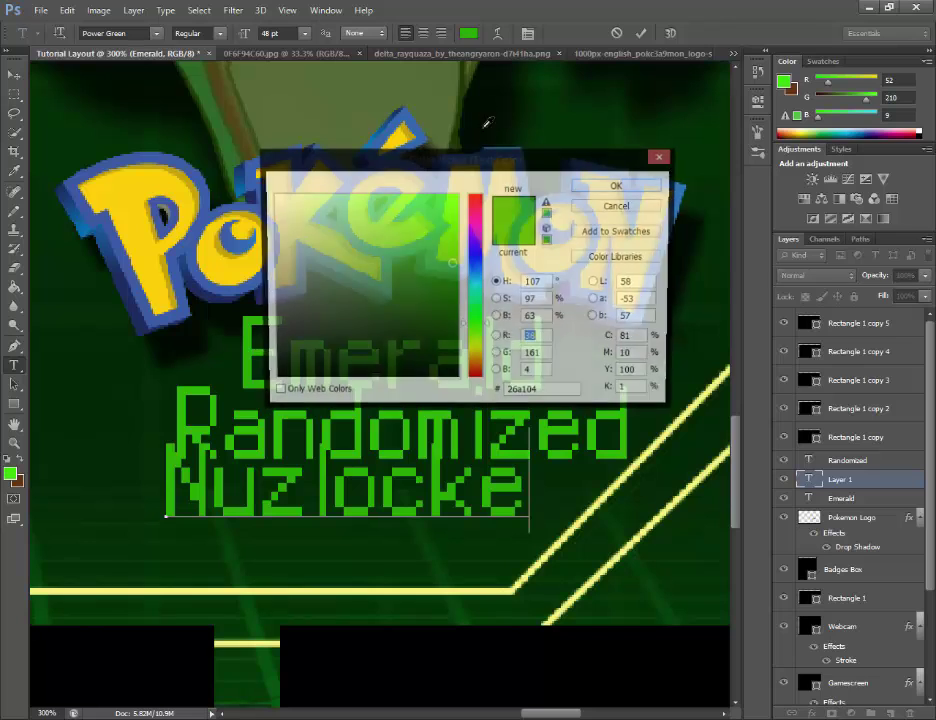
{"action": "left_click_drag", "start_coordinate": [474, 249], "coordinate": [474, 228]}
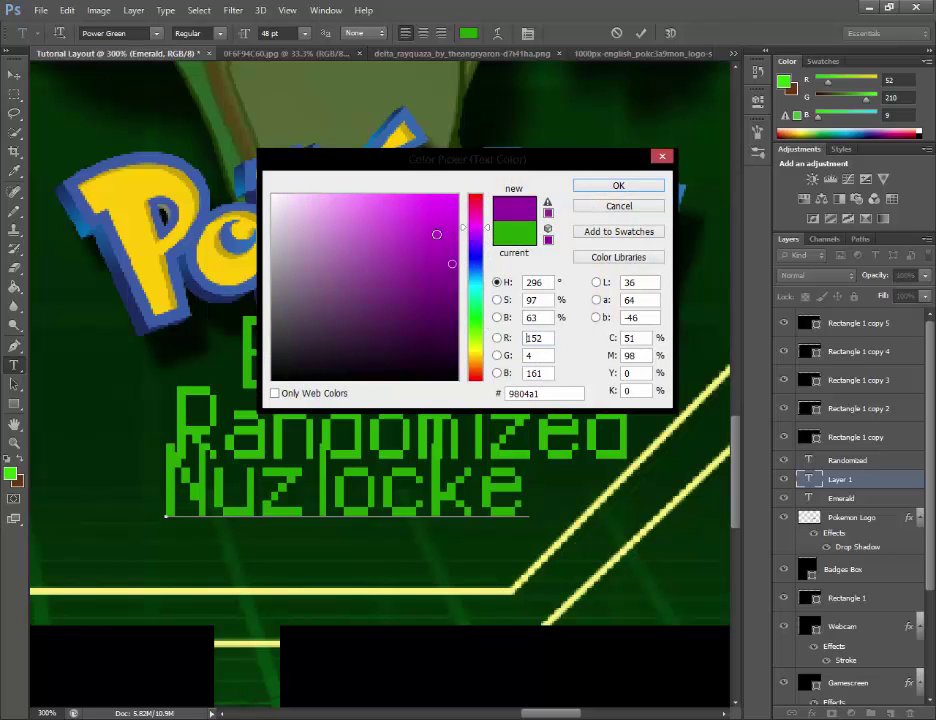
{"action": "left_click", "coordinate": [454, 325]}
{"action": "key", "text": "Return"}
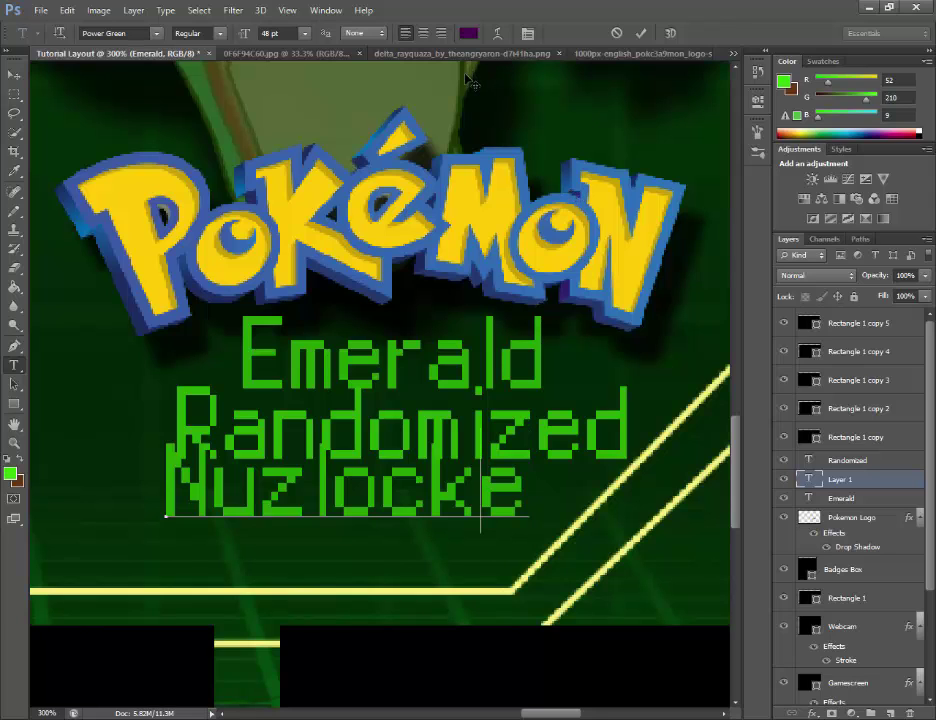
{"action": "key", "text": "BackSpace"}
Set the new text line's colour to dark purple, 770073, and enter Nuzlocke.
{"action": "left_click", "coordinate": [474, 35]}
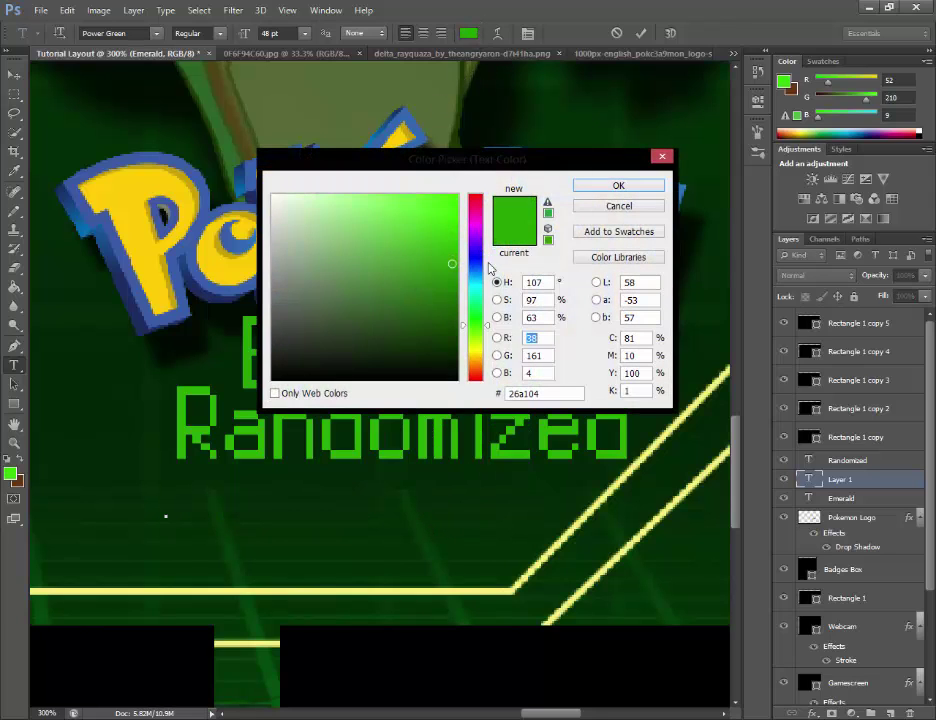
{"action": "left_click_drag", "start_coordinate": [472, 245], "coordinate": [472, 224]}
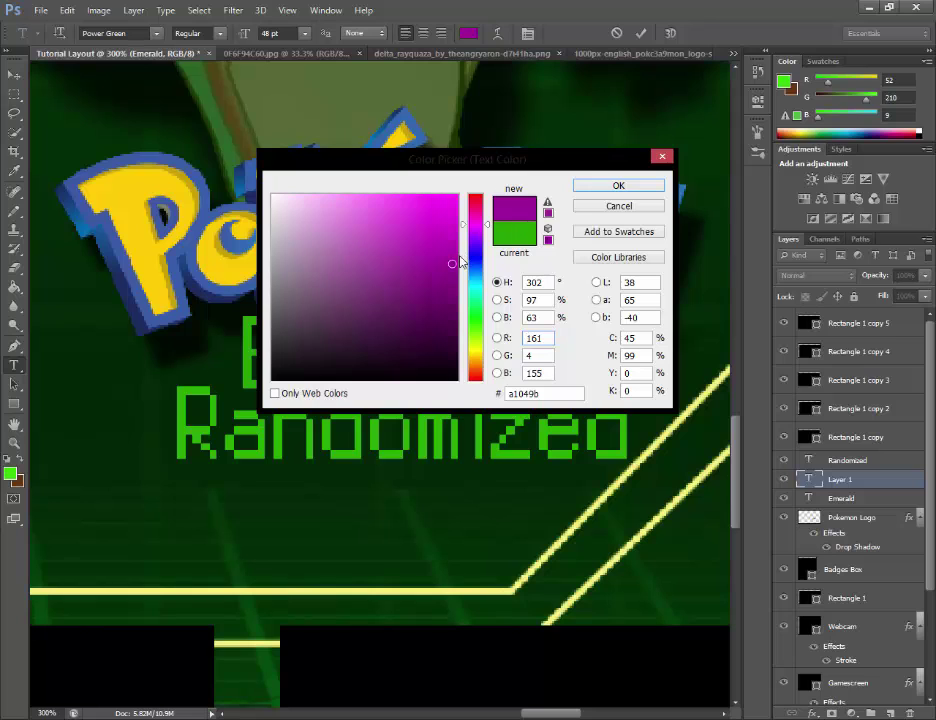
{"action": "left_click", "coordinate": [452, 293]}
{"action": "left_click", "coordinate": [457, 294]}
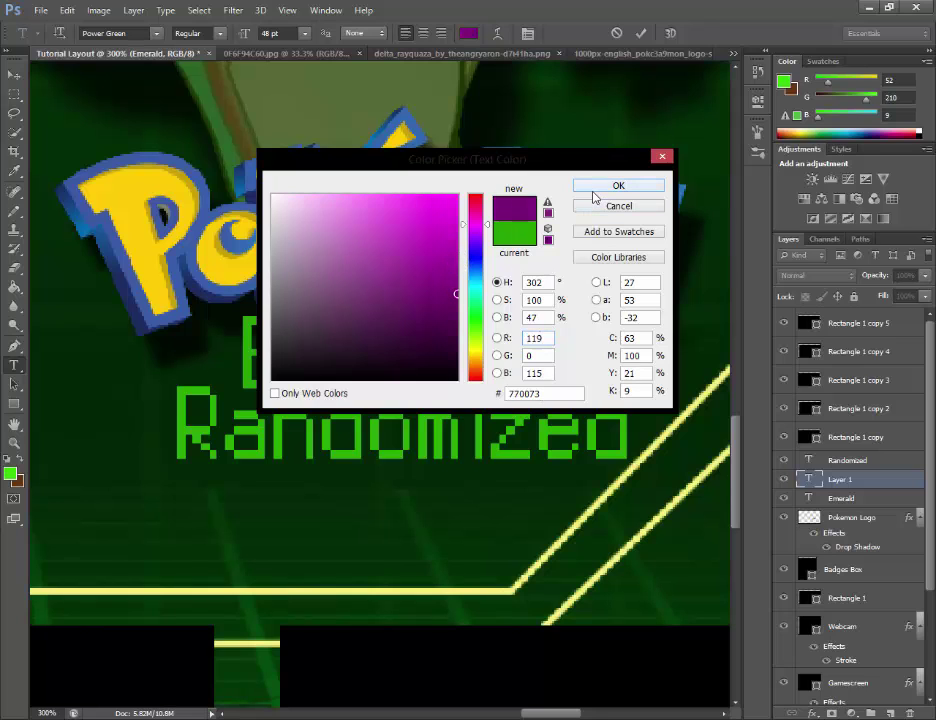
{"action": "left_click", "coordinate": [600, 187]}
{"action": "type", "text": "Nuzlocke"}
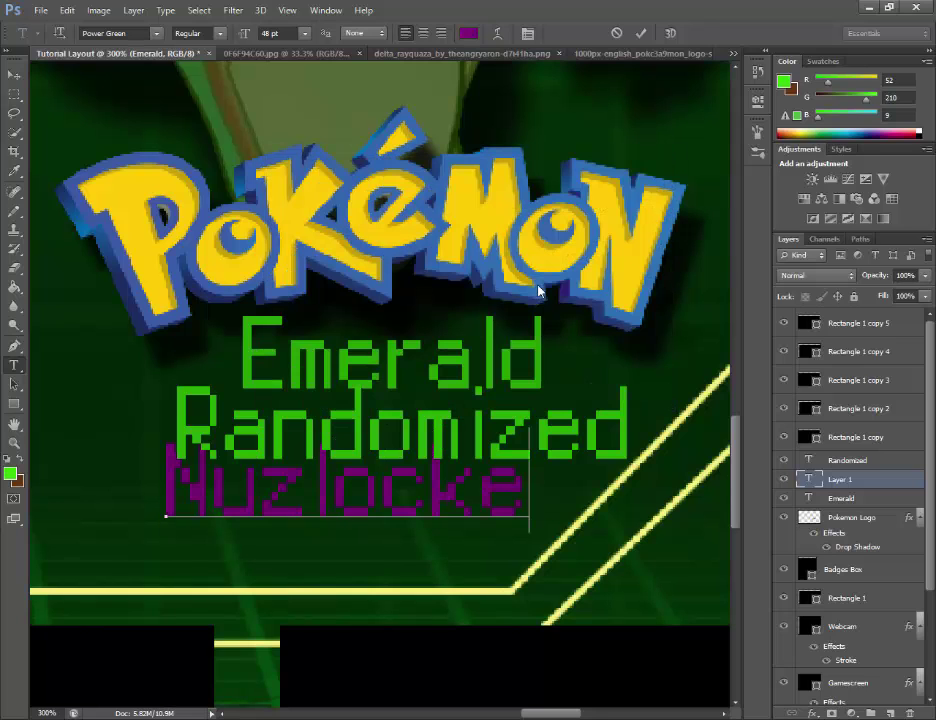
Commit the Nuzlocke text and nudge it down and right so it sits centred below Randomized.
{"action": "left_click", "coordinate": [14, 74]}
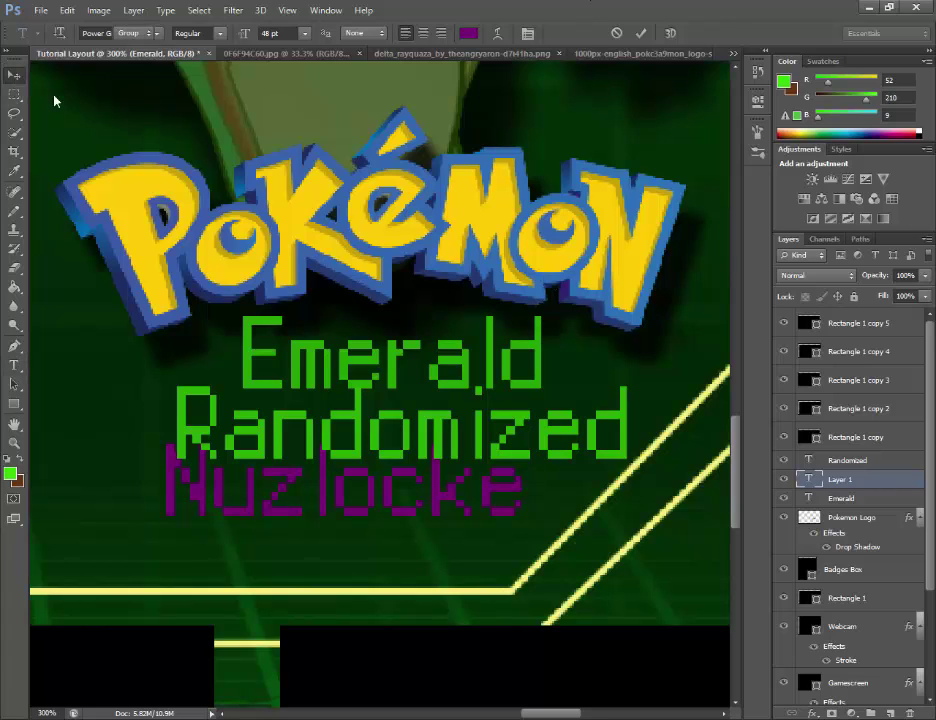
{"action": "key", "text": "shift+Right"}
{"action": "key", "text": "shift+Right"}
{"action": "key", "text": "Down"}
{"action": "key", "text": "Down"}
{"action": "key", "text": "Down"}
{"action": "key", "text": "Down"}
{"action": "key", "text": "Down"}
{"action": "key", "text": "Left"}
{"action": "key", "text": "Left"}
{"action": "key", "text": "Left"}
{"action": "key", "text": "Left"}
{"action": "key", "text": "Left"}
{"action": "key", "text": "Left"}
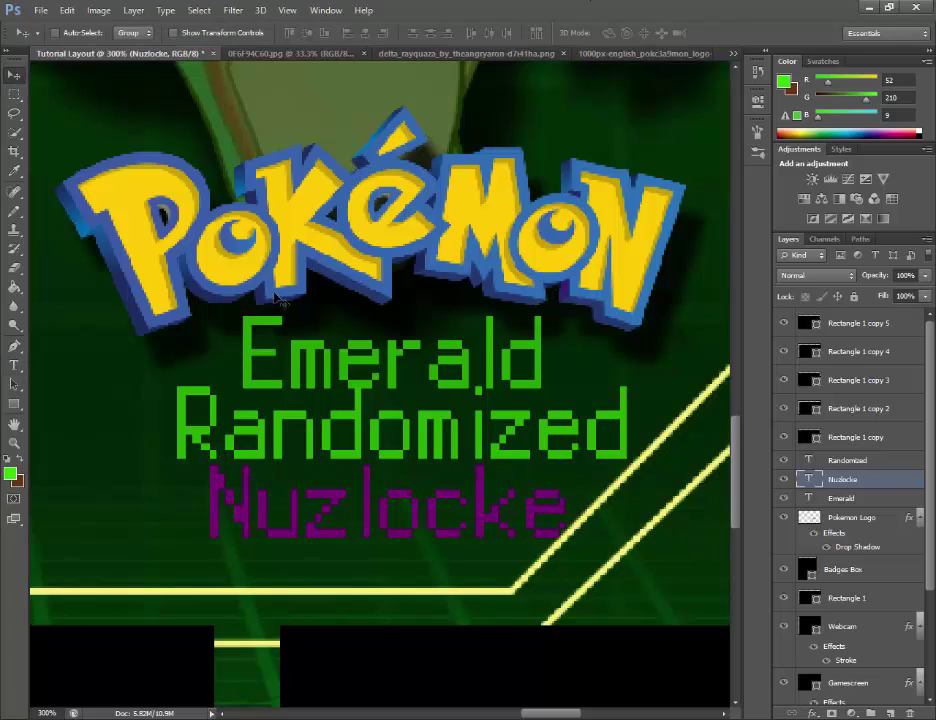
{"action": "key", "text": "Right"}
{"action": "key", "text": "Right"}
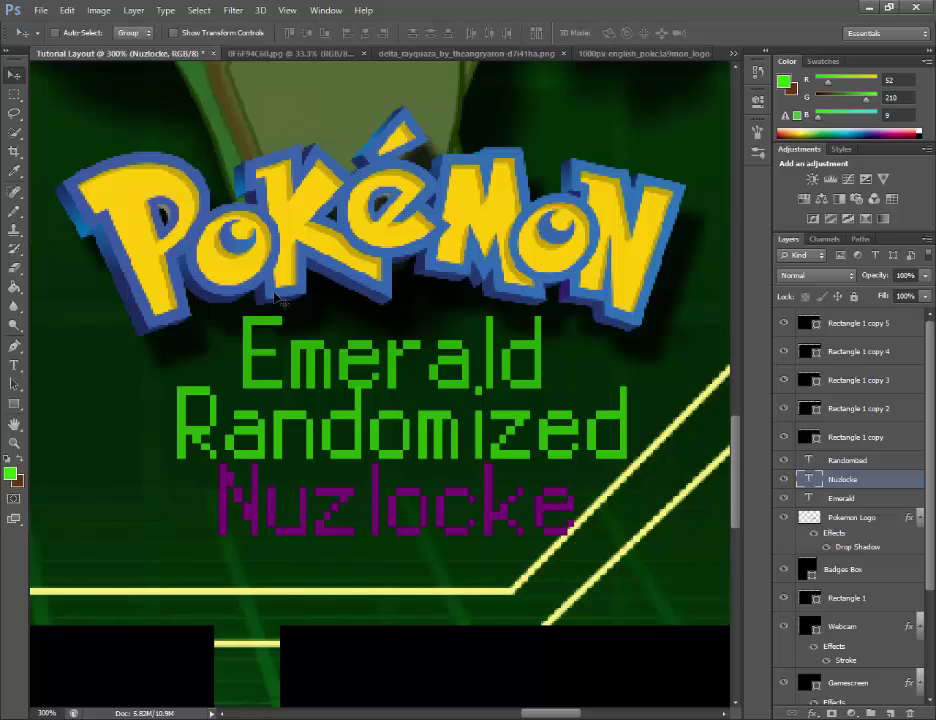
Add the text "Badges:" in dark green, 277700, along the upper edge of the black badges box.
{"action": "key", "text": "ctrl+minus"}
{"action": "key", "text": "ctrl+minus"}
{"action": "key", "text": "ctrl+minus"}
{"action": "key", "text": "ctrl+minus"}
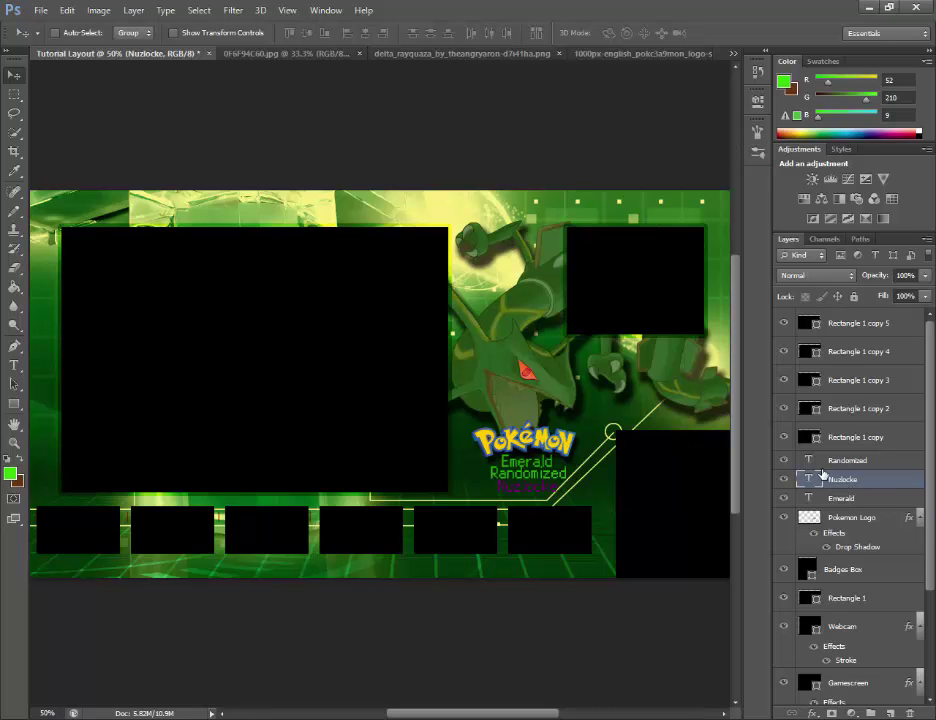
{"action": "key", "text": "ctrl+minus"}
{"action": "key", "text": "ctrl+plus"}
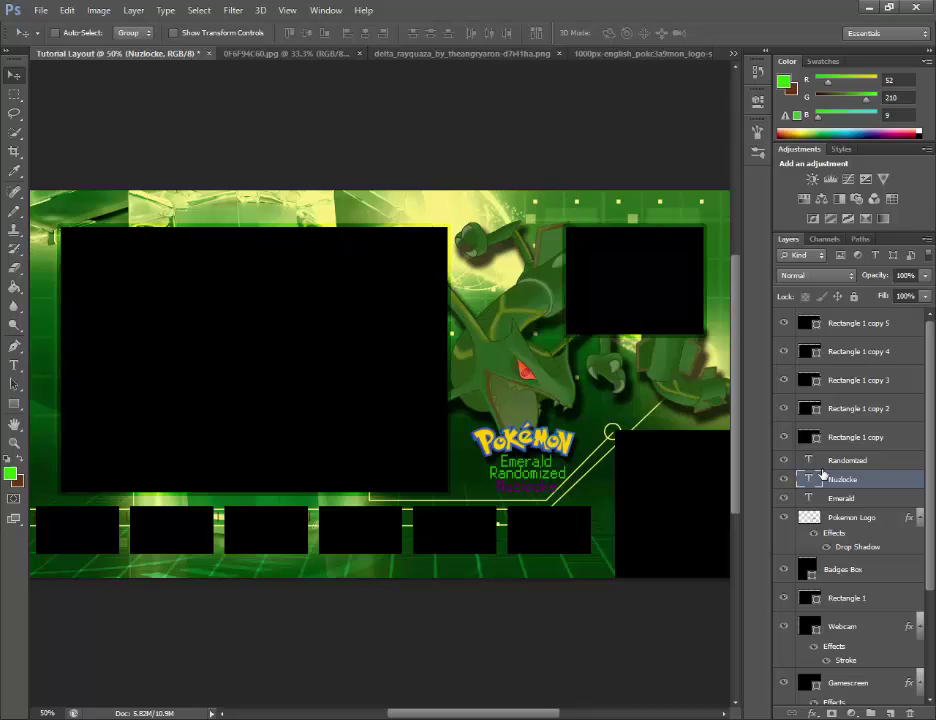
{"action": "left_click", "coordinate": [13, 366]}
{"action": "left_click_drag", "start_coordinate": [442, 716], "coordinate": [492, 716]}
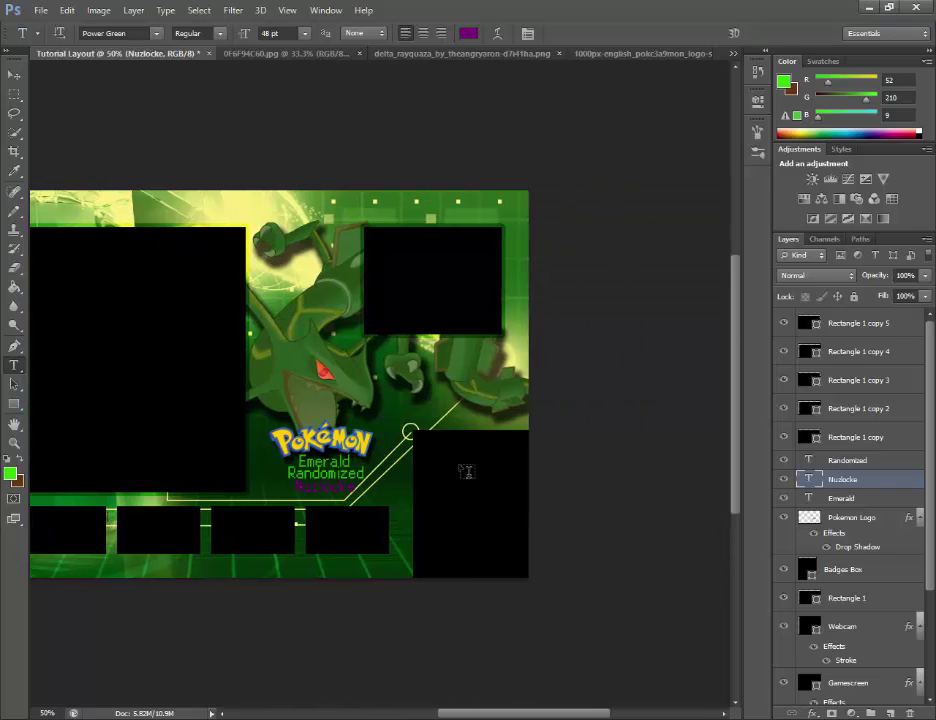
{"action": "left_click", "coordinate": [427, 447]}
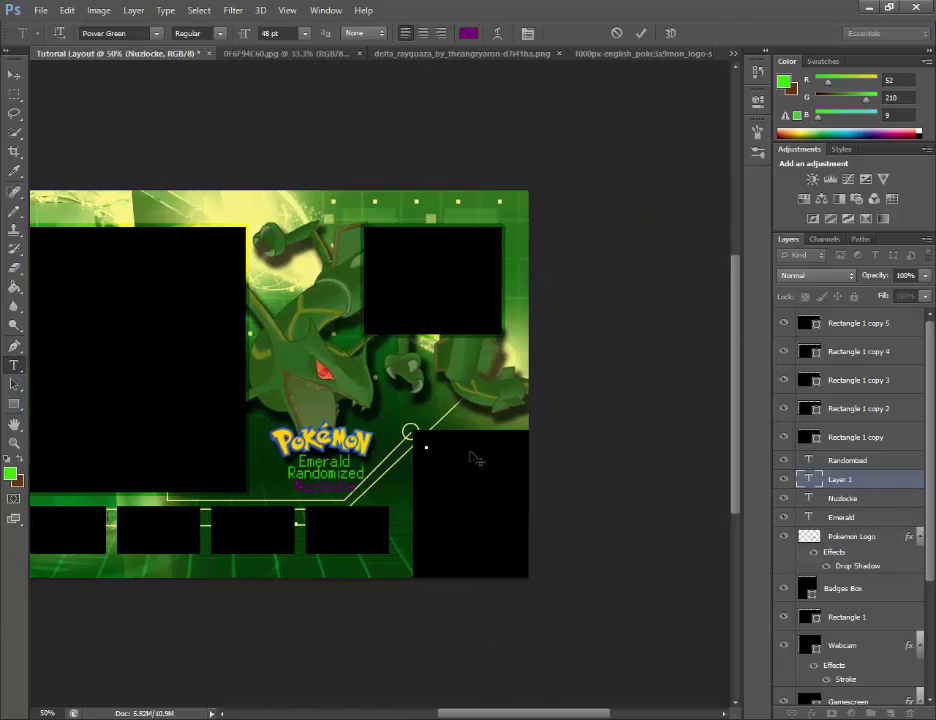
{"action": "left_click", "coordinate": [468, 33]}
{"action": "left_click_drag", "start_coordinate": [476, 288], "coordinate": [476, 328]}
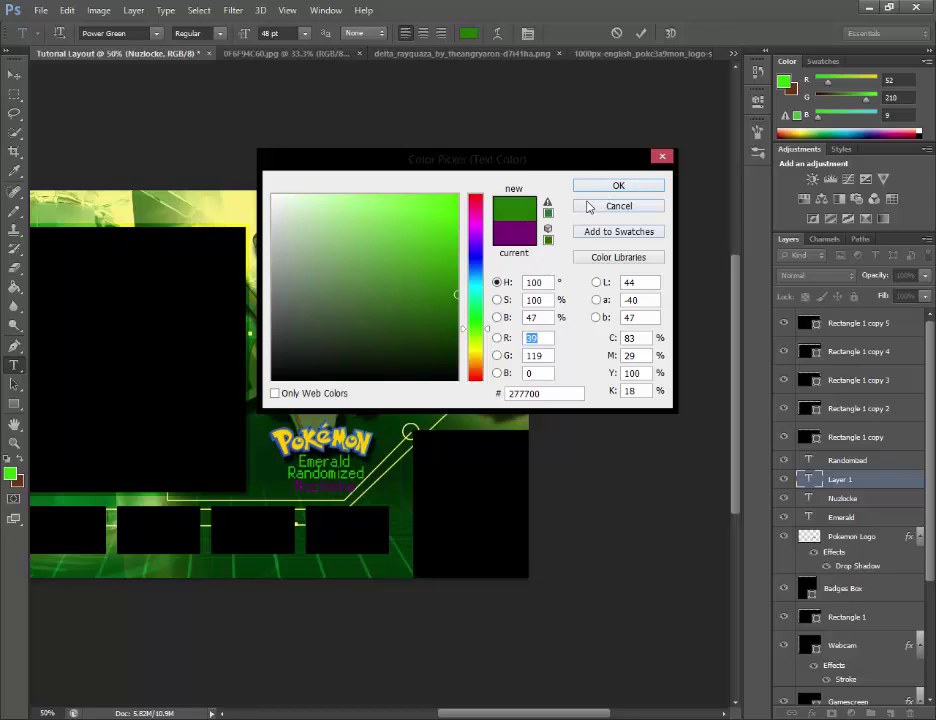
{"action": "left_click", "coordinate": [618, 186]}
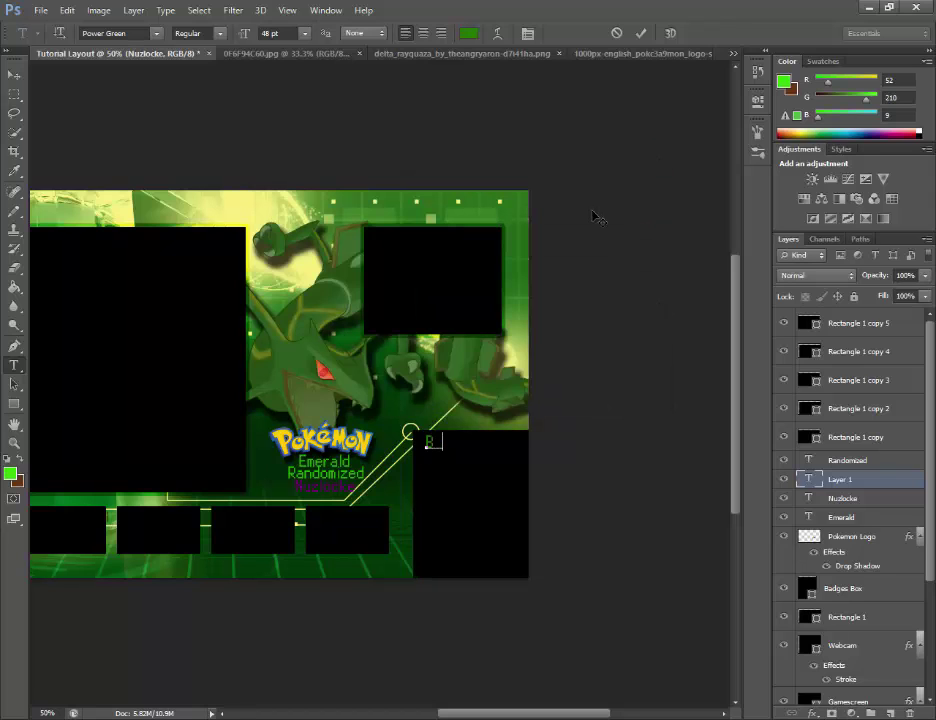
{"action": "type", "text": "adges:"}
{"action": "left_click", "coordinate": [14, 74]}
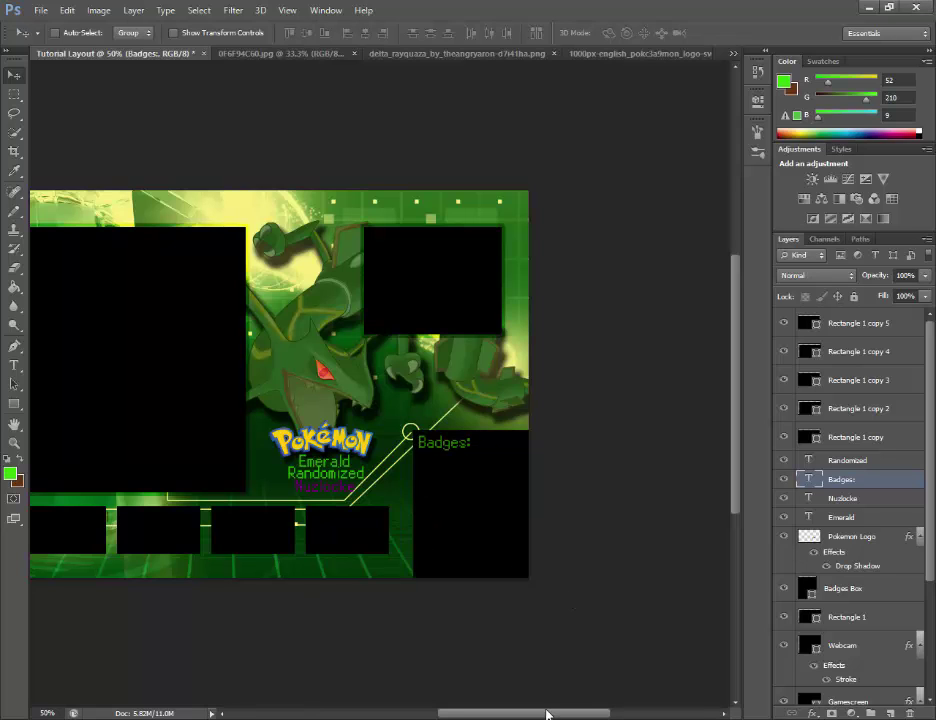
Create a new layer group named Pokeboxes.
{"action": "left_click_drag", "start_coordinate": [547, 713], "coordinate": [455, 679]}
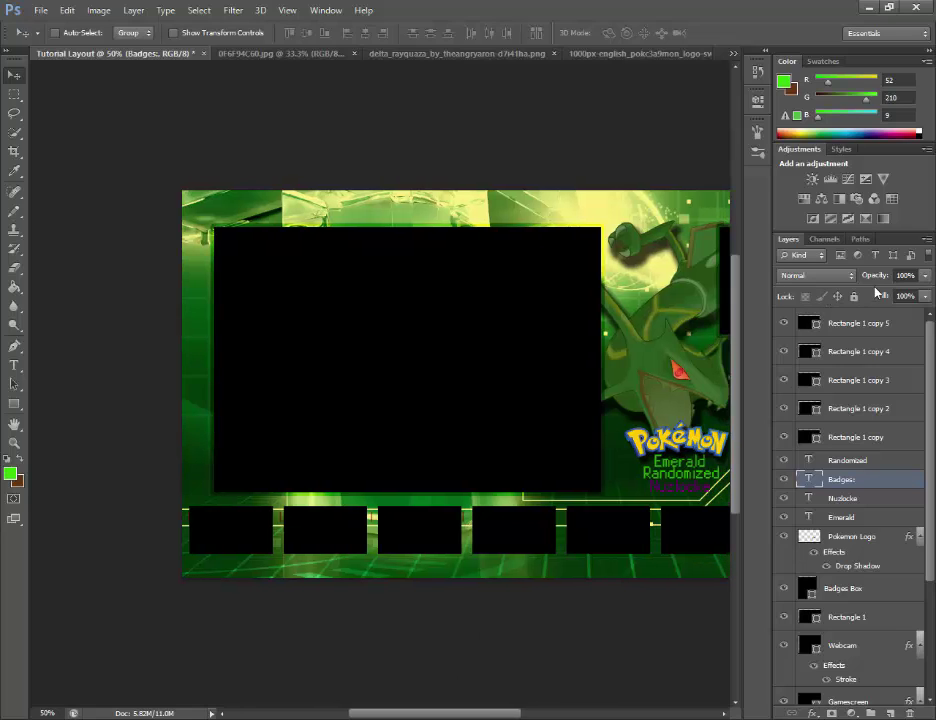
{"action": "left_click", "coordinate": [870, 713]}
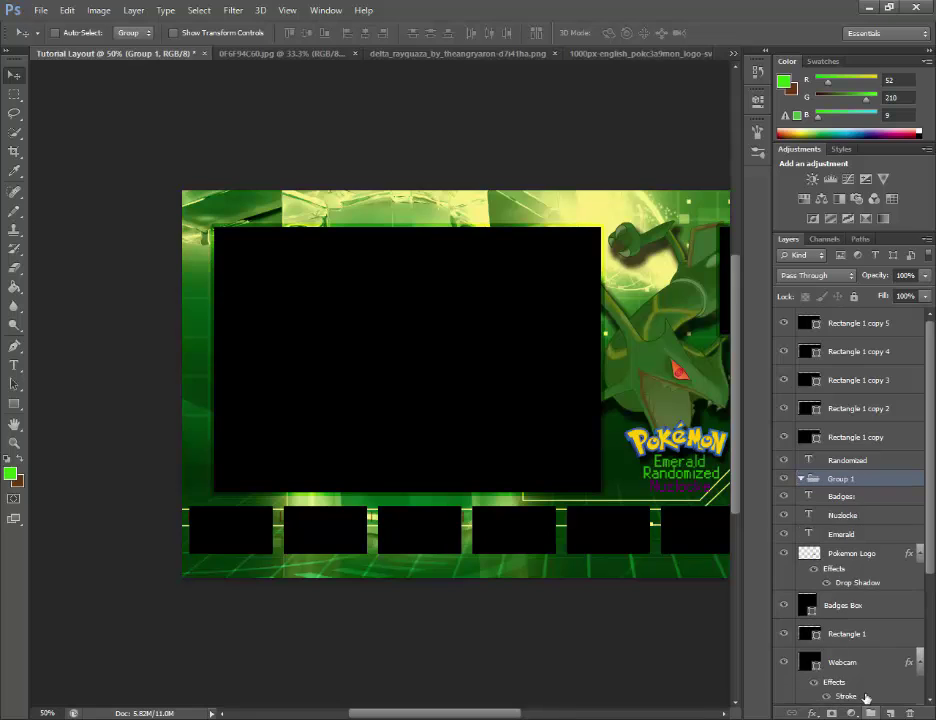
{"action": "right_click", "coordinate": [834, 479]}
{"action": "key", "text": "Escape"}
{"action": "double_click", "coordinate": [838, 479]}
{"action": "key", "text": "BackSpace"}
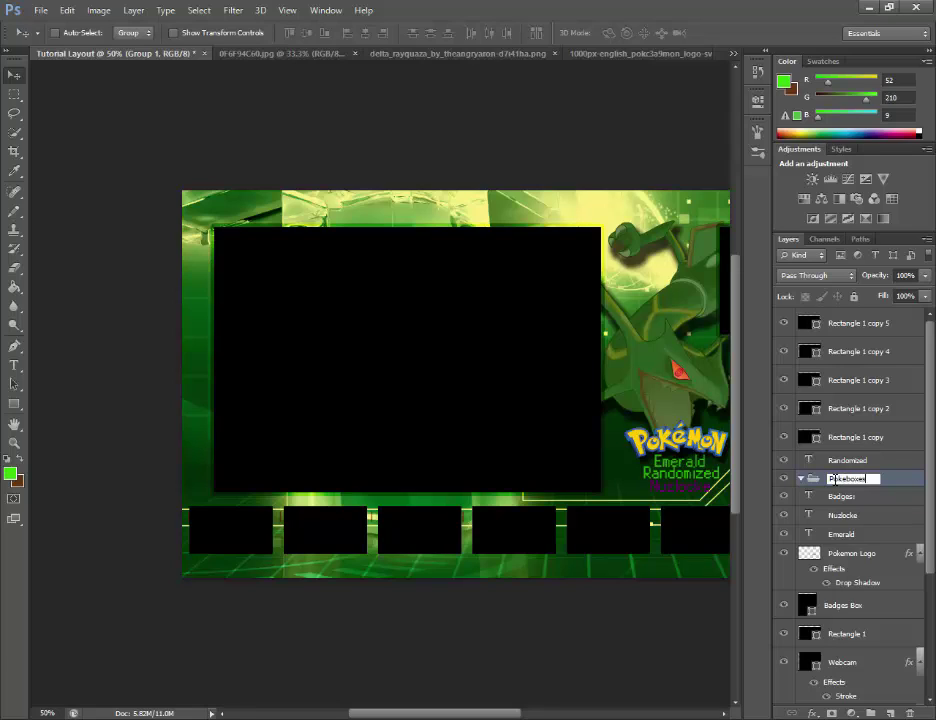
{"action": "key", "text": "Return"}
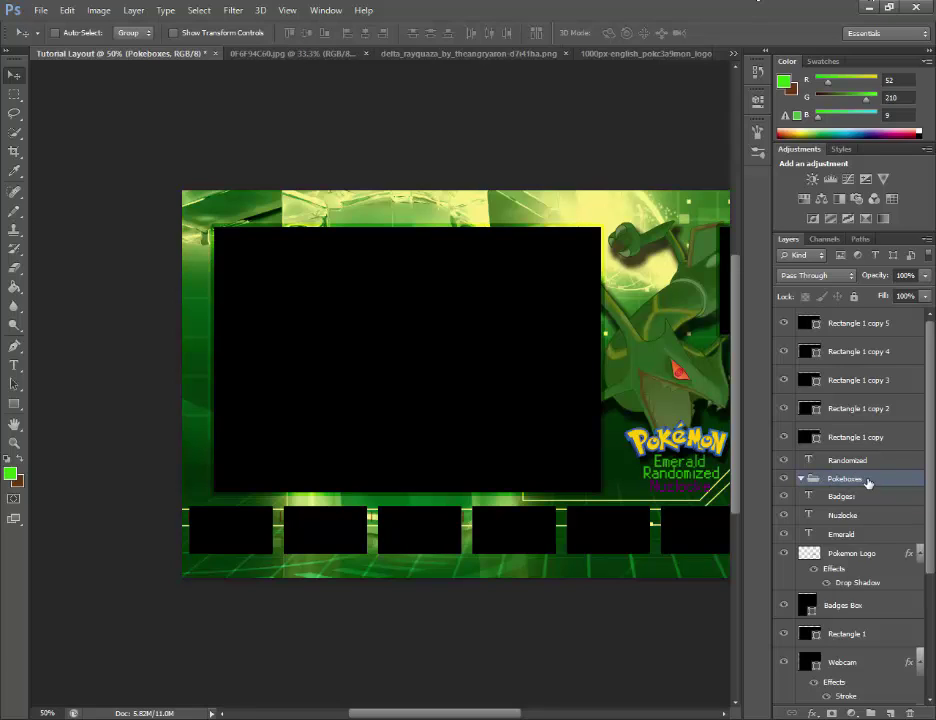
Move the Rectangle 1 copy through Rectangle 1 copy 5 layers into the Pokeboxes group and collapse the group.
{"action": "left_click", "coordinate": [850, 434]}
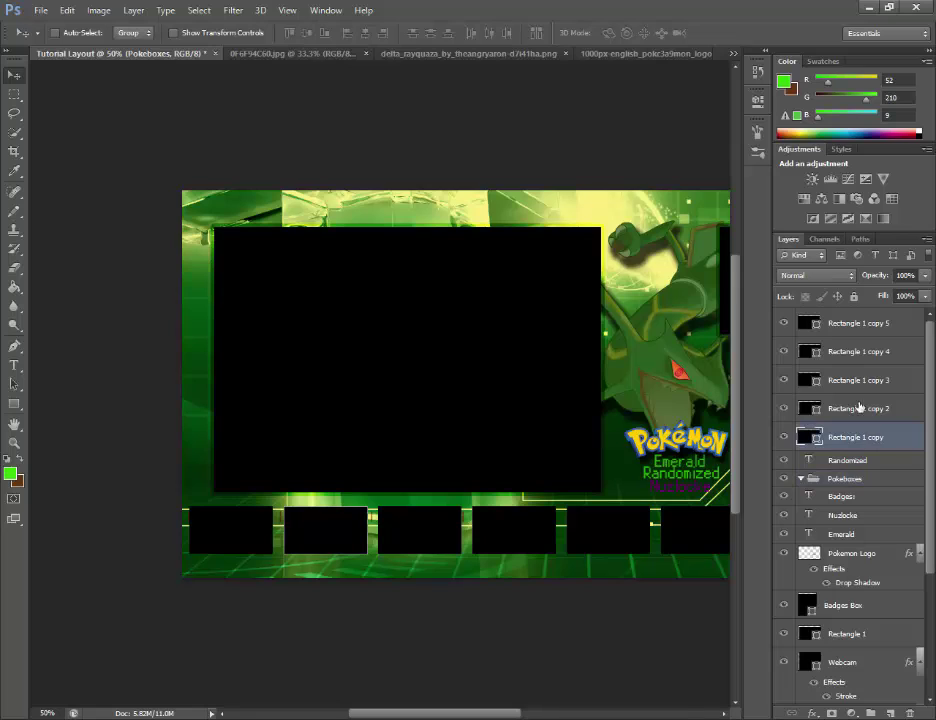
{"action": "left_click", "coordinate": [866, 321], "text": "shift"}
{"action": "left_click_drag", "start_coordinate": [873, 357], "coordinate": [872, 485]}
{"action": "left_click", "coordinate": [801, 336]}
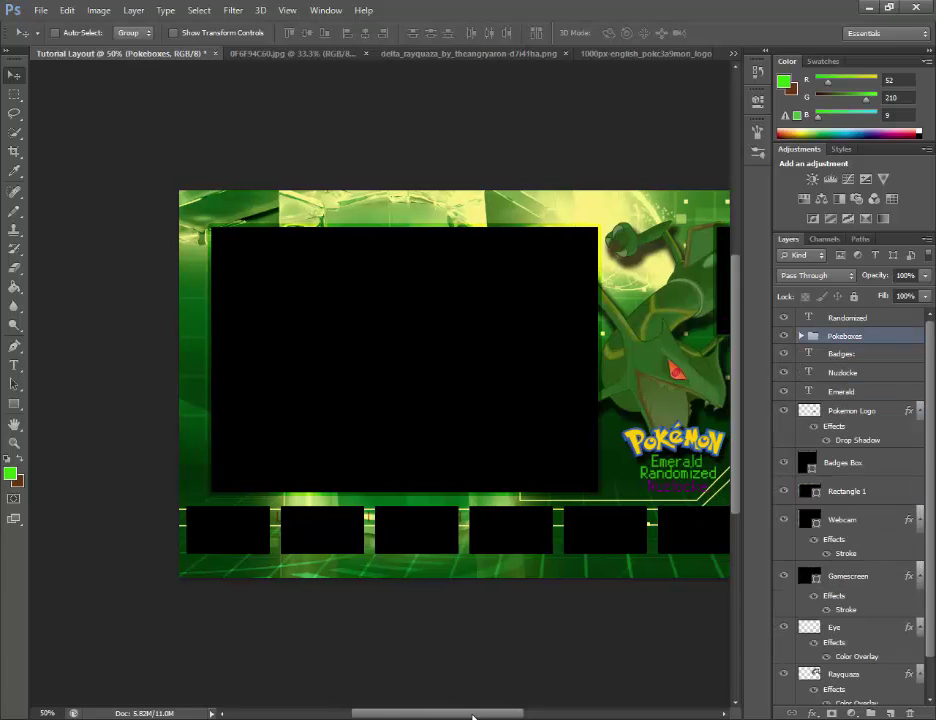
{"action": "left_click_drag", "start_coordinate": [447, 714], "coordinate": [472, 702]}
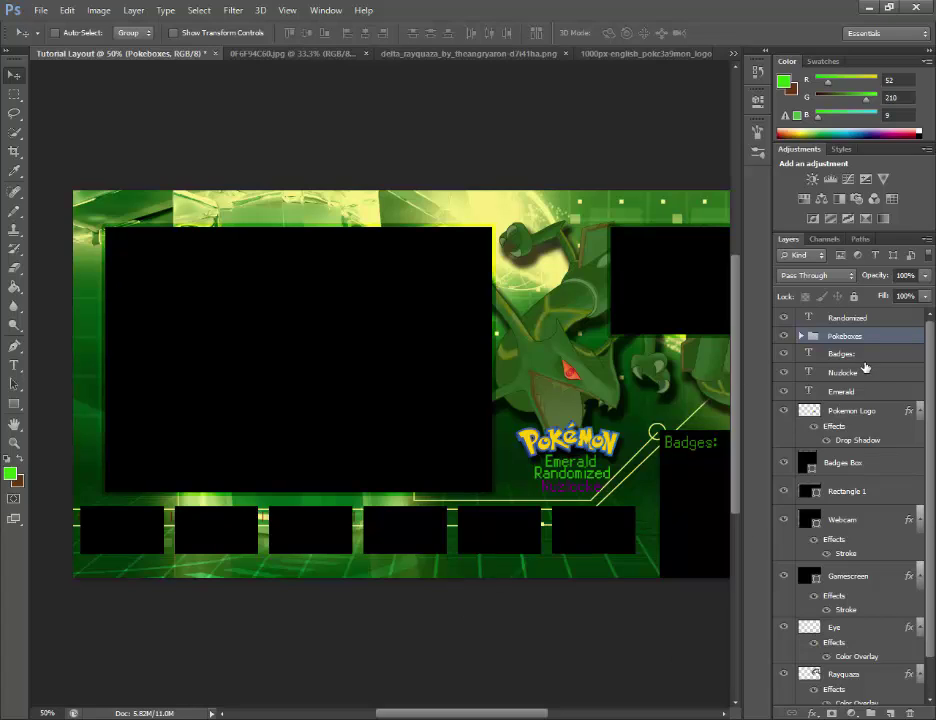
{"action": "left_click", "coordinate": [848, 391]}
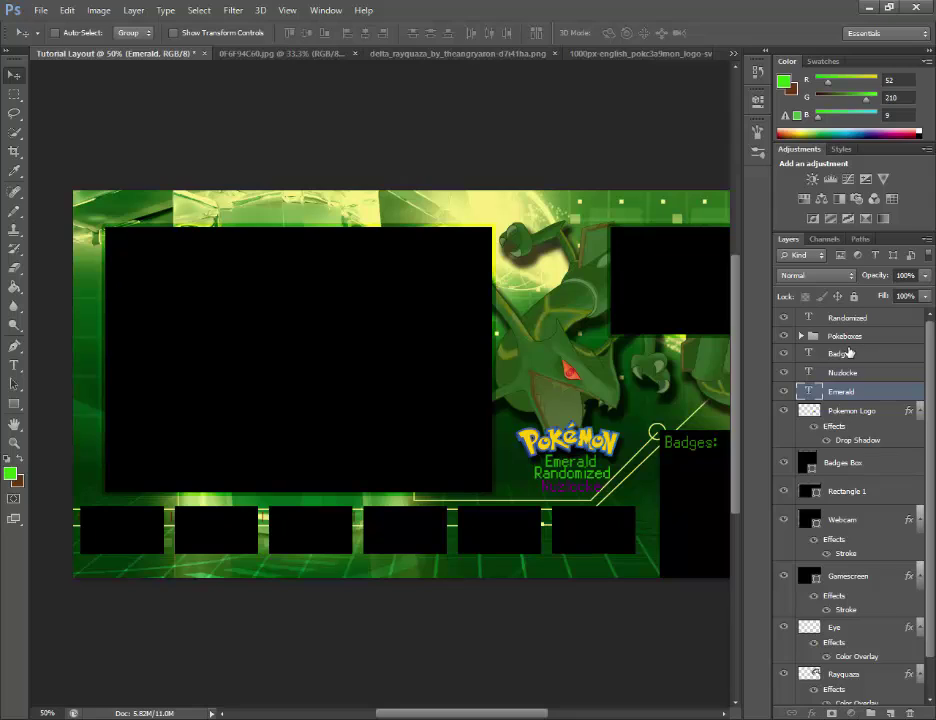
{"action": "left_click", "coordinate": [848, 353]}
{"action": "left_click", "coordinate": [846, 318]}
{"action": "left_click", "coordinate": [838, 413]}
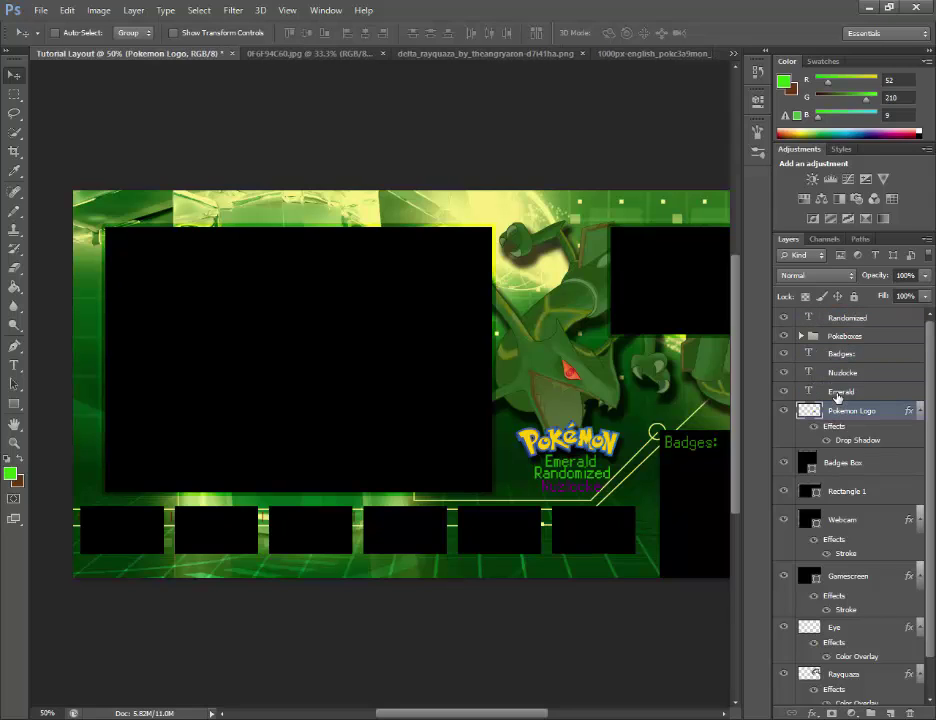
{"action": "left_click", "coordinate": [839, 393]}
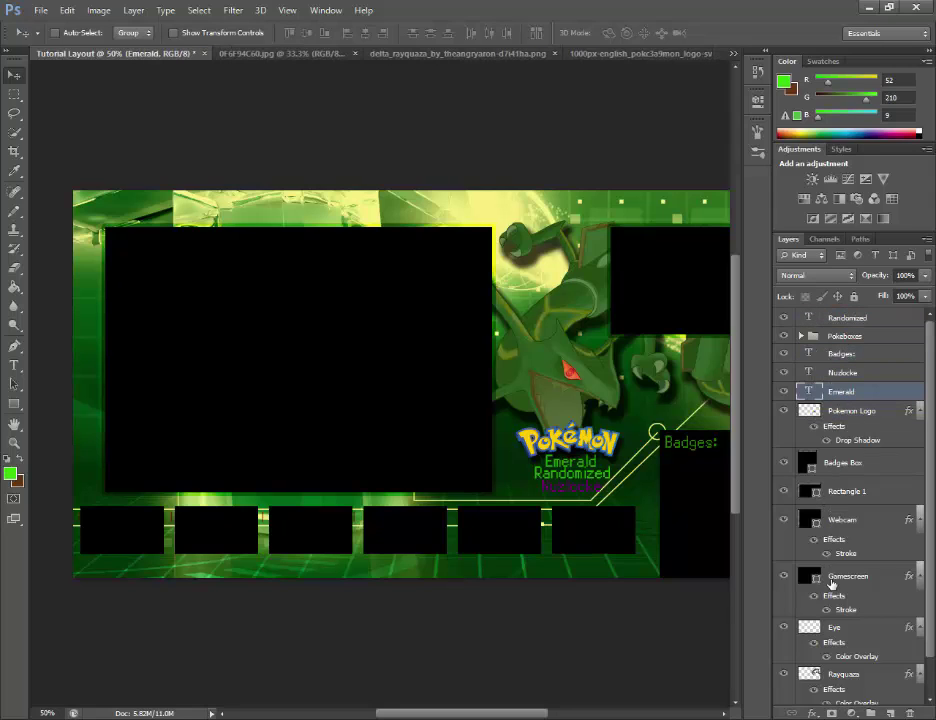
Make a rectangular marquee selection exactly covering the large black game screen box, with the Gamescreen layer active.
{"action": "left_click", "coordinate": [832, 585]}
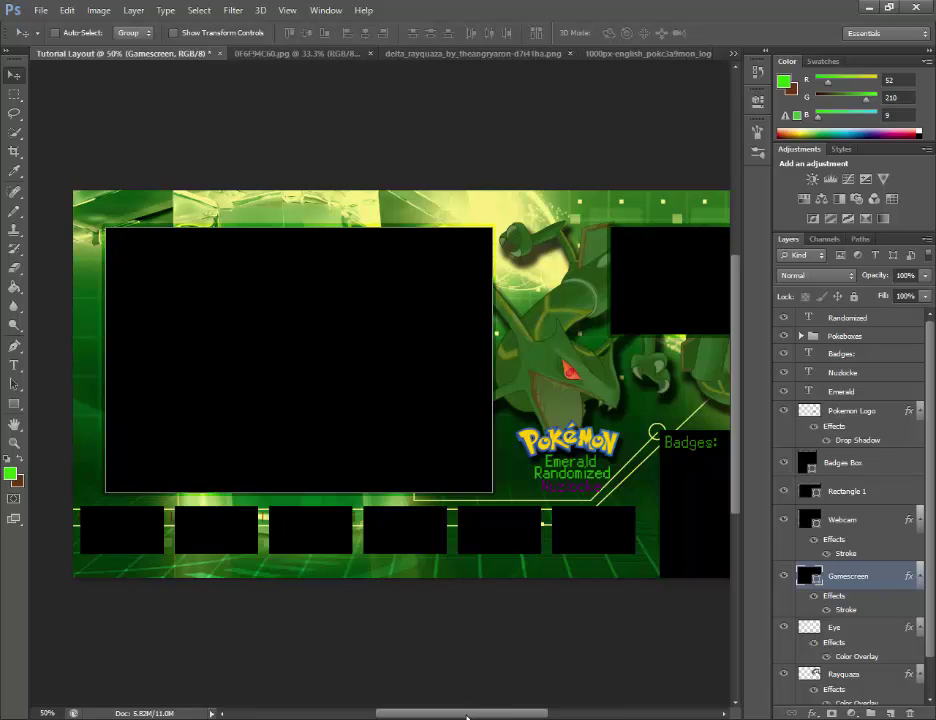
{"action": "left_click_drag", "start_coordinate": [466, 716], "coordinate": [413, 710]}
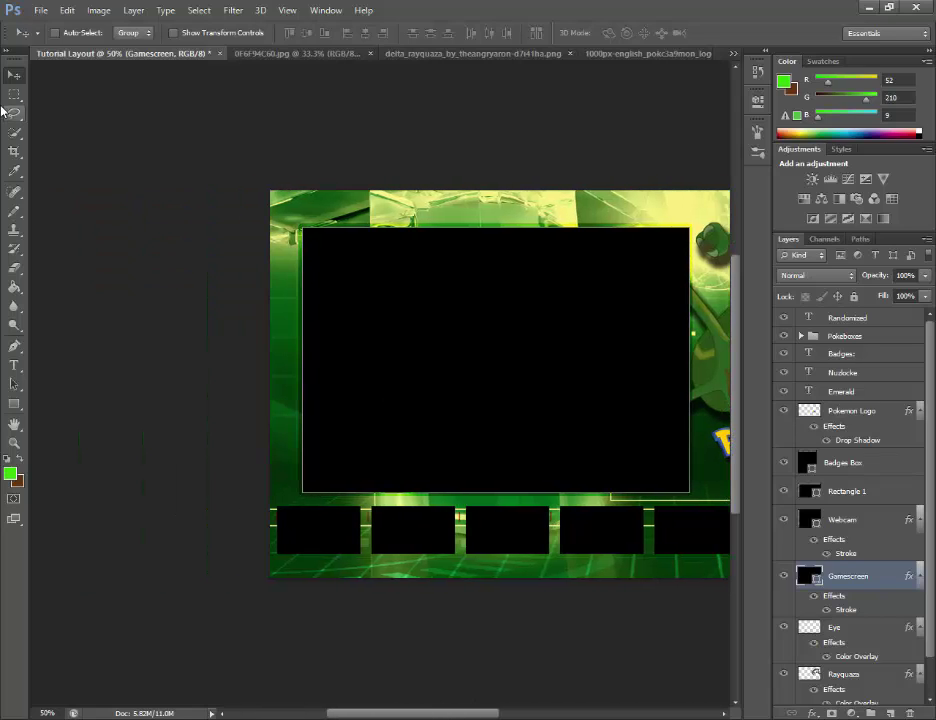
{"action": "left_click", "coordinate": [14, 93]}
{"action": "key", "text": "ctrl+plus"}
{"action": "key", "text": "ctrl+plus"}
{"action": "key", "text": "ctrl+plus"}
{"action": "key", "text": "ctrl+plus"}
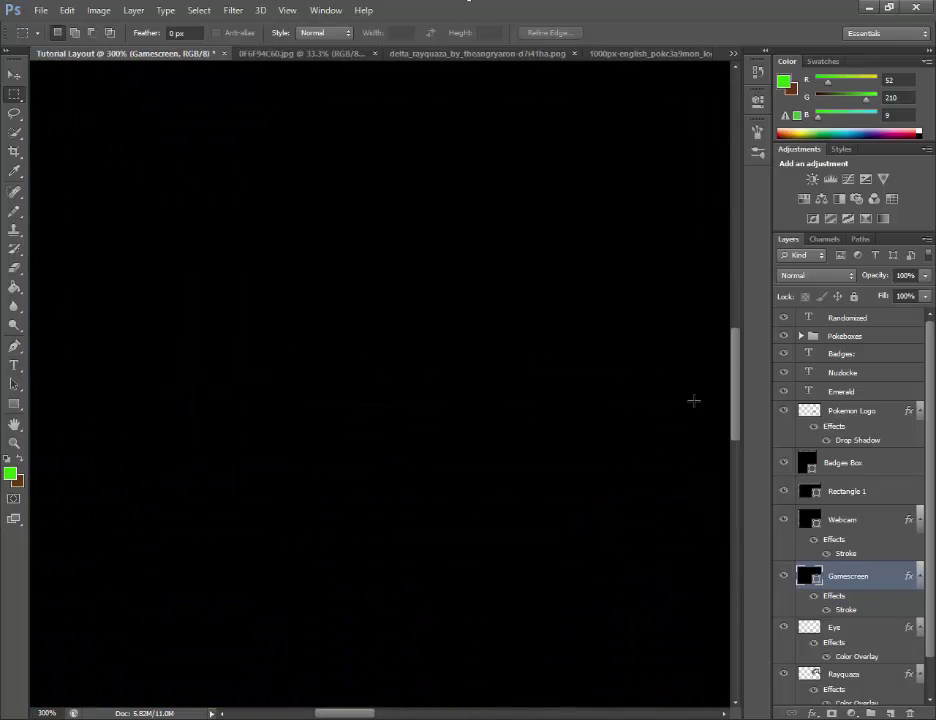
{"action": "left_click_drag", "start_coordinate": [733, 398], "coordinate": [741, 249]}
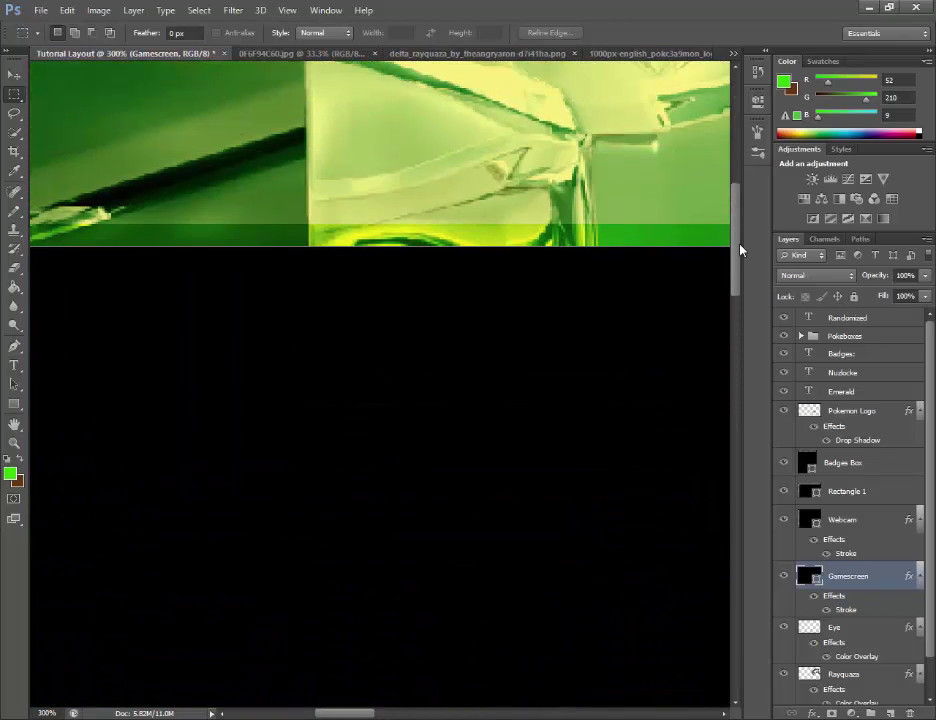
{"action": "left_click_drag", "start_coordinate": [355, 713], "coordinate": [334, 712]}
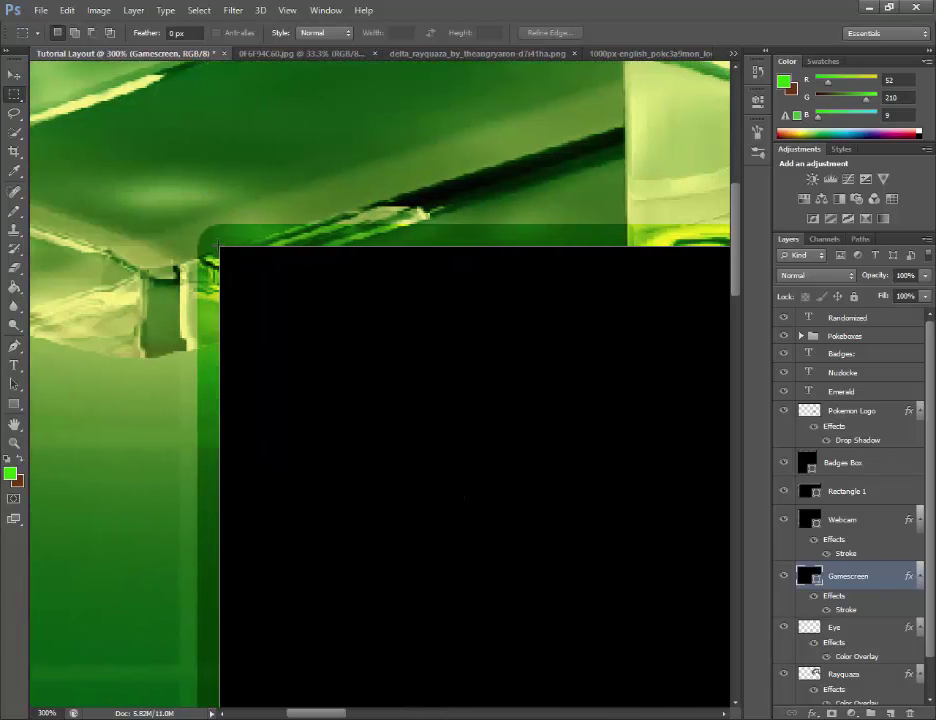
{"action": "left_click_drag", "start_coordinate": [219, 247], "coordinate": [389, 403]}
{"action": "left_click", "coordinate": [233, 243]}
{"action": "left_click_drag", "start_coordinate": [221, 246], "coordinate": [465, 451]}
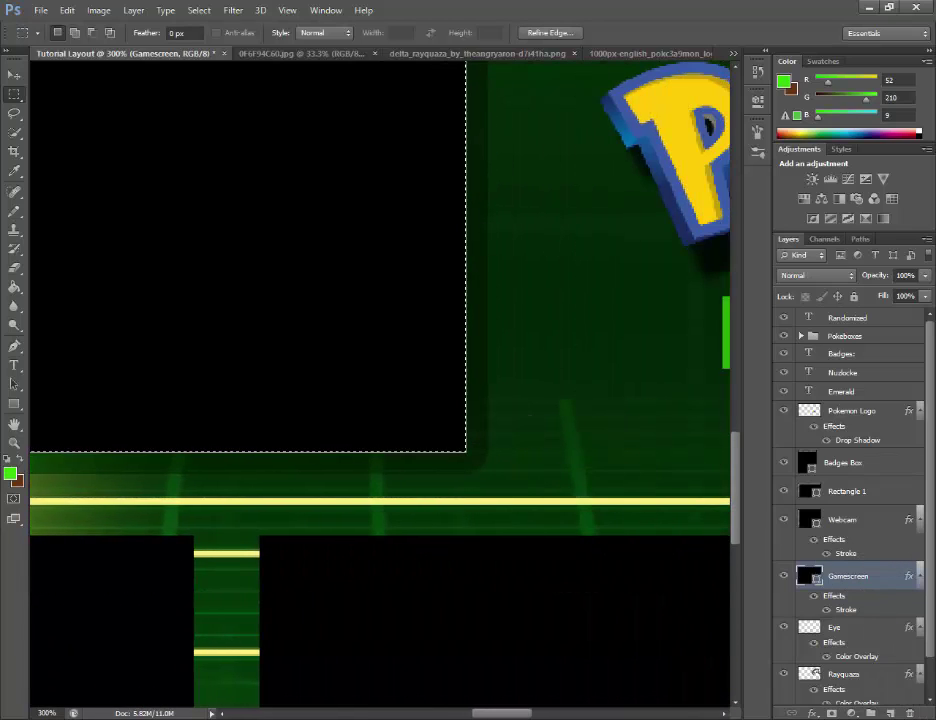
Rasterize the Gamescreen shape layer and erase its black fill inside the selection with the 5000 px Eraser.
{"action": "left_click", "coordinate": [14, 268]}
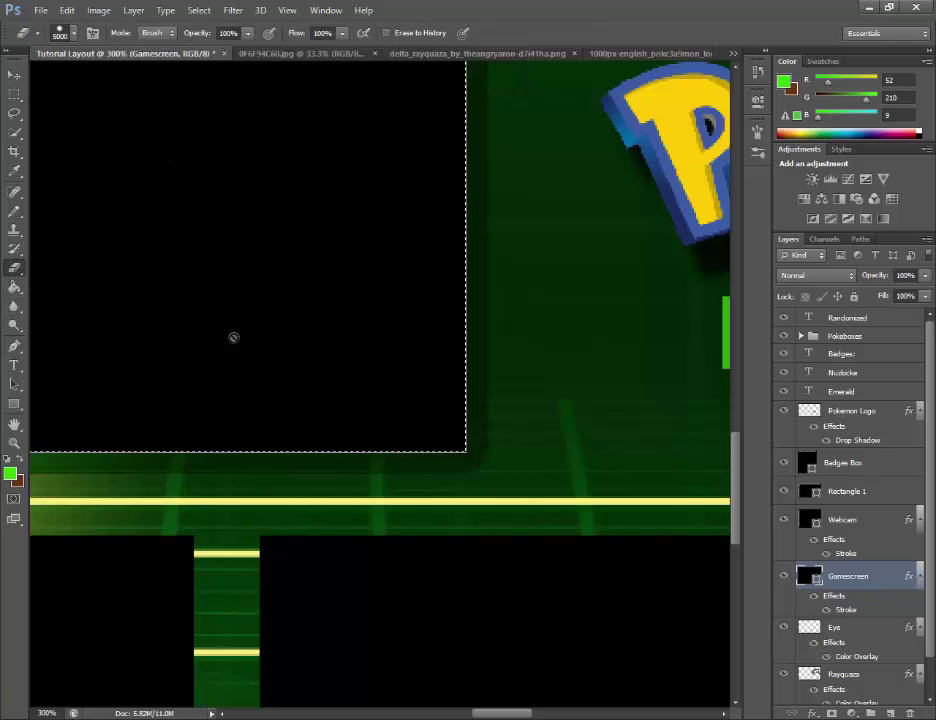
{"action": "left_click", "coordinate": [222, 182]}
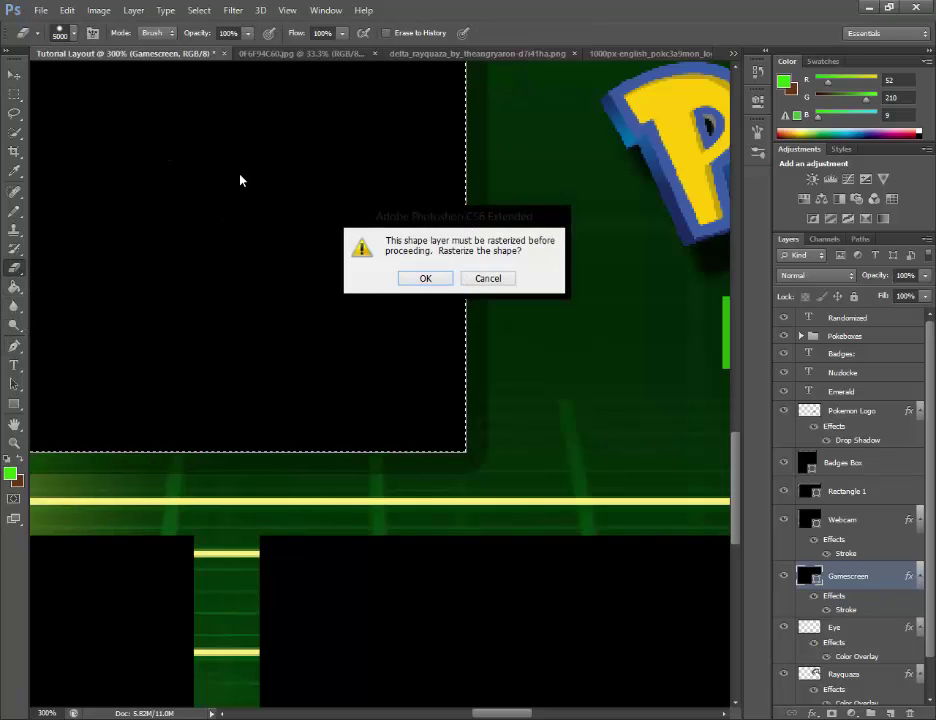
{"action": "left_click", "coordinate": [420, 279]}
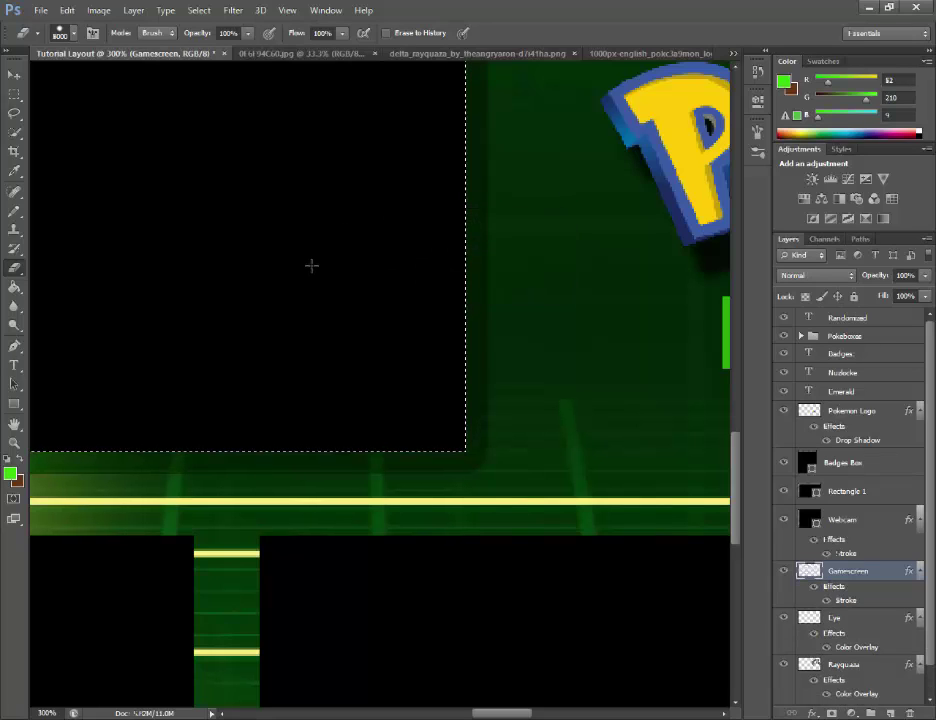
{"action": "left_click", "coordinate": [501, 683]}
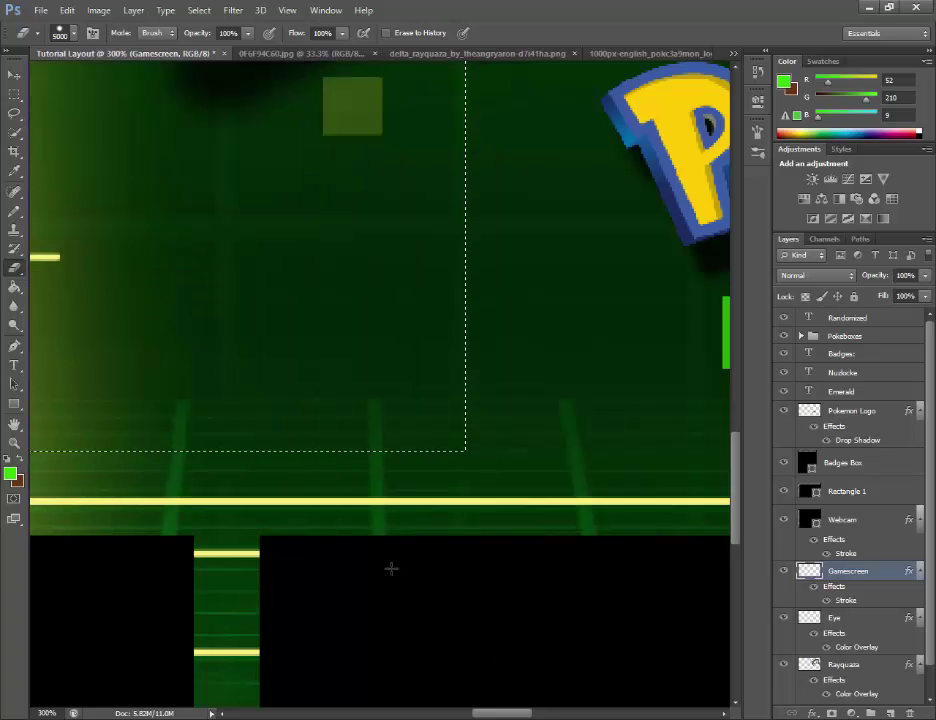
Erase the selected game screen area from the Background layer to leave a transparent opening.
{"action": "scroll", "coordinate": [391, 568], "scroll_direction": "down", "scroll_amount": 4}
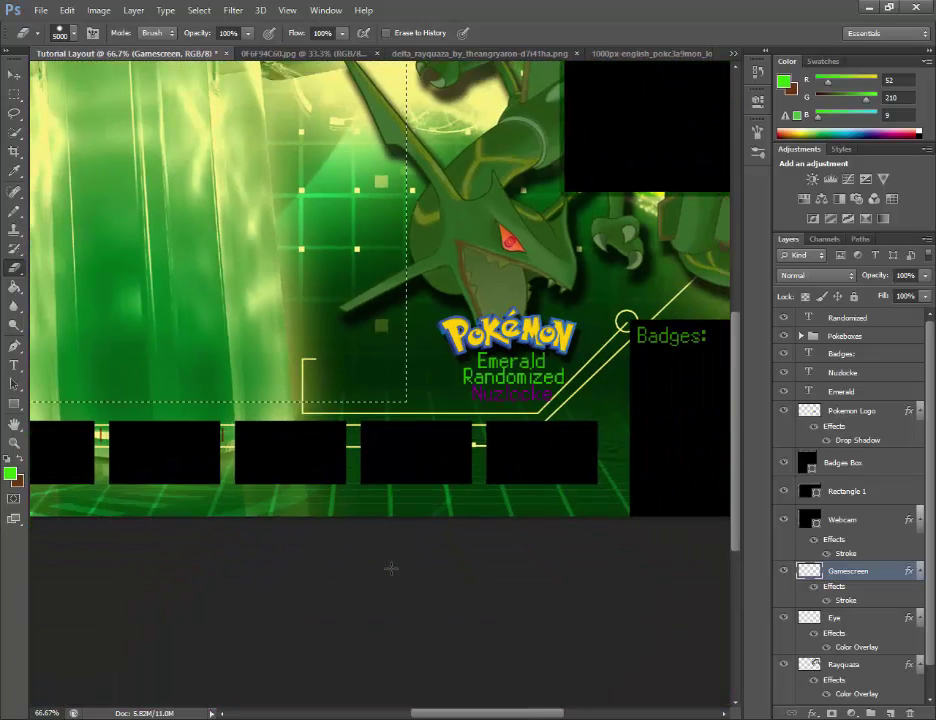
{"action": "scroll", "coordinate": [391, 568], "scroll_direction": "down", "scroll_amount": 2}
{"action": "scroll", "coordinate": [391, 568], "scroll_direction": "up", "scroll_amount": 1}
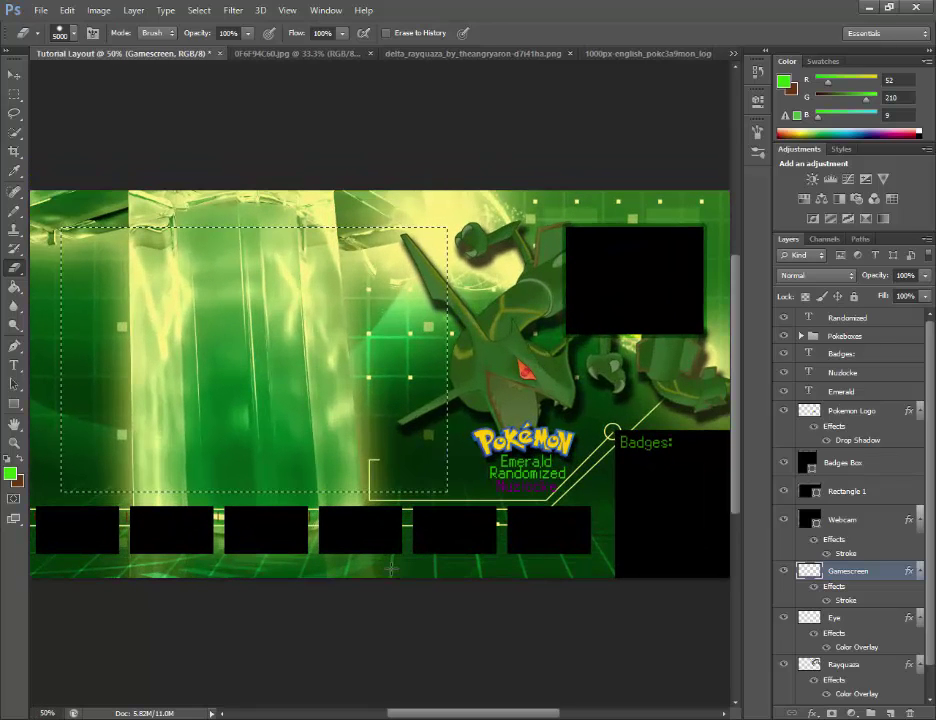
{"action": "key", "text": "super+c"}
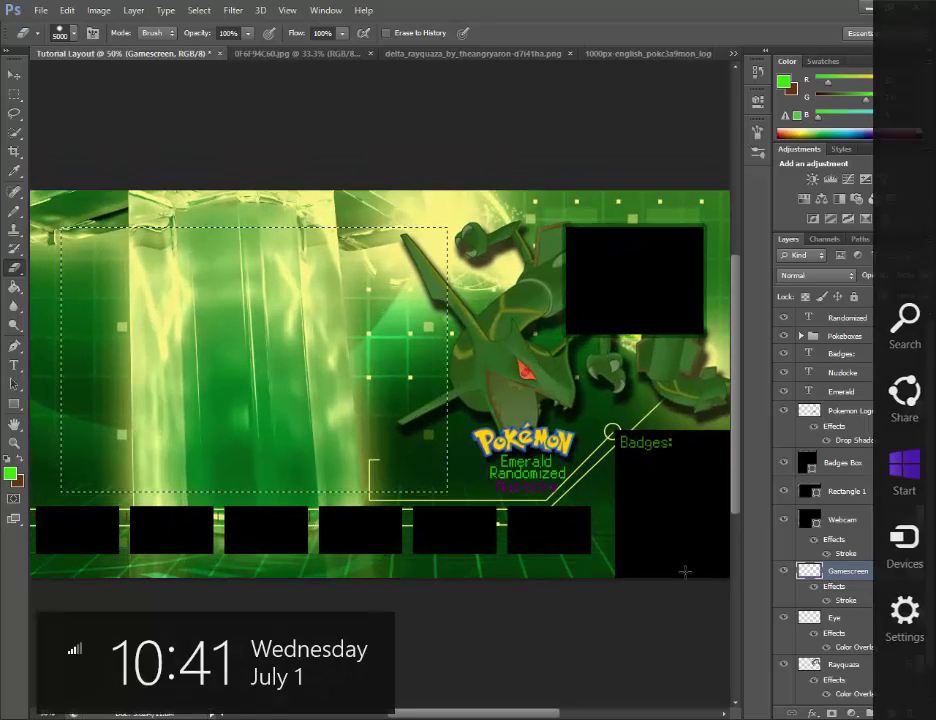
{"action": "scroll", "coordinate": [887, 534], "scroll_direction": "down", "scroll_amount": 1}
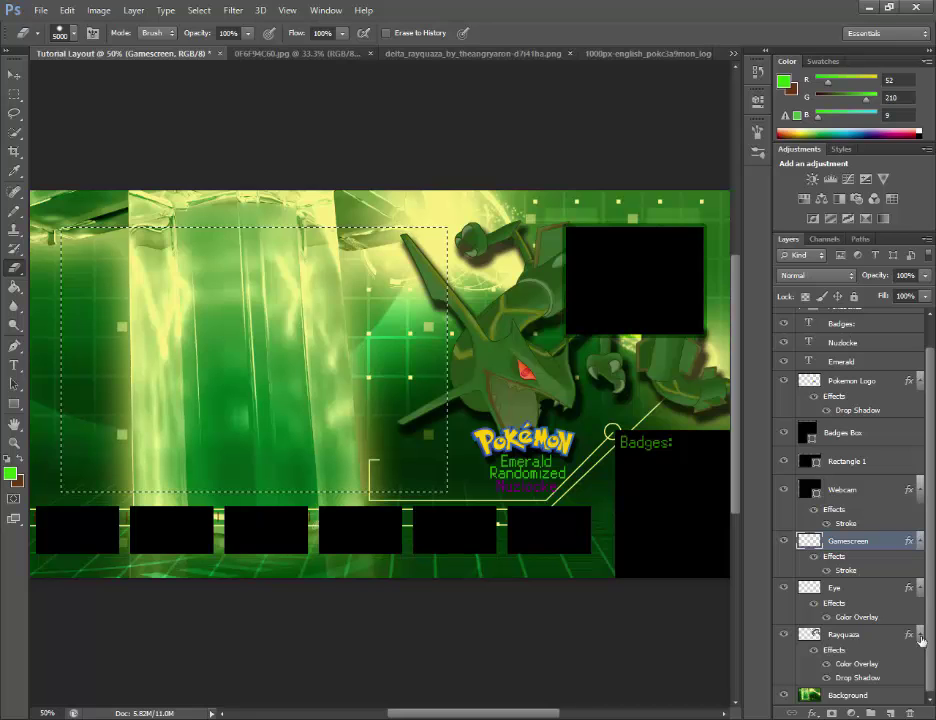
{"action": "left_click", "coordinate": [846, 697]}
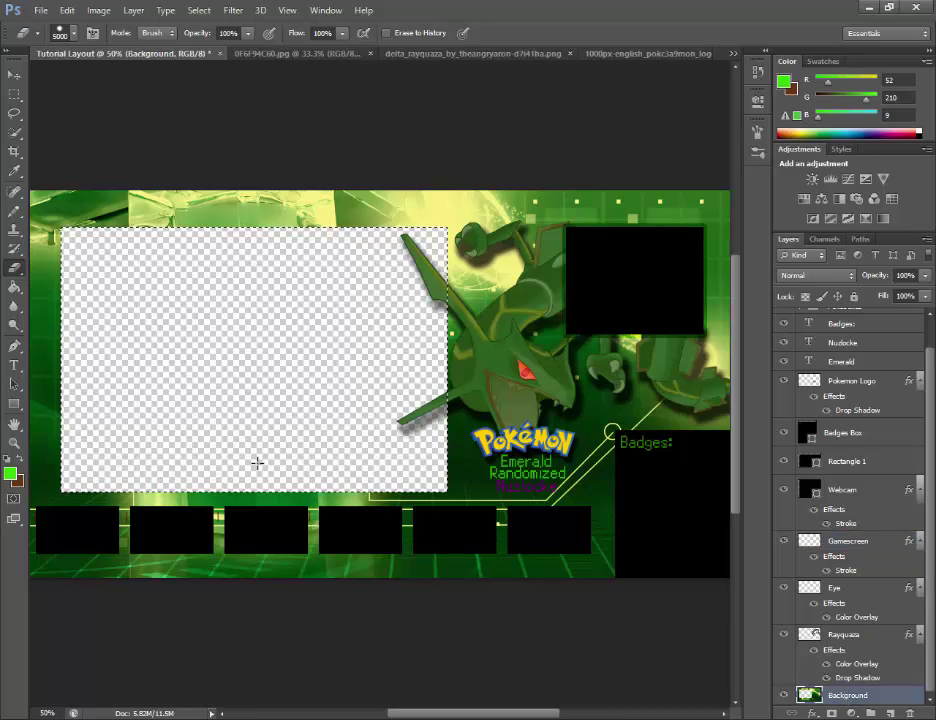
Erase the parts of the Rayquaza layer inside the selected game screen area, make Gamescreen active again and deselect.
{"action": "left_click", "coordinate": [845, 635]}
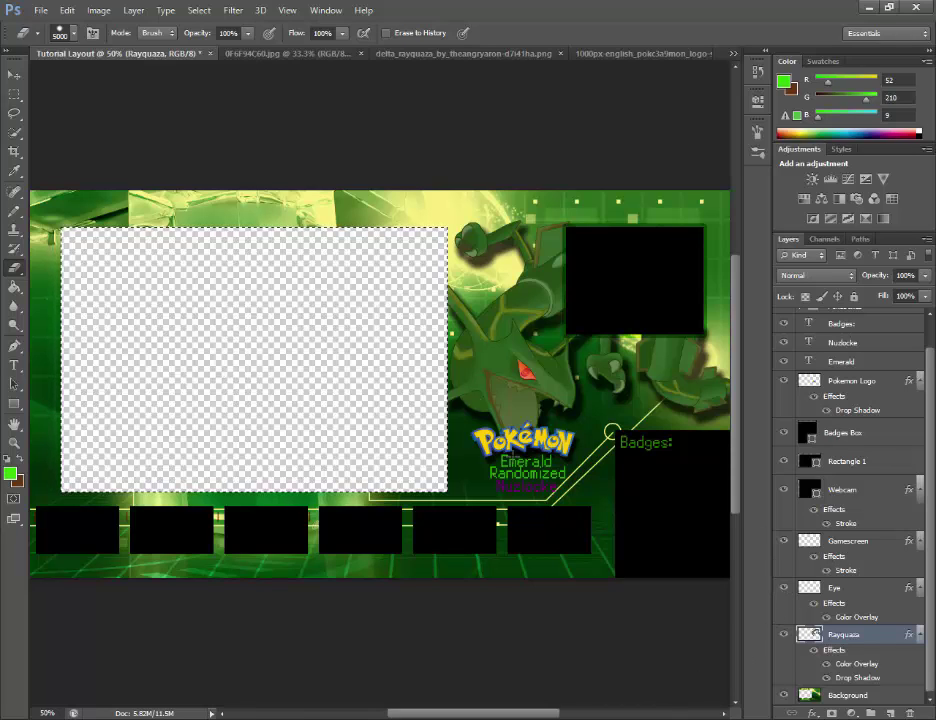
{"action": "left_click", "coordinate": [842, 589]}
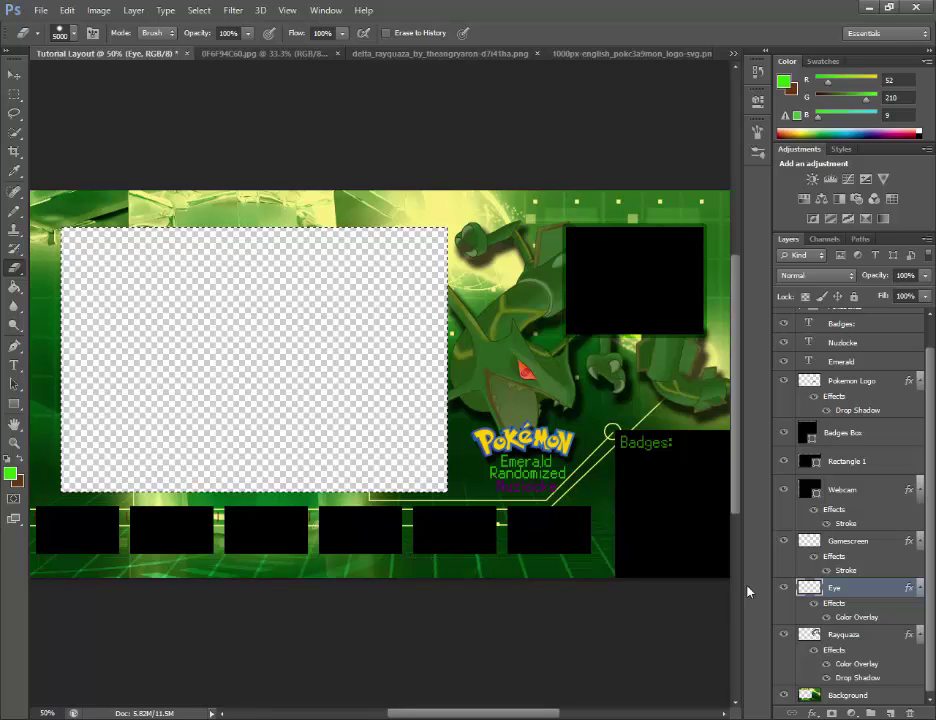
{"action": "left_click", "coordinate": [832, 541]}
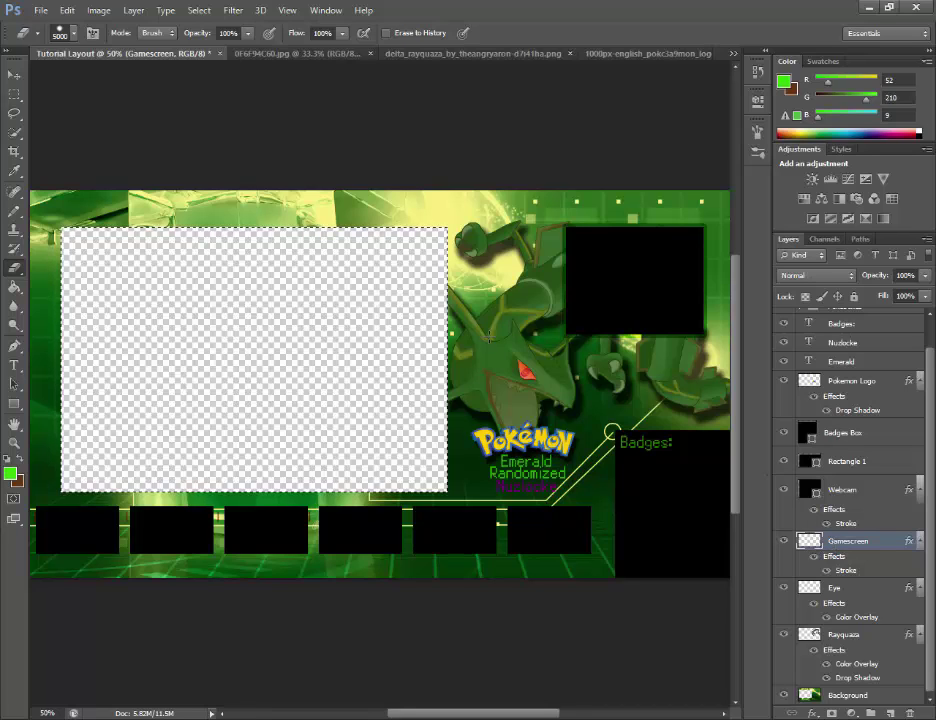
{"action": "left_click", "coordinate": [14, 93]}
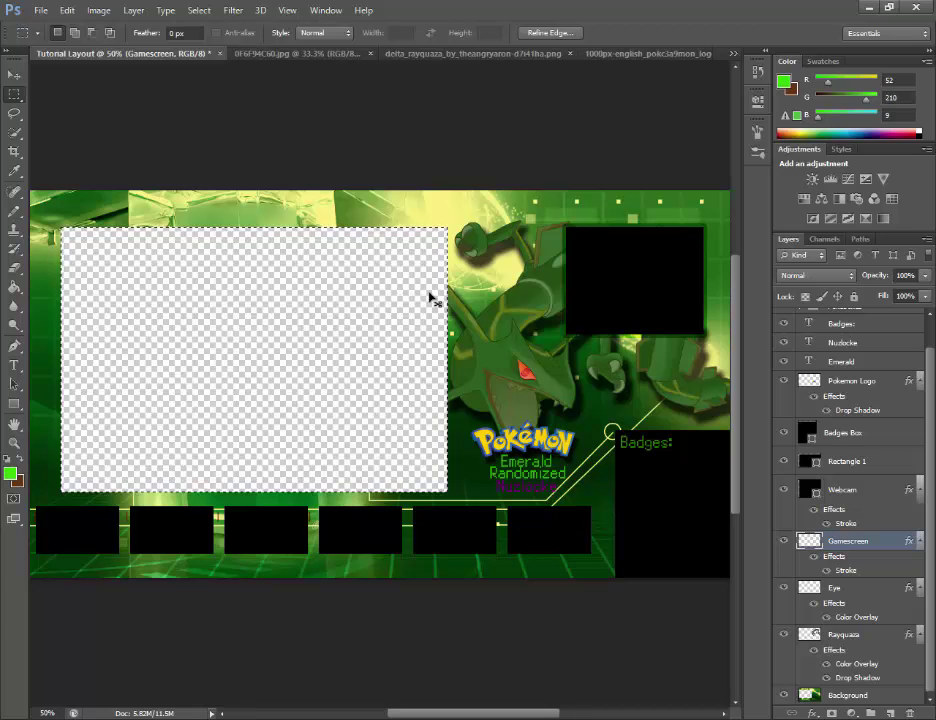
{"action": "key", "text": "ctrl+d"}
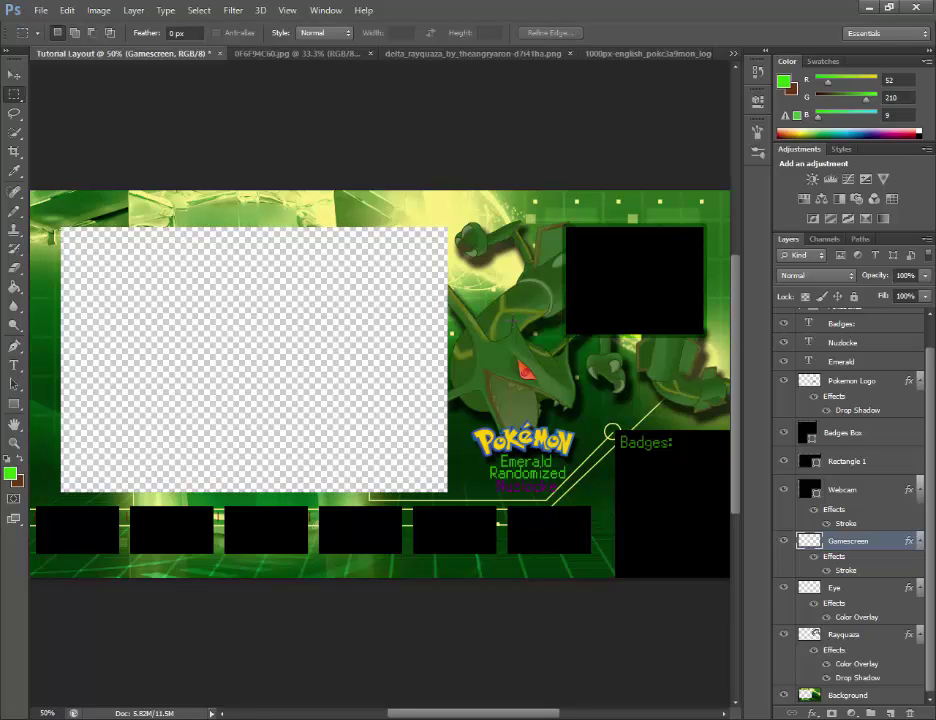
Try a thinner red ff0707 stroke at 65% opacity on the Gamescreen layer, discarding the layer style changes.
{"action": "right_click", "coordinate": [835, 549]}
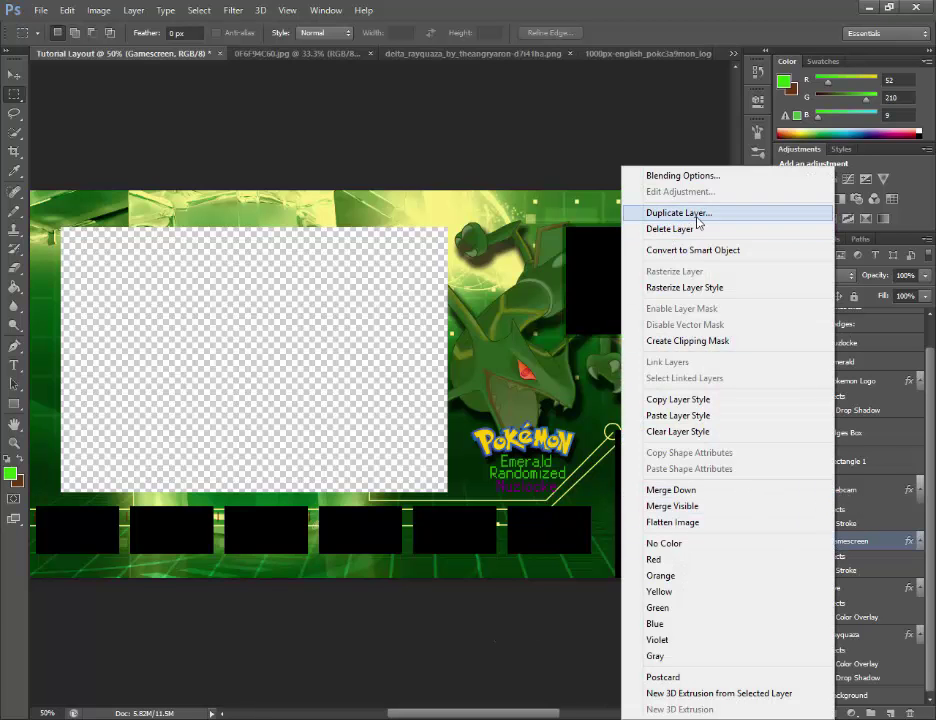
{"action": "left_click", "coordinate": [683, 175]}
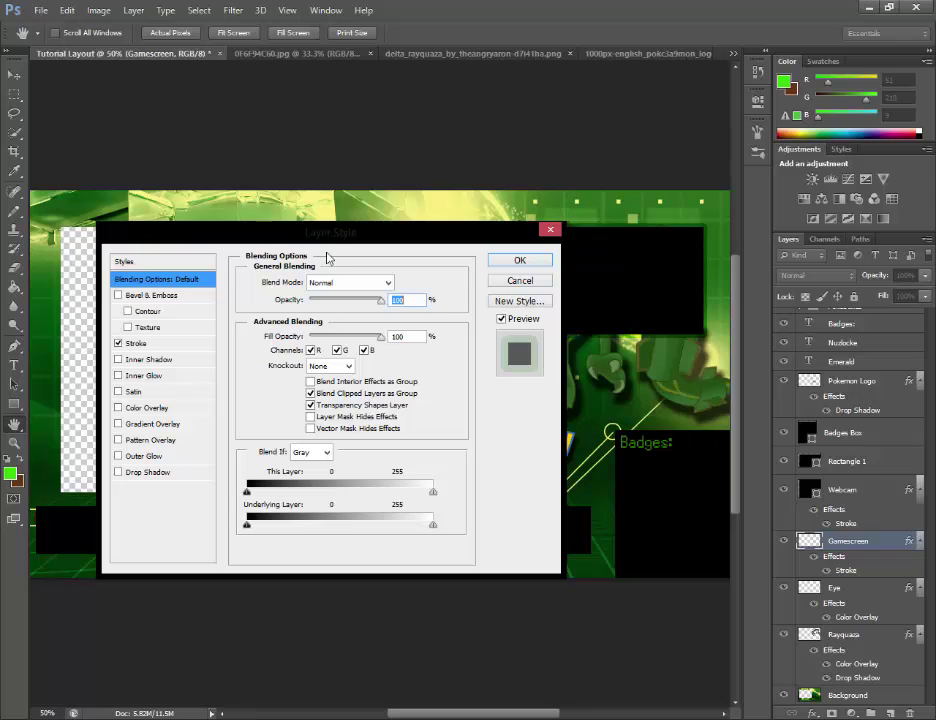
{"action": "left_click_drag", "start_coordinate": [328, 238], "coordinate": [723, 270]}
{"action": "left_click", "coordinate": [537, 346]}
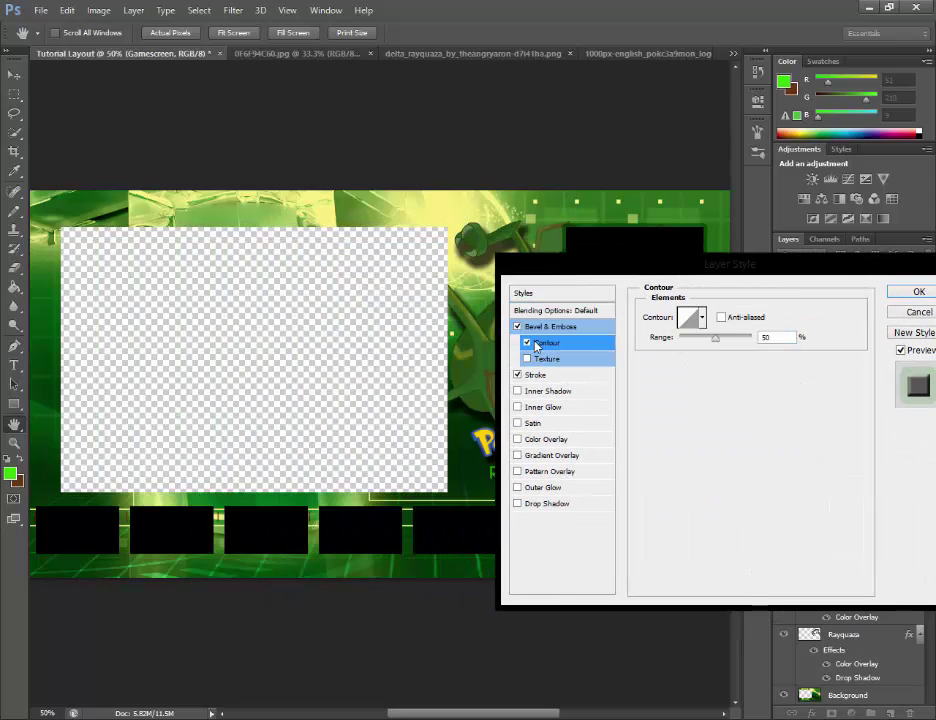
{"action": "left_click", "coordinate": [518, 327]}
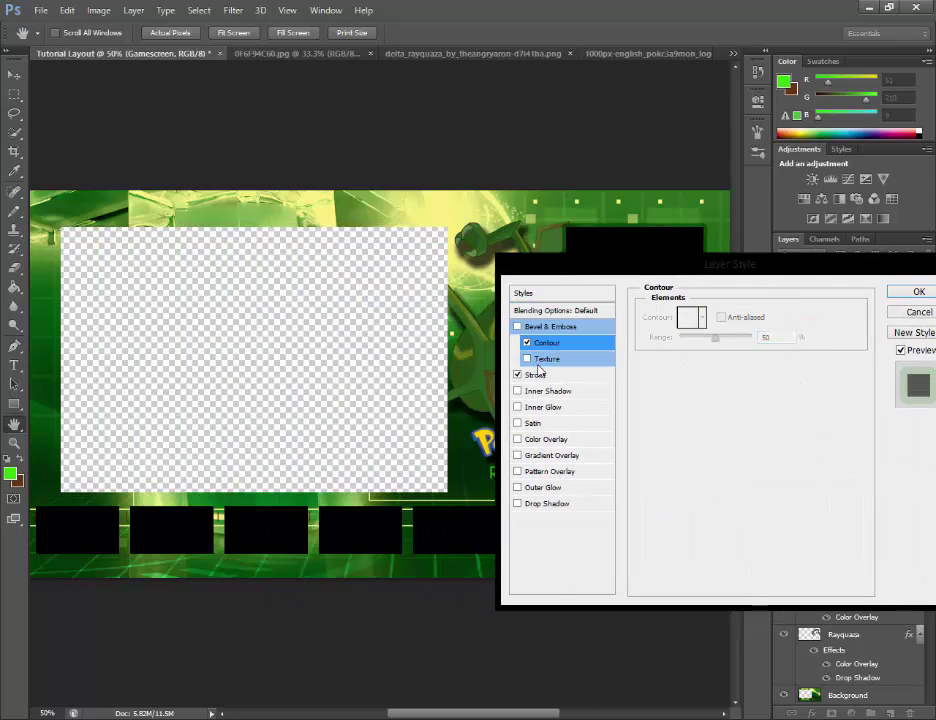
{"action": "left_click", "coordinate": [536, 375]}
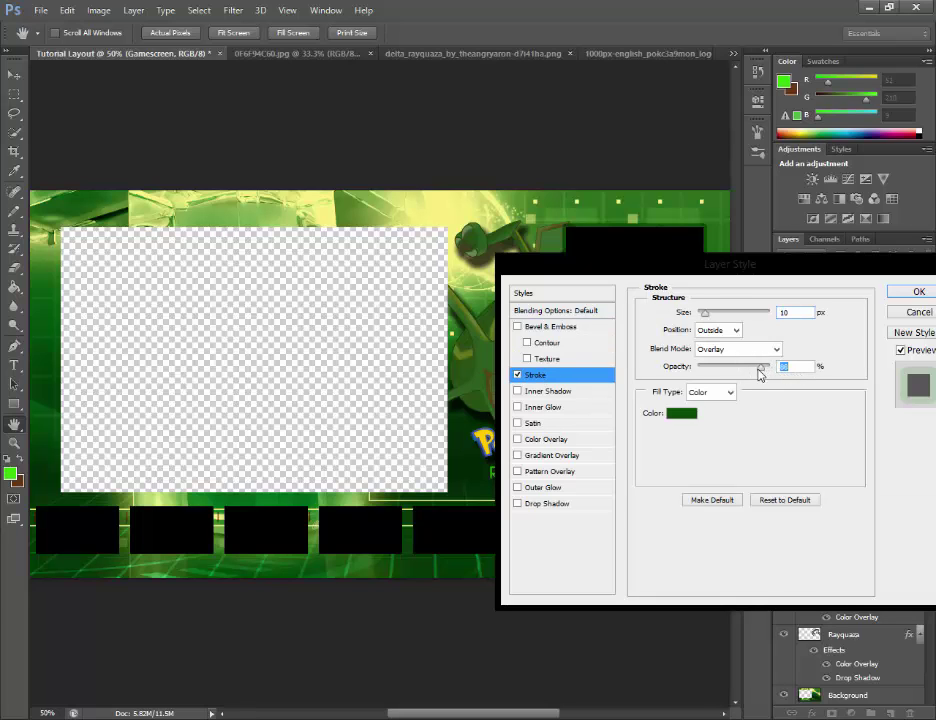
{"action": "left_click_drag", "start_coordinate": [760, 372], "coordinate": [744, 368]}
{"action": "left_click", "coordinate": [680, 413]}
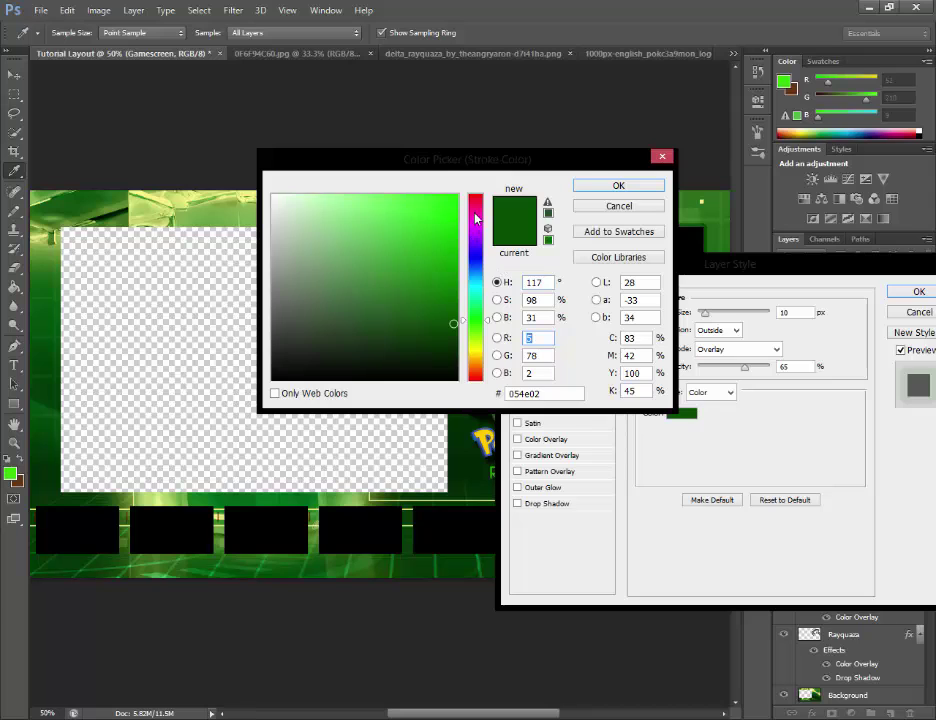
{"action": "left_click_drag", "start_coordinate": [476, 218], "coordinate": [476, 192]}
{"action": "left_click", "coordinate": [453, 195]}
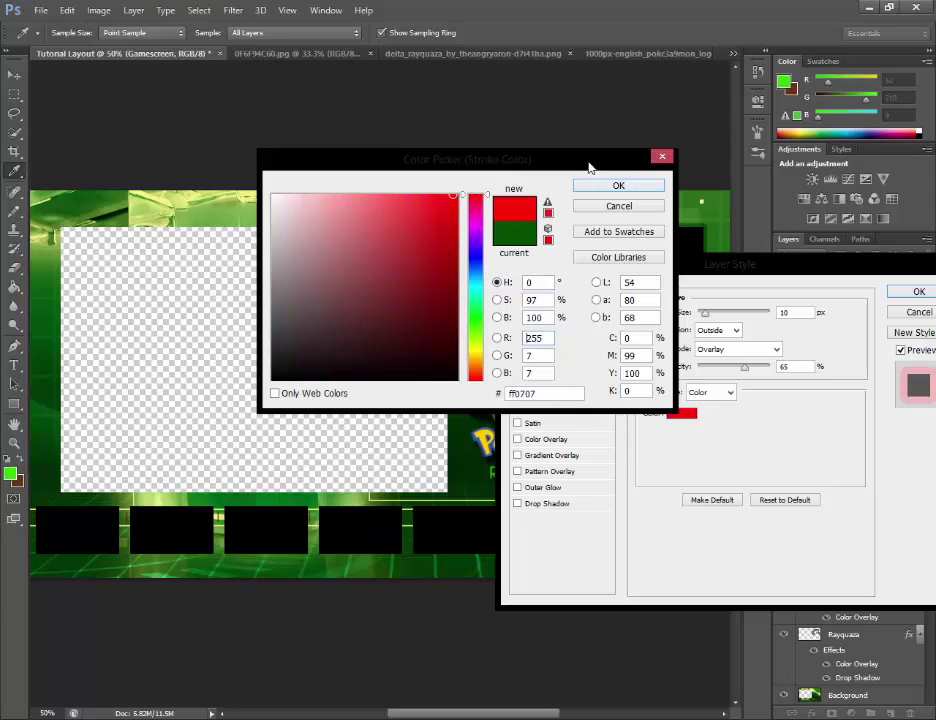
{"action": "left_click", "coordinate": [600, 188]}
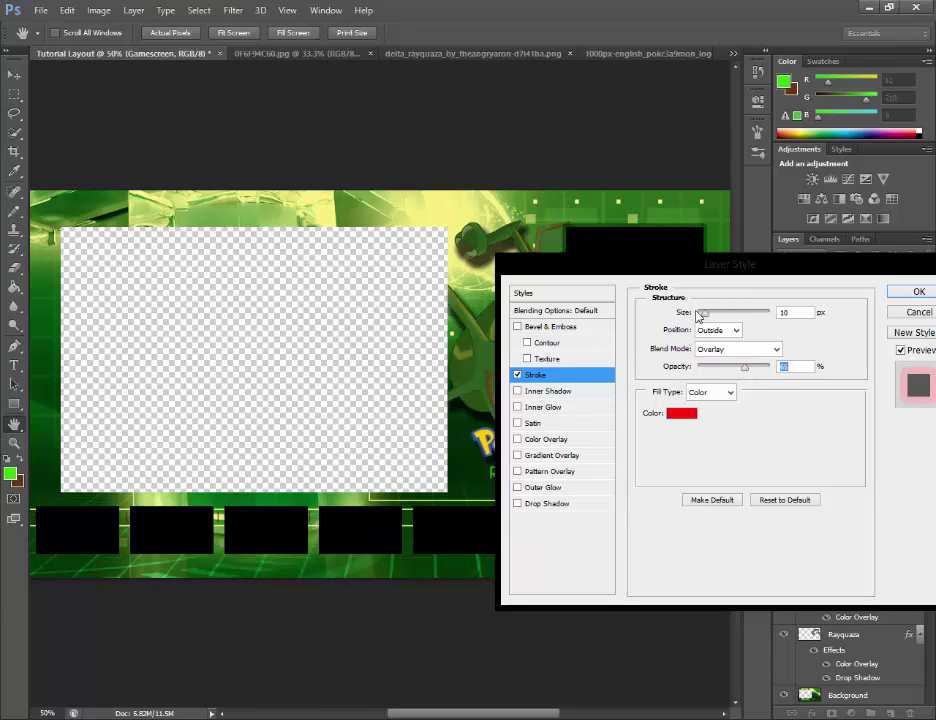
{"action": "left_click_drag", "start_coordinate": [697, 315], "coordinate": [699, 313]}
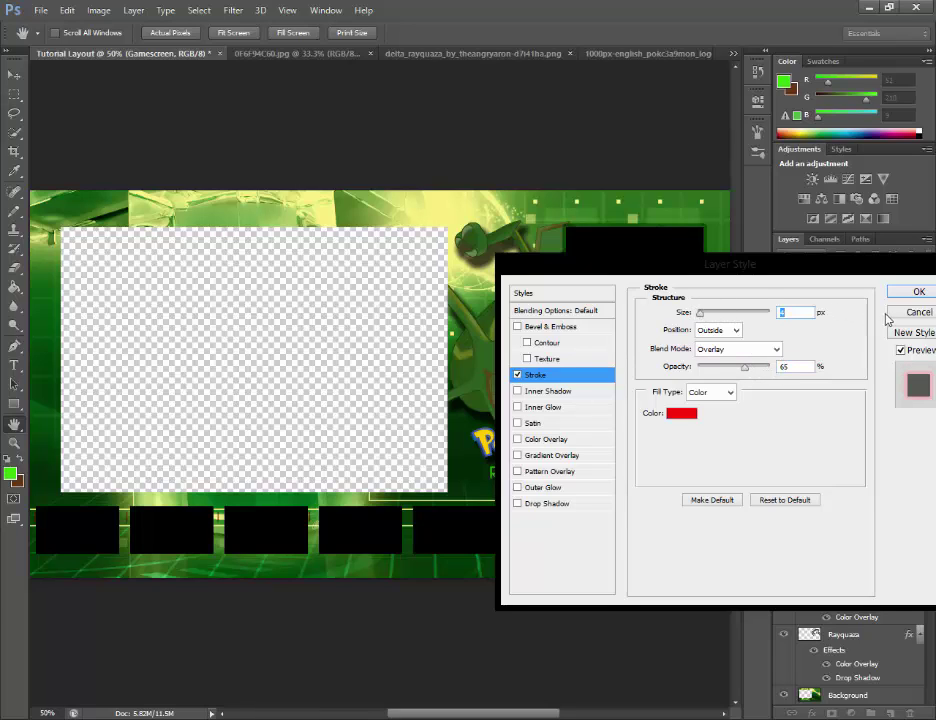
{"action": "left_click", "coordinate": [919, 312]}
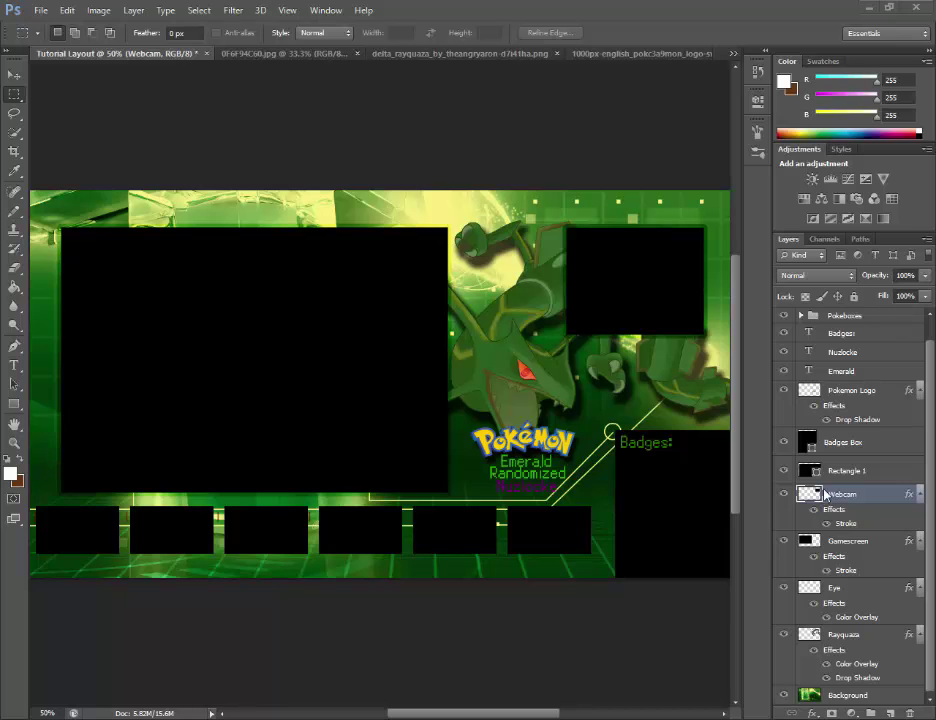
Copy the Webcam layer's stroke style and paste it onto the Gamescreen and Badges Box layers.
{"action": "right_click", "coordinate": [858, 498]}
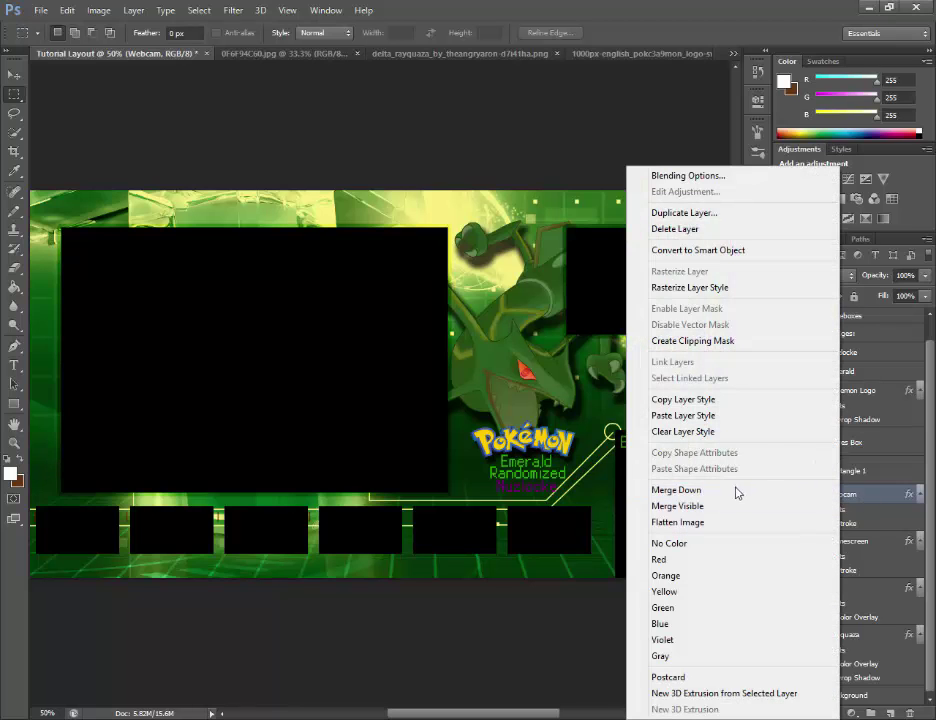
{"action": "left_click", "coordinate": [688, 403]}
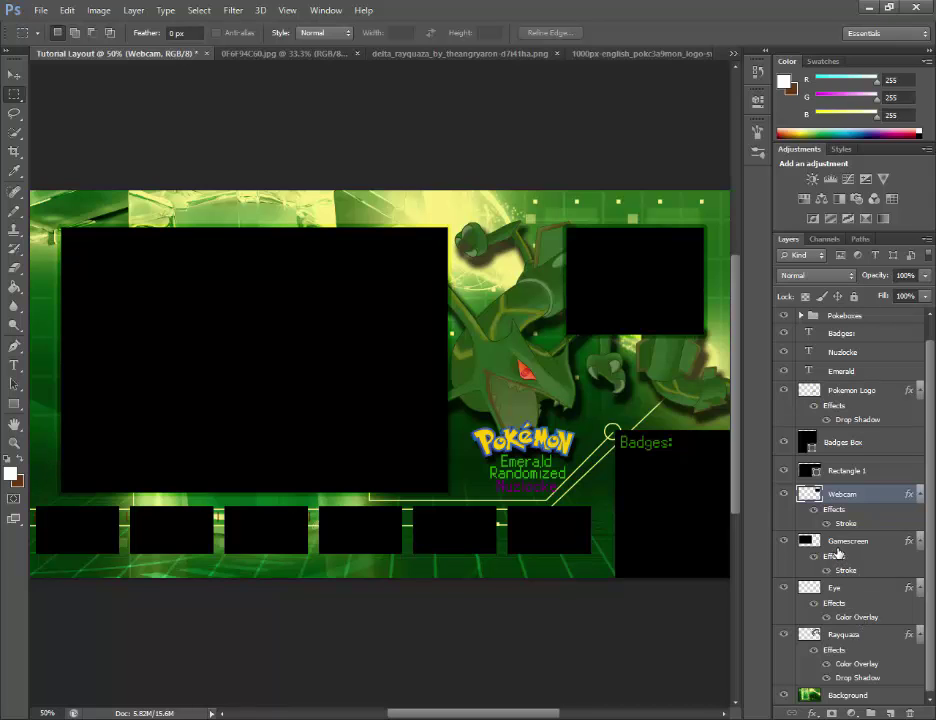
{"action": "left_click", "coordinate": [842, 545]}
{"action": "right_click", "coordinate": [842, 545]}
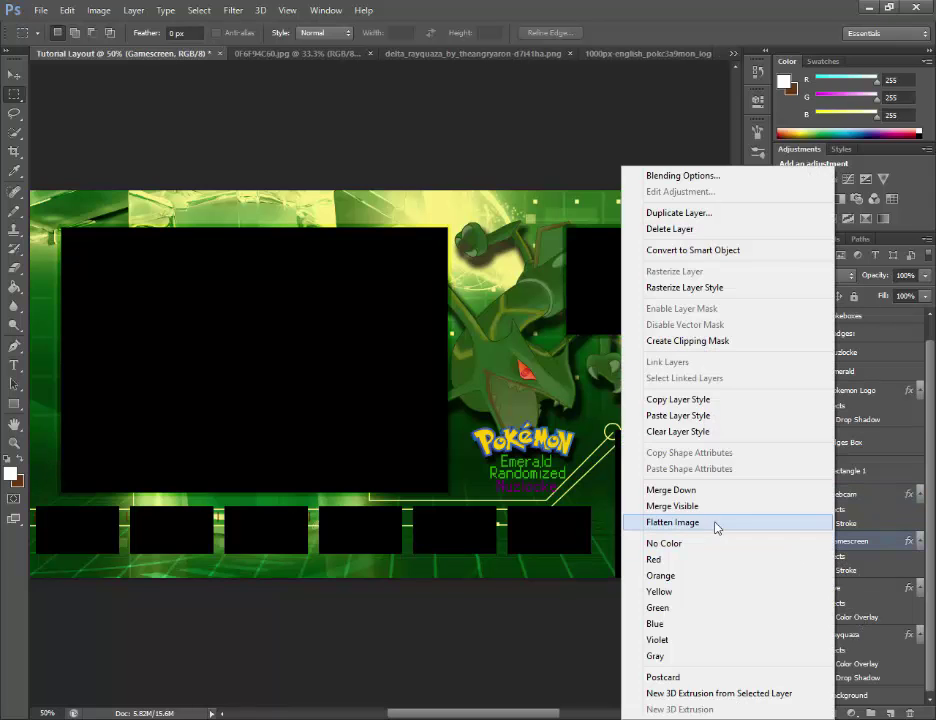
{"action": "left_click", "coordinate": [680, 415]}
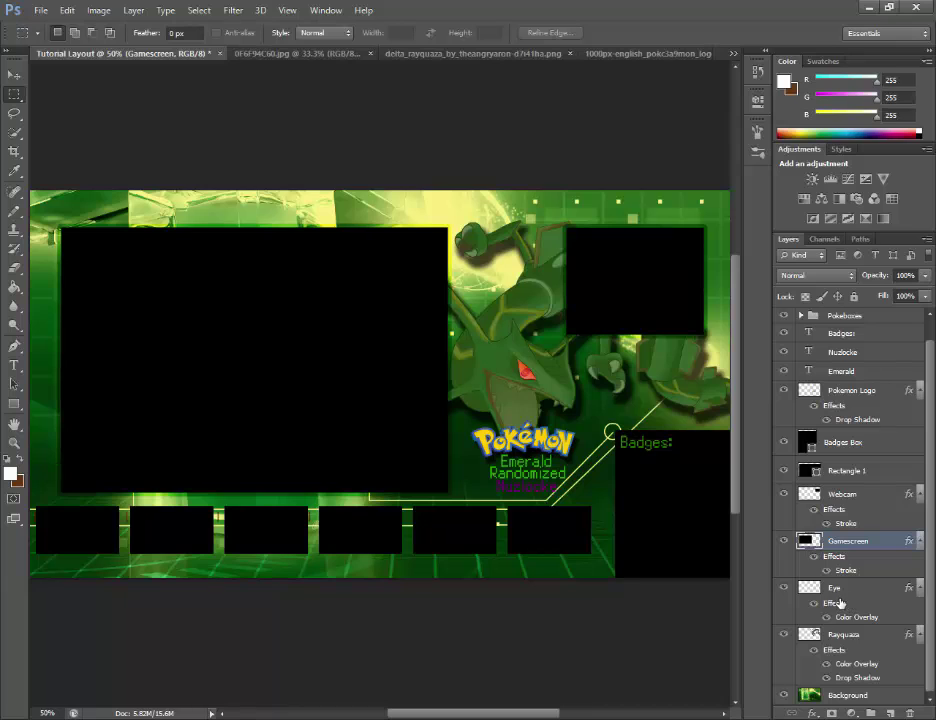
{"action": "right_click", "coordinate": [836, 450]}
{"action": "left_click", "coordinate": [693, 416]}
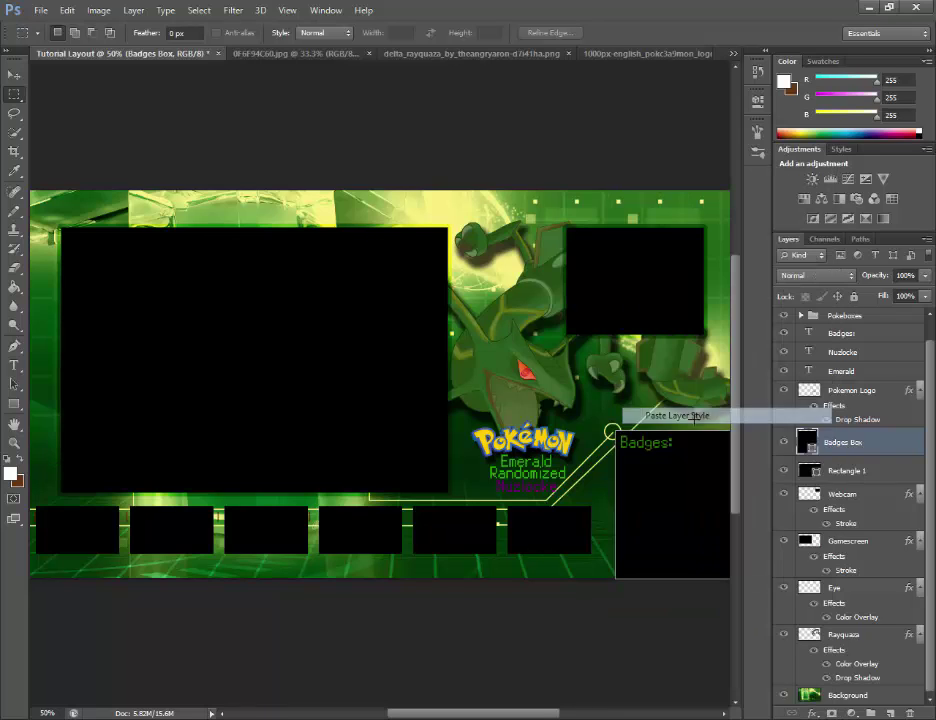
Make the Pokeboxes group active and save the layered document as Tutorial Layout.psd in the Pictures folder.
{"action": "left_click", "coordinate": [12, 76]}
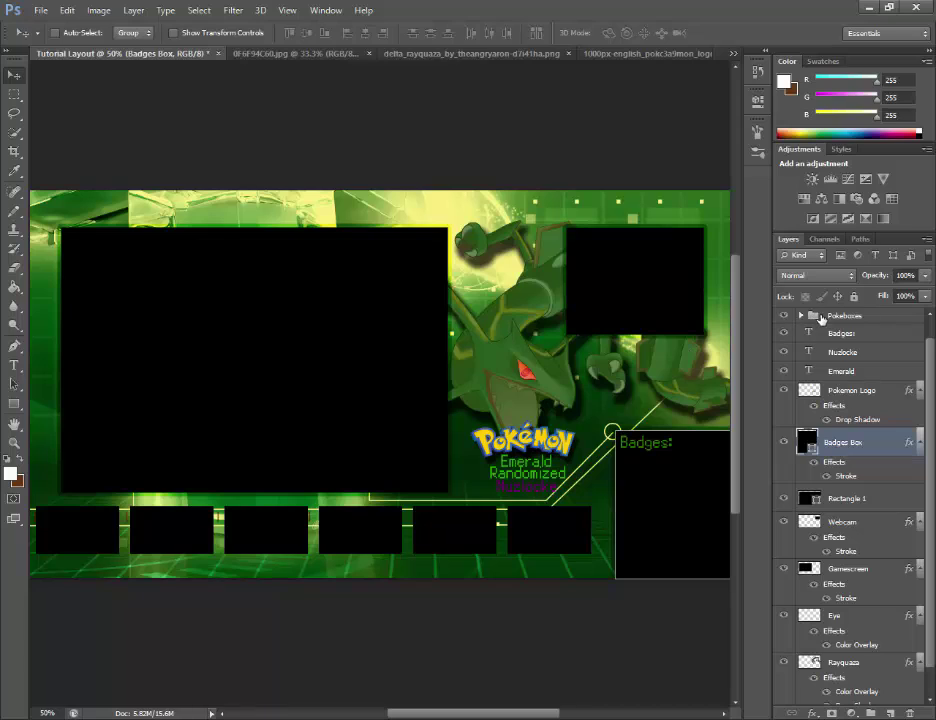
{"action": "left_click", "coordinate": [594, 236]}
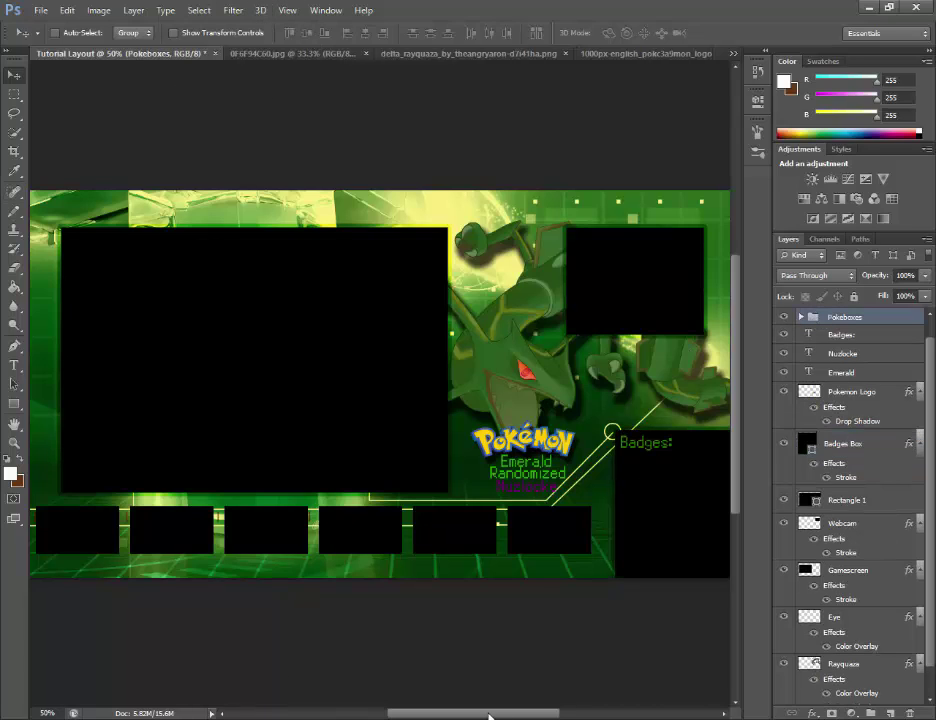
{"action": "left_click_drag", "start_coordinate": [489, 716], "coordinate": [499, 694]}
{"action": "mouse_move", "coordinate": [432, 717]}
{"action": "left_mouse_down"}
{"action": "mouse_move", "coordinate": [424, 717]}
{"action": "mouse_move", "coordinate": [444, 717]}
{"action": "mouse_move", "coordinate": [433, 712]}
{"action": "left_mouse_up"}
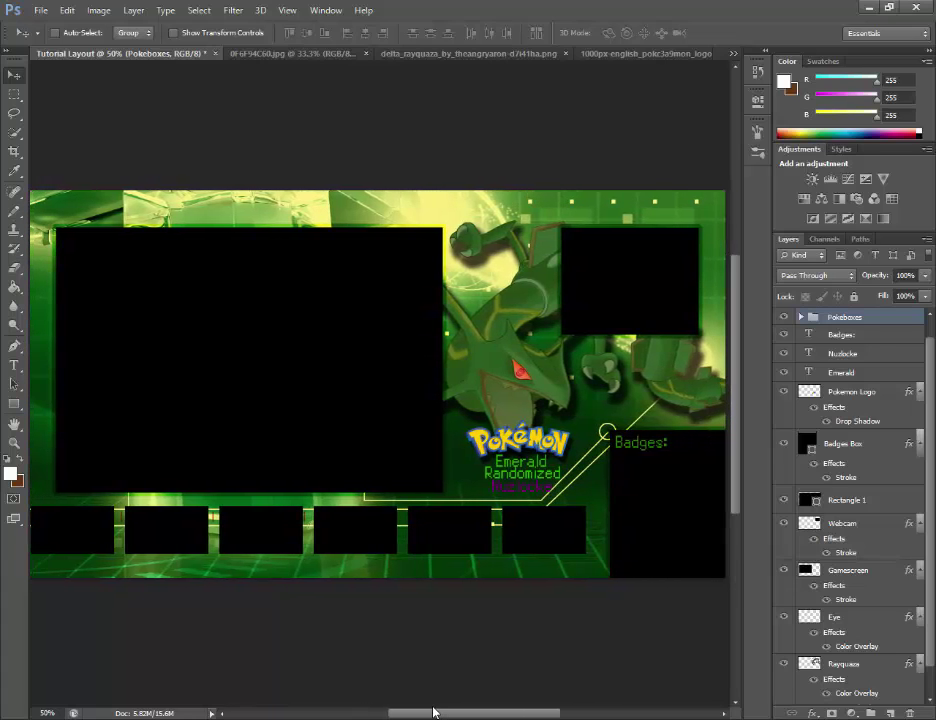
{"action": "left_click", "coordinate": [38, 10]}
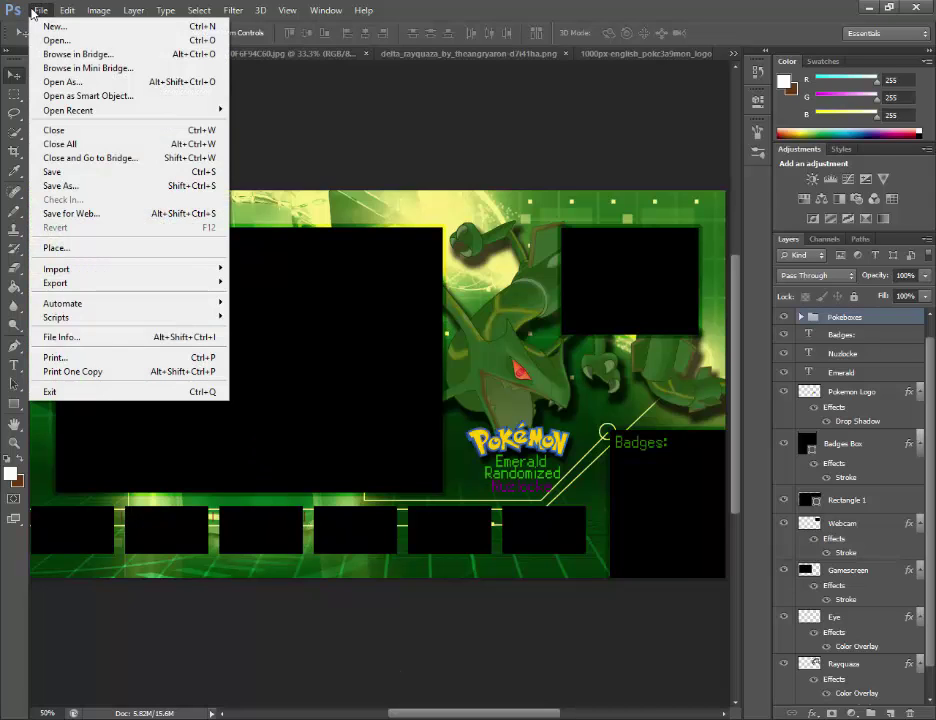
{"action": "left_click", "coordinate": [85, 186]}
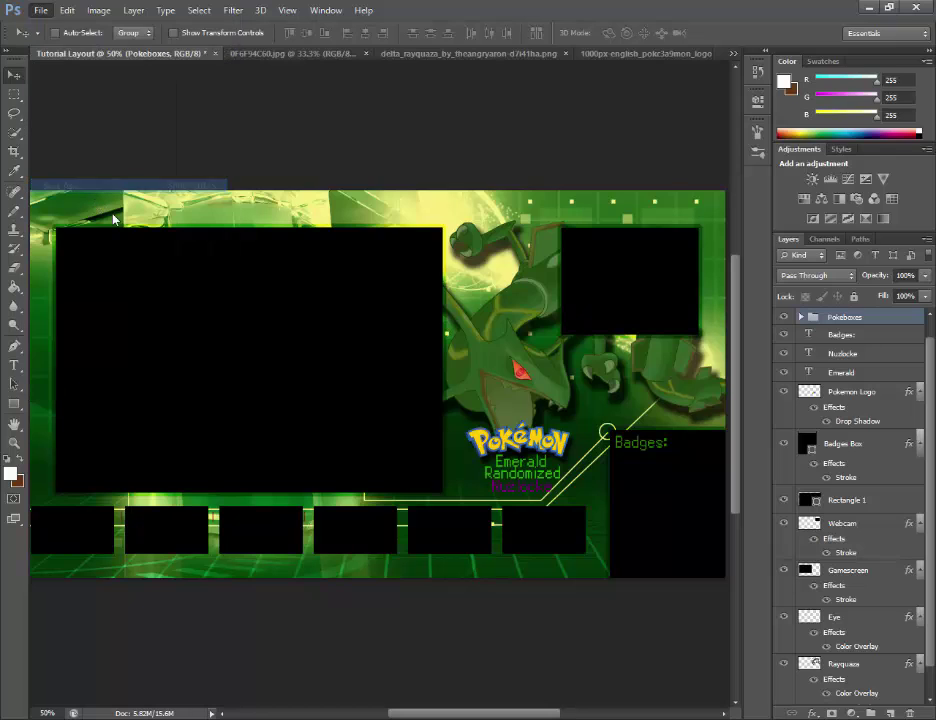
{"action": "left_click", "coordinate": [636, 352]}
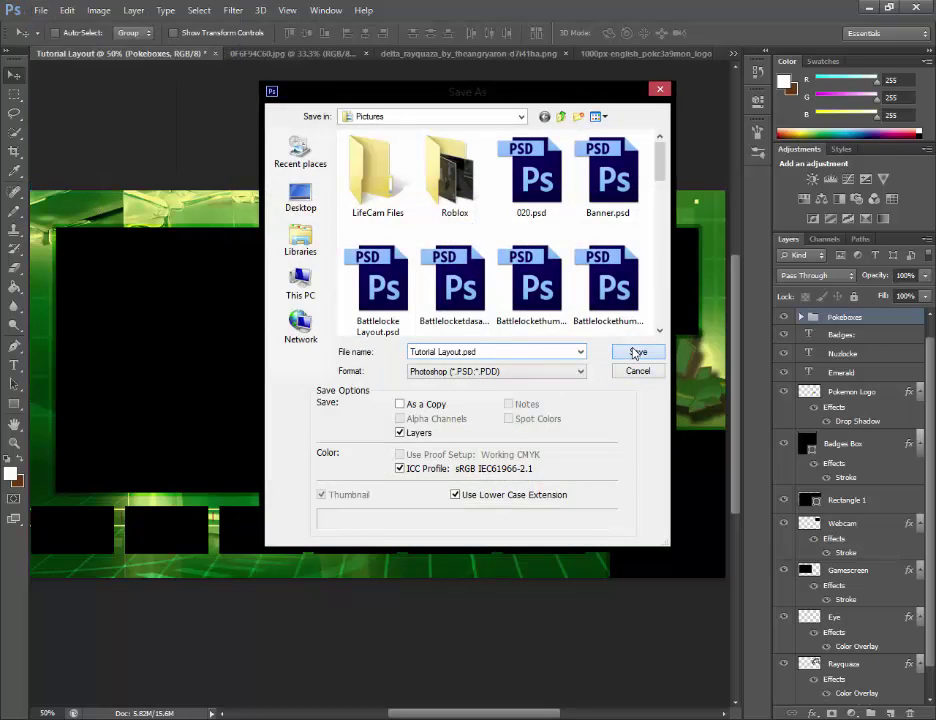
{"action": "left_click", "coordinate": [621, 222]}
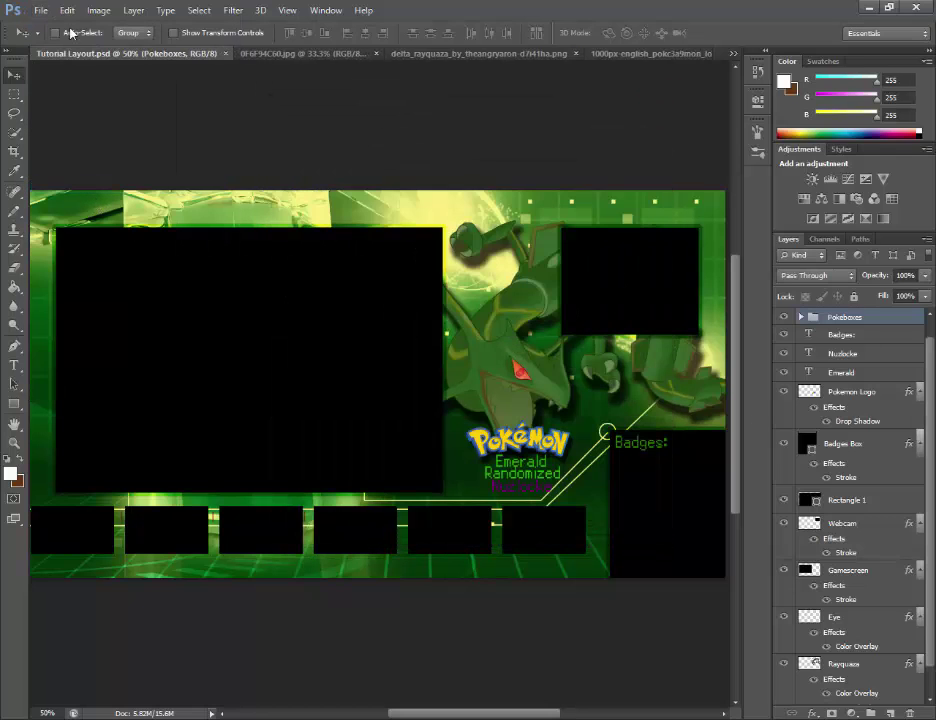
Save the layout also as a PNG file with Smallest / Slow compression and no interlacing.
{"action": "left_click", "coordinate": [40, 10]}
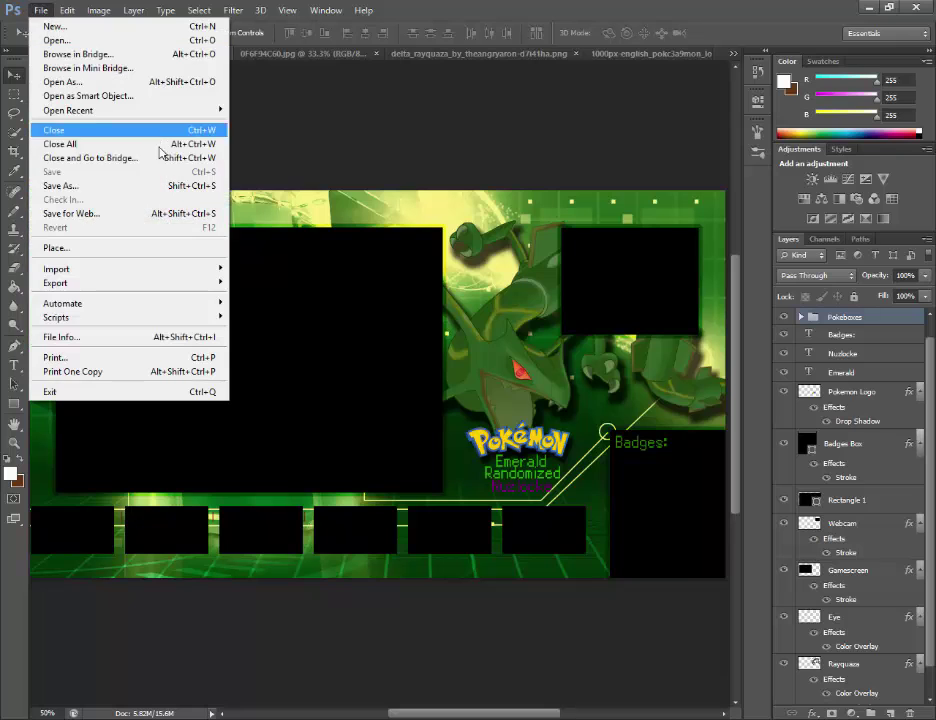
{"action": "left_click", "coordinate": [74, 184]}
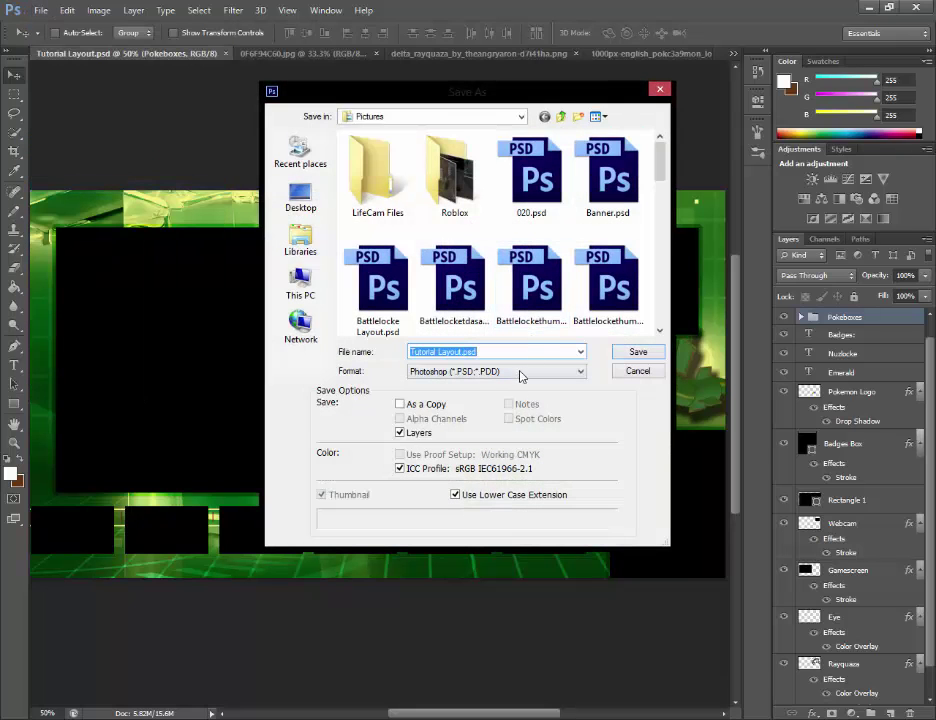
{"action": "left_click", "coordinate": [520, 373]}
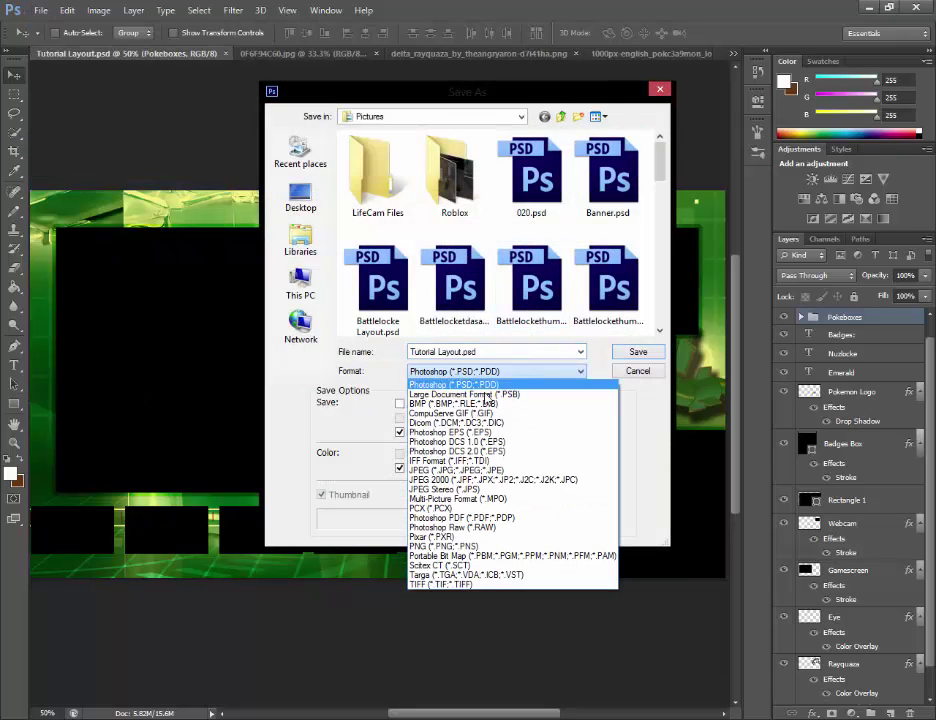
{"action": "left_click", "coordinate": [468, 547]}
{"action": "left_click", "coordinate": [636, 355]}
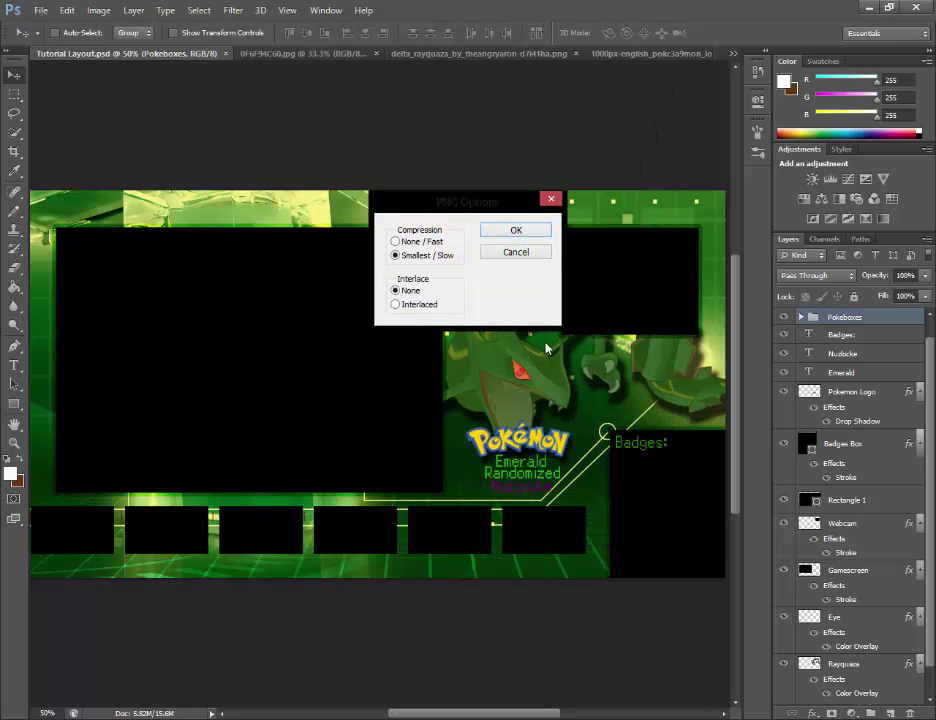
{"action": "left_click", "coordinate": [500, 230]}
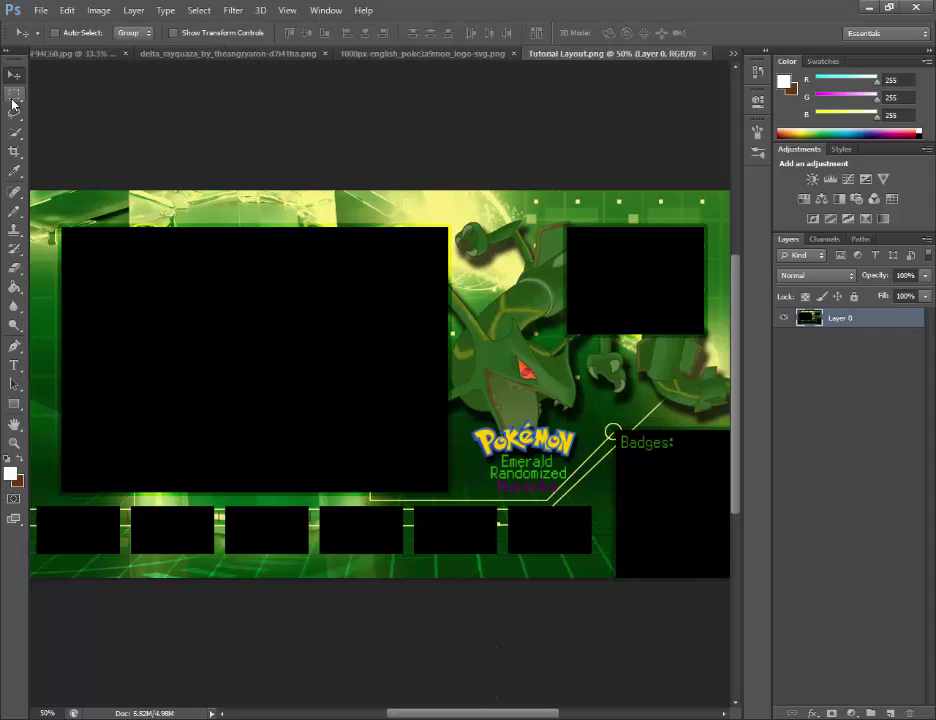
Try to select the black game screen area of Tutorial Layout.png with the Rectangular Marquee at 100% zoom.
{"action": "left_click", "coordinate": [14, 93]}
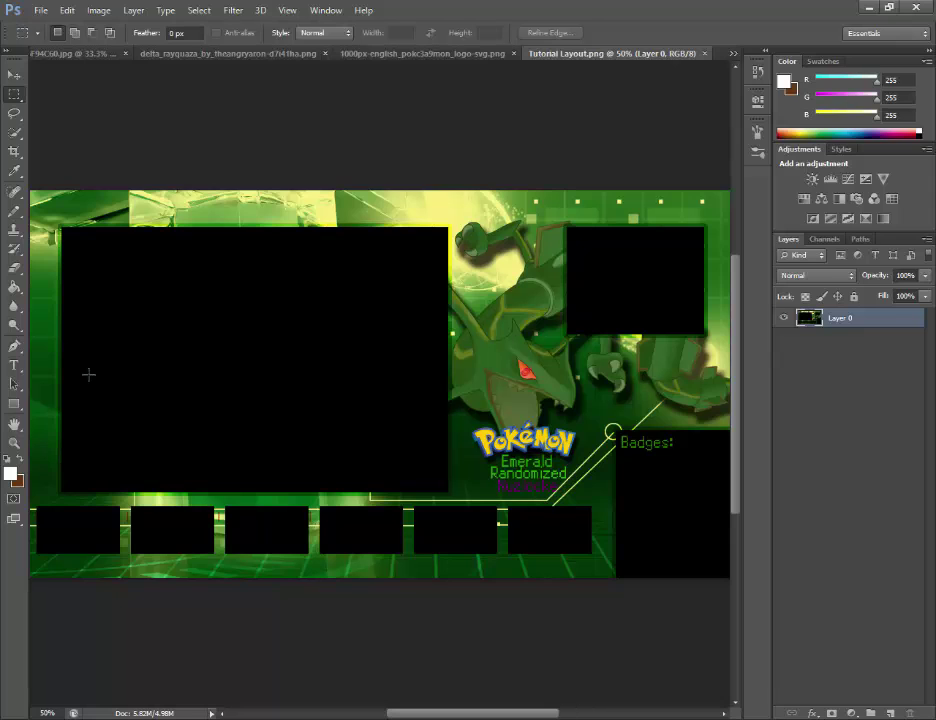
{"action": "key", "text": "ctrl+plus"}
{"action": "key", "text": "ctrl+plus"}
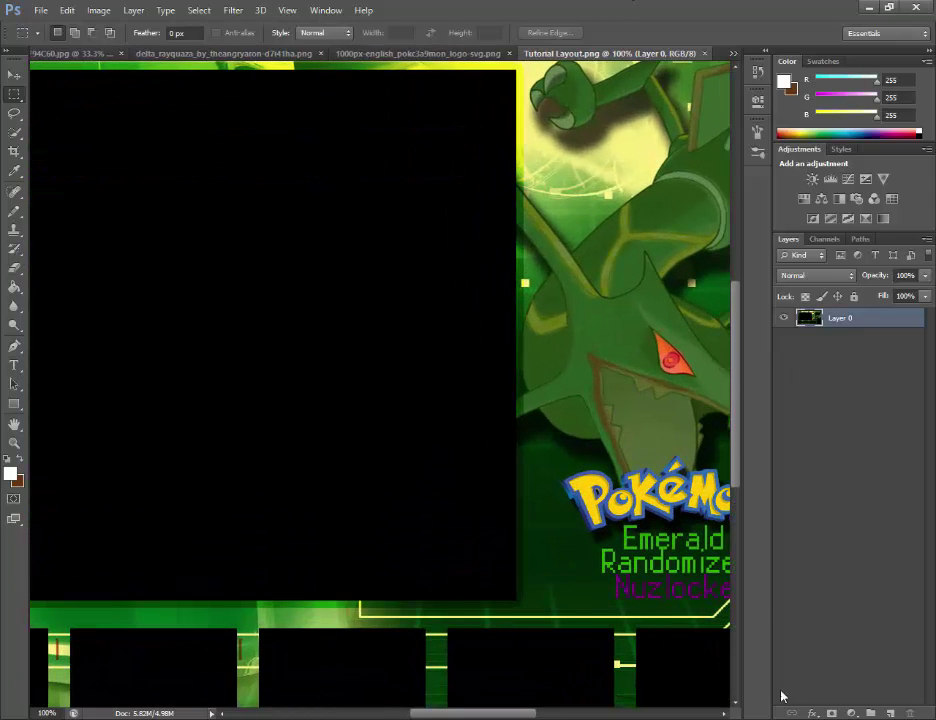
{"action": "left_click_drag", "start_coordinate": [527, 713], "coordinate": [464, 685]}
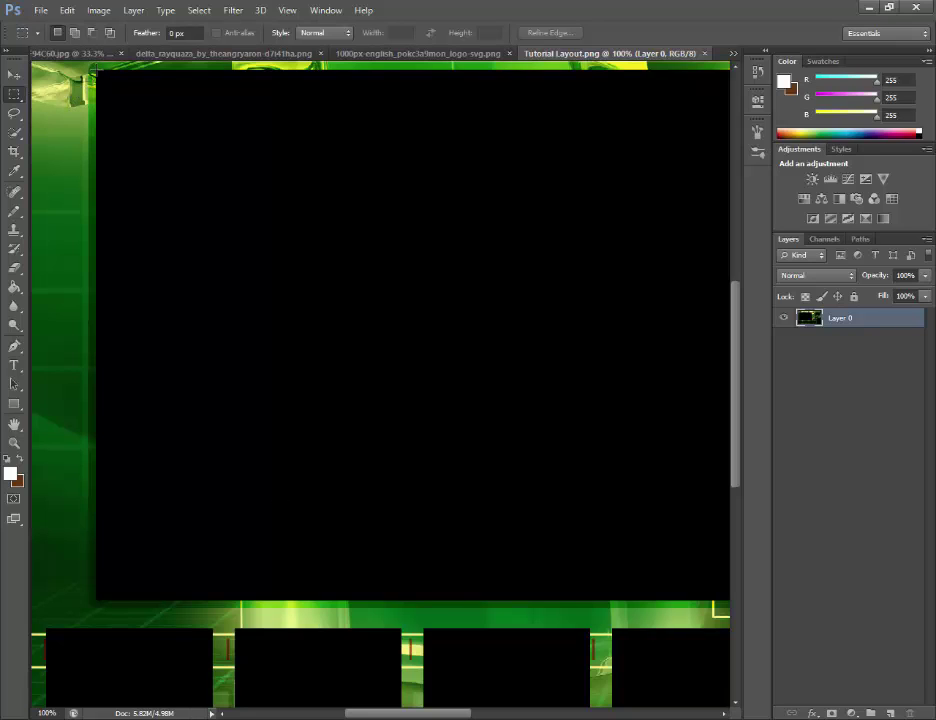
{"action": "left_click_drag", "start_coordinate": [89, 91], "coordinate": [125, 124]}
{"action": "left_click", "coordinate": [146, 93]}
{"action": "left_click_drag", "start_coordinate": [96, 69], "coordinate": [232, 203]}
{"action": "left_click", "coordinate": [131, 102]}
{"action": "left_click_drag", "start_coordinate": [96, 70], "coordinate": [146, 116]}
{"action": "left_click", "coordinate": [192, 157]}
{"action": "left_click_drag", "start_coordinate": [96, 66], "coordinate": [438, 601]}
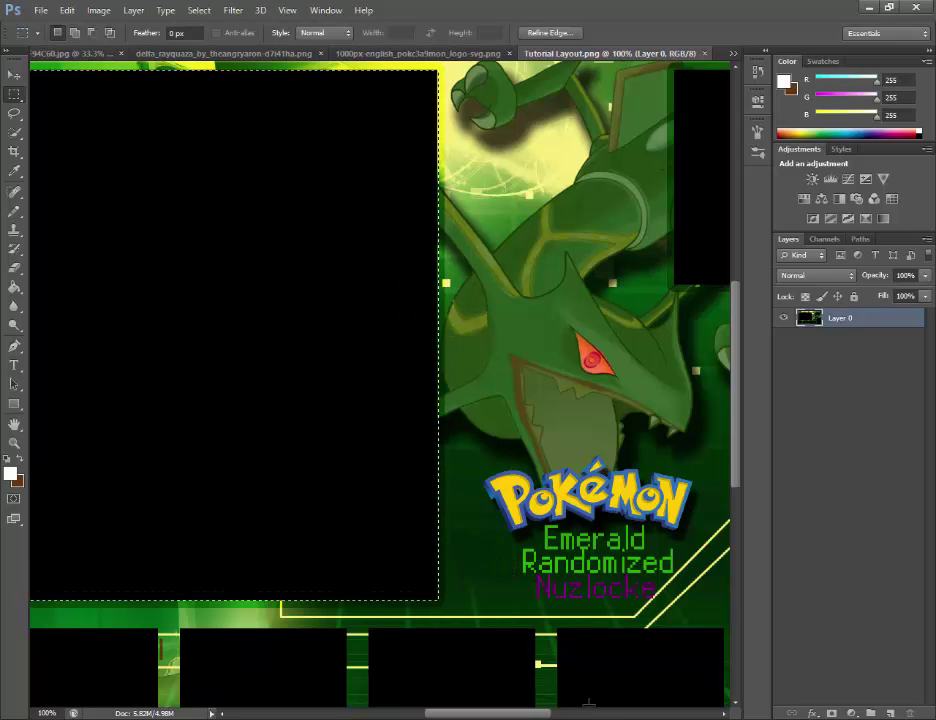
{"action": "left_click", "coordinate": [341, 501]}
Select the whole black game screen area exactly along its inner edges with the Rectangular Marquee at 400% zoom.
{"action": "scroll", "coordinate": [389, 681], "scroll_direction": "left", "scroll_amount": 5}
{"action": "scroll", "coordinate": [389, 681], "scroll_direction": "up", "scroll_amount": 2}
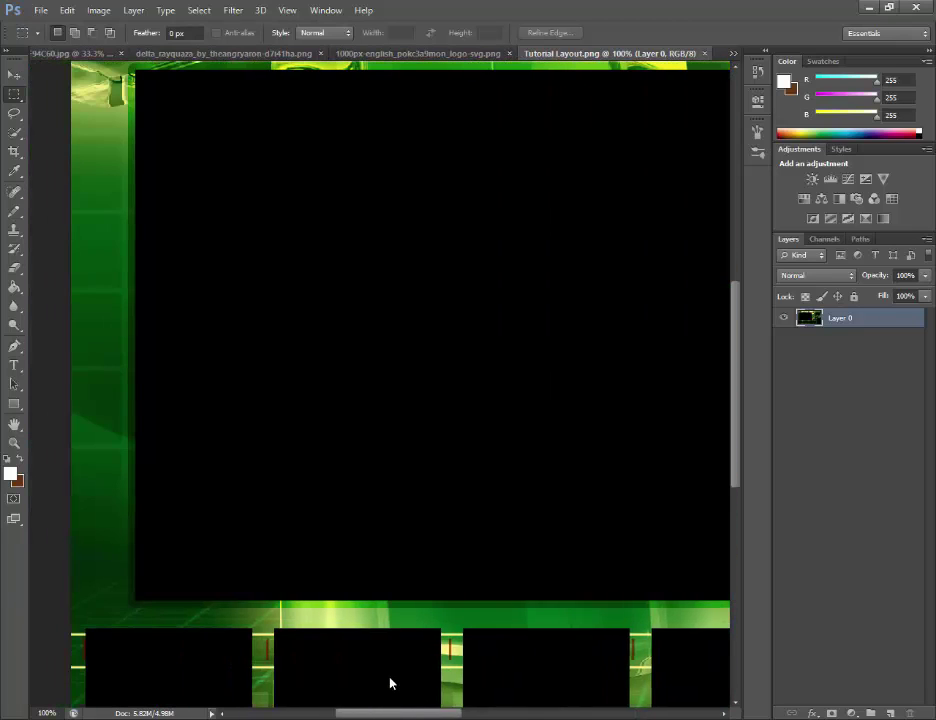
{"action": "scroll", "coordinate": [370, 598], "scroll_direction": "up", "scroll_amount": 3}
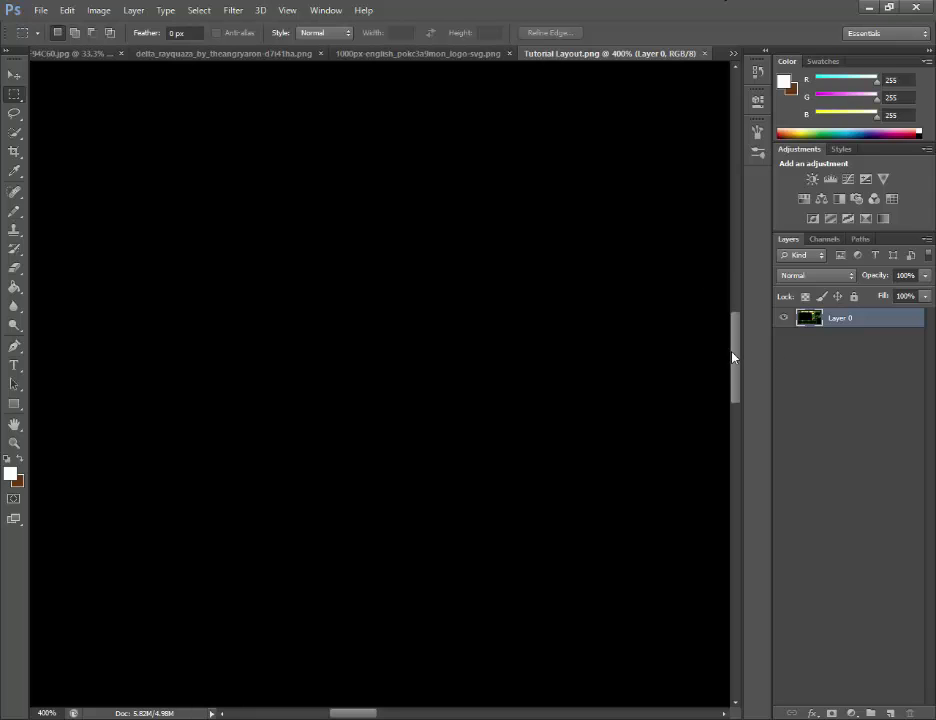
{"action": "left_click_drag", "start_coordinate": [733, 347], "coordinate": [733, 200]}
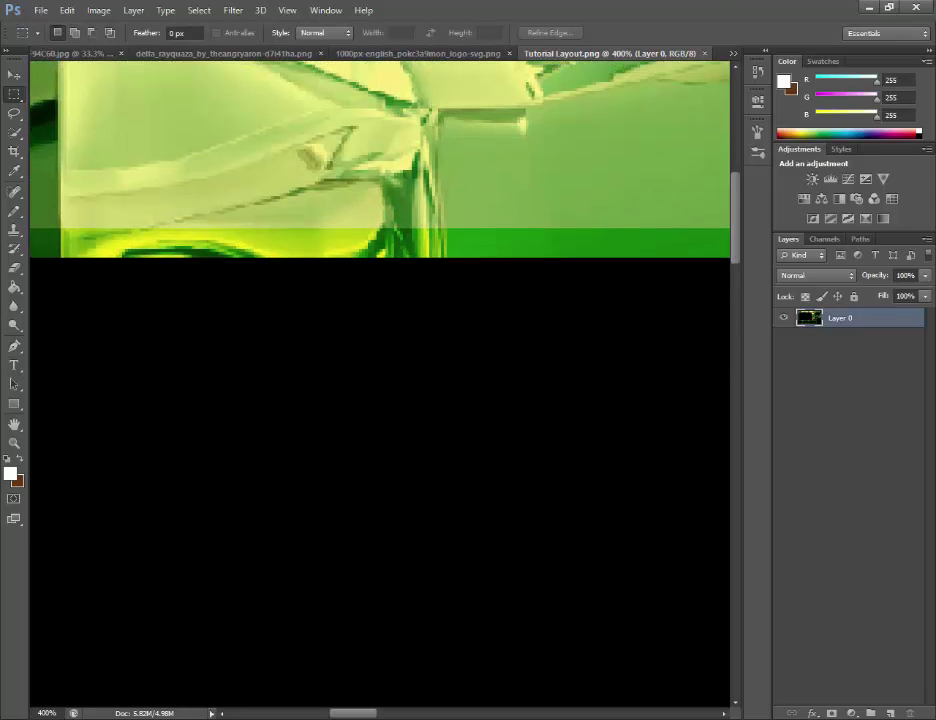
{"action": "left_click_drag", "start_coordinate": [350, 713], "coordinate": [291, 691]}
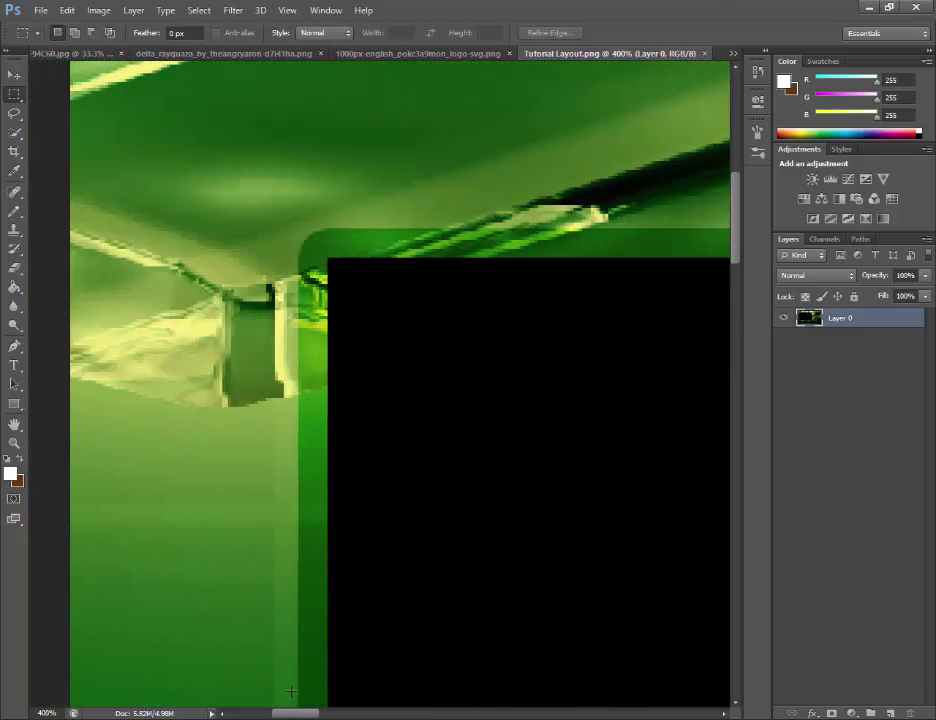
{"action": "left_click_drag", "start_coordinate": [328, 260], "coordinate": [399, 349]}
{"action": "left_click", "coordinate": [325, 256]}
{"action": "left_click_drag", "start_coordinate": [328, 258], "coordinate": [397, 468]}
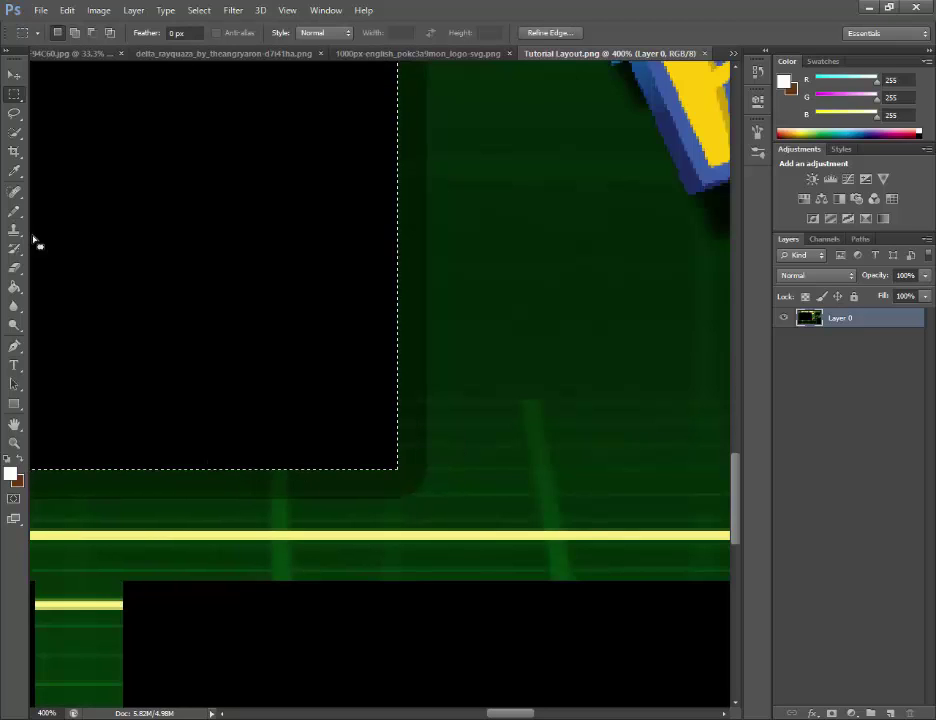
Erase the selected black game screen area of Layer 0 to transparency with the 5000 px Eraser.
{"action": "left_click", "coordinate": [14, 268]}
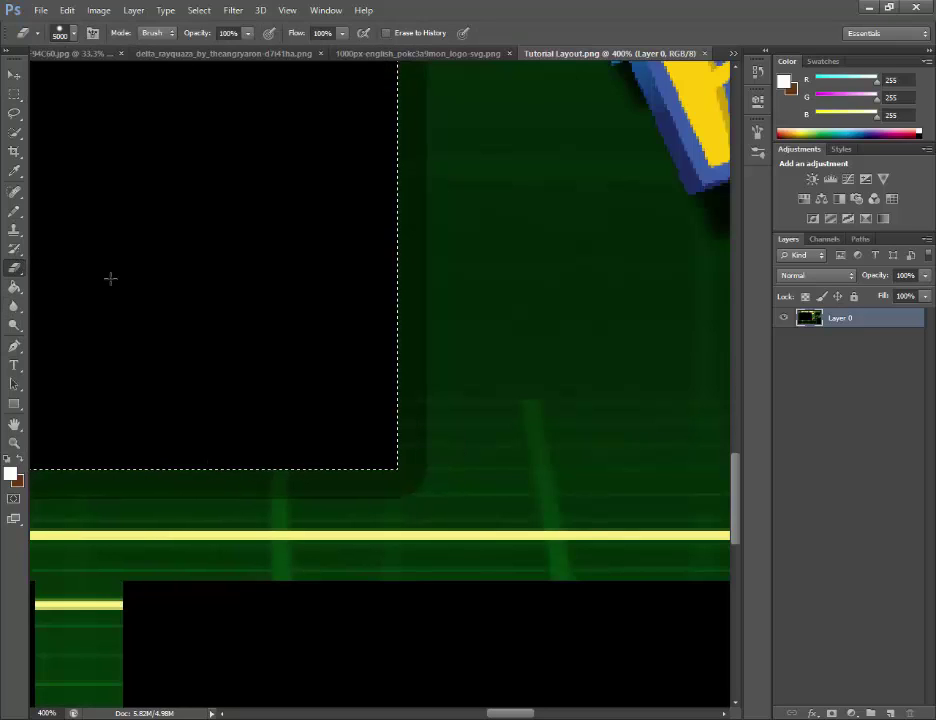
{"action": "left_click", "coordinate": [92, 434]}
{"action": "key", "text": "ctrl+minus"}
{"action": "key", "text": "ctrl+minus"}
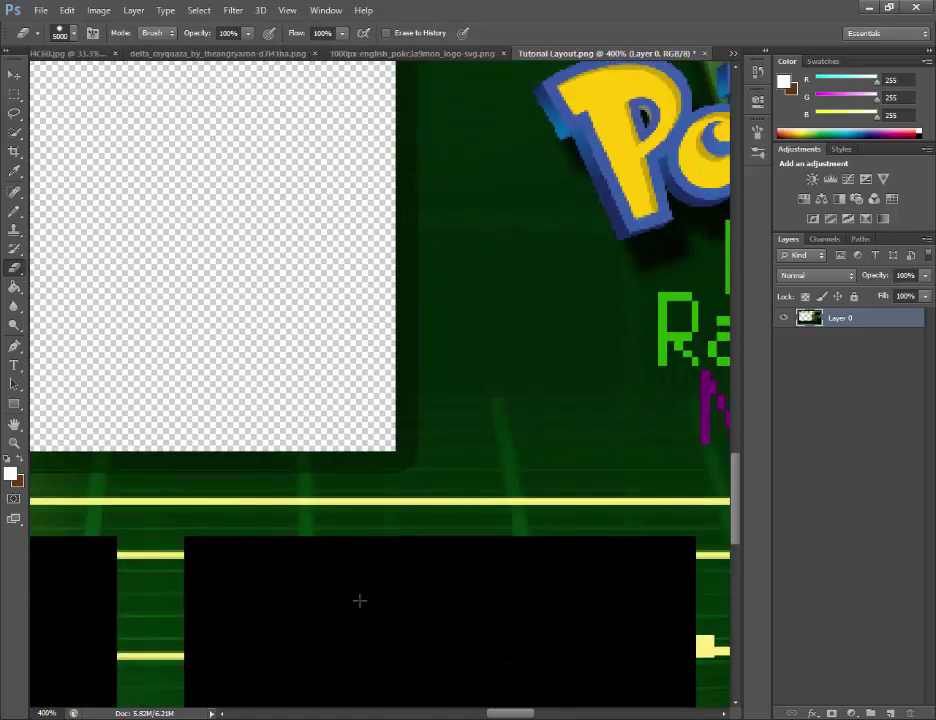
{"action": "key", "text": "ctrl+minus"}
{"action": "key", "text": "ctrl+minus"}
{"action": "key", "text": "ctrl+minus"}
{"action": "key", "text": "ctrl+minus"}
{"action": "key", "text": "ctrl+plus"}
{"action": "key", "text": "ctrl+plus"}
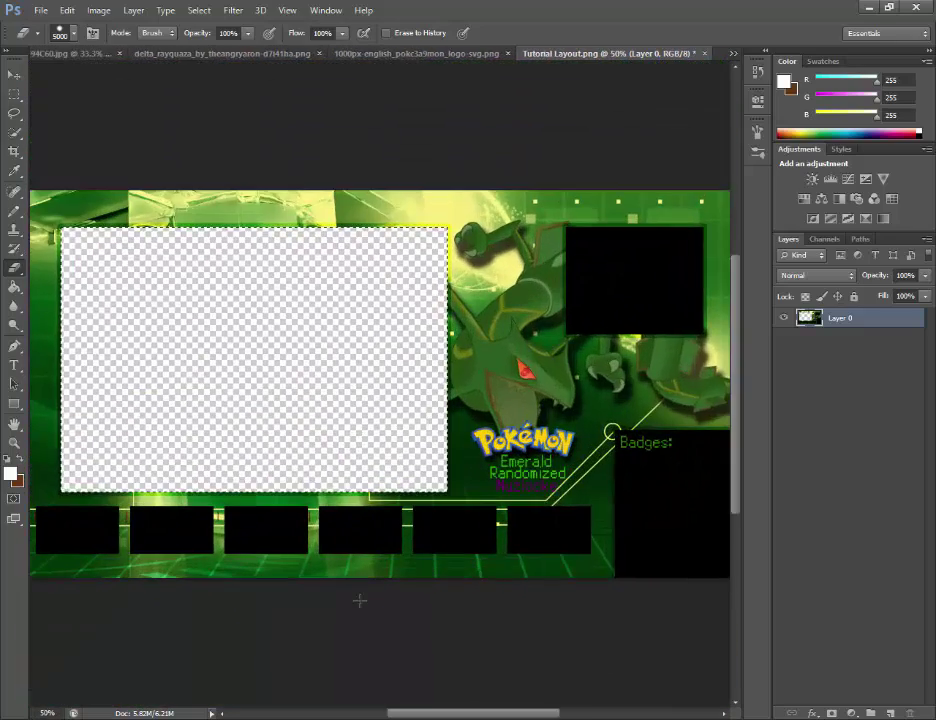
{"action": "key", "text": "ctrl+plus"}
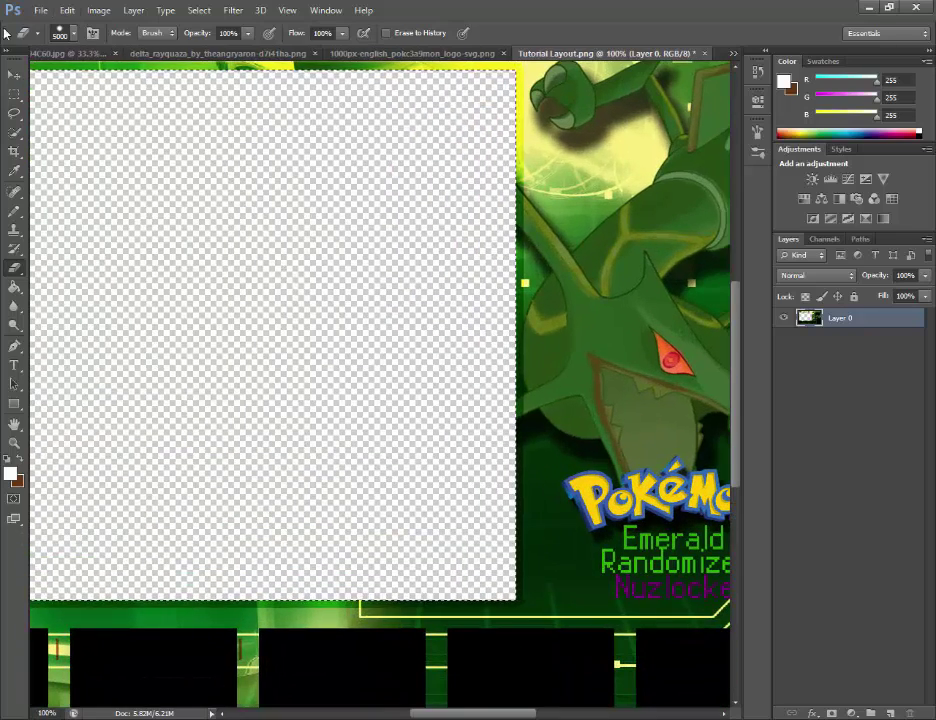
Try to select the black webcam area of Tutorial Layout.png with the Rectangular Marquee at 100% zoom.
{"action": "left_click", "coordinate": [14, 94]}
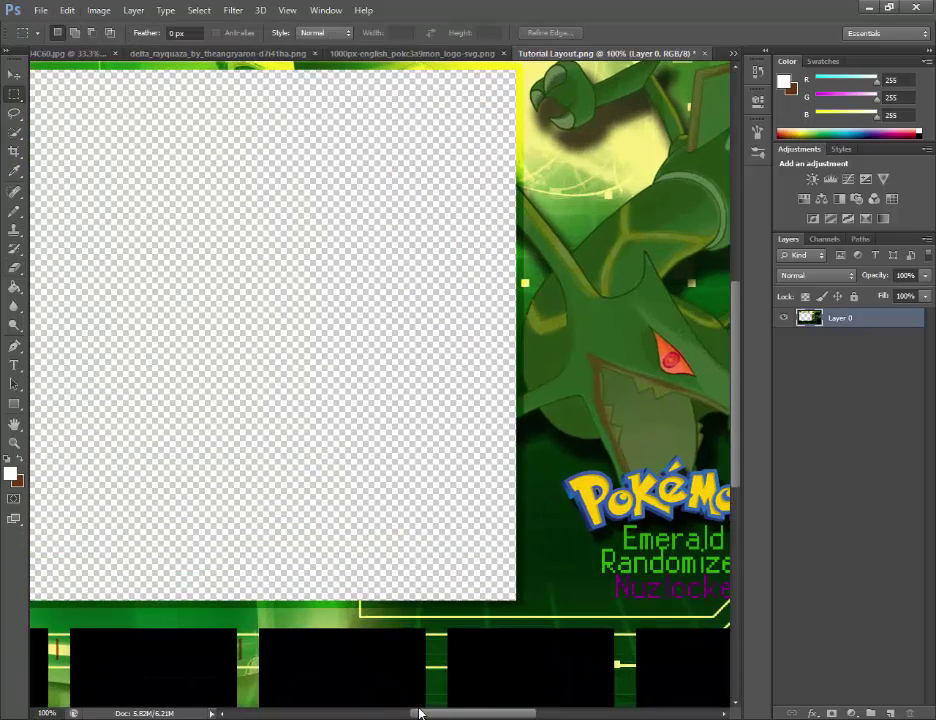
{"action": "left_click_drag", "start_coordinate": [427, 713], "coordinate": [476, 714]}
{"action": "left_click_drag", "start_coordinate": [504, 710], "coordinate": [514, 710]}
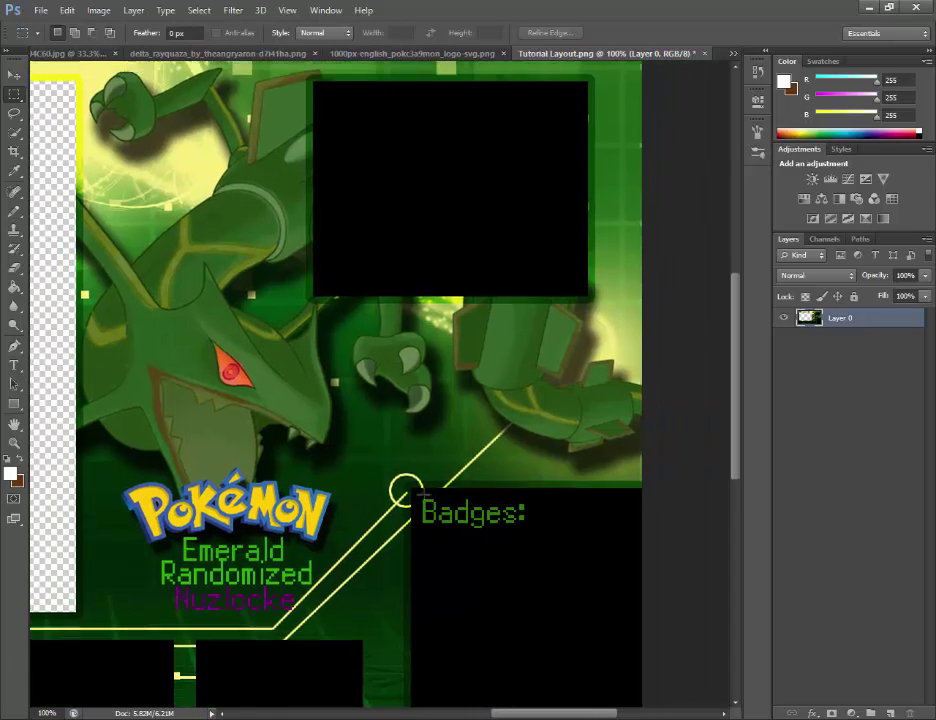
{"action": "scroll", "coordinate": [430, 360], "scroll_direction": "up", "scroll_amount": 3}
{"action": "left_click_drag", "start_coordinate": [315, 128], "coordinate": [416, 230]}
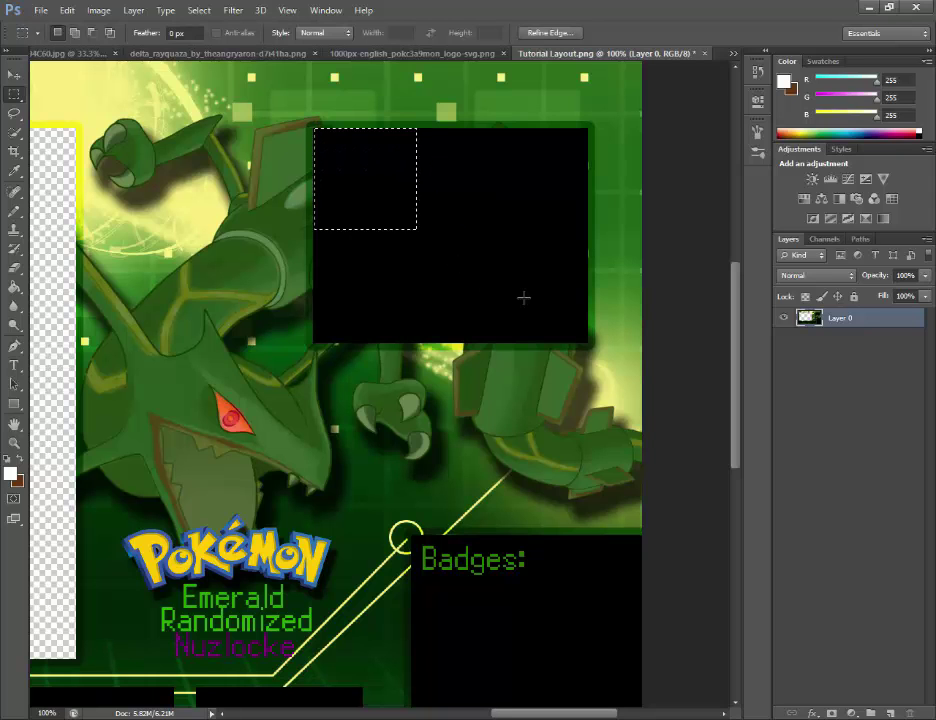
{"action": "left_click", "coordinate": [307, 111]}
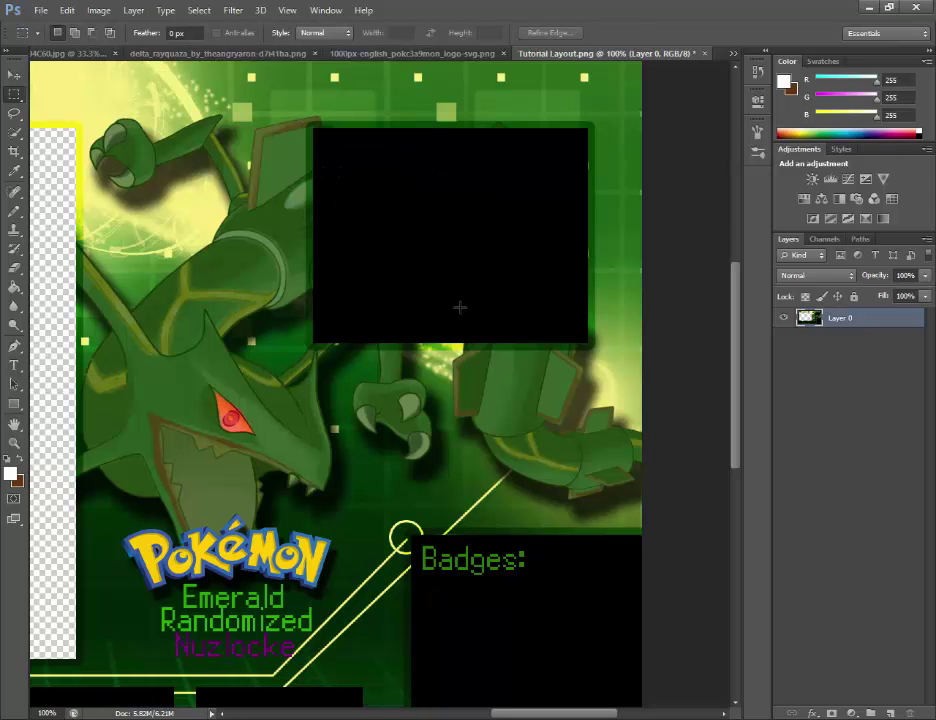
Select the whole black webcam area exactly along its inner edges with the Rectangular Marquee at 300% zoom.
{"action": "key", "text": "ctrl+plus"}
{"action": "key", "text": "ctrl+plus"}
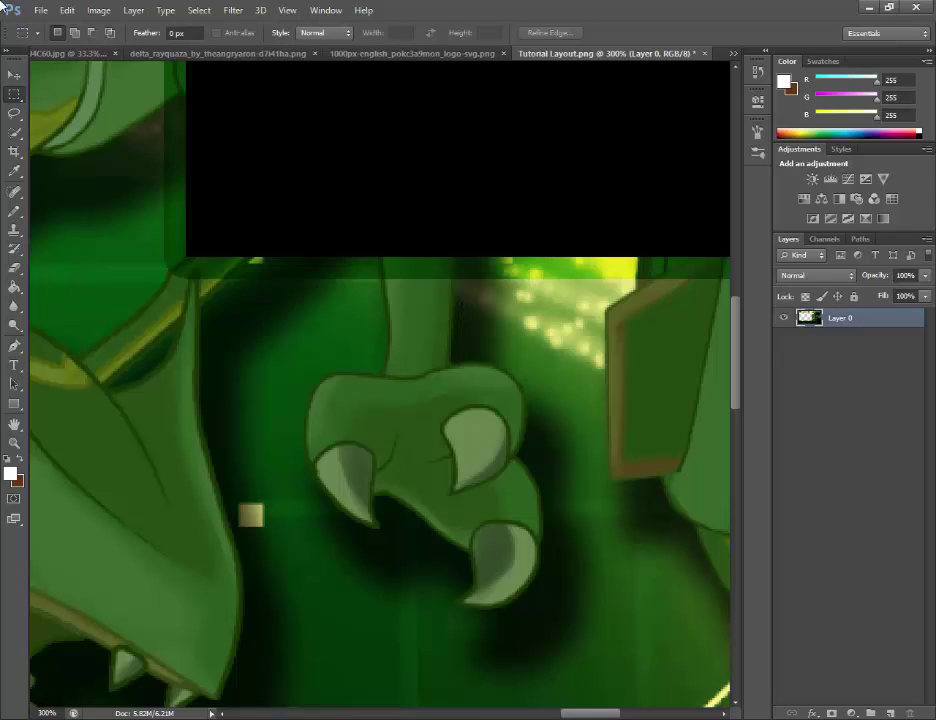
{"action": "left_click_drag", "start_coordinate": [418, 456], "coordinate": [438, 474]}
{"action": "scroll", "coordinate": [438, 474], "scroll_direction": "up", "scroll_amount": 10}
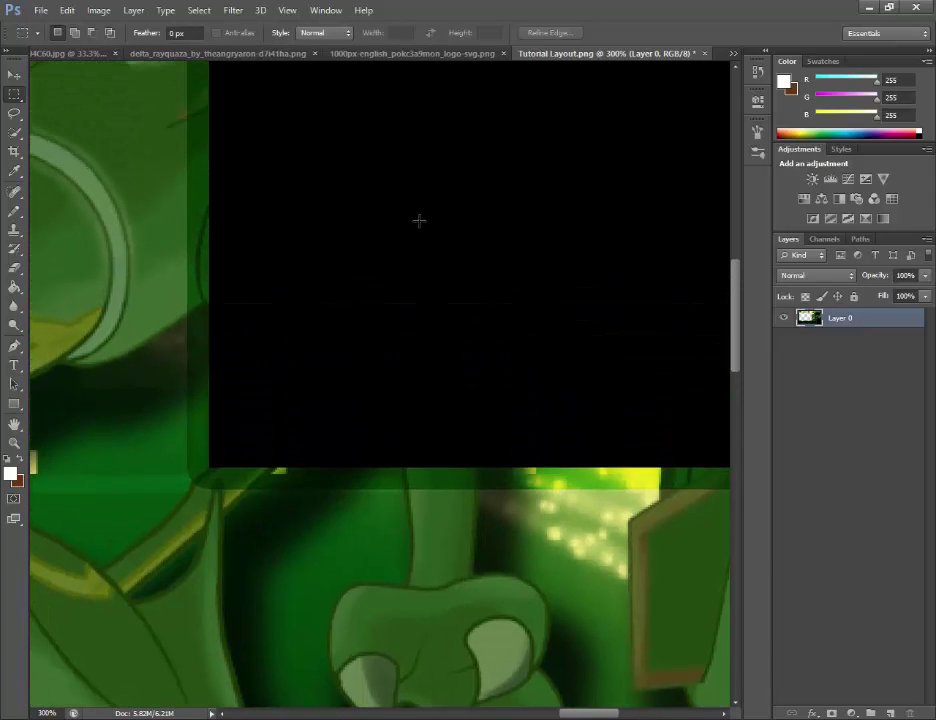
{"action": "scroll", "coordinate": [303, 156], "scroll_direction": "up", "scroll_amount": 5}
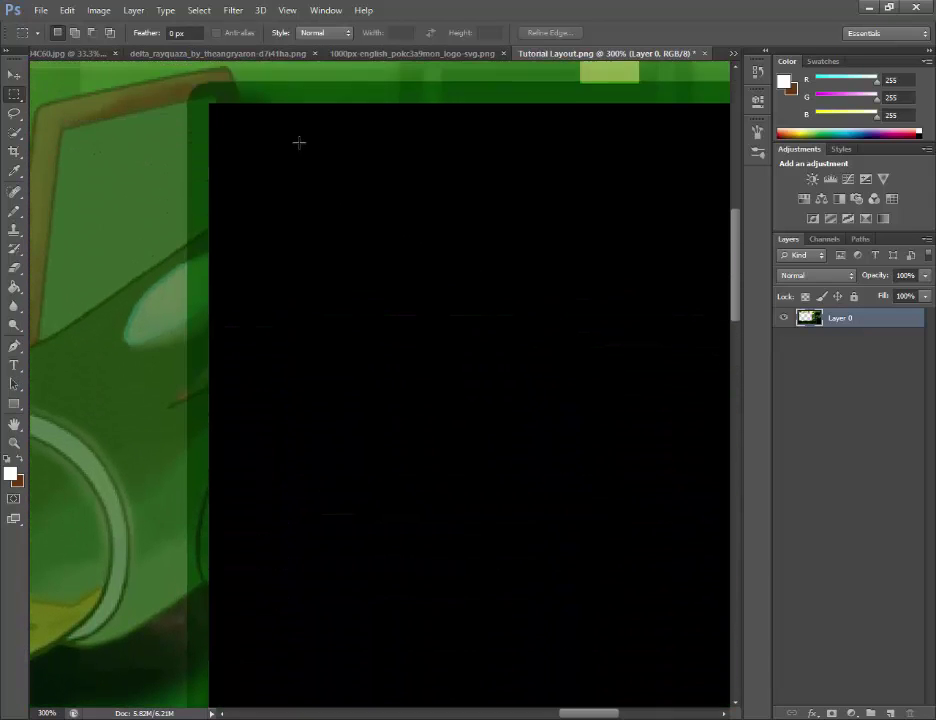
{"action": "left_click_drag", "start_coordinate": [209, 130], "coordinate": [232, 194]}
{"action": "left_click", "coordinate": [209, 135]}
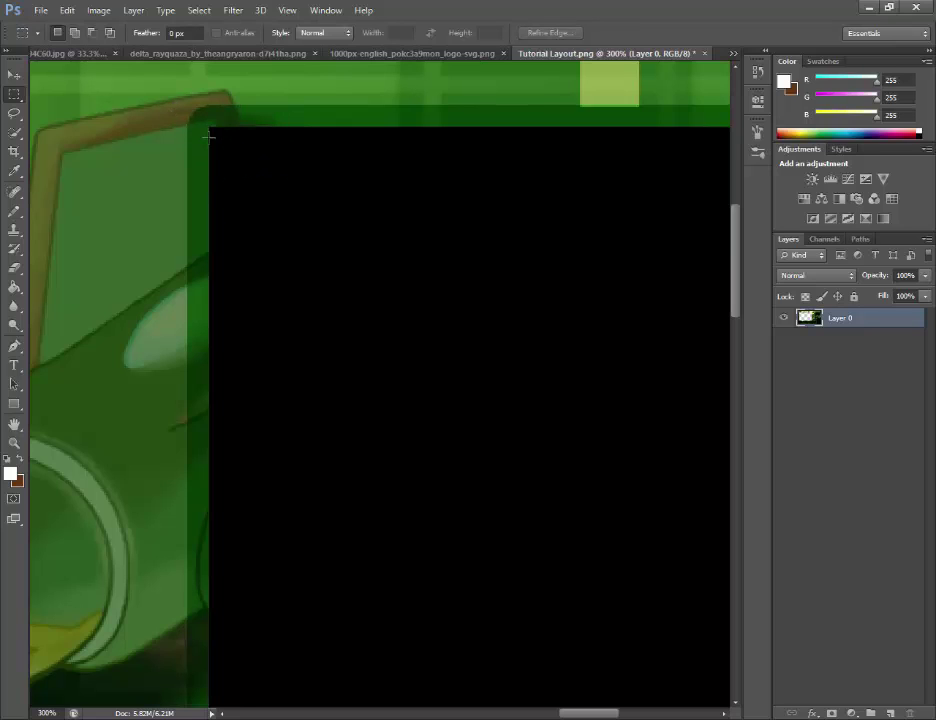
{"action": "left_click_drag", "start_coordinate": [209, 127], "coordinate": [450, 574]}
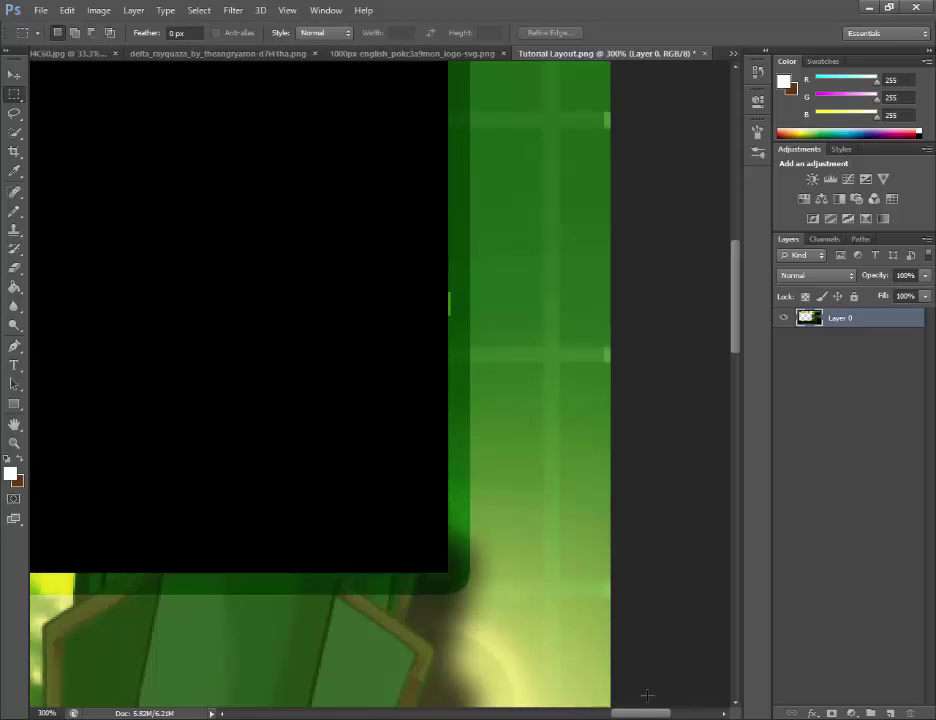
{"action": "left_click_drag", "start_coordinate": [625, 713], "coordinate": [565, 713]}
{"action": "scroll", "coordinate": [338, 123], "scroll_direction": "up", "scroll_amount": 5}
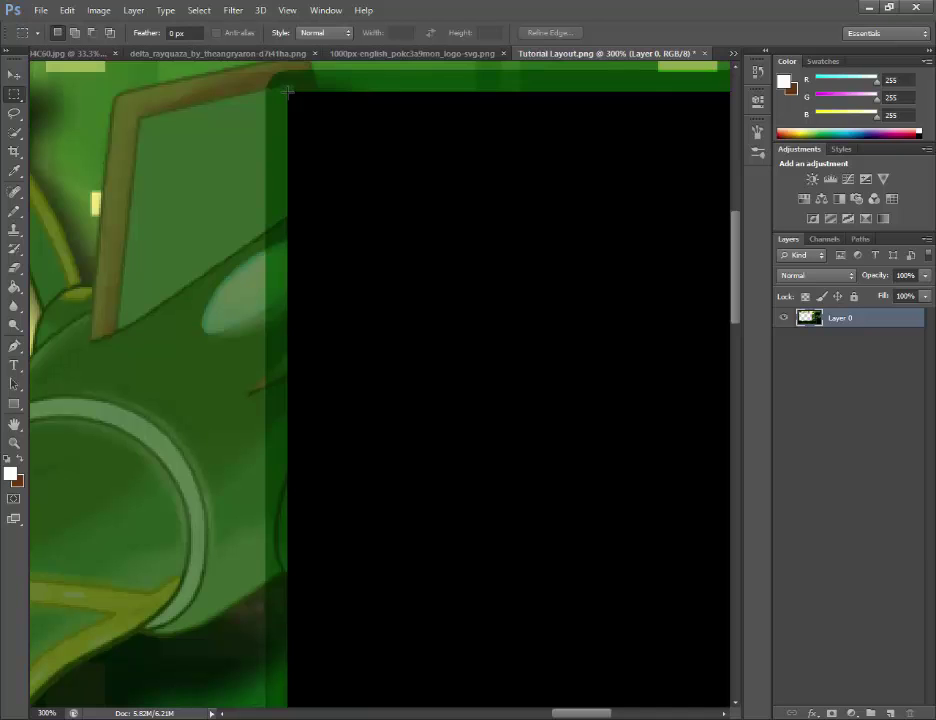
{"action": "left_click_drag", "start_coordinate": [288, 91], "coordinate": [474, 551]}
Erase the selected black webcam area of Layer 0 to transparency with the 5000 px Eraser and clear the selection.
{"action": "left_click", "coordinate": [14, 268]}
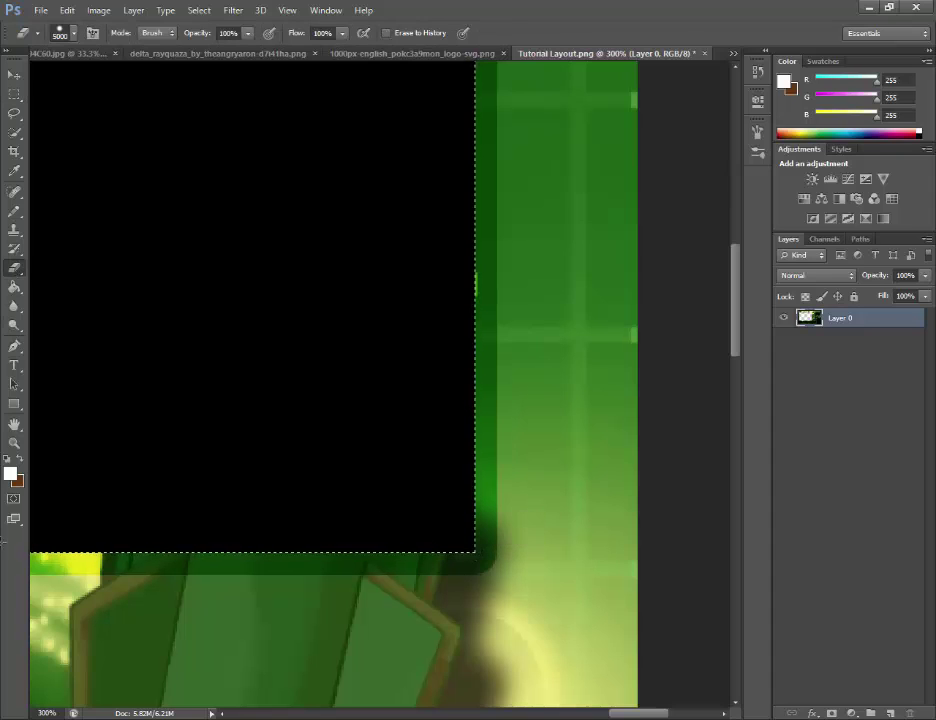
{"action": "left_click", "coordinate": [278, 609]}
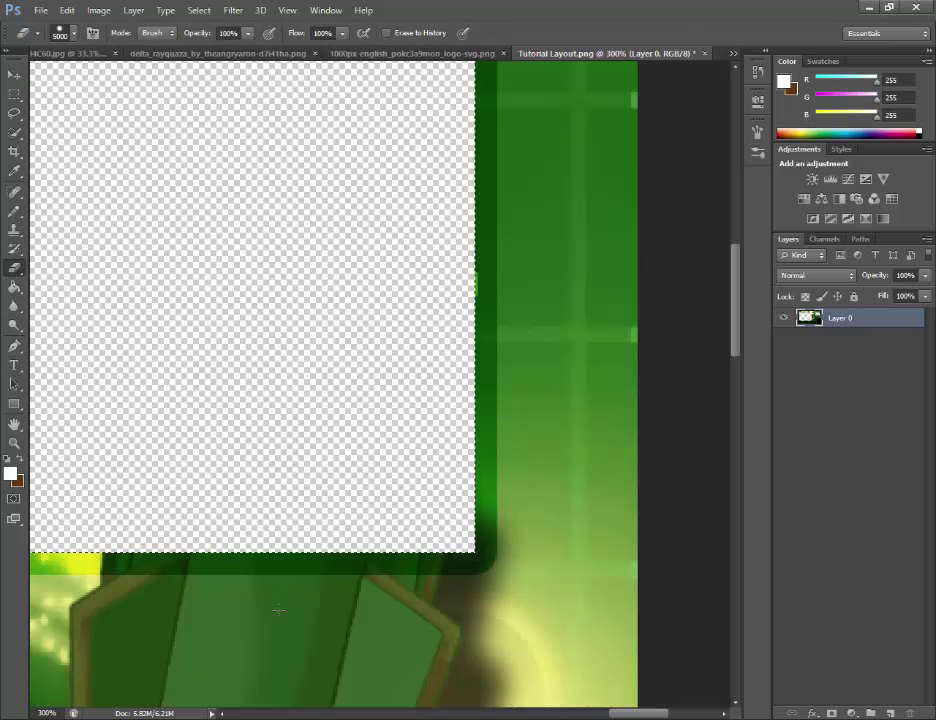
{"action": "left_click", "coordinate": [14, 93]}
{"action": "left_click", "coordinate": [585, 312]}
Save the changes to Tutorial Layout.png with its transparent game screen and webcam openings.
{"action": "key", "text": "ctrl+minus"}
{"action": "key", "text": "ctrl+minus"}
{"action": "key", "text": "ctrl+minus"}
{"action": "key", "text": "ctrl+minus"}
{"action": "key", "text": "ctrl+minus"}
{"action": "key", "text": "ctrl+minus"}
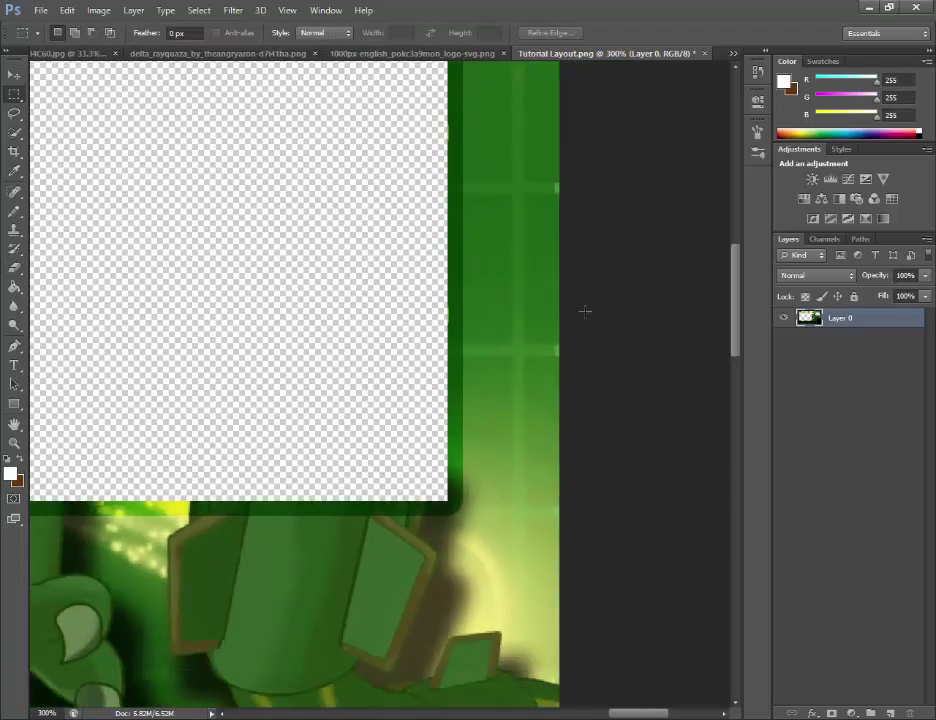
{"action": "key", "text": "ctrl+plus"}
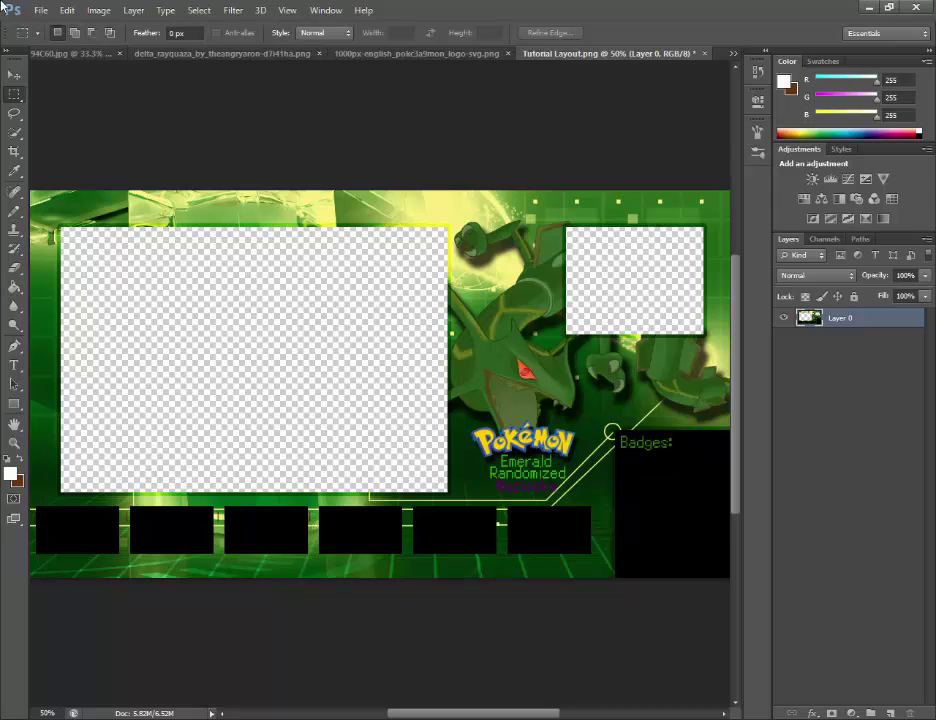
{"action": "left_click", "coordinate": [41, 10]}
{"action": "left_click", "coordinate": [83, 175]}
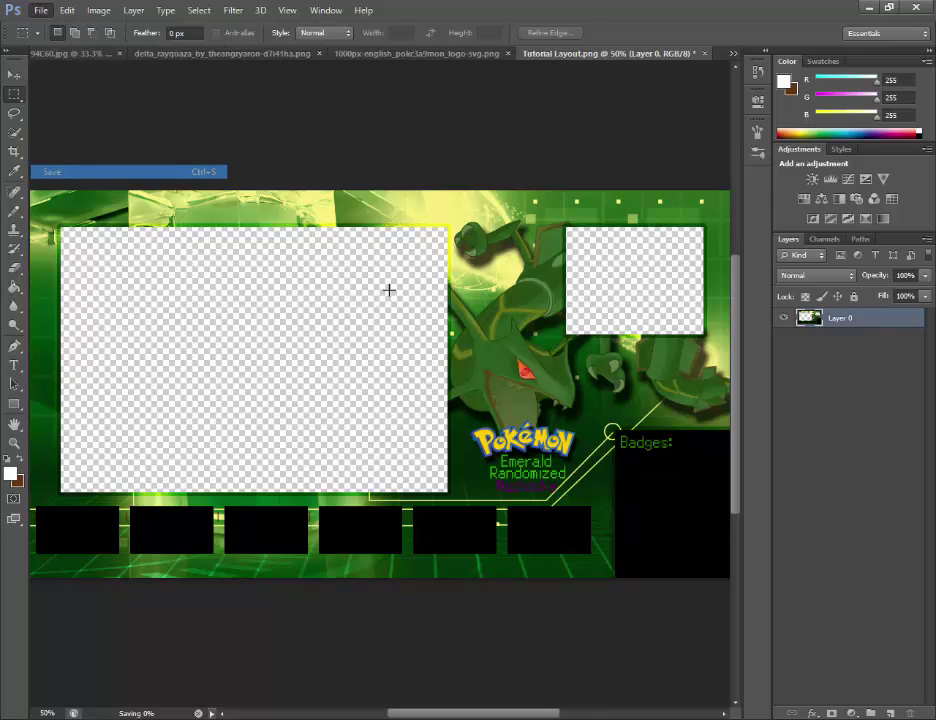